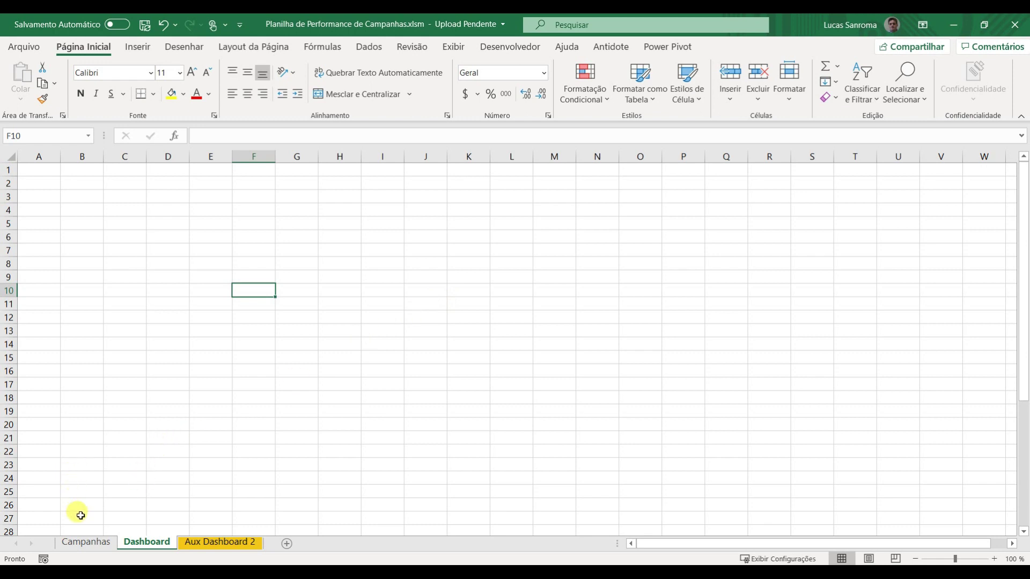
# Step: Examine the campaign table on the Campanhas sheet, including its cost, revenue, impressions and clicks columns
pyautogui.click(87, 542)
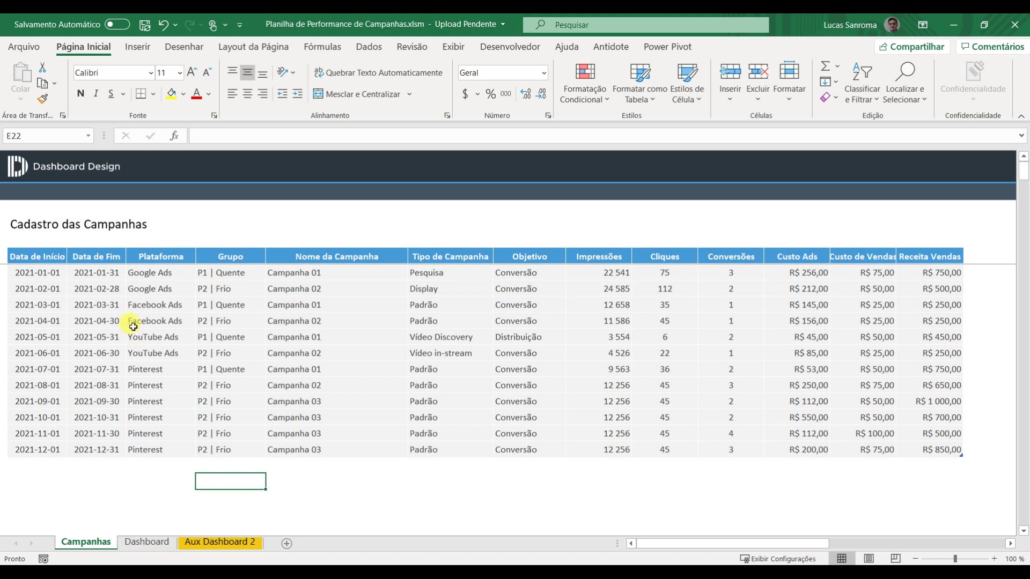
pyautogui.click(29, 279)
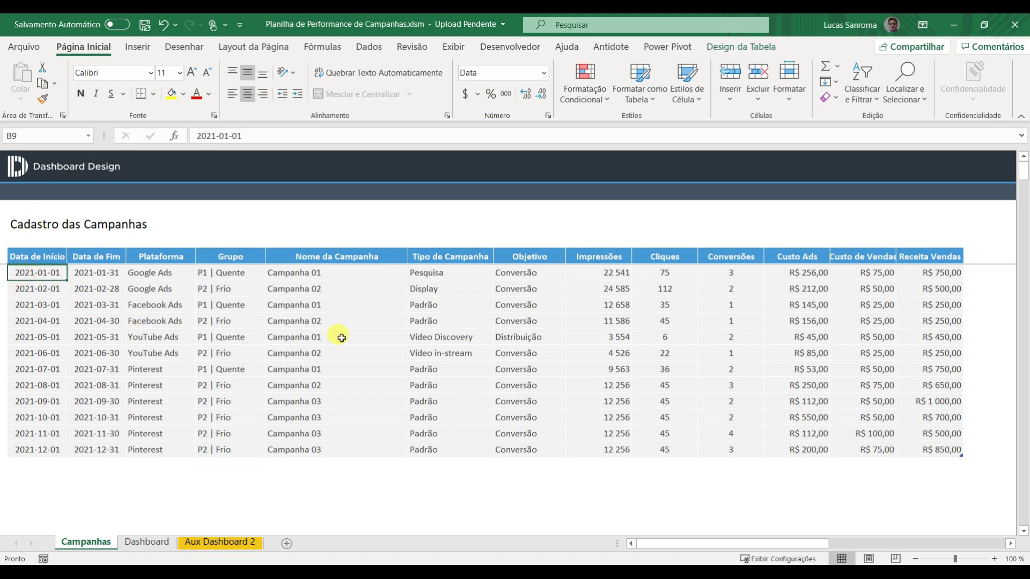
pyautogui.moveTo(32, 270); pyautogui.dragTo(922, 430)
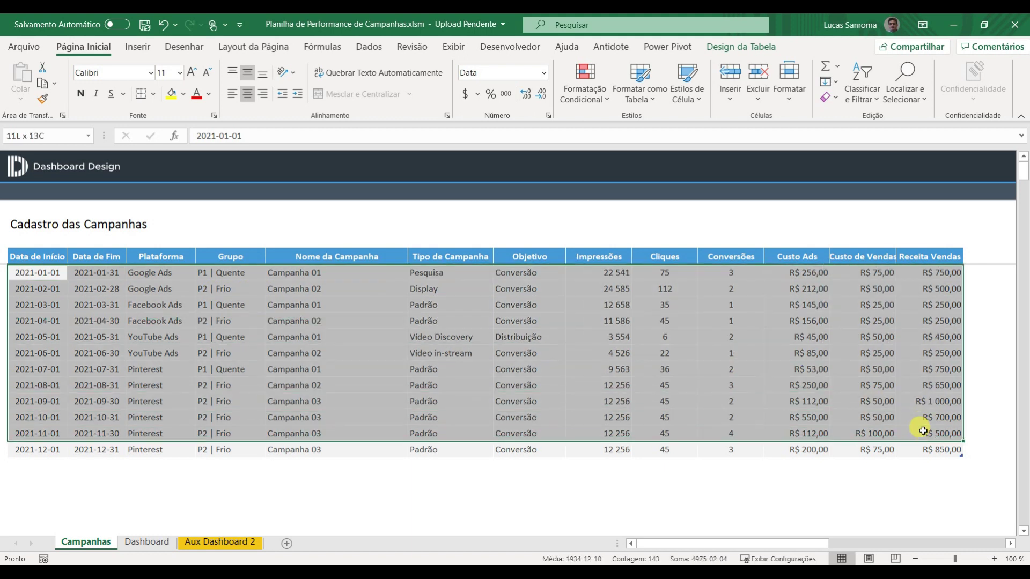
pyautogui.moveTo(920, 443); pyautogui.dragTo(920, 450)
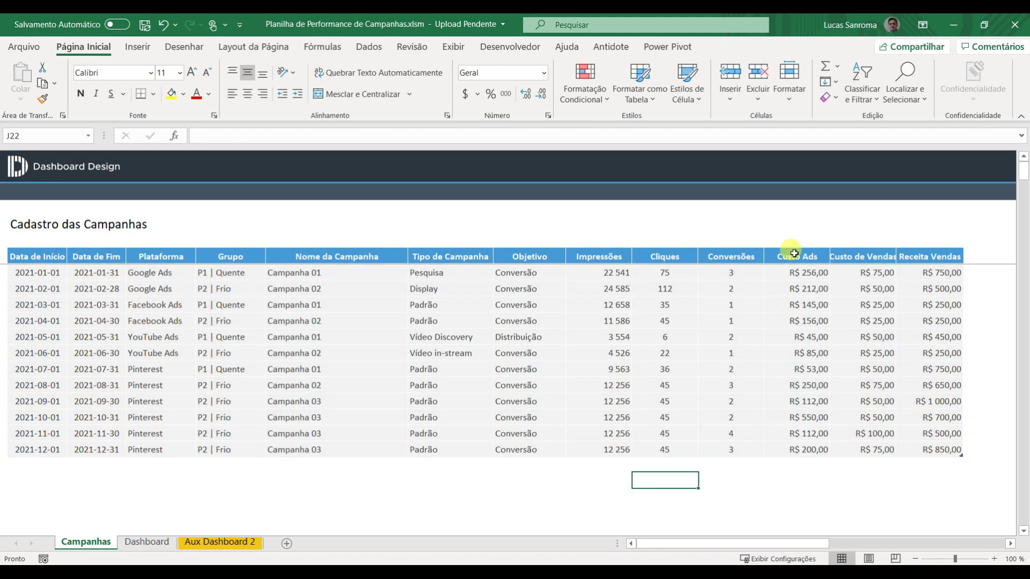
pyautogui.click(793, 253)
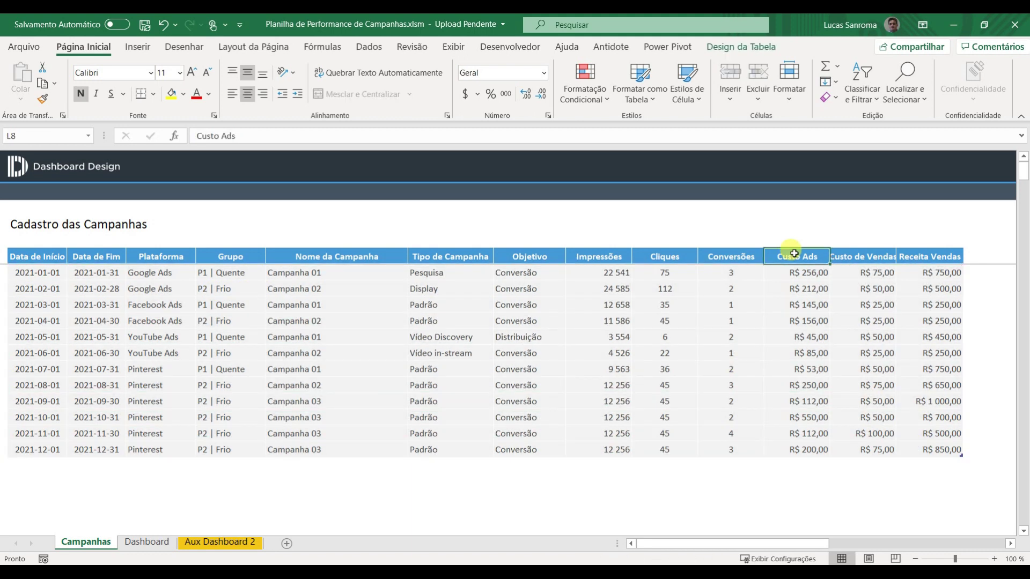
pyautogui.click(856, 255)
pyautogui.click(932, 257)
pyautogui.click(592, 255)
pyautogui.click(650, 257)
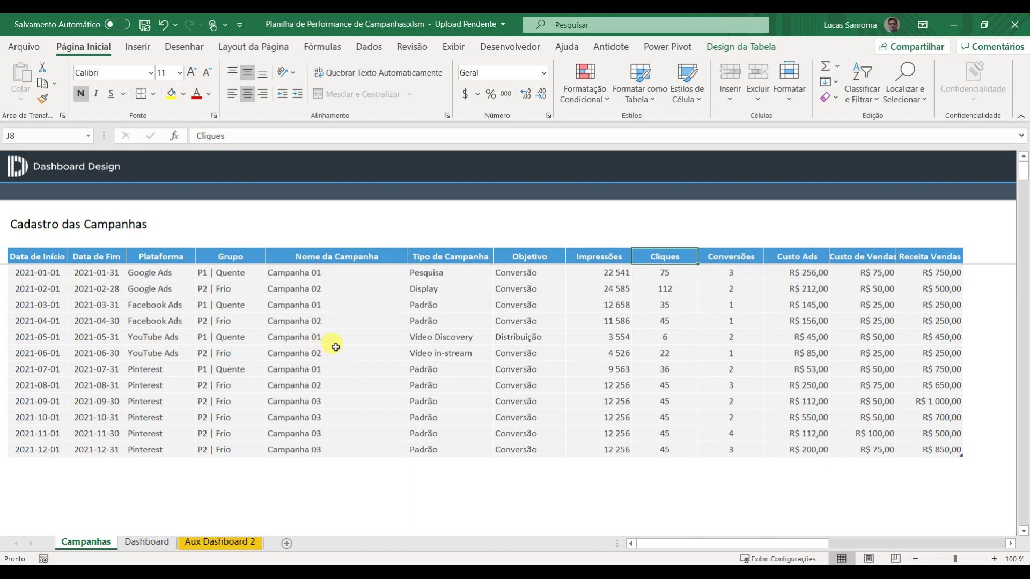
# Step: Review the summary pivot table and the monthly pivot tables on the Aux Dashboard 2 sheet
pyautogui.click(201, 542)
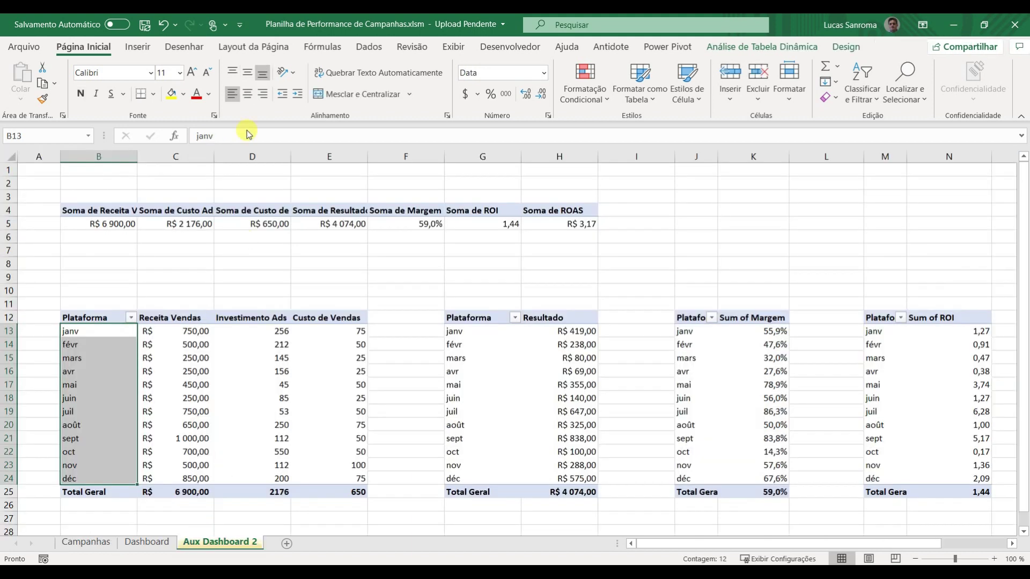
pyautogui.click(175, 215)
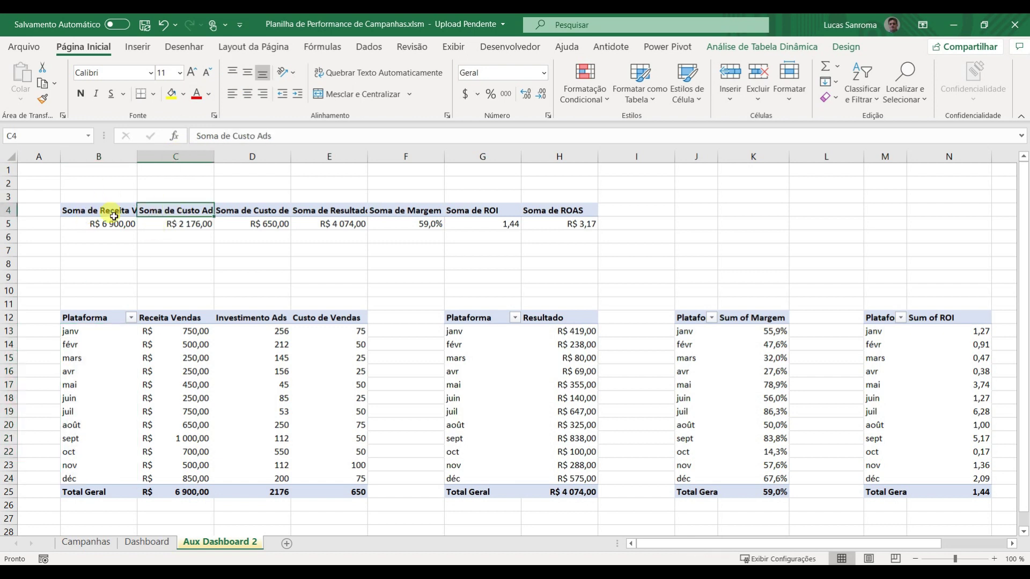
pyautogui.moveTo(103, 206); pyautogui.dragTo(587, 219)
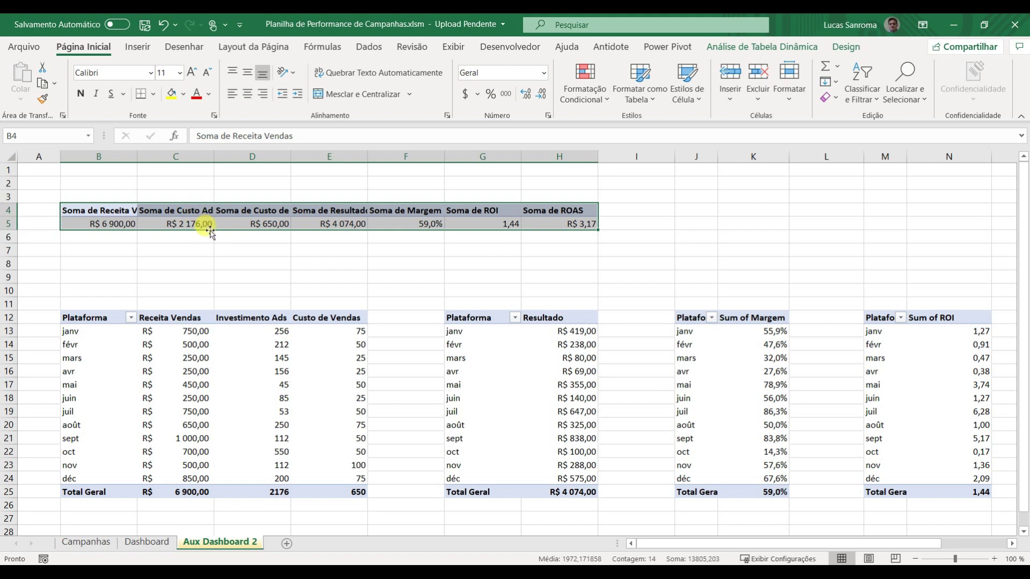
pyautogui.click(205, 361)
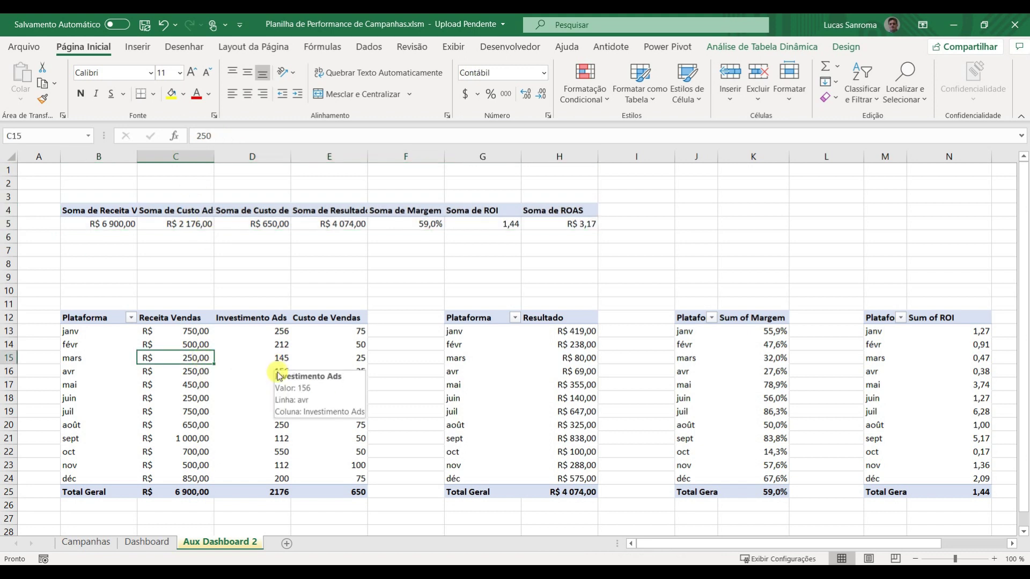
pyautogui.click(589, 385)
pyautogui.click(751, 357)
pyautogui.click(955, 385)
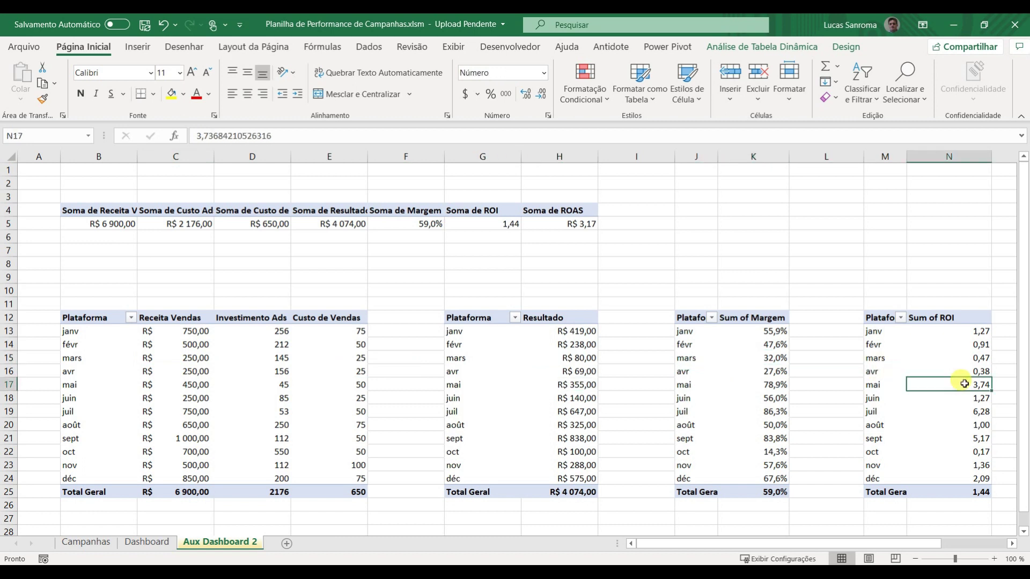
# Step: On the Dashboard sheet, increase the height of rows 1 to 49 uniformly and middle-align their cells vertically
pyautogui.click(147, 542)
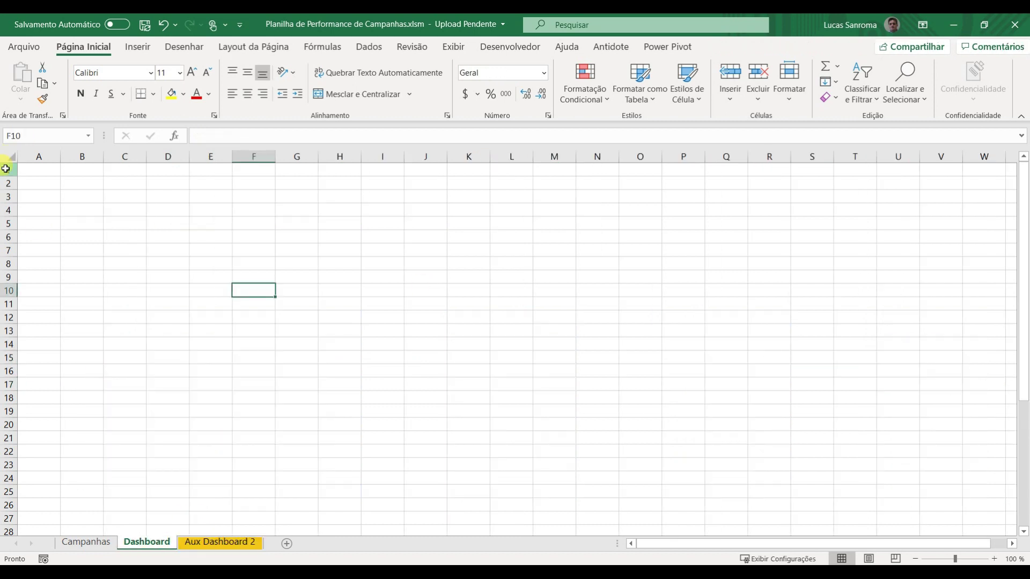
pyautogui.click(6, 169)
pyautogui.scroll(-12, 40, 283)
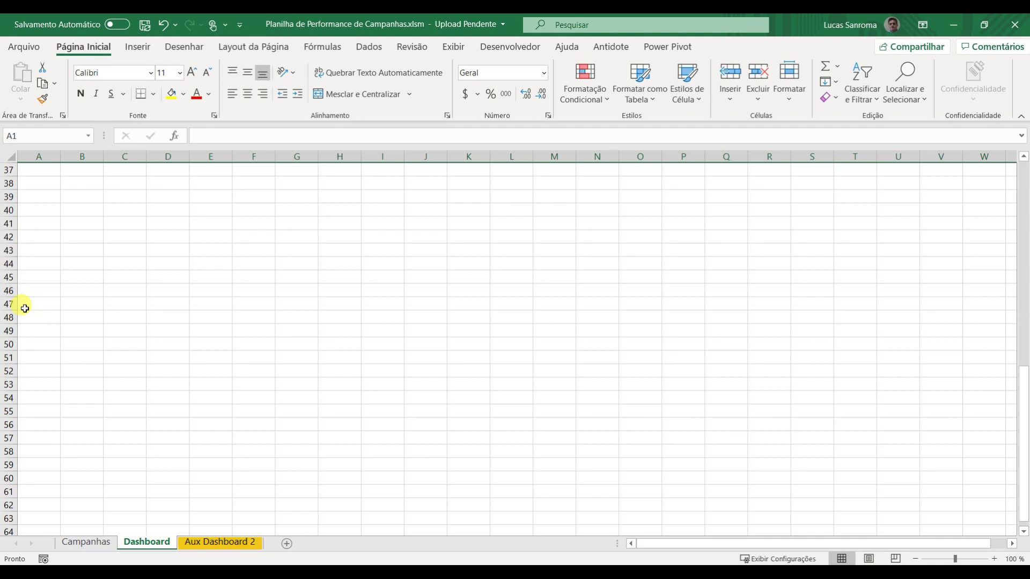
pyautogui.keyDown('shift'); pyautogui.click(7, 333); pyautogui.keyUp('shift')
pyautogui.rightClick(8, 334)
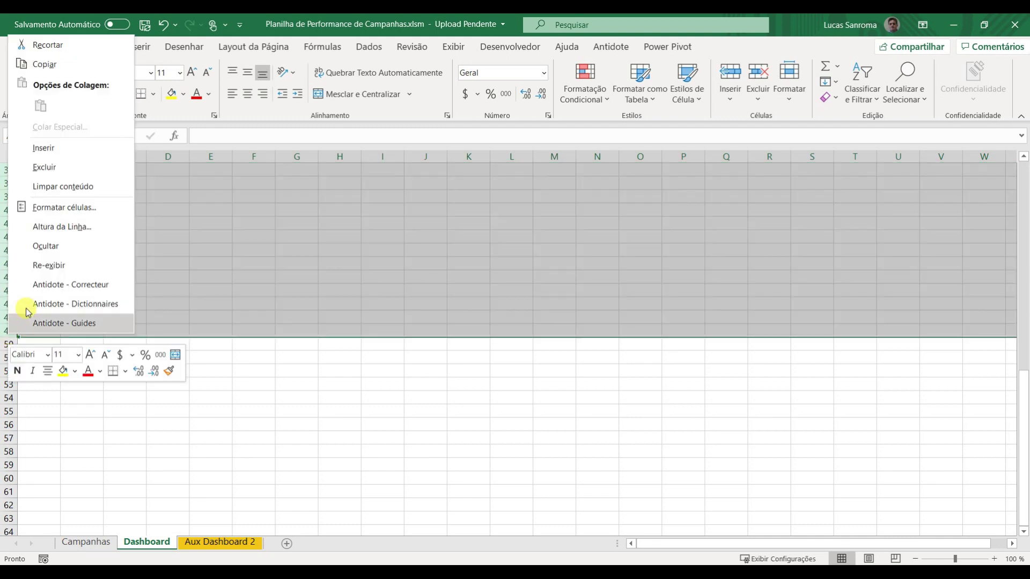
pyautogui.click(48, 227)
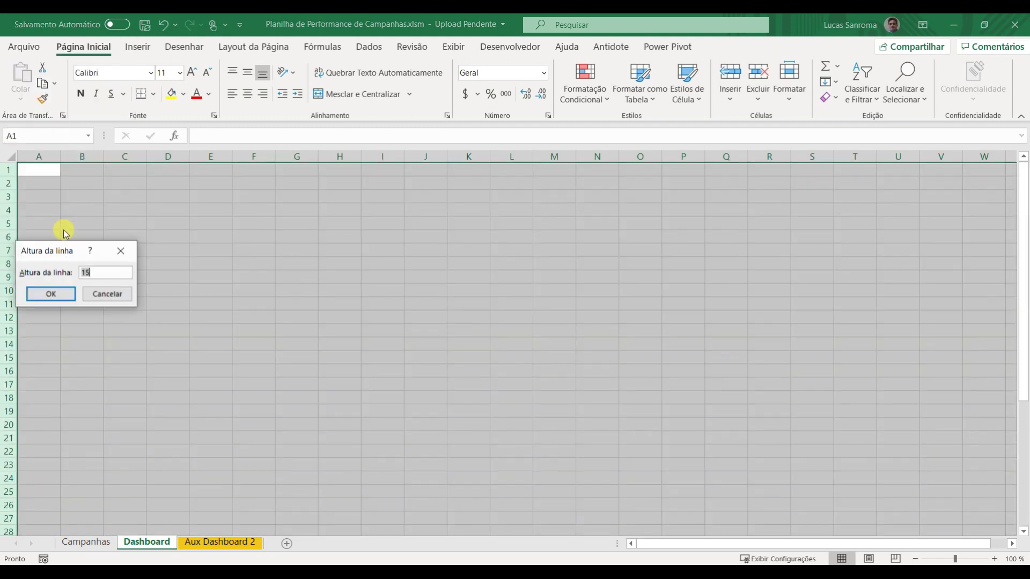
pyautogui.press('Return')
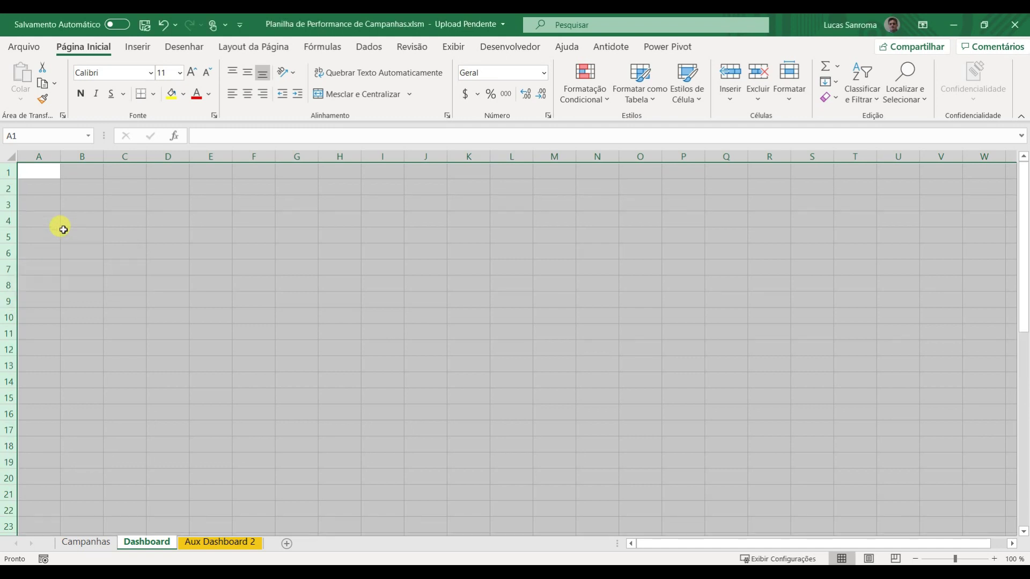
pyautogui.click(250, 73)
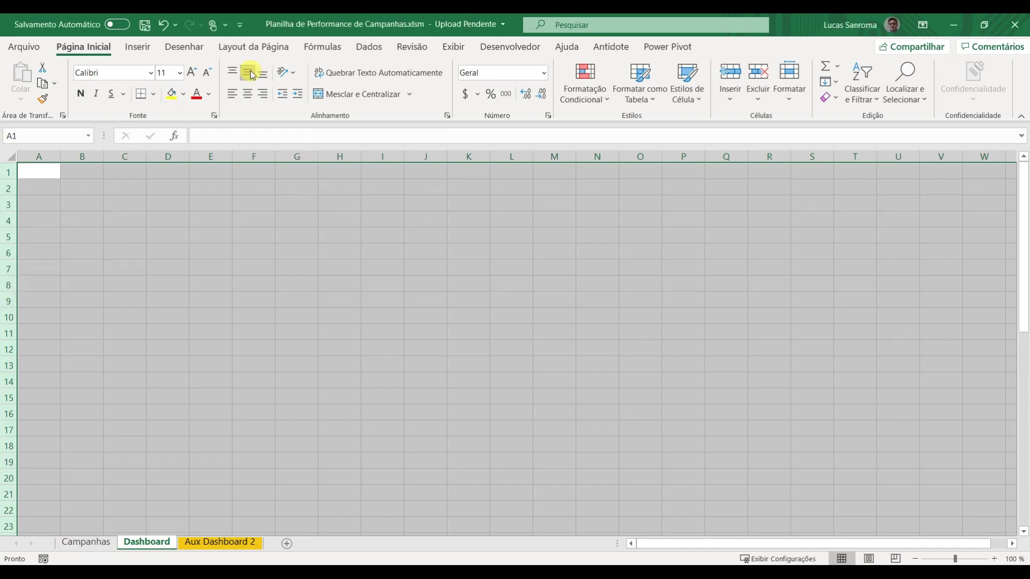
pyautogui.click(101, 189)
# Step: Narrow columns A and B into slim margins and shrink row 4 into a thin spacer below the header rows
pyautogui.moveTo(81, 156); pyautogui.dragTo(30, 170)
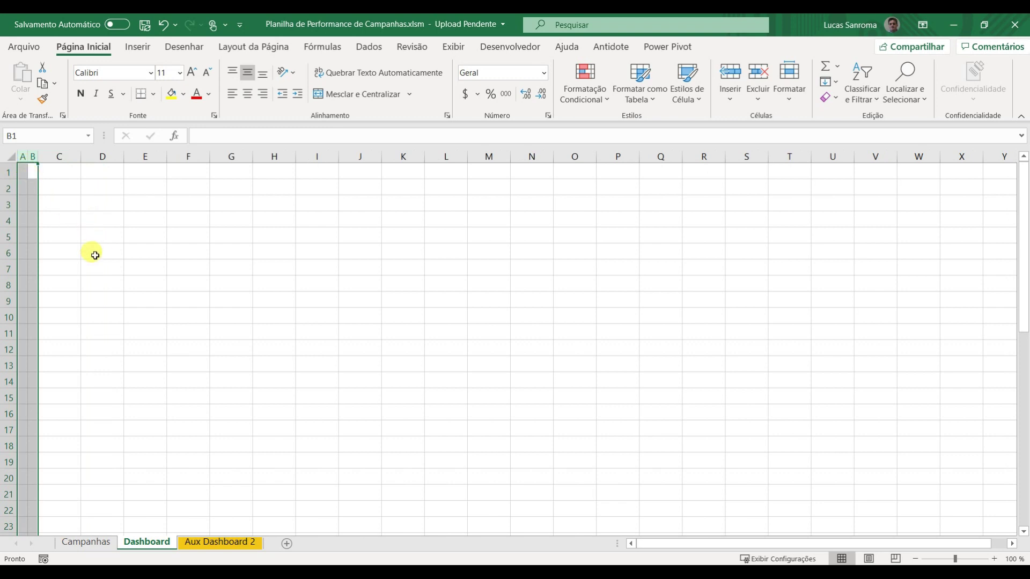
pyautogui.click(93, 251)
pyautogui.click(7, 210)
pyautogui.moveTo(59, 187); pyautogui.dragTo(277, 185)
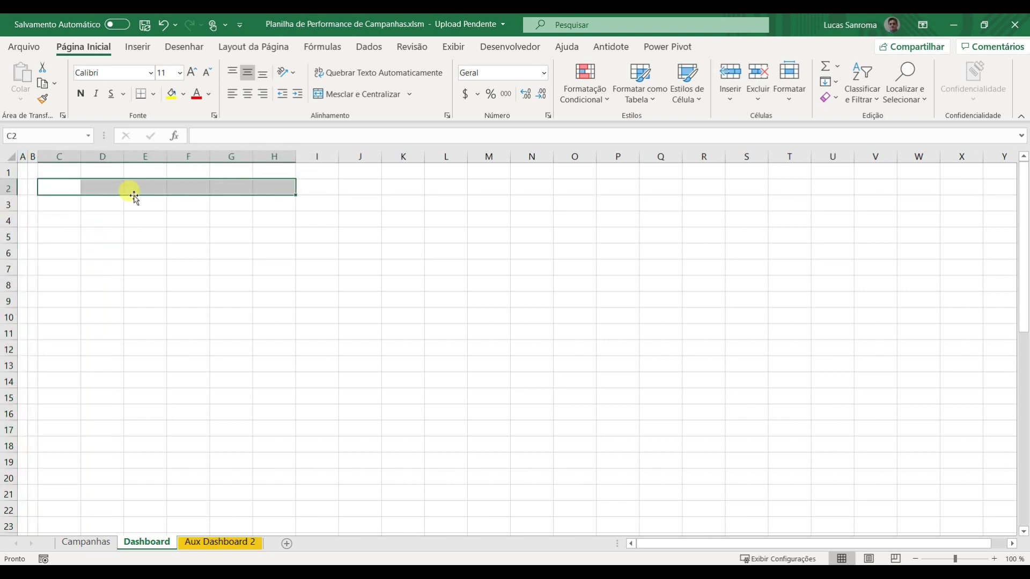
pyautogui.click(8, 221)
pyautogui.moveTo(6, 227); pyautogui.dragTo(63, 229)
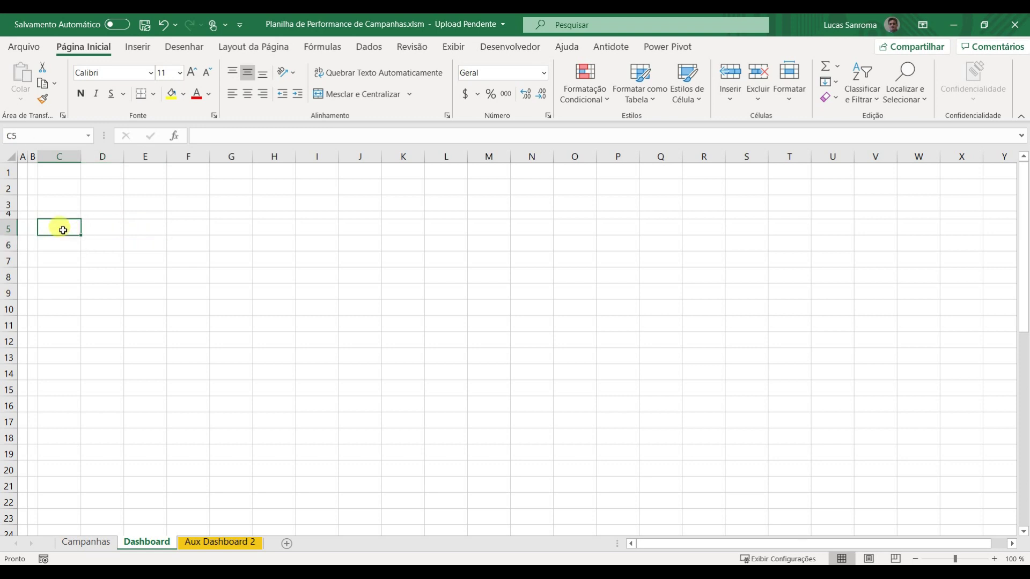
# Step: Merge and center C5:E5 as a card title cell and C6:E9 as the card's value area
pyautogui.moveTo(63, 229); pyautogui.dragTo(146, 224)
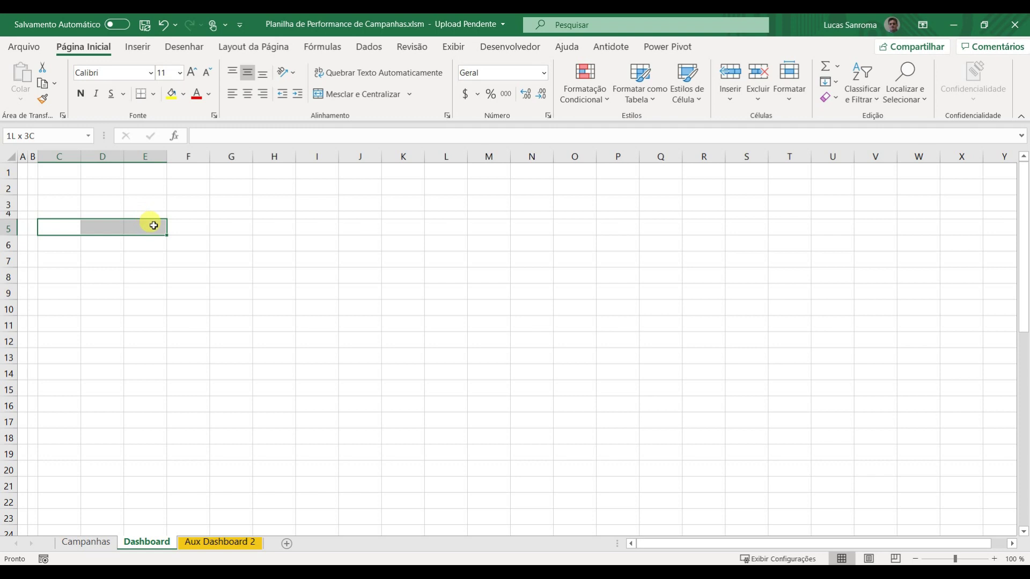
pyautogui.moveTo(154, 225)
pyautogui.mouseDown()
pyautogui.moveTo(55, 223)
pyautogui.moveTo(158, 224)
pyautogui.mouseUp()
pyautogui.click(371, 100)
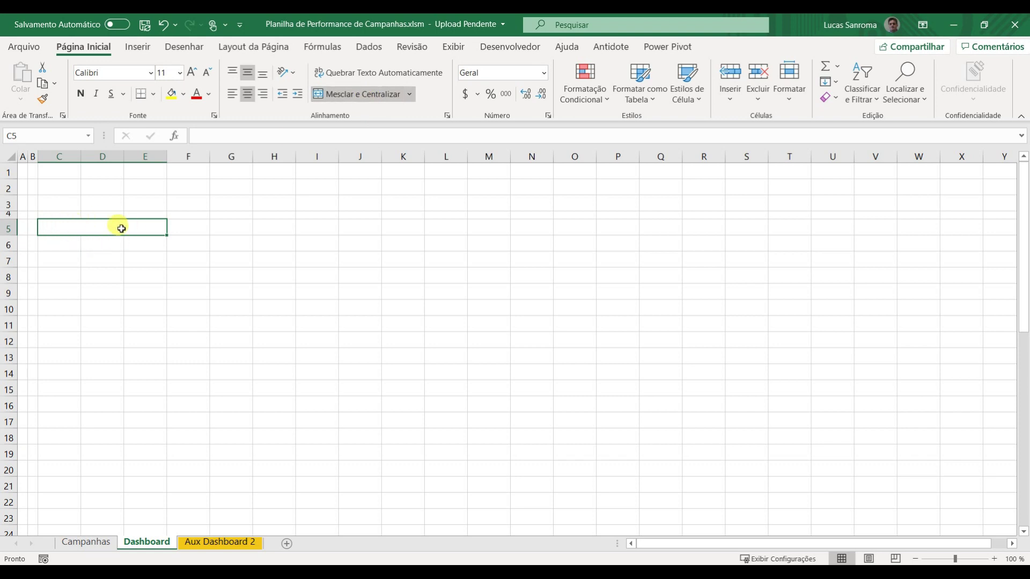
pyautogui.moveTo(48, 242); pyautogui.dragTo(162, 289)
pyautogui.click(358, 96)
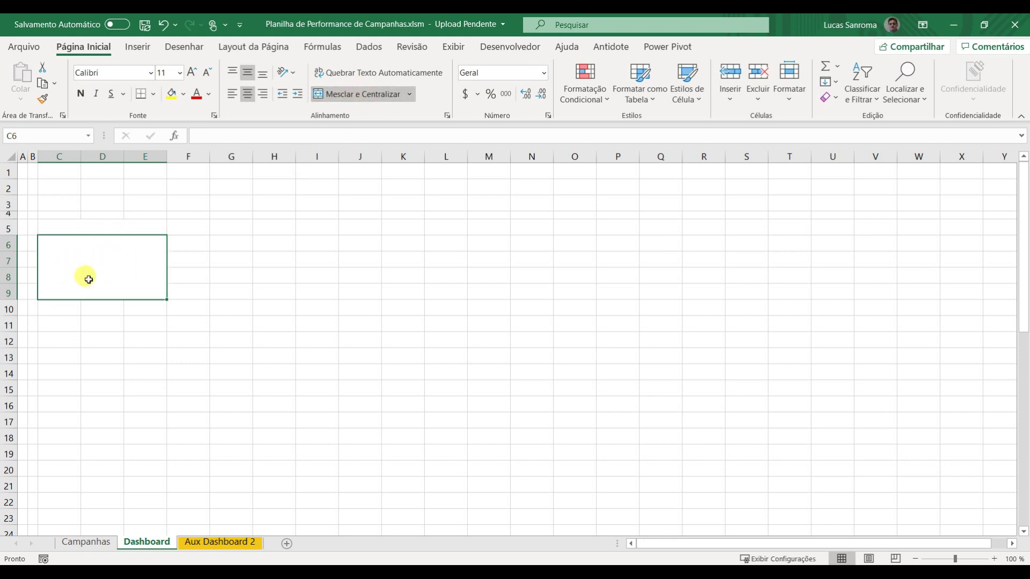
# Step: Duplicate the merged card block C5:E9 at G5, K5 and O5, leaving one column between cards
pyautogui.moveTo(114, 223); pyautogui.dragTo(115, 252)
pyautogui.hotkey('ctrl', 'c')
pyautogui.click(230, 225)
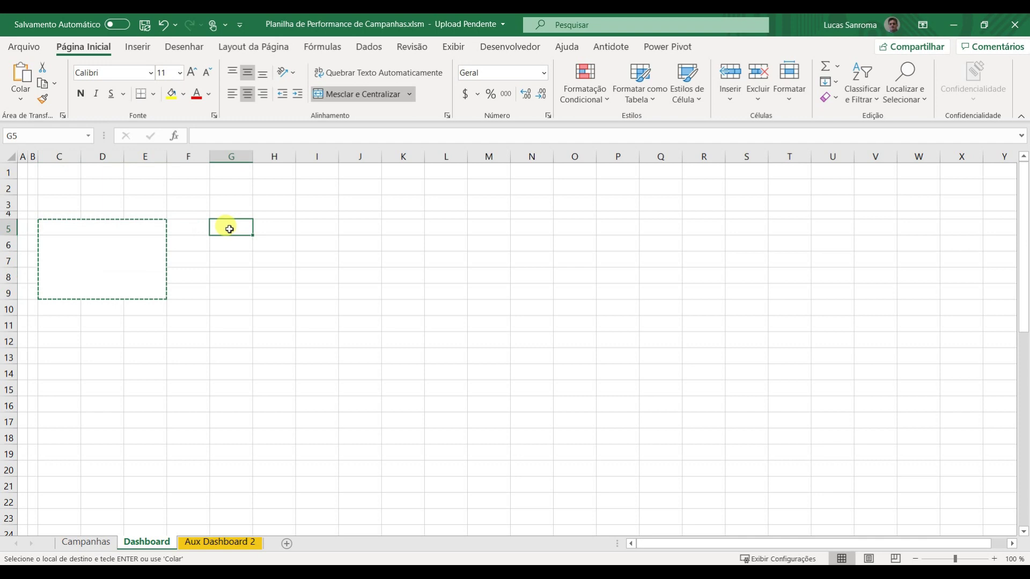
pyautogui.hotkey('ctrl', 'v')
pyautogui.moveTo(344, 240); pyautogui.dragTo(519, 230)
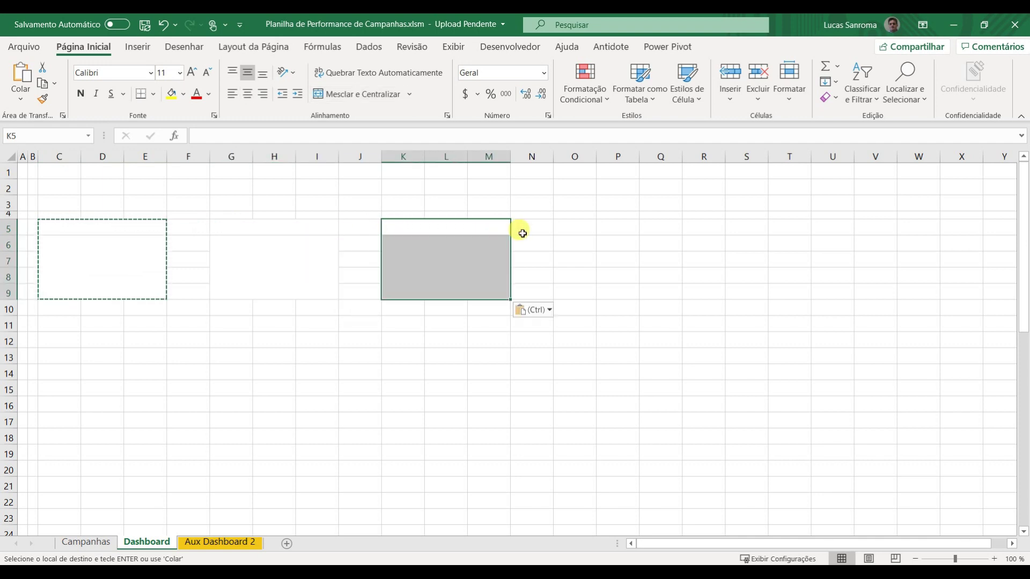
pyautogui.click(572, 228)
pyautogui.hotkey('ctrl', 'v')
pyautogui.click(489, 353)
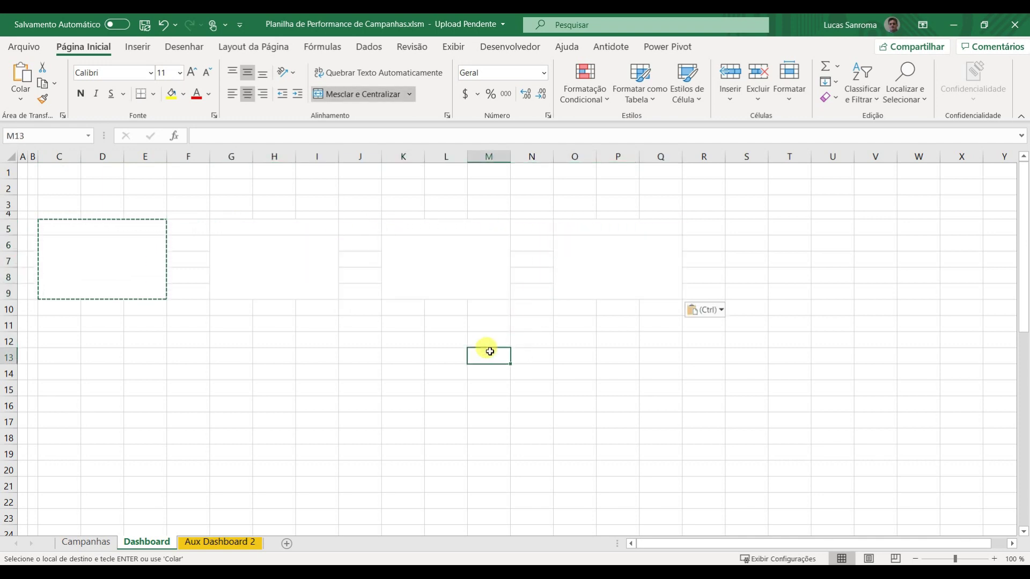
pyautogui.press('Escape')
# Step: Widen the card columns C:E, G:I, K:M and O:Q equally
pyautogui.moveTo(660, 156); pyautogui.dragTo(558, 155)
pyautogui.keyDown('ctrl'); pyautogui.moveTo(489, 155); pyautogui.dragTo(400, 156); pyautogui.keyUp('ctrl')
pyautogui.keyDown('ctrl'); pyautogui.moveTo(317, 156); pyautogui.dragTo(236, 155); pyautogui.keyUp('ctrl')
pyautogui.keyDown('ctrl'); pyautogui.moveTo(140, 156); pyautogui.dragTo(100, 151); pyautogui.keyUp('ctrl')
# Step: Narrow the separator columns F, J and N between the cards to the same slim width
pyautogui.click(228, 156)
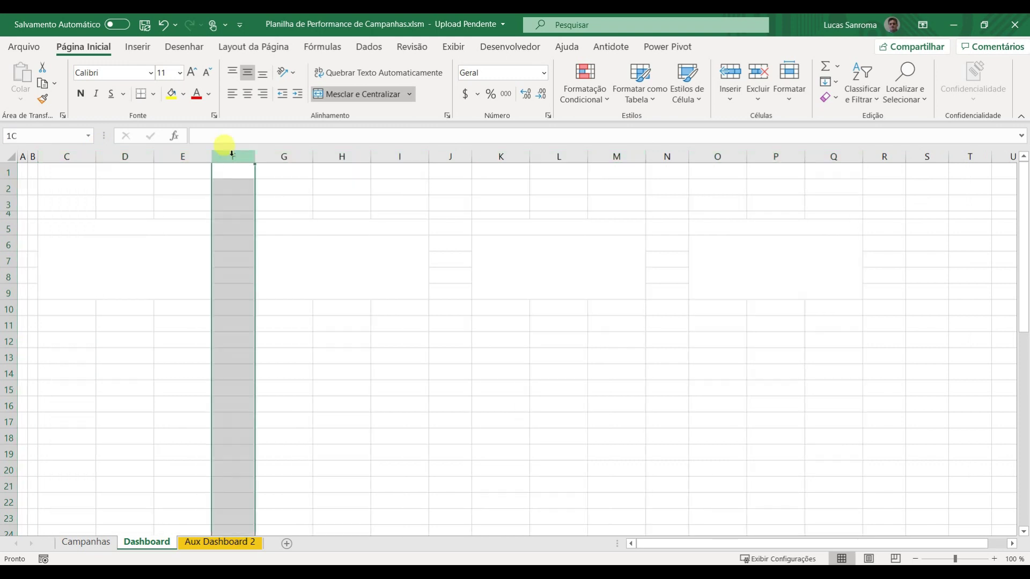
pyautogui.keyDown('ctrl'); pyautogui.click(444, 155); pyautogui.keyUp('ctrl')
pyautogui.keyDown('ctrl'); pyautogui.click(688, 154); pyautogui.keyUp('ctrl')
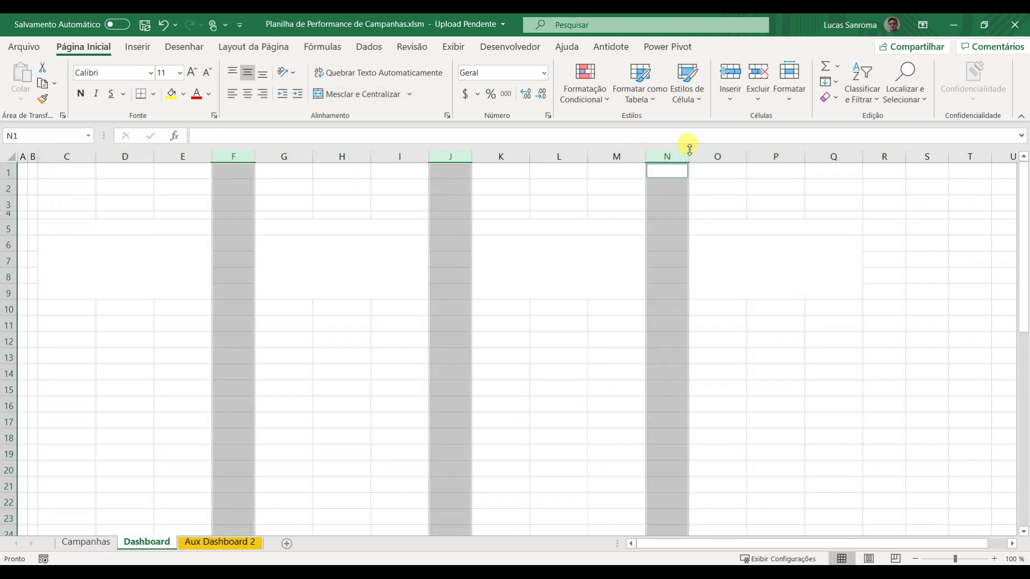
pyautogui.moveTo(690, 154); pyautogui.dragTo(655, 156)
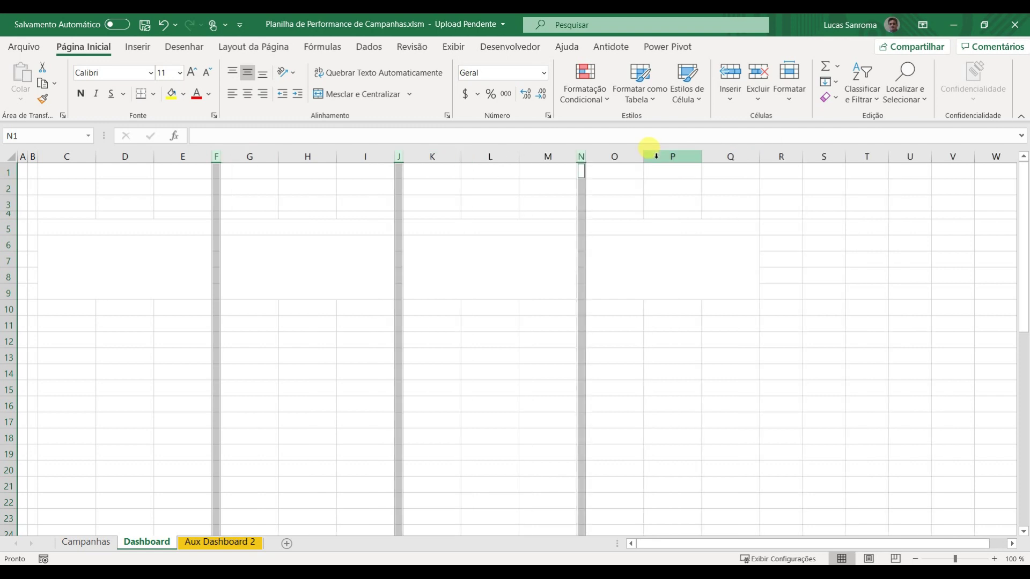
# Step: Copy the narrow separator column N onto column R to close off the last card
pyautogui.click(581, 156)
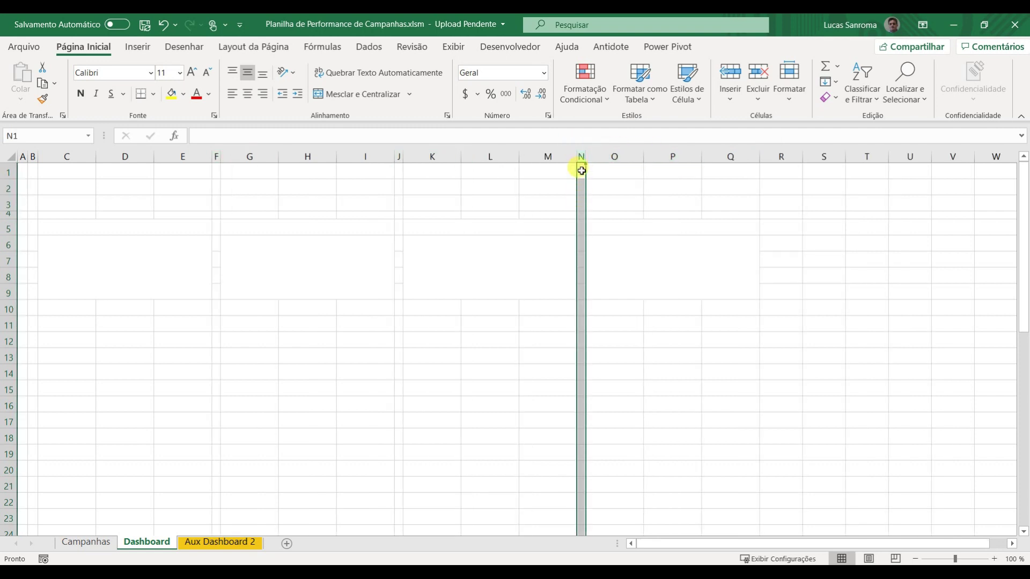
pyautogui.hotkey('ctrl', 'c')
pyautogui.click(740, 156)
pyautogui.click(782, 156)
pyautogui.hotkey('ctrl', 'v')
pyautogui.click(840, 255)
pyautogui.press('Escape')
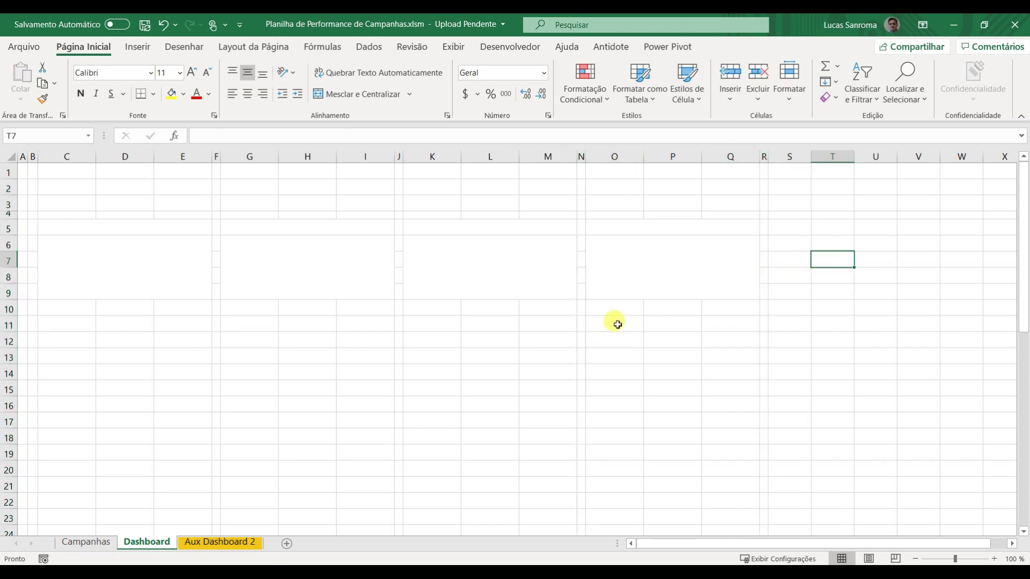
# Step: Below a thinned row 10, merge C11:I21 into a chart area and duplicate the merged block at K11
pyautogui.moveTo(9, 316); pyautogui.dragTo(377, 469)
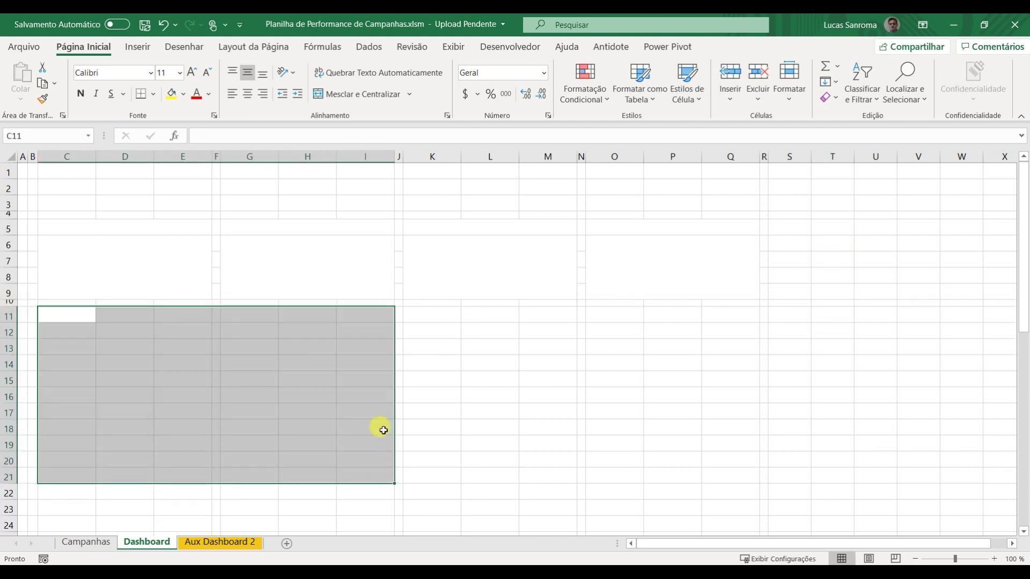
pyautogui.click(353, 94)
pyautogui.hotkey('ctrl', 'c')
pyautogui.click(444, 315)
pyautogui.hotkey('ctrl', 'v')
pyautogui.click(874, 328)
pyautogui.press('Escape')
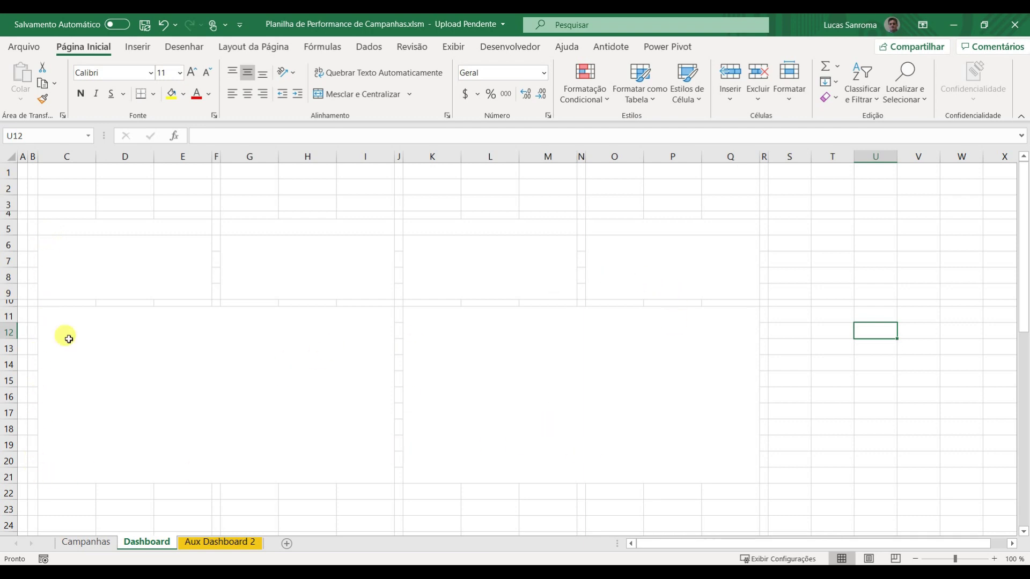
# Step: Copy the thin spacer row 10 onto row 22, beneath the two chart areas
pyautogui.click(8, 302)
pyautogui.hotkey('ctrl', 'c')
pyautogui.click(9, 492)
pyautogui.hotkey('ctrl', 'v')
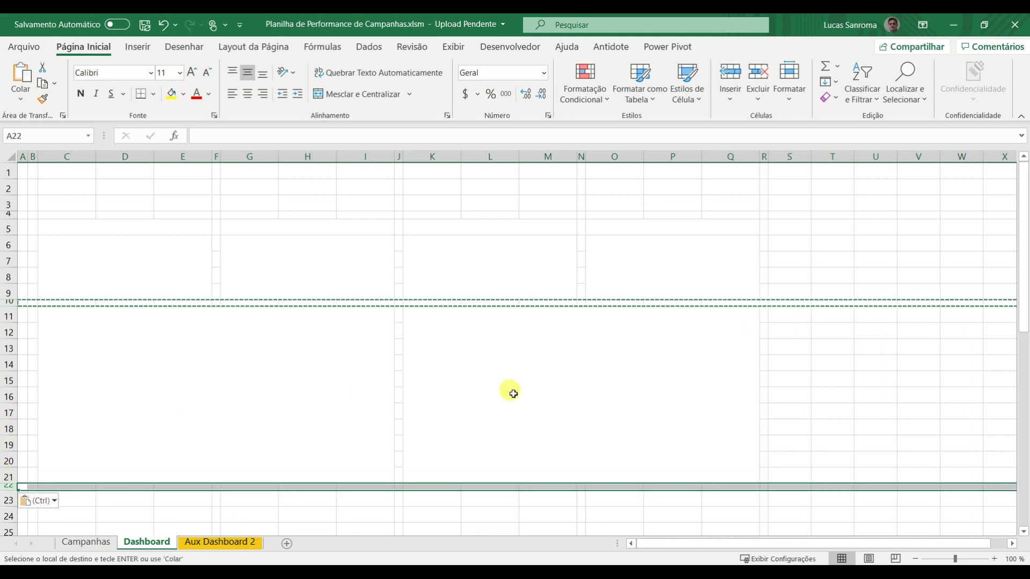
pyautogui.press('Escape')
pyautogui.click(850, 409)
pyautogui.scroll(-2, 469, 434)
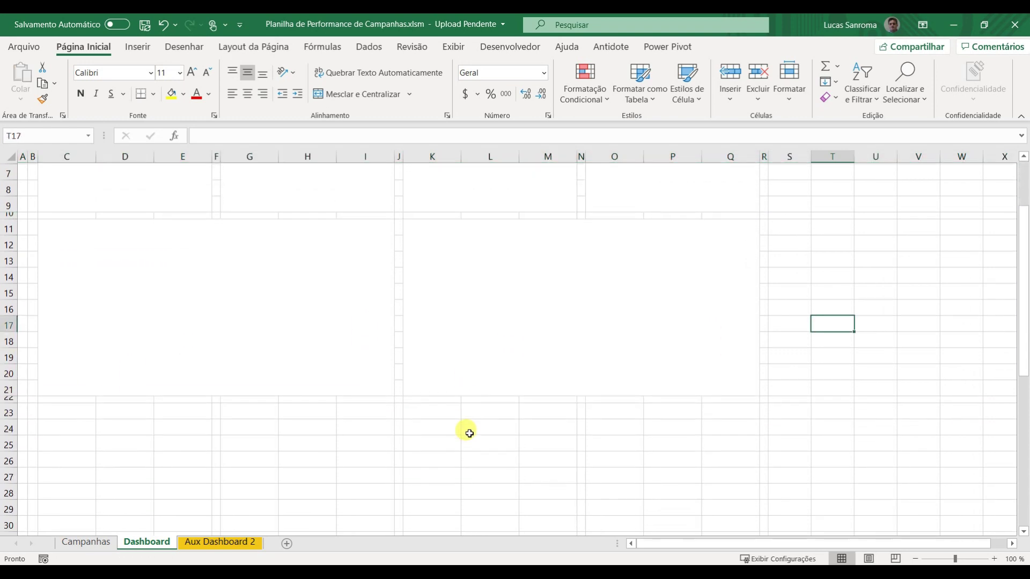
# Step: Draw a rectangle shape about 9.43 cm wide and 2.54 cm high below the first chart area, starting at column C in row 23
pyautogui.moveTo(58, 413); pyautogui.dragTo(272, 447)
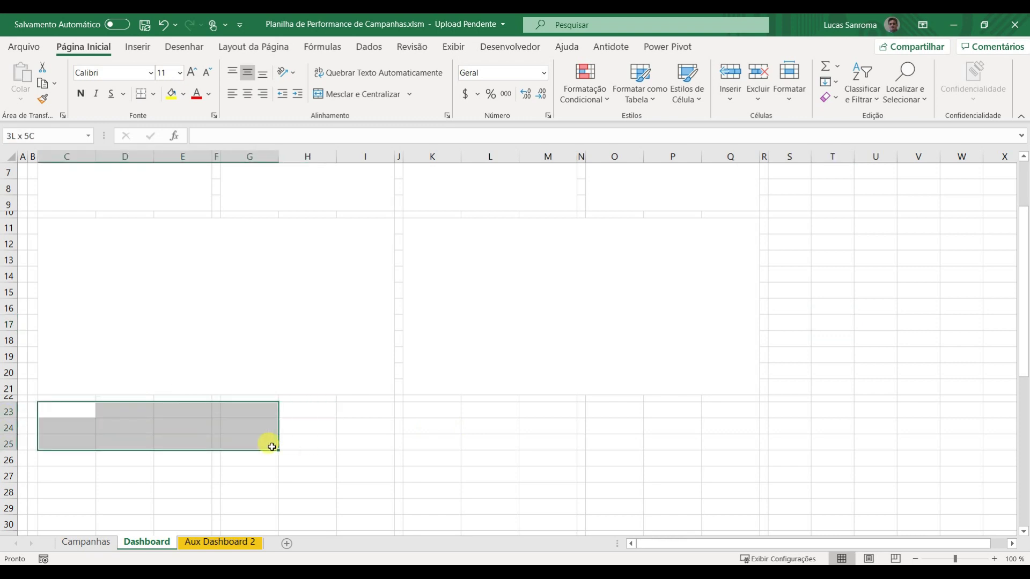
pyautogui.moveTo(75, 406); pyautogui.dragTo(337, 455)
pyautogui.click(141, 47)
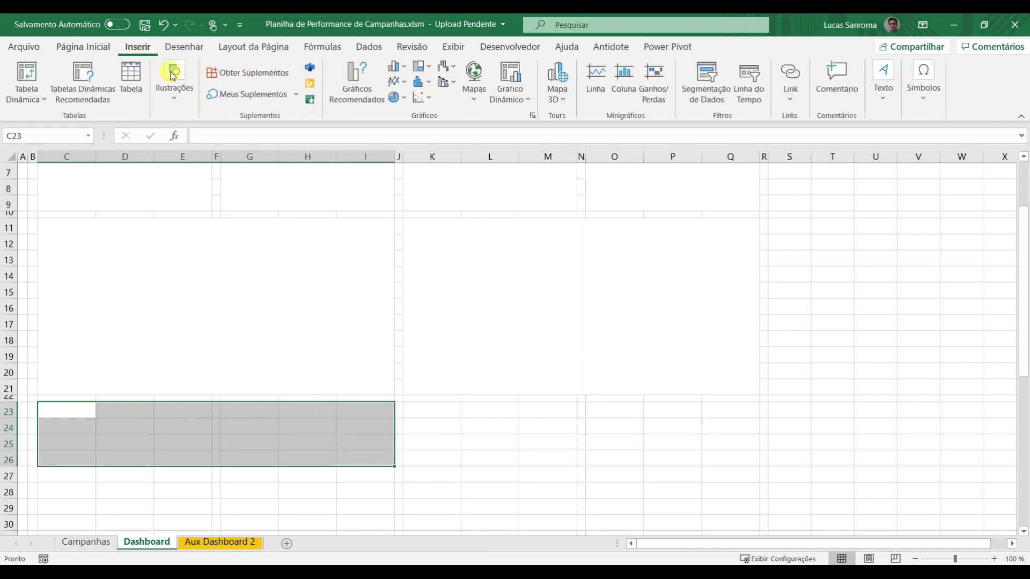
pyautogui.click(173, 92)
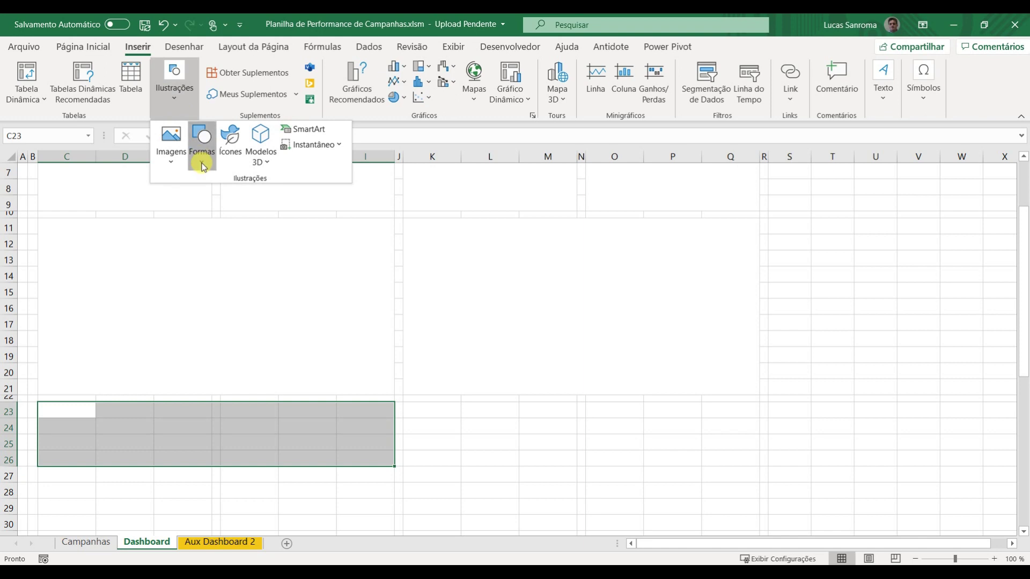
pyautogui.click(202, 140)
pyautogui.click(231, 202)
pyautogui.click(523, 407)
pyautogui.moveTo(539, 427); pyautogui.dragTo(278, 444)
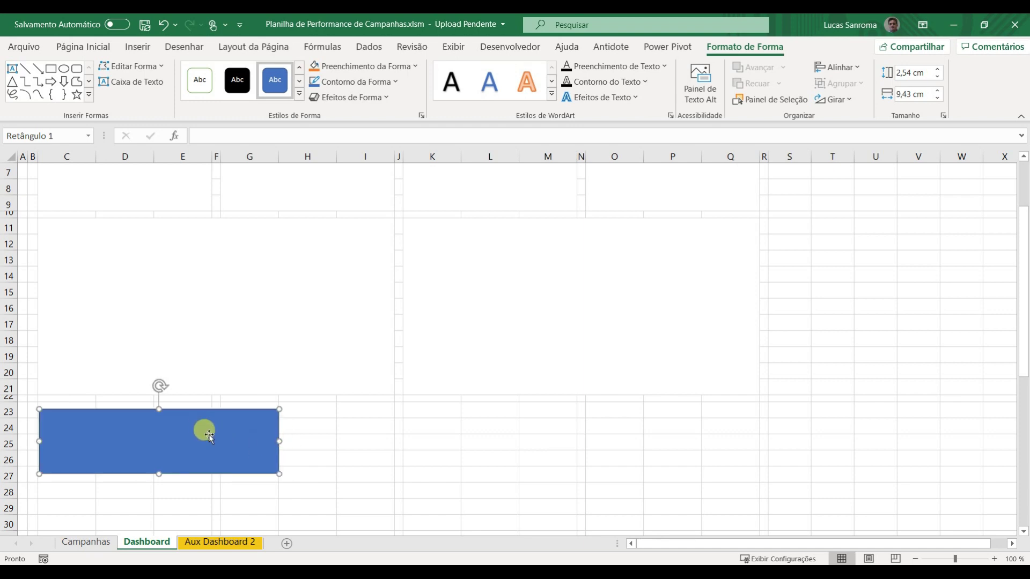
# Step: Try lining up two copies beside the rectangle, first at its drawn width and again with it narrowed to about 9.08 cm
pyautogui.moveTo(214, 441); pyautogui.dragTo(690, 432)
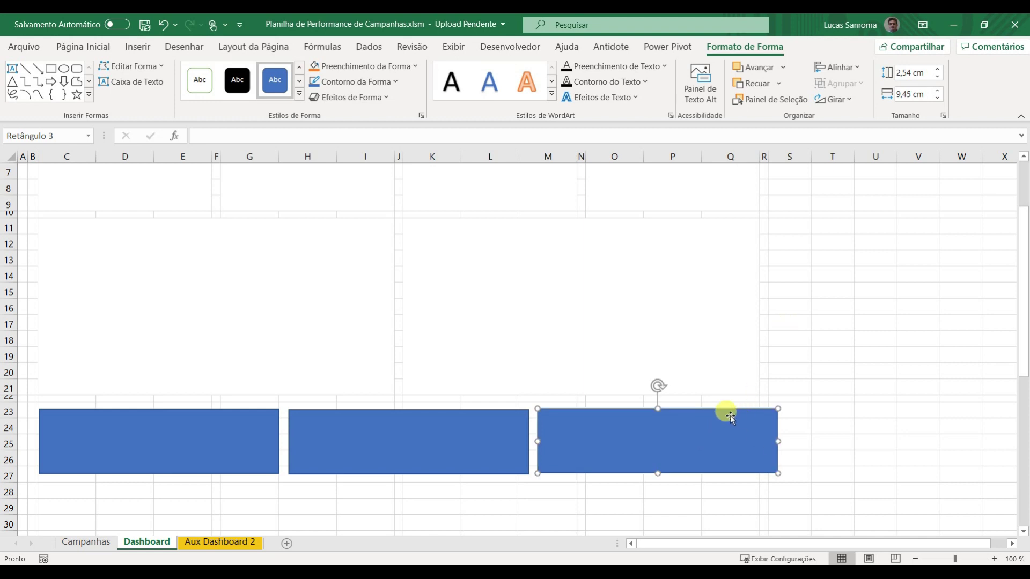
pyautogui.hotkey('ctrl', 'z')
pyautogui.hotkey('ctrl', 'z')
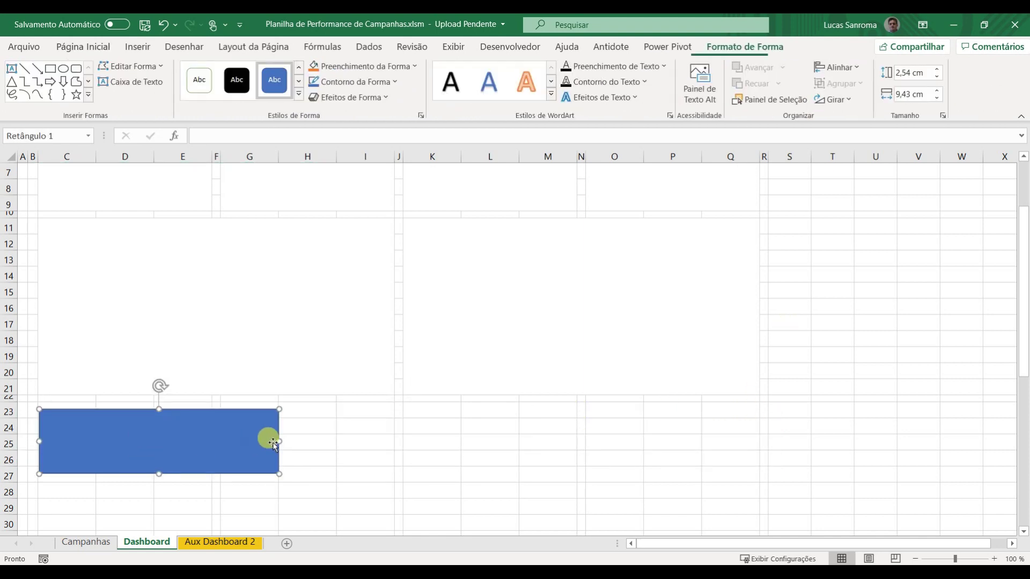
pyautogui.moveTo(278, 441); pyautogui.dragTo(424, 435)
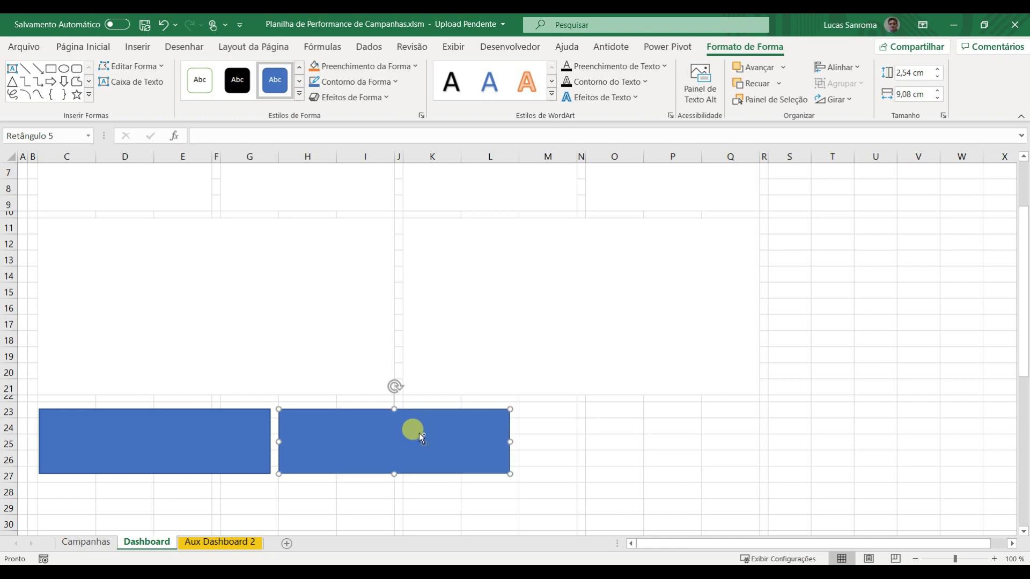
pyautogui.hotkey('ctrl', 'd')
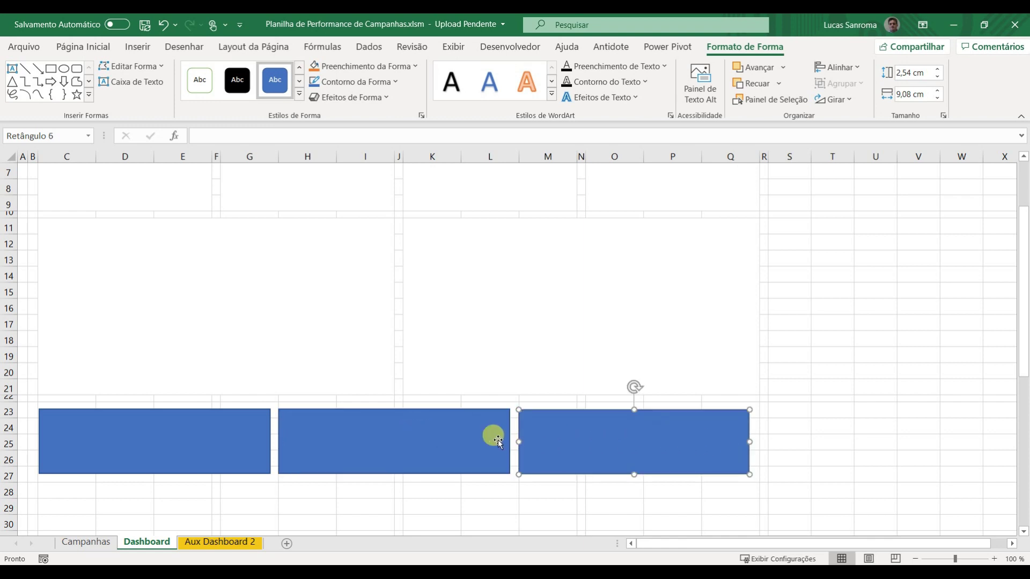
pyautogui.hotkey('ctrl', 'z')
pyautogui.hotkey('ctrl', 'z')
# Step: Widen the rectangle to about 9.24 cm and line up two copies beside it, nudging them so the row ends near column R
pyautogui.moveTo(271, 441); pyautogui.dragTo(419, 419)
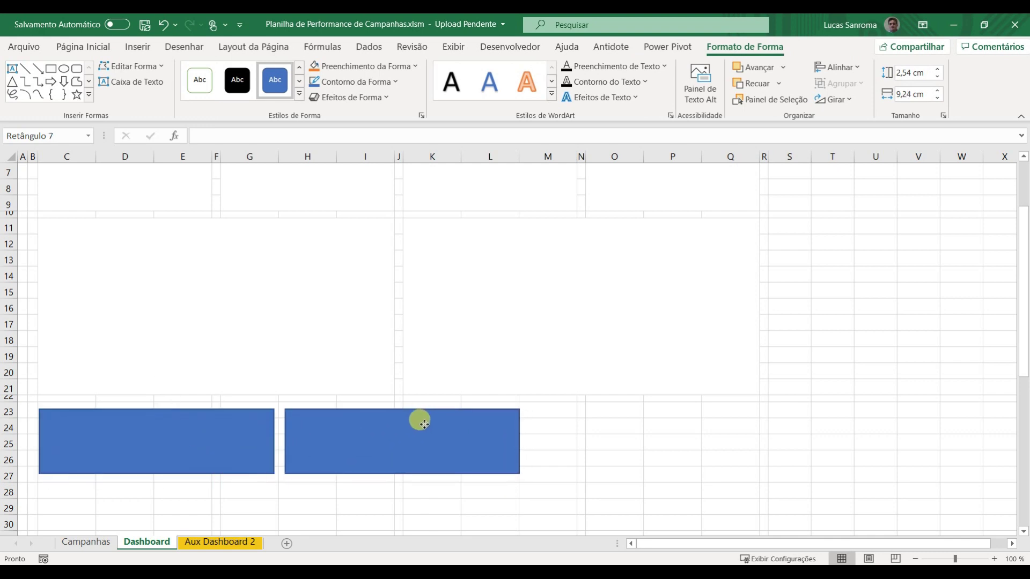
pyautogui.hotkey('ctrl', 'd')
pyautogui.press('Left')
pyautogui.press('Left')
pyautogui.press('Left')
pyautogui.press('Left')
pyautogui.press('Left')
pyautogui.press('Left')
pyautogui.press('Left')
pyautogui.press('Left')
pyautogui.click(787, 432)
pyautogui.click(434, 429)
pyautogui.click(823, 441)
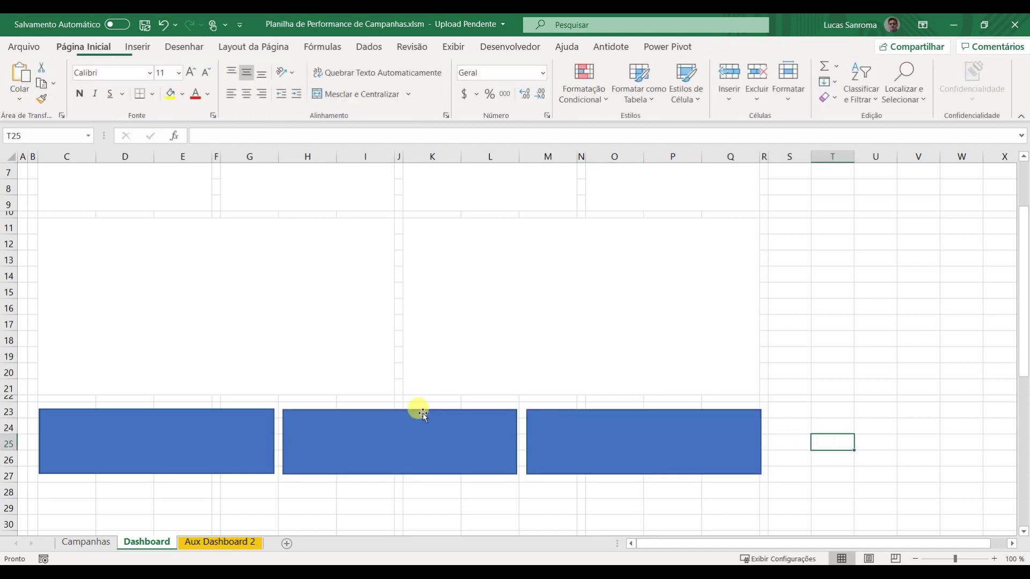
pyautogui.click(161, 440)
pyautogui.click(392, 440)
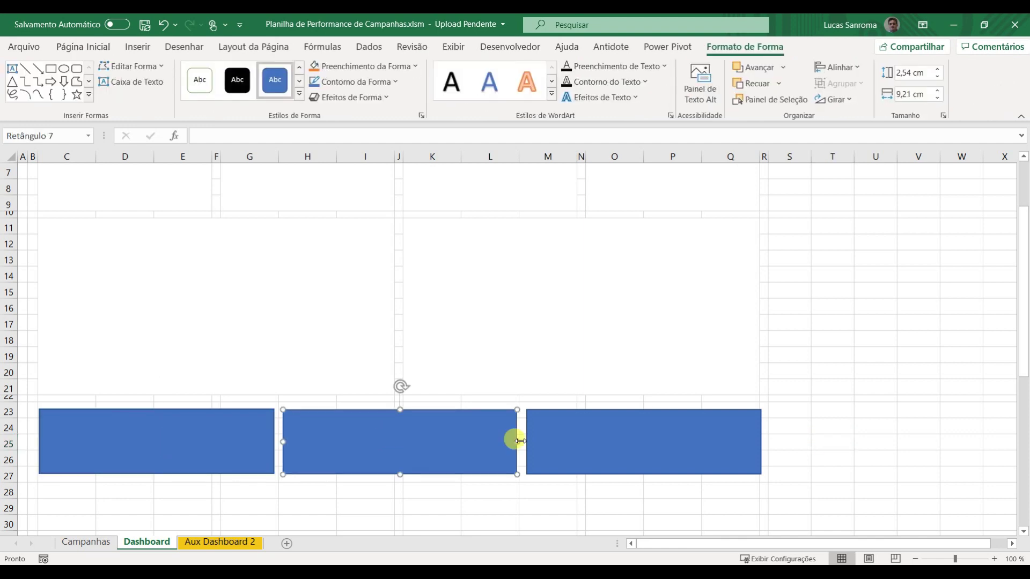
pyautogui.click(636, 436)
pyautogui.click(854, 448)
pyautogui.moveTo(9, 419); pyautogui.dragTo(21, 409)
pyautogui.hotkey('ctrl', 'z')
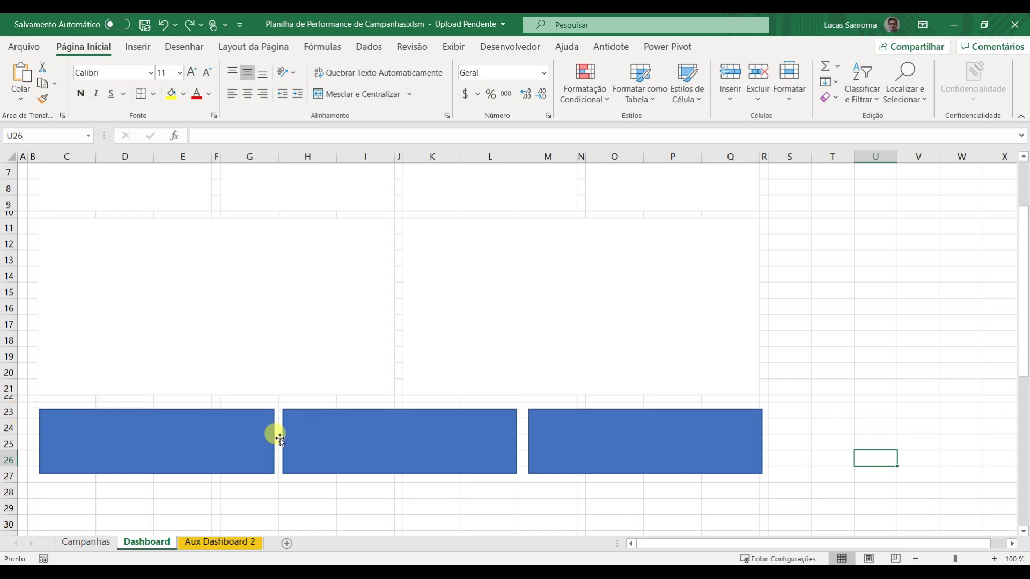
# Step: Select the three rectangles together and stretch them slightly downward, close to the lower edge of row 27
pyautogui.click(620, 430)
pyautogui.keyDown('ctrl'); pyautogui.click(428, 427); pyautogui.keyUp('ctrl')
pyautogui.keyDown('ctrl'); pyautogui.click(188, 434); pyautogui.keyUp('ctrl')
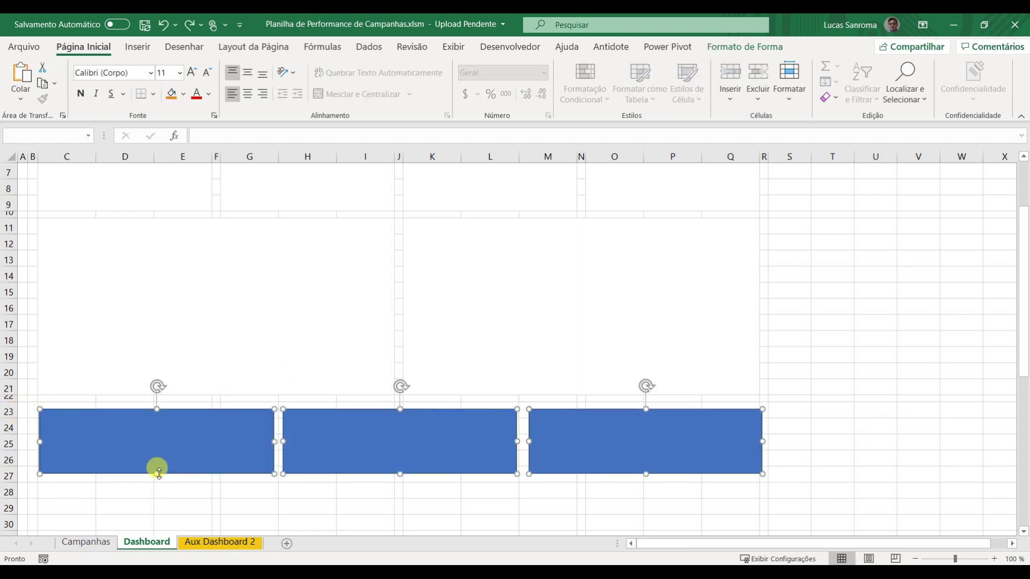
pyautogui.moveTo(160, 474); pyautogui.dragTo(156, 481)
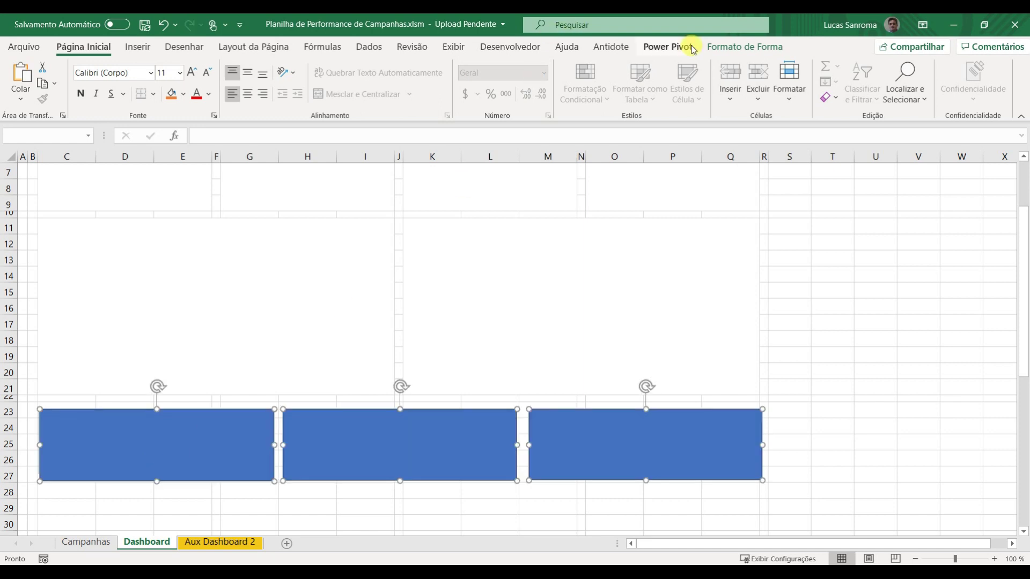
# Step: Remove the outline from the three rectangles and fill them with the lightest gray theme shade
pyautogui.click(743, 47)
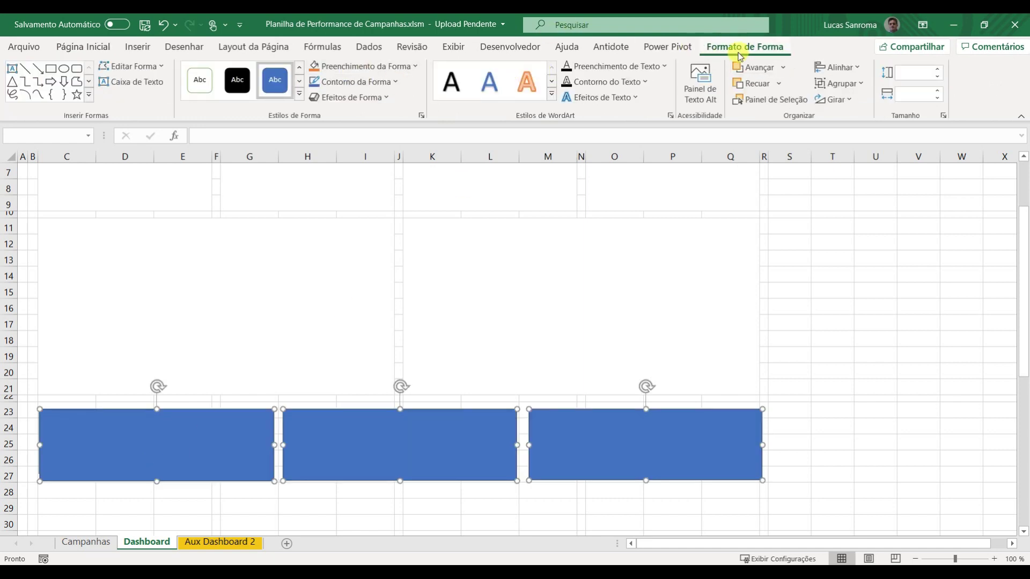
pyautogui.click(399, 84)
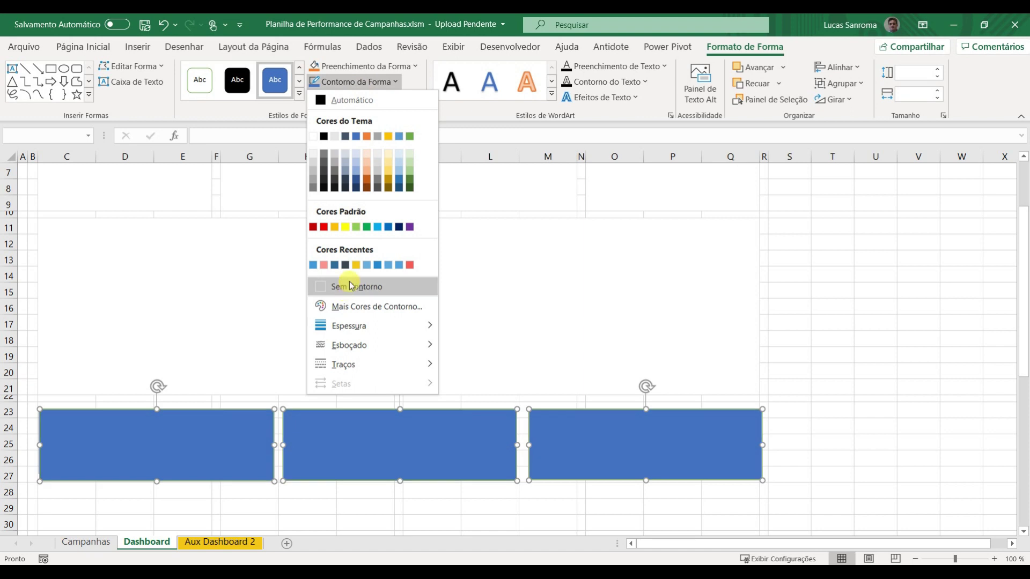
pyautogui.click(345, 284)
pyautogui.click(314, 65)
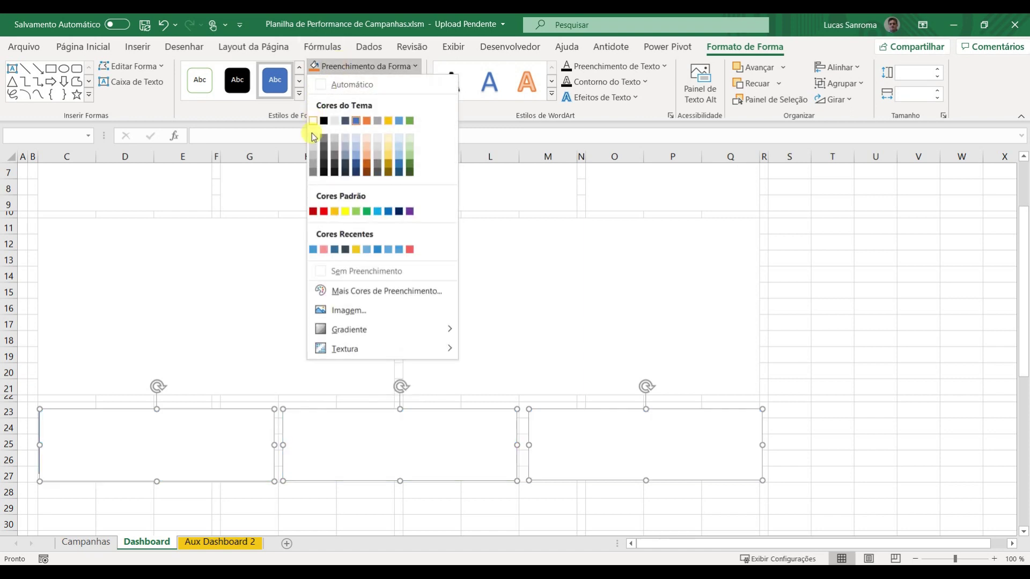
pyautogui.click(313, 140)
pyautogui.click(875, 306)
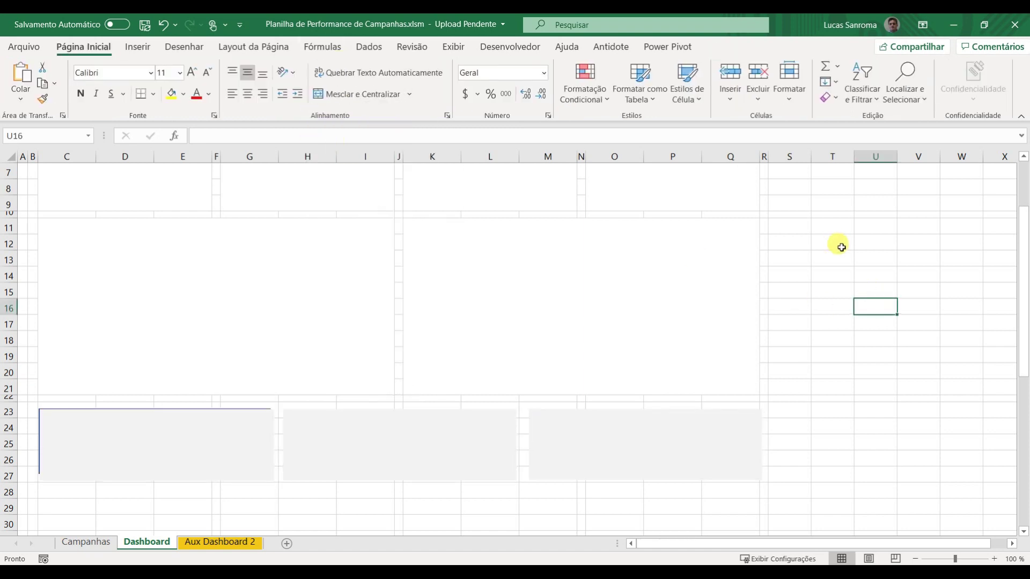
pyautogui.click(875, 323)
# Step: Fill the dashboard range B4:R22 with the lightest gray theme shade as background
pyautogui.scroll(2, 852, 306)
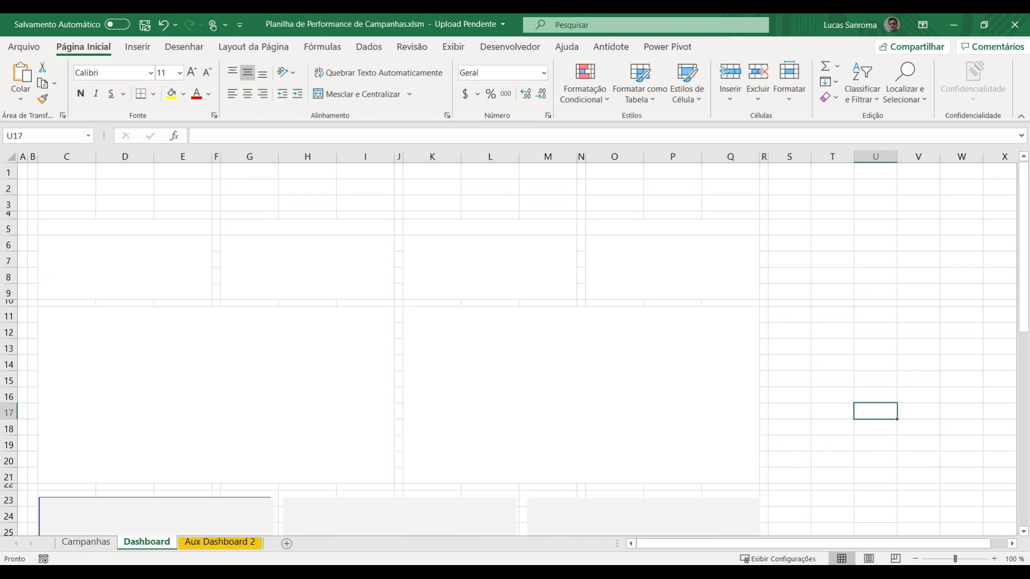
pyautogui.moveTo(29, 212); pyautogui.dragTo(756, 488)
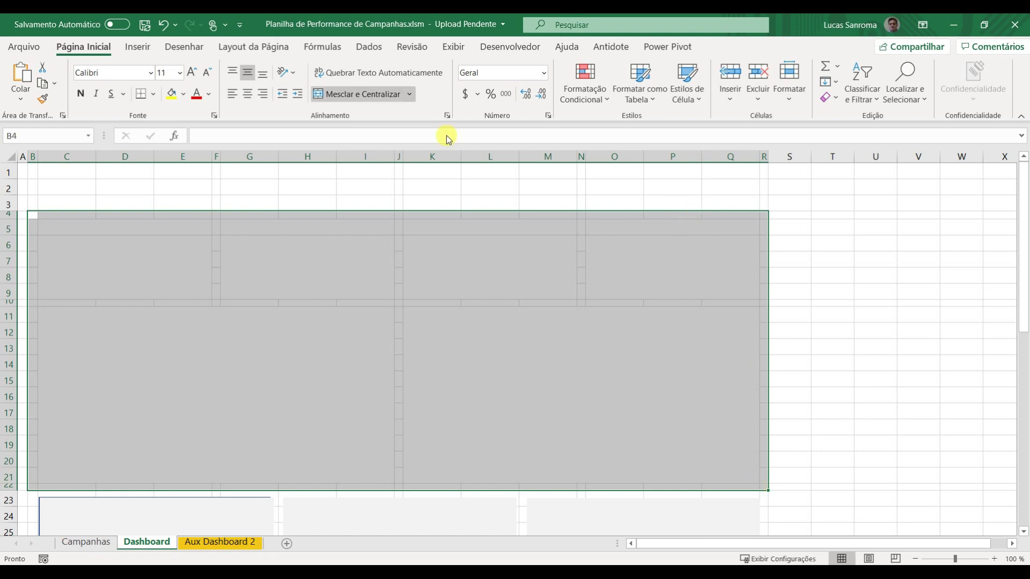
pyautogui.click(185, 99)
pyautogui.click(172, 152)
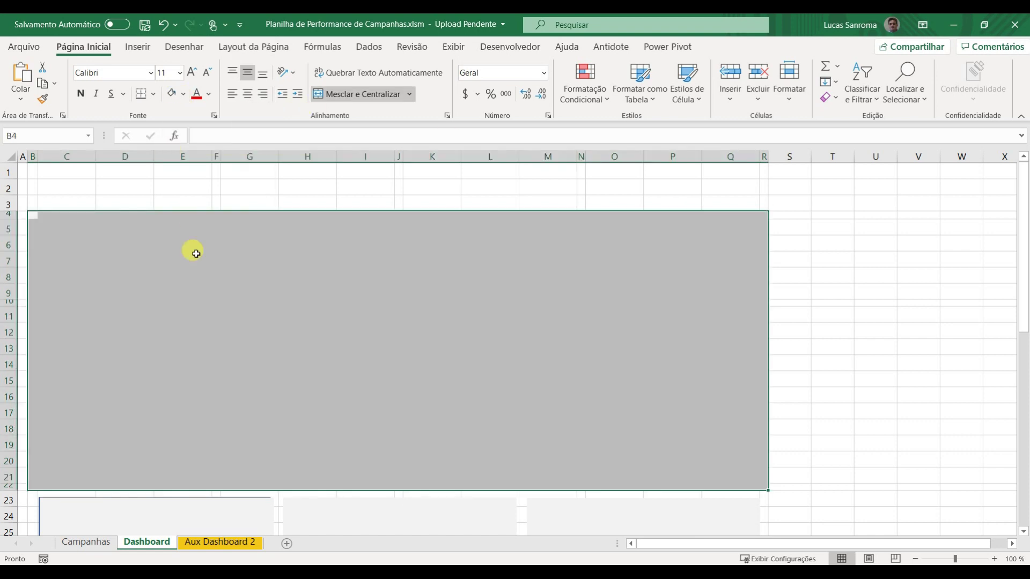
# Step: Fill the merged cards C5:E9, G5:I9, K5:M9 and O5:Q9 with a recent medium blue, undoing a trial of a lighter blue
pyautogui.click(84, 248)
pyautogui.moveTo(151, 230); pyautogui.dragTo(154, 248)
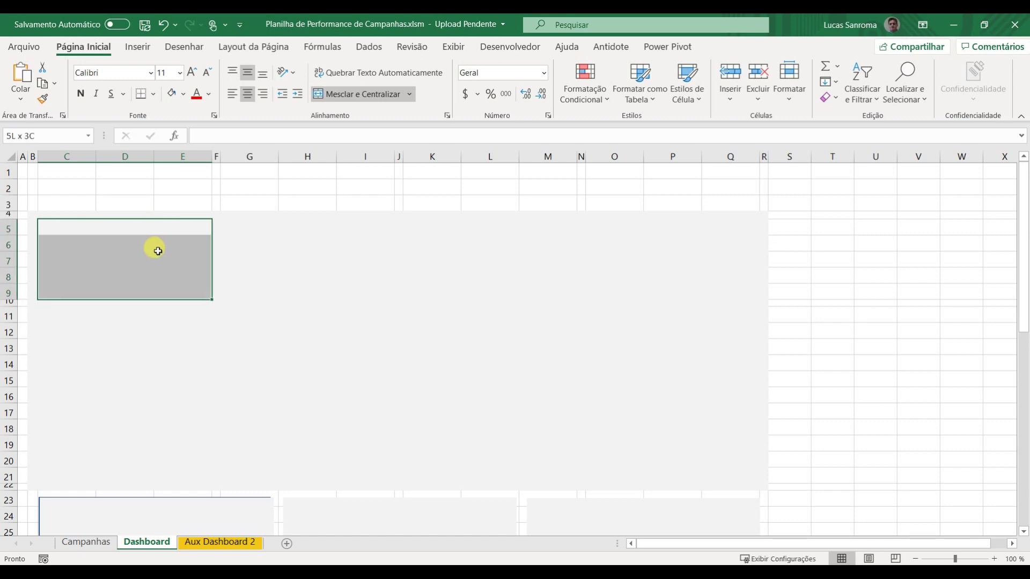
pyautogui.moveTo(296, 230); pyautogui.dragTo(298, 252)
pyautogui.moveTo(492, 226); pyautogui.dragTo(489, 248)
pyautogui.moveTo(655, 228); pyautogui.dragTo(660, 255)
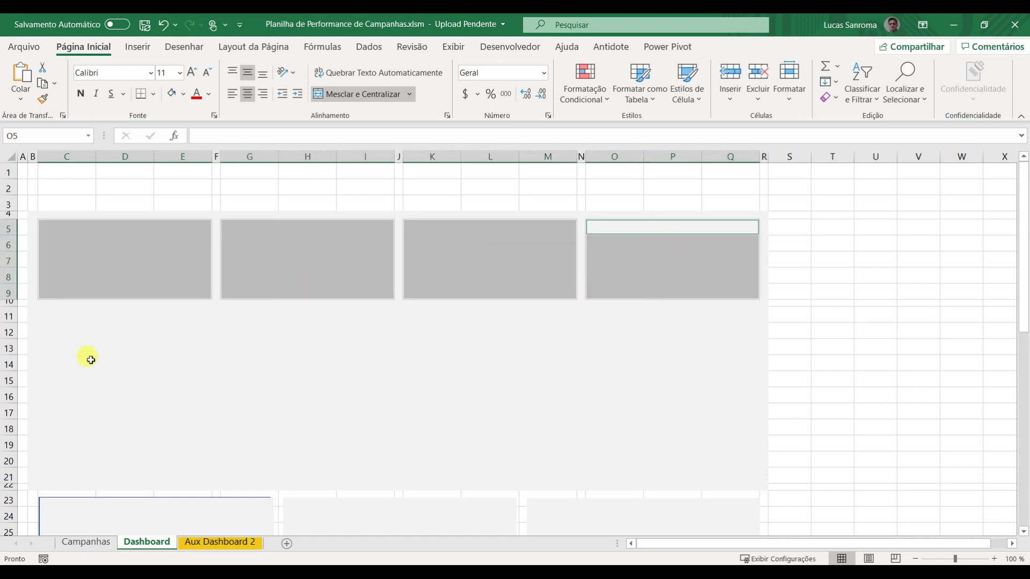
pyautogui.click(185, 95)
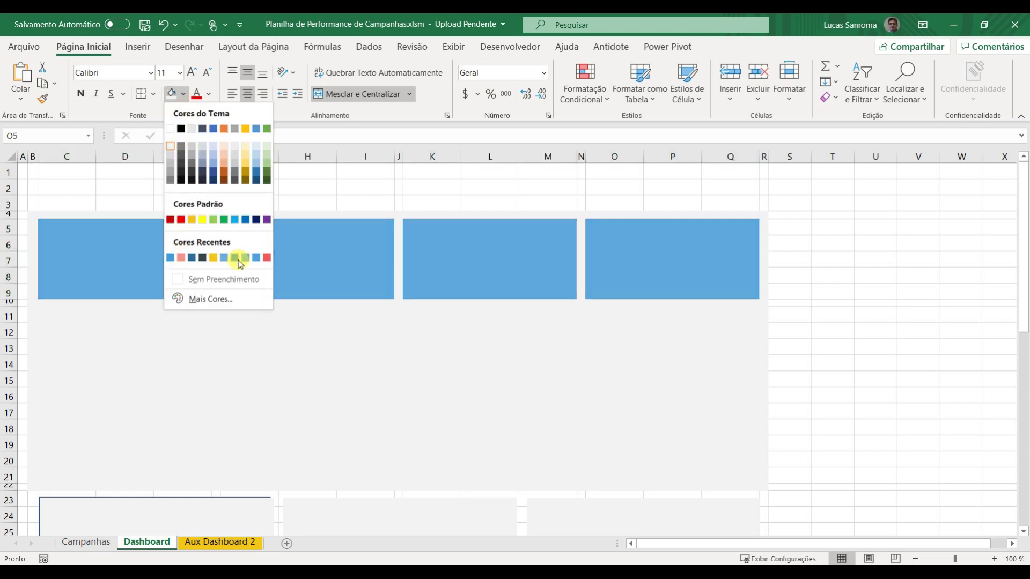
pyautogui.click(170, 258)
pyautogui.click(200, 365)
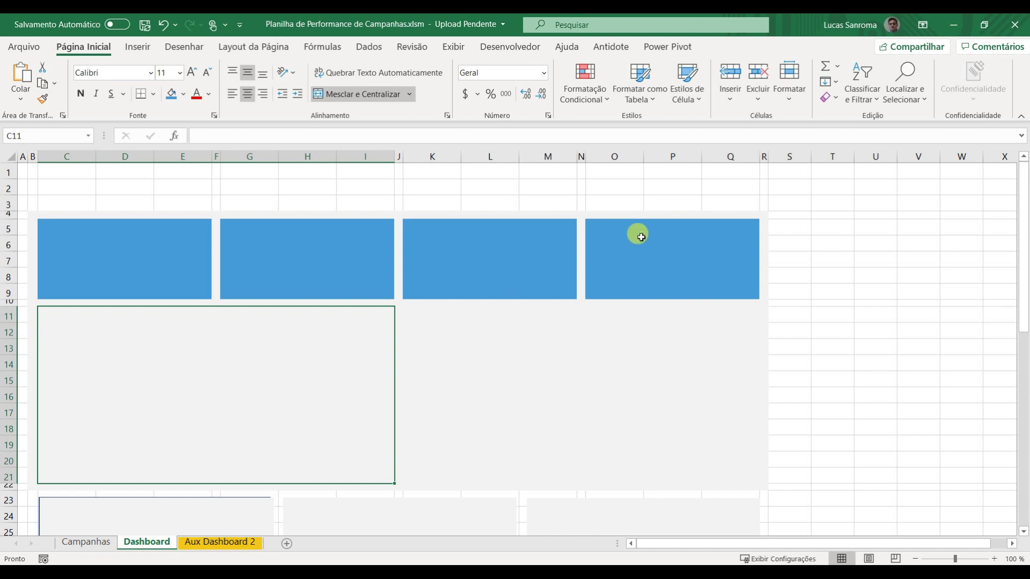
pyautogui.hotkey('ctrl', 'z')
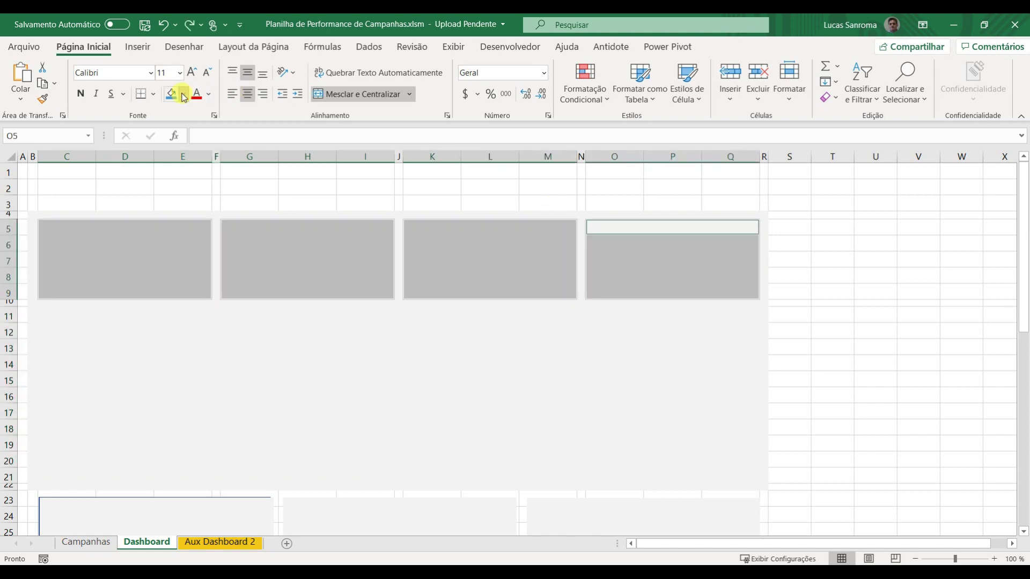
pyautogui.click(183, 93)
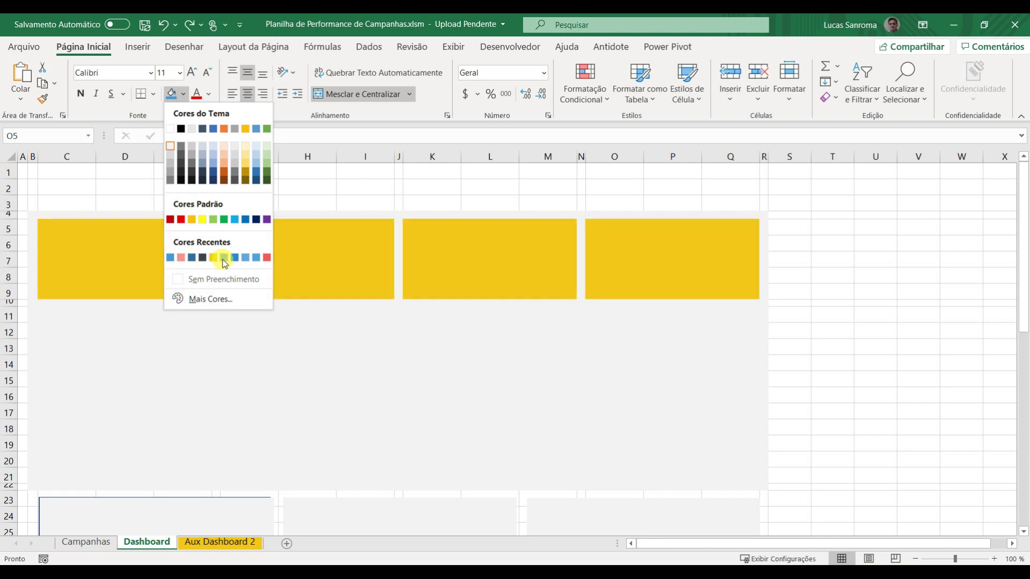
pyautogui.click(237, 263)
# Step: Fill the two merged chart areas C11:I21 and K11:Q21 with white
pyautogui.click(95, 355)
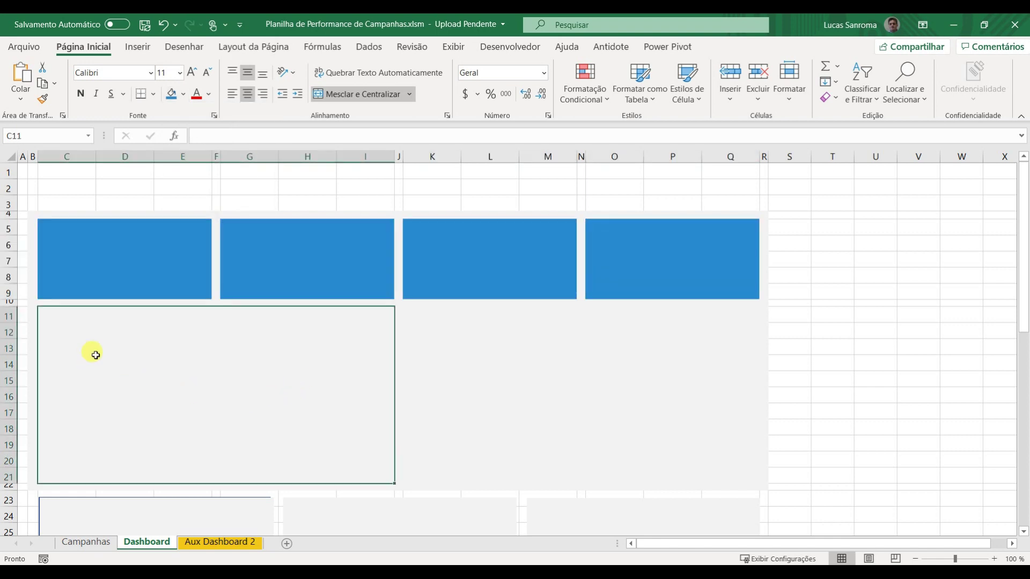
pyautogui.keyDown('ctrl'); pyautogui.click(523, 363); pyautogui.keyUp('ctrl')
pyautogui.click(182, 98)
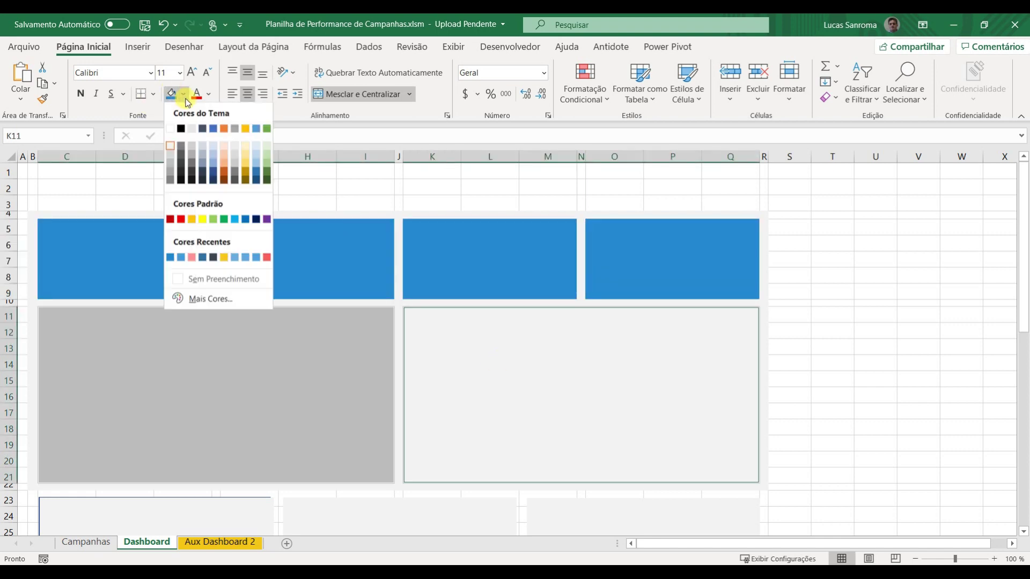
pyautogui.click(170, 131)
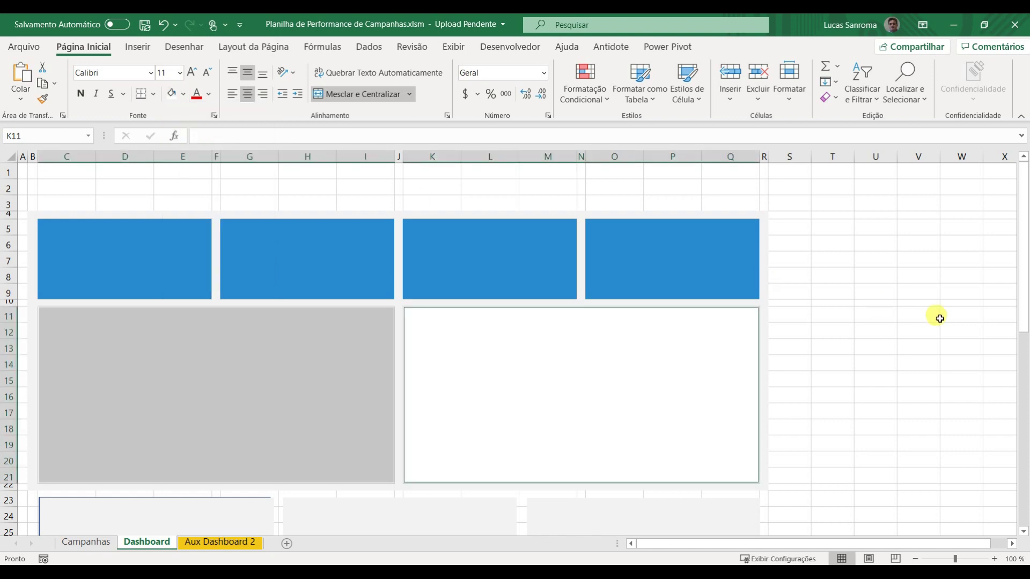
pyautogui.click(943, 316)
# Step: Delete the second and third gray rectangles and the blue duplicate hidden beneath the first, keeping the first gray one
pyautogui.scroll(-2, 661, 364)
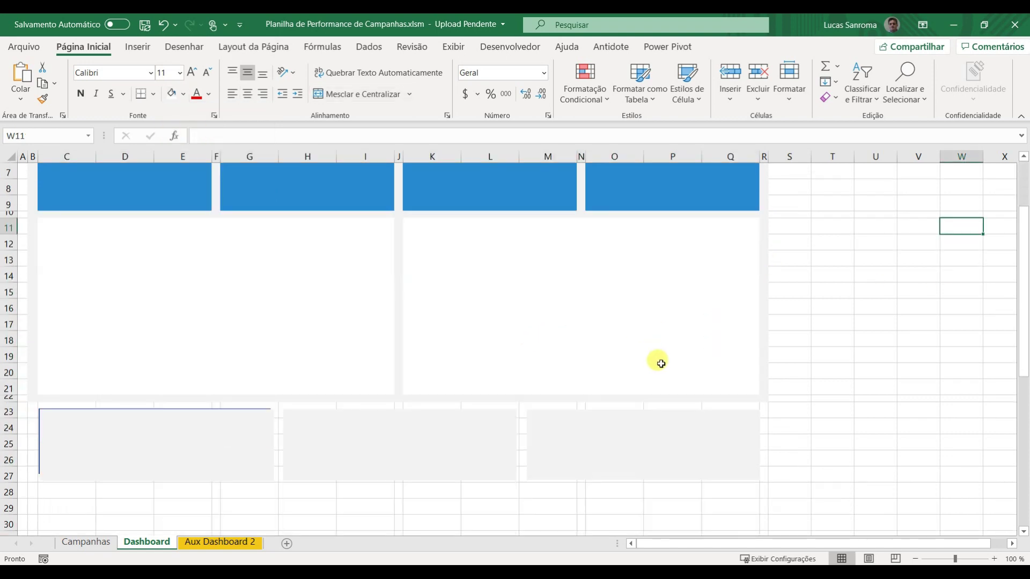
pyautogui.click(268, 504)
pyautogui.click(407, 443)
pyautogui.press('Delete')
pyautogui.click(651, 448)
pyautogui.press('Delete')
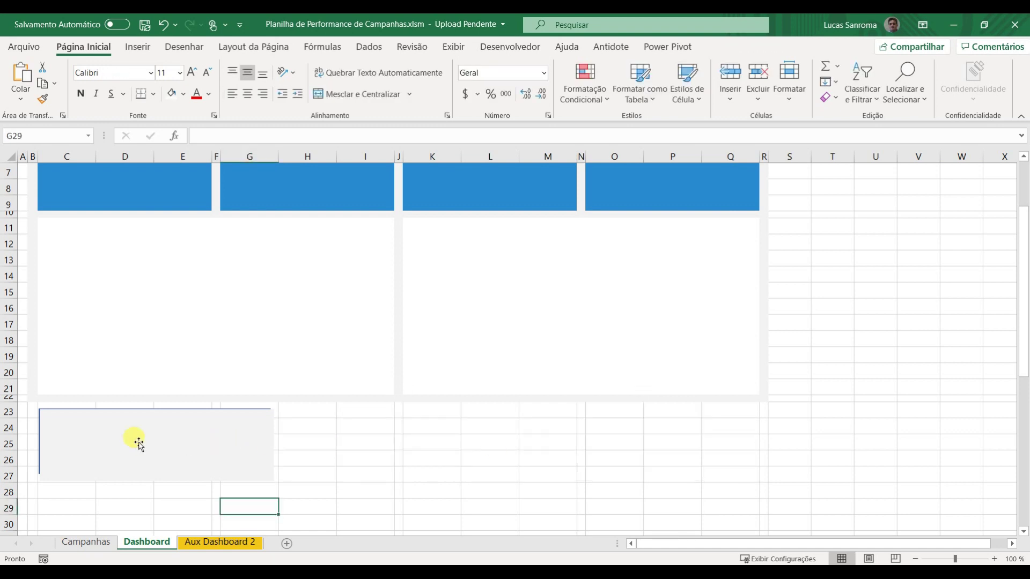
pyautogui.moveTo(136, 439); pyautogui.dragTo(267, 443)
pyautogui.press('Delete')
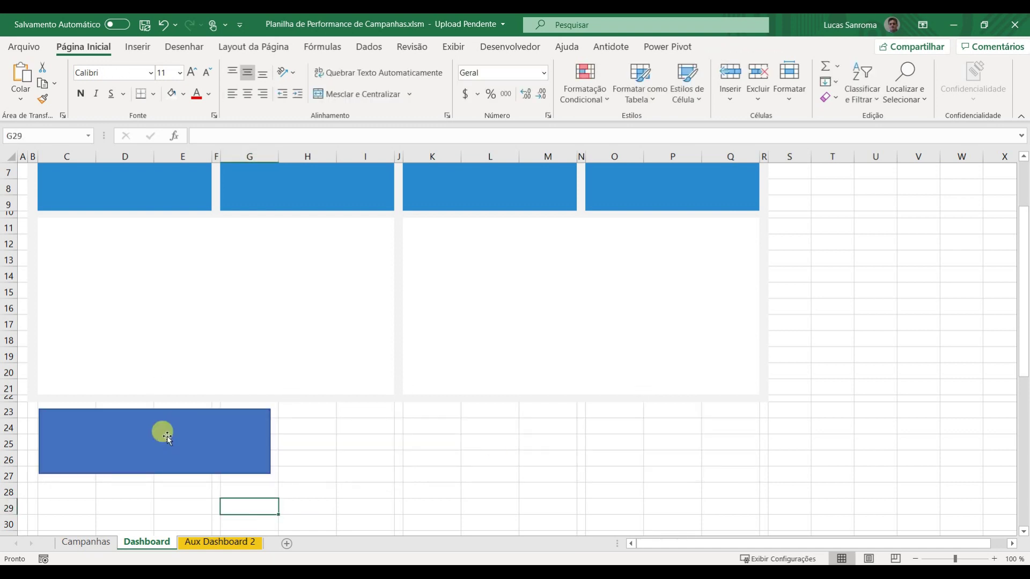
pyautogui.hotkey('ctrl', 'z')
pyautogui.click(118, 433)
pyautogui.press('Delete')
# Step: Move the remaining gray rectangle to column B's outer edge, widen it to the end of column G, and place two copies beside it
pyautogui.moveTo(255, 453); pyautogui.dragTo(115, 447)
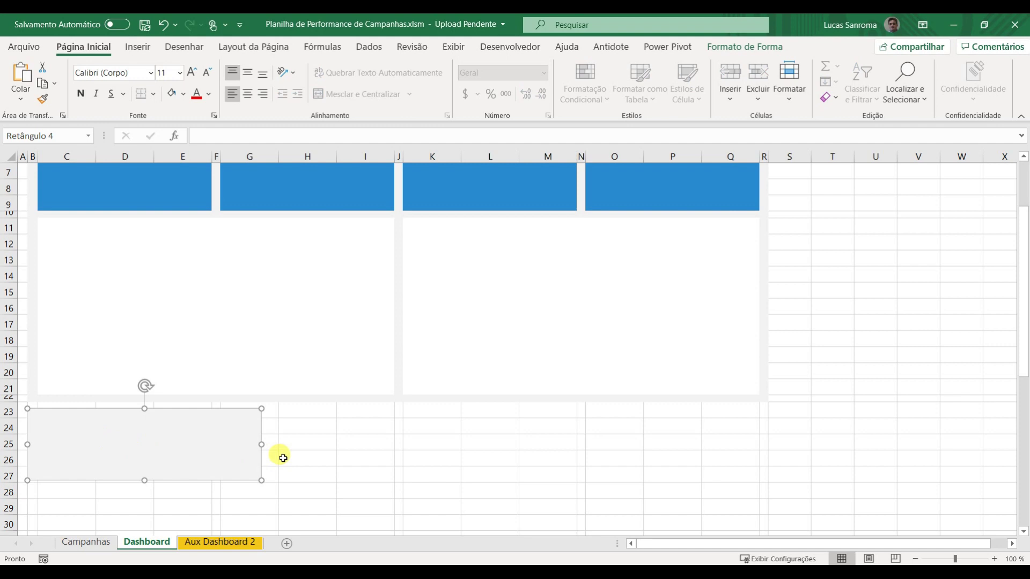
pyautogui.moveTo(262, 444); pyautogui.dragTo(280, 444)
pyautogui.hotkey('ctrl', 'd')
pyautogui.moveTo(184, 441); pyautogui.dragTo(434, 433)
pyautogui.hotkey('ctrl', 'd')
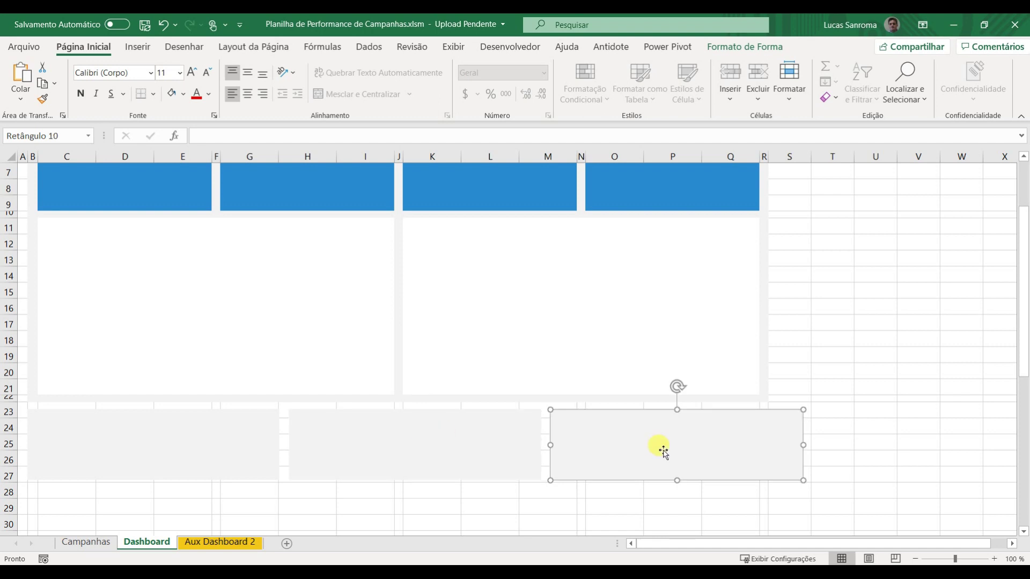
# Step: Delete the third and second gray rectangles and narrow the remaining one so it ends just inside column G
pyautogui.press('Delete')
pyautogui.click(448, 430)
pyautogui.press('Delete')
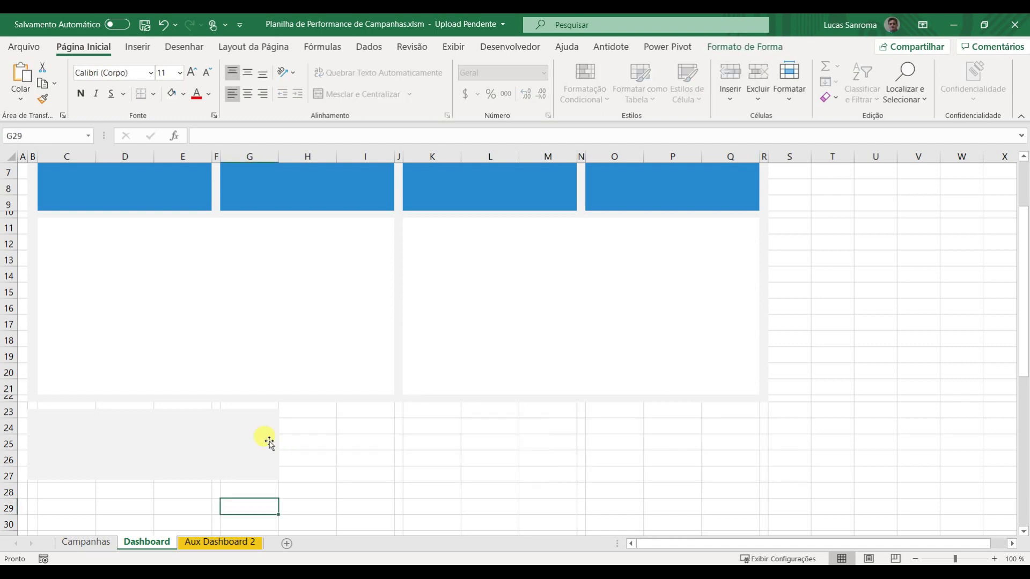
pyautogui.click(272, 443)
pyautogui.press('Delete')
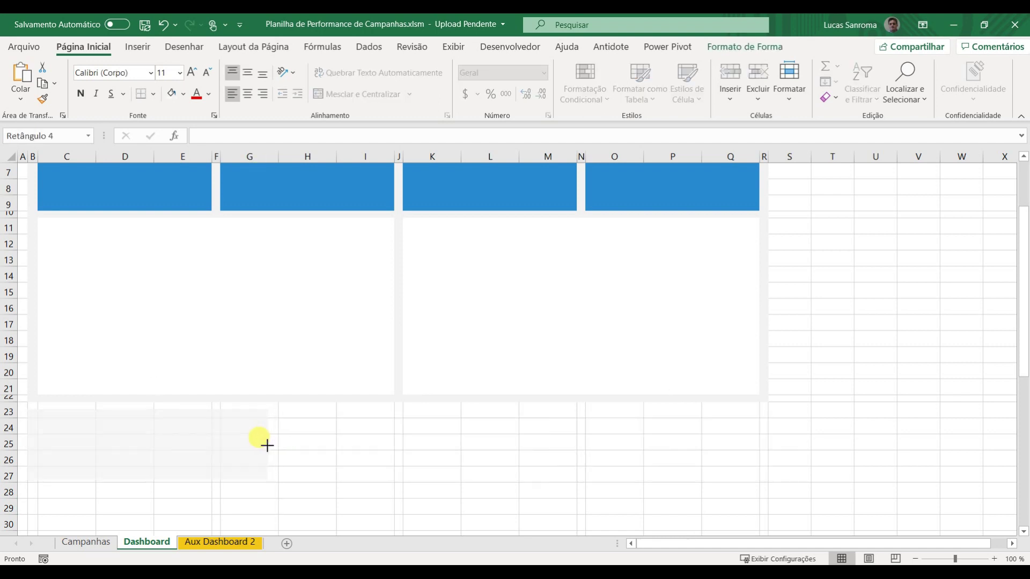
# Step: Place two evenly spaced copies of the gray rectangle beside it so the row ends at column R's outer edge
pyautogui.hotkey('ctrl', 'z')
pyautogui.moveTo(202, 460); pyautogui.dragTo(403, 449)
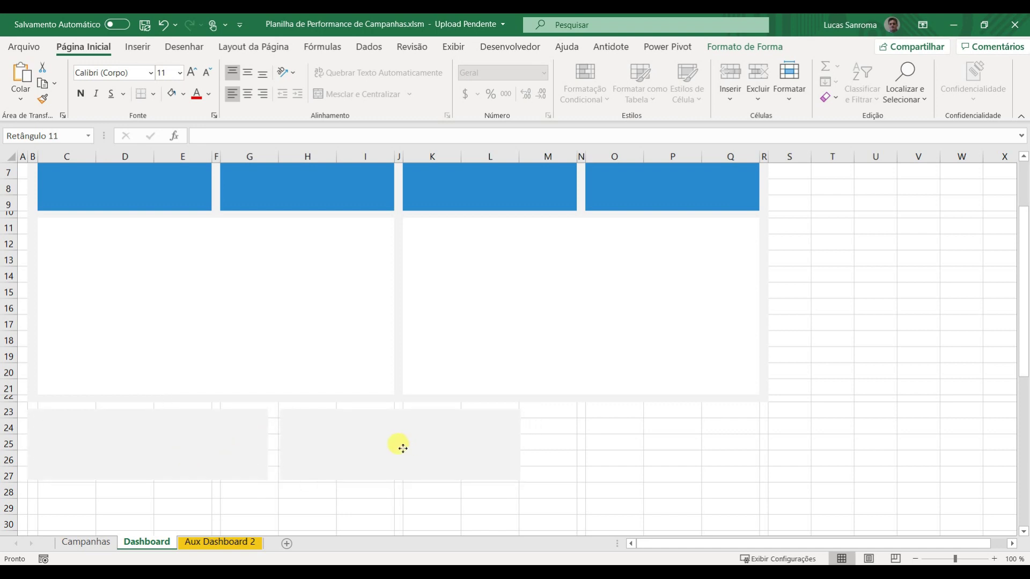
pyautogui.press('F4')
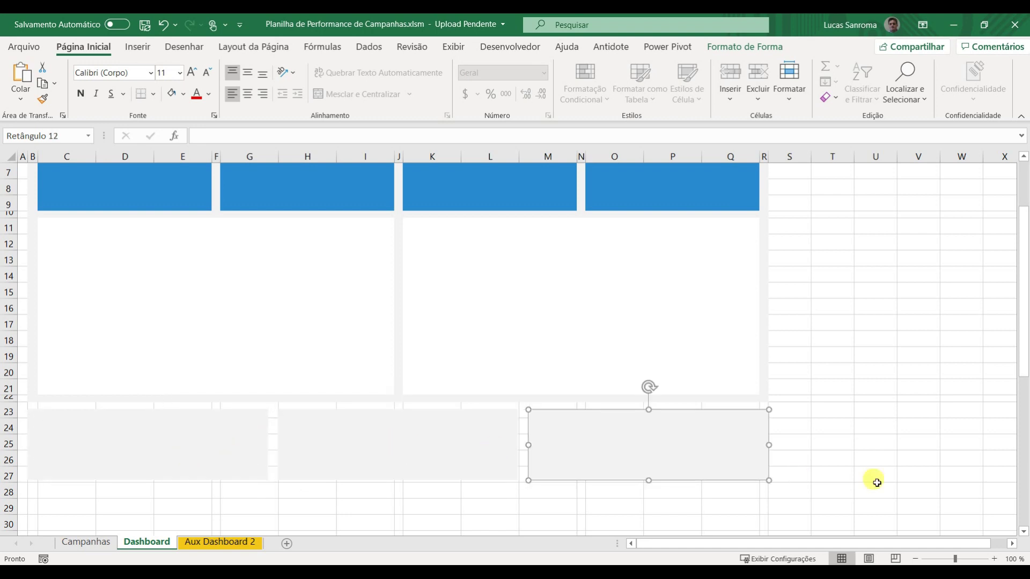
pyautogui.click(927, 471)
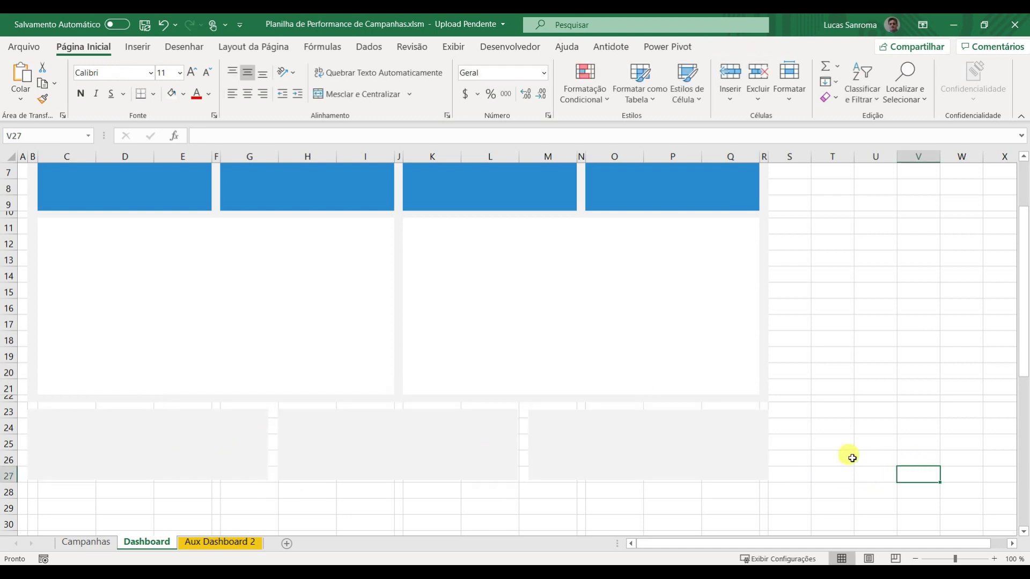
# Step: Select the three gray rectangles together and extend their lower edges to the end of row 27
pyautogui.click(619, 435)
pyautogui.click(605, 517)
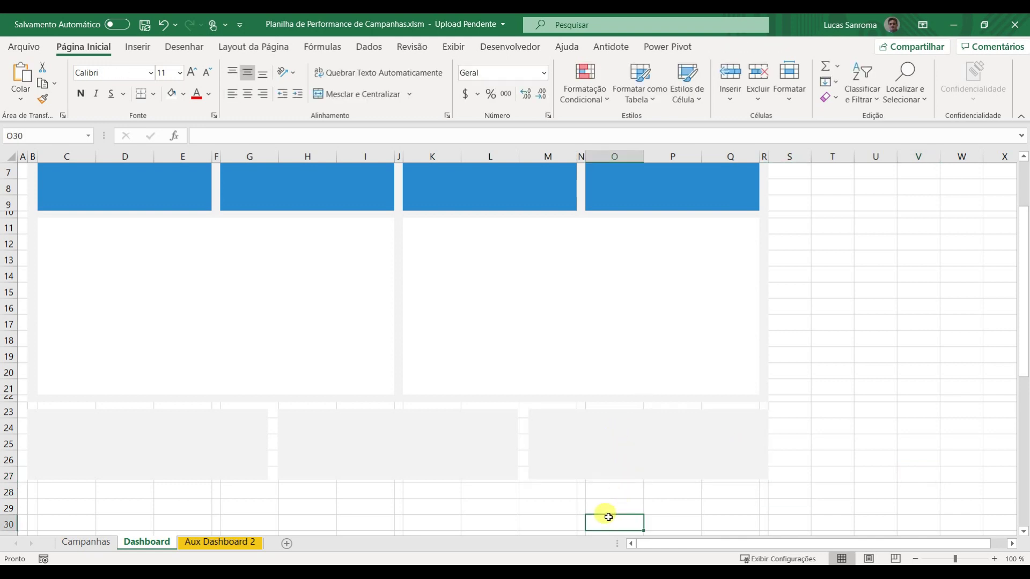
pyautogui.click(437, 462)
pyautogui.click(507, 516)
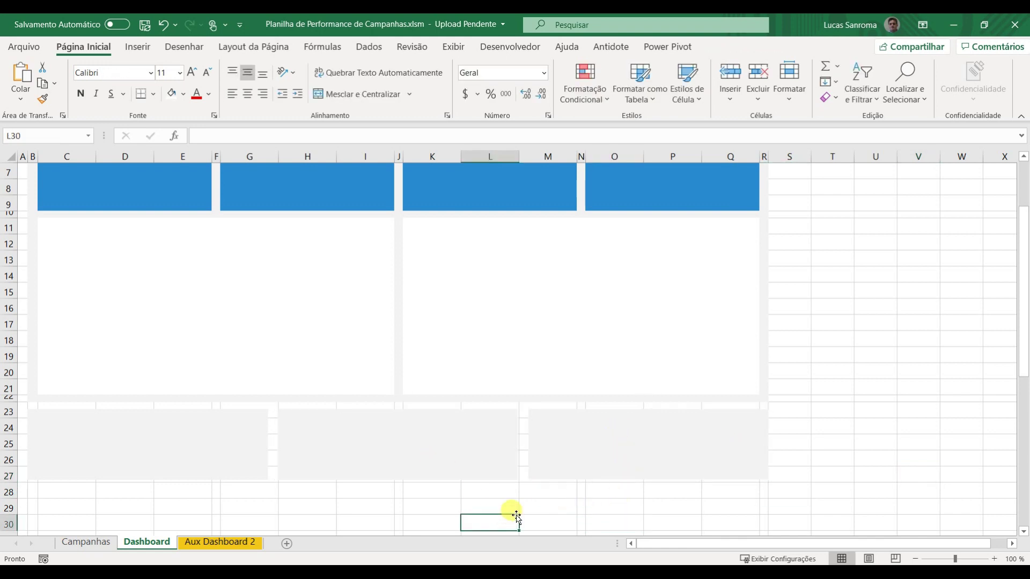
pyautogui.click(600, 454)
pyautogui.click(414, 445)
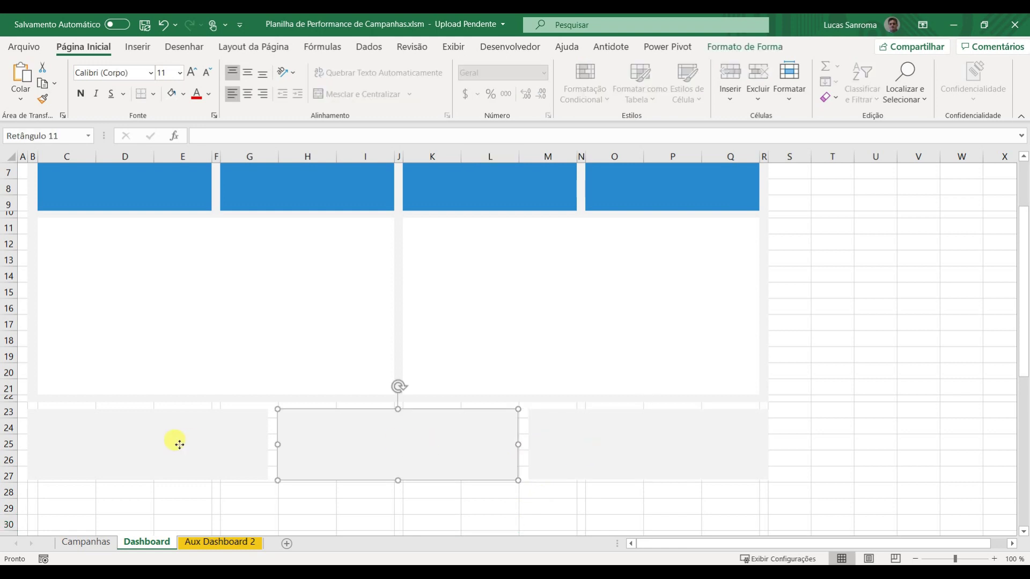
pyautogui.keyDown('shift'); pyautogui.click(179, 444); pyautogui.keyUp('shift')
pyautogui.keyDown('shift'); pyautogui.click(625, 453); pyautogui.keyUp('shift')
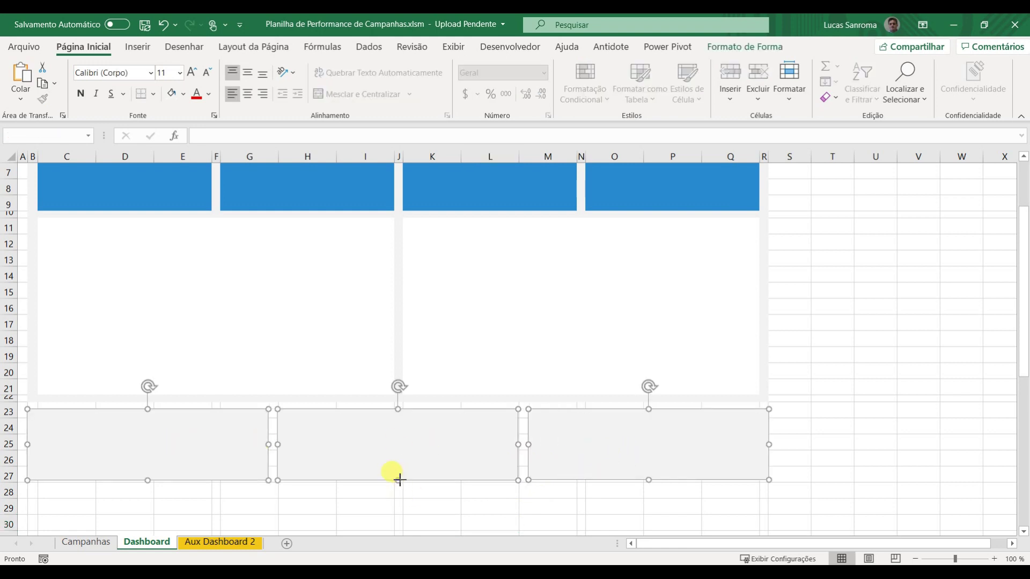
pyautogui.click(908, 423)
pyautogui.scroll(2, 880, 391)
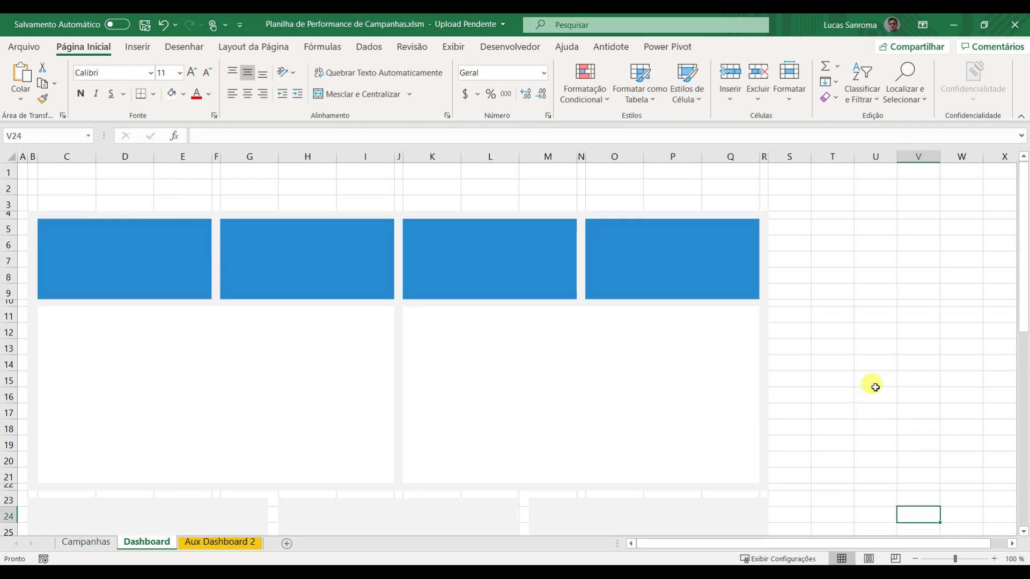
# Step: Set the ribbon to hide automatically and insert three entire rows at rows 15 to 17 through the chart areas
pyautogui.click(930, 24)
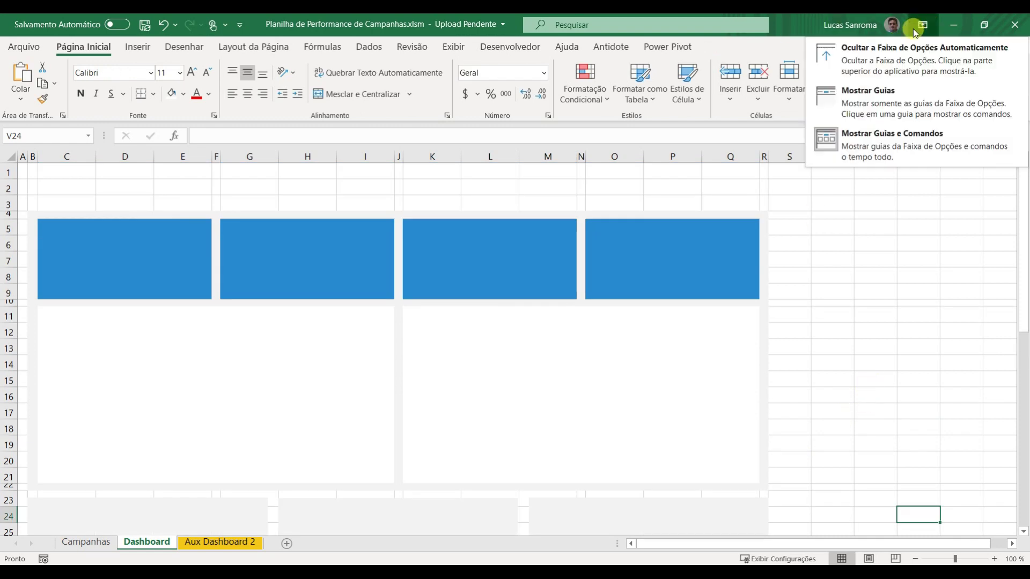
pyautogui.click(930, 56)
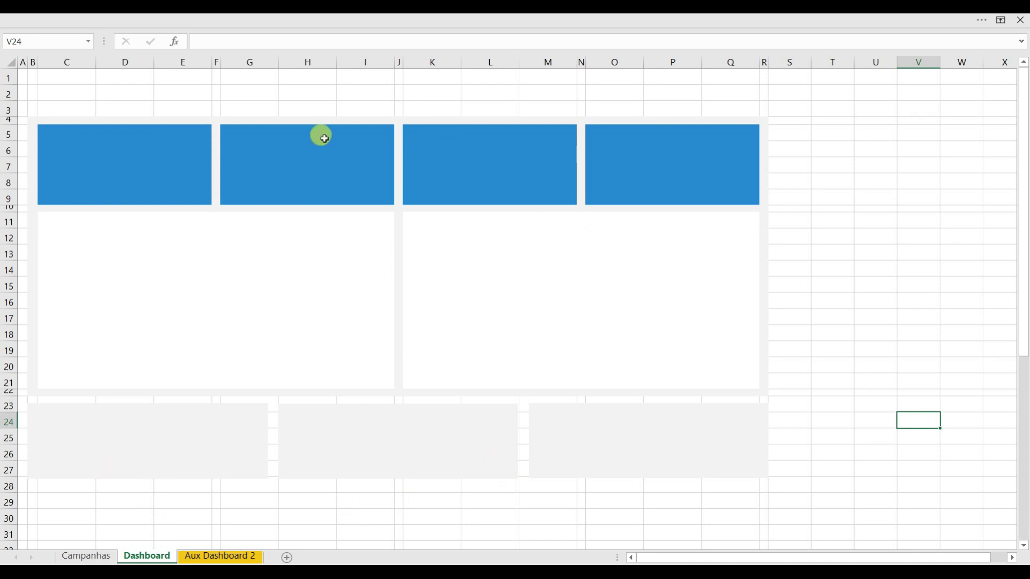
pyautogui.click(792, 289)
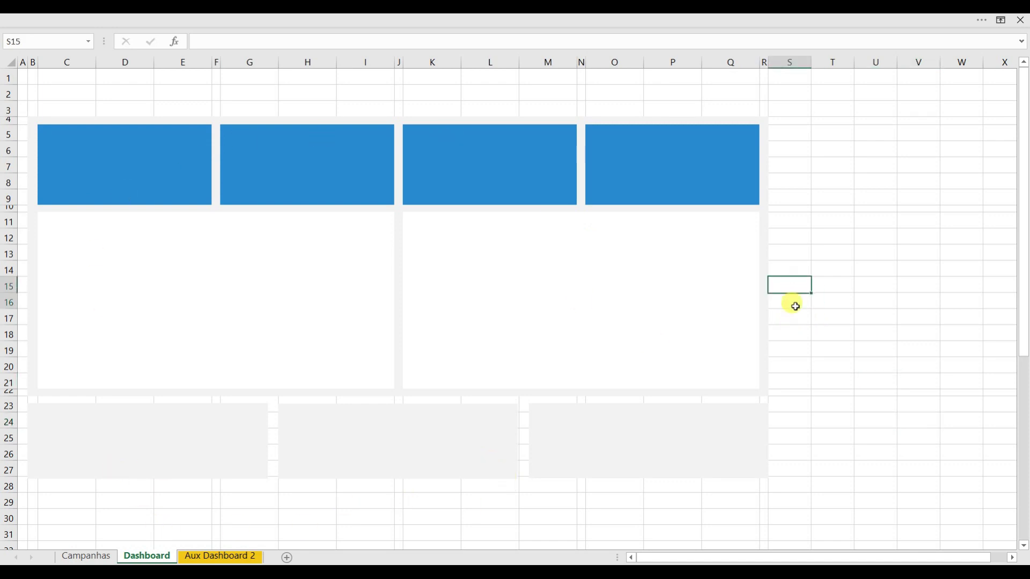
pyautogui.moveTo(795, 306); pyautogui.dragTo(794, 315)
pyautogui.rightClick(794, 314)
pyautogui.click(810, 277)
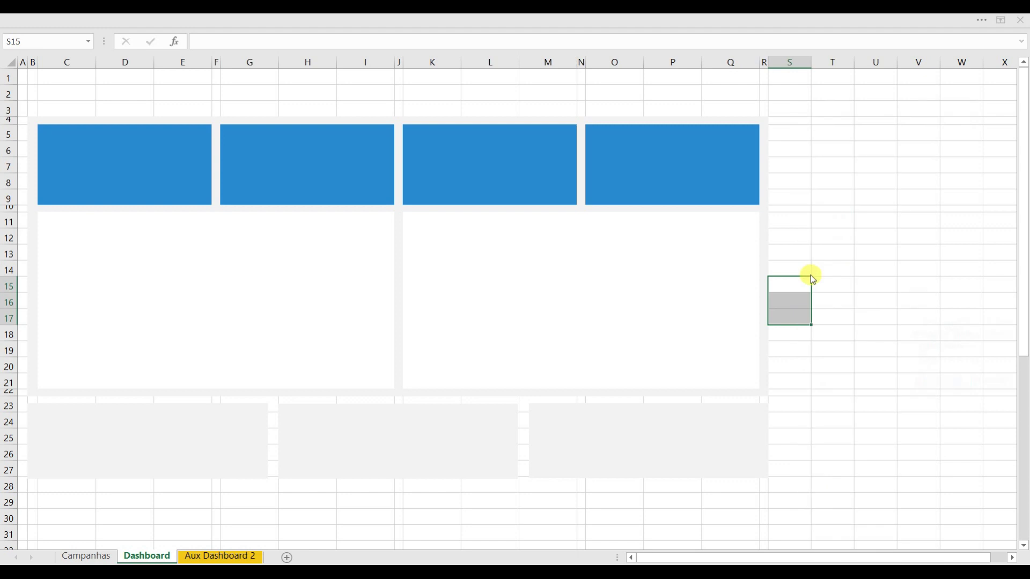
pyautogui.click(929, 348)
pyautogui.click(938, 383)
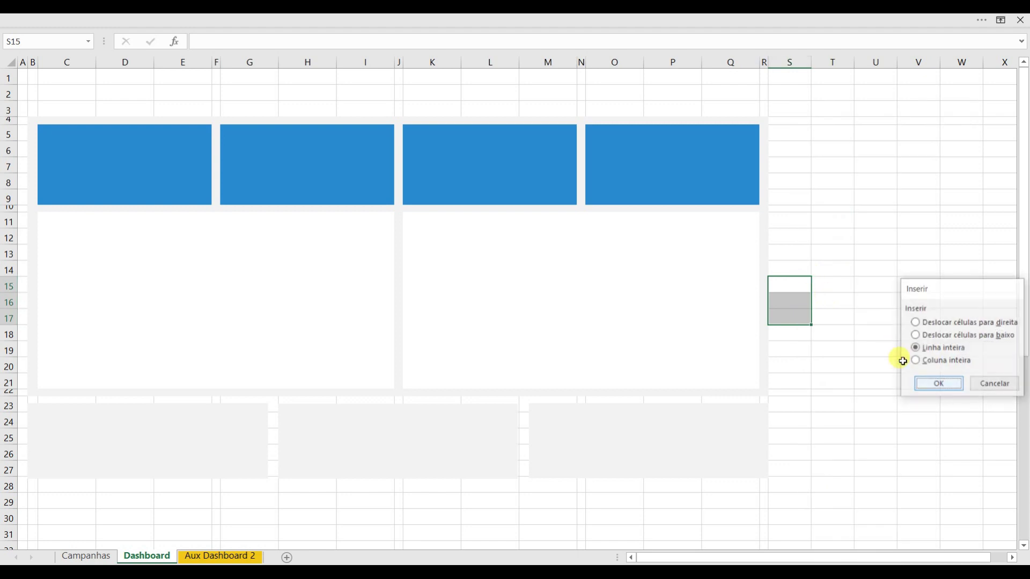
pyautogui.click(870, 349)
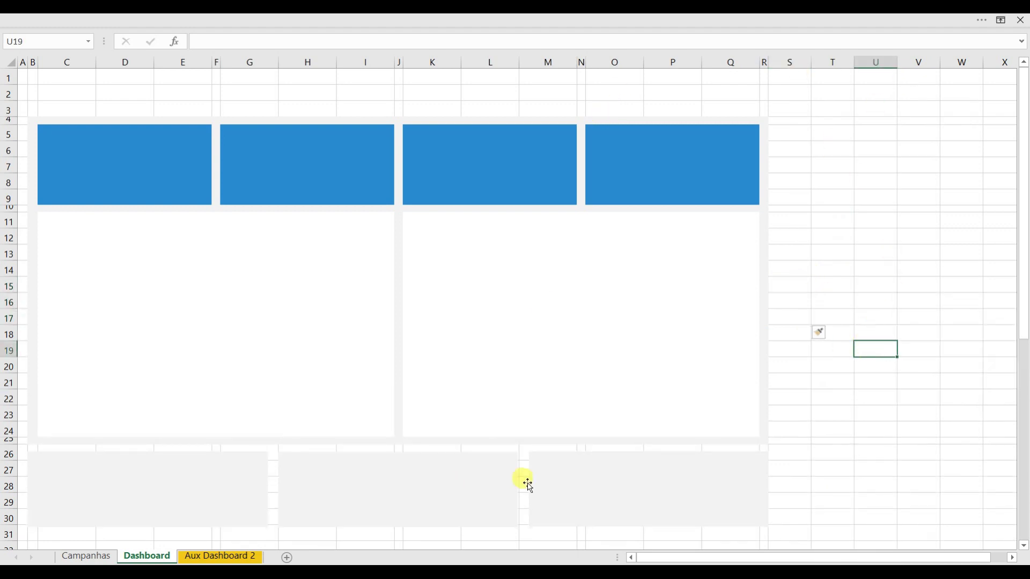
# Step: Stretch the three gray rectangles slightly downward into row 31 and restore the ribbon with its tabs and commands
pyautogui.click(616, 488)
pyautogui.keyDown('ctrl'); pyautogui.click(375, 488); pyautogui.keyUp('ctrl')
pyautogui.keyDown('ctrl'); pyautogui.click(163, 488); pyautogui.keyUp('ctrl')
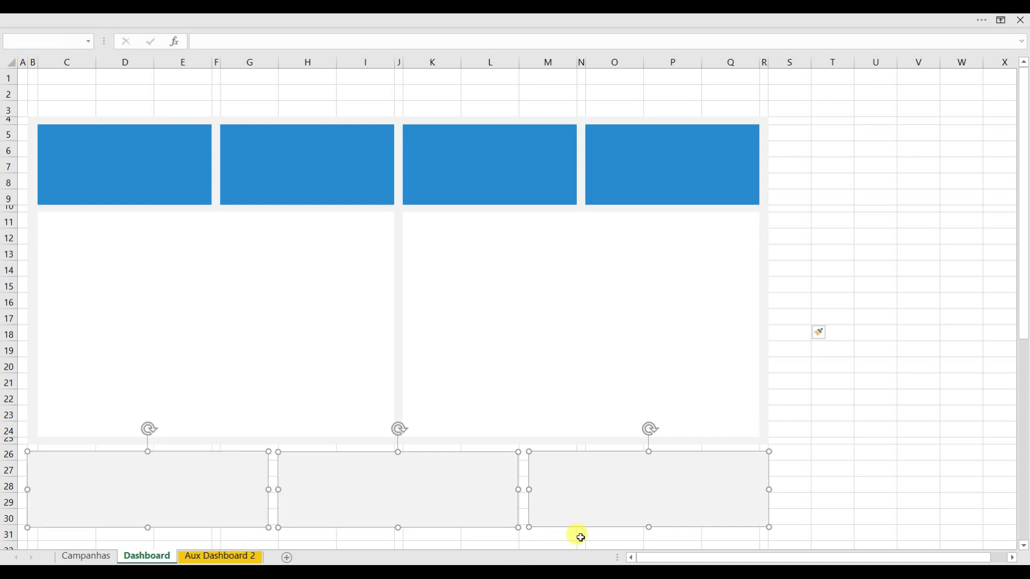
pyautogui.click(834, 415)
pyautogui.click(1001, 24)
pyautogui.click(928, 129)
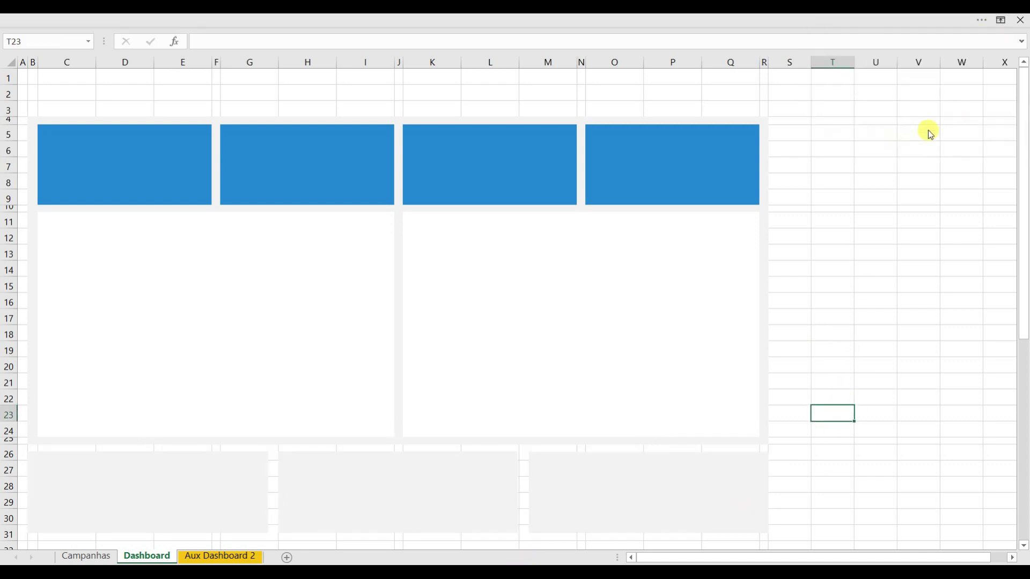
pyautogui.click(875, 187)
# Step: Title the first two blue cards "Receita de Vendas com Ads" in C5 and "Despesa de Vendas" in G5
pyautogui.click(88, 225)
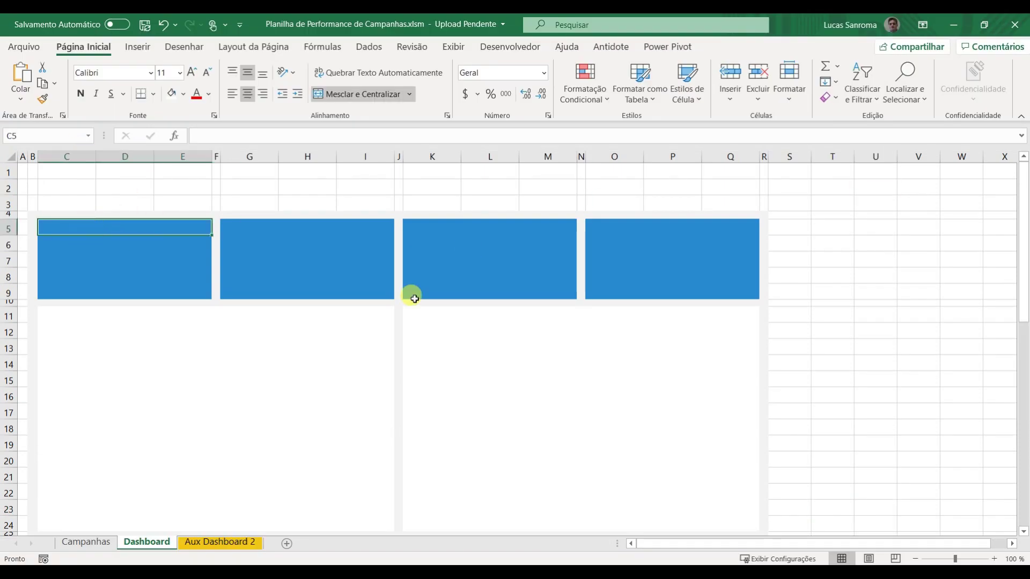
pyautogui.write('Re')
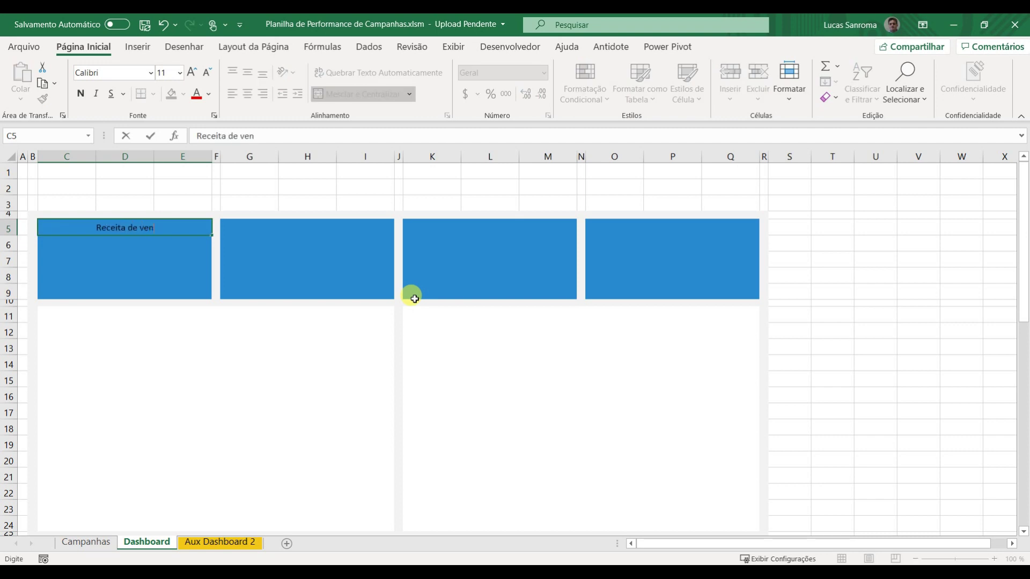
pyautogui.write('ceita de Vendas com')
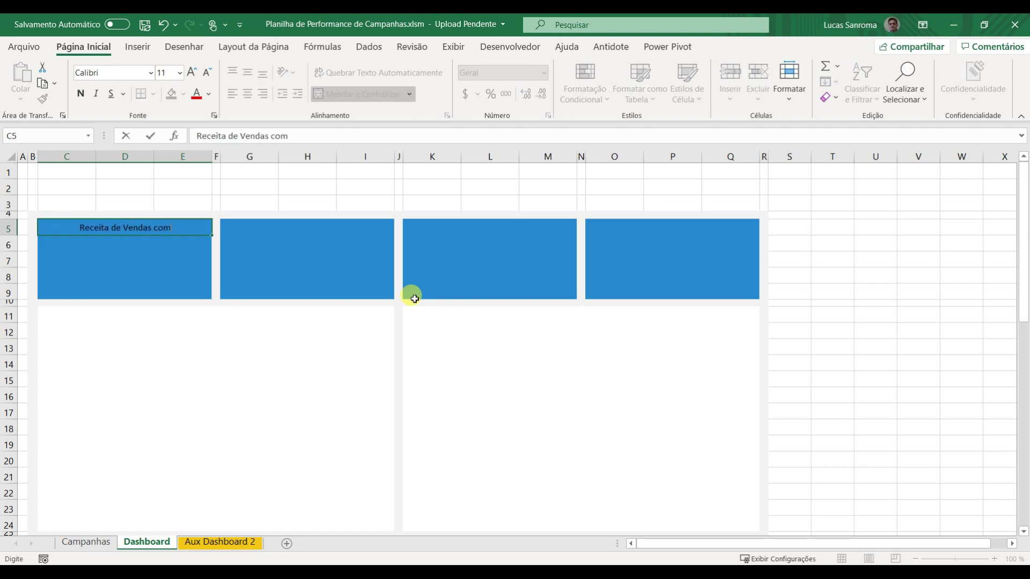
pyautogui.write(' Ads')
pyautogui.press('Return')
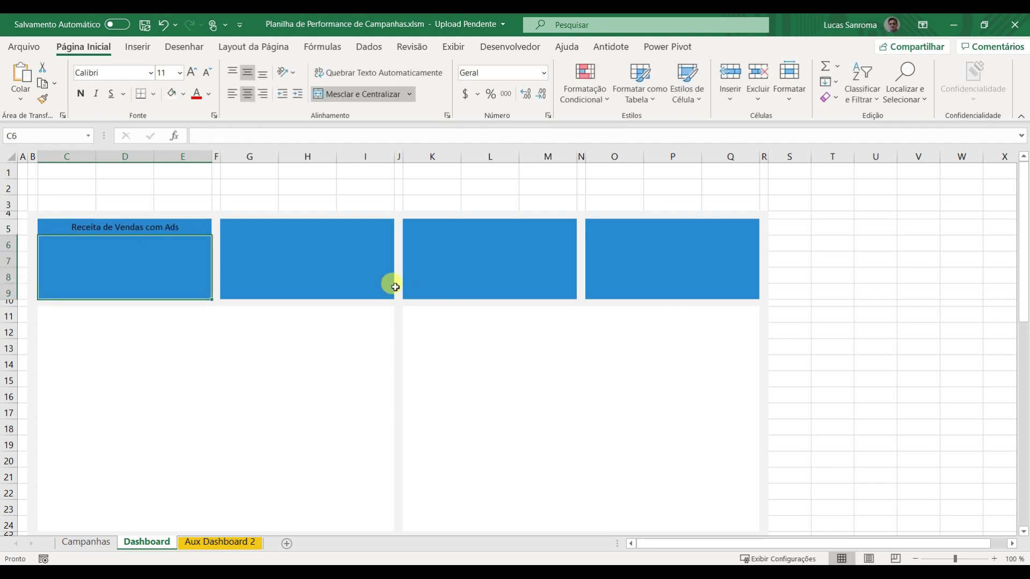
pyautogui.click(255, 227)
pyautogui.write('Despesa de Vendas')
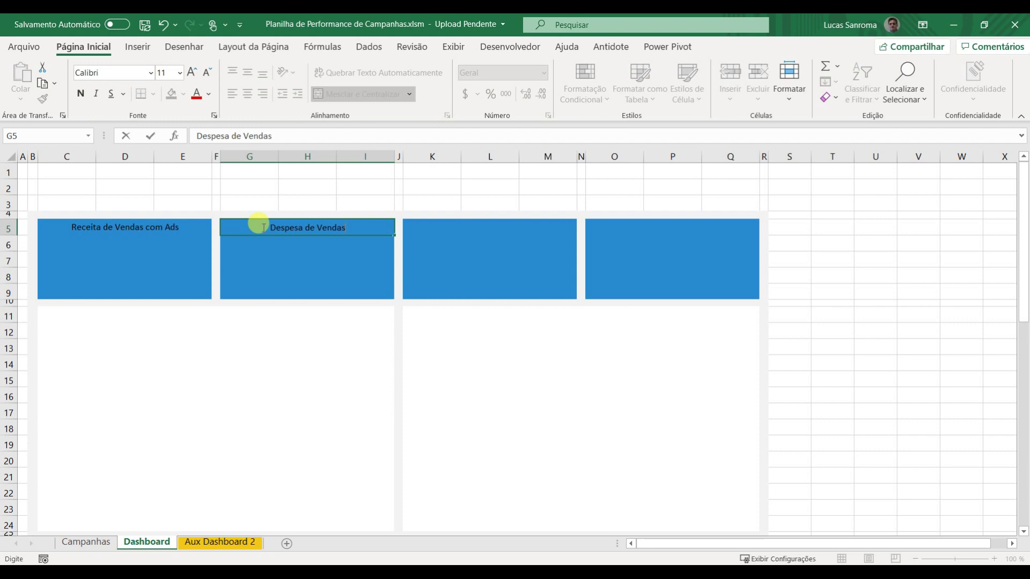
pyautogui.press('Return')
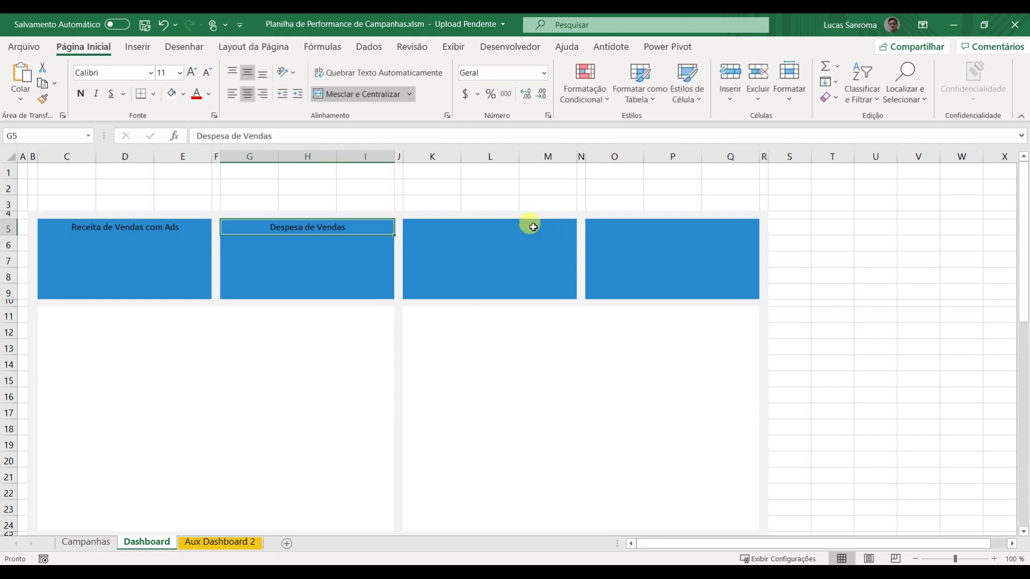
# Step: Title the last two blue cards "Investimento em Ads" in K5 and "Resultado" in O5
pyautogui.click(532, 227)
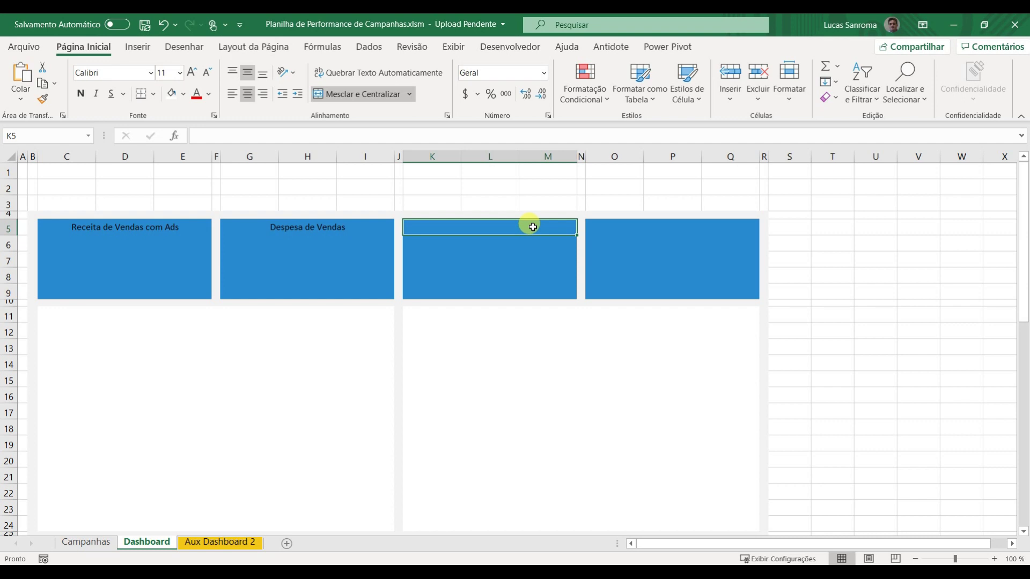
pyautogui.write('Investimento em AD')
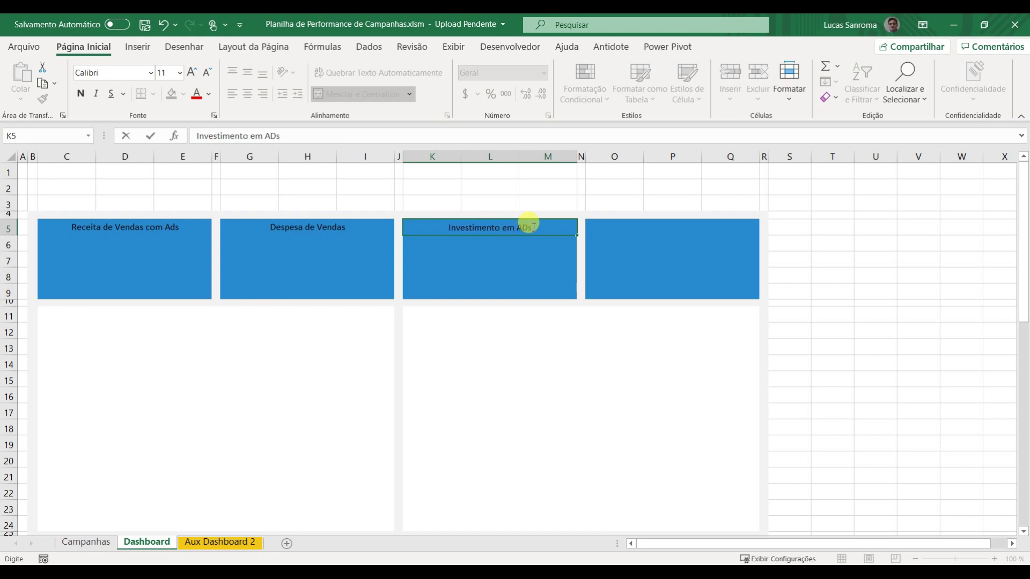
pyautogui.write('s')
pyautogui.press('Return')
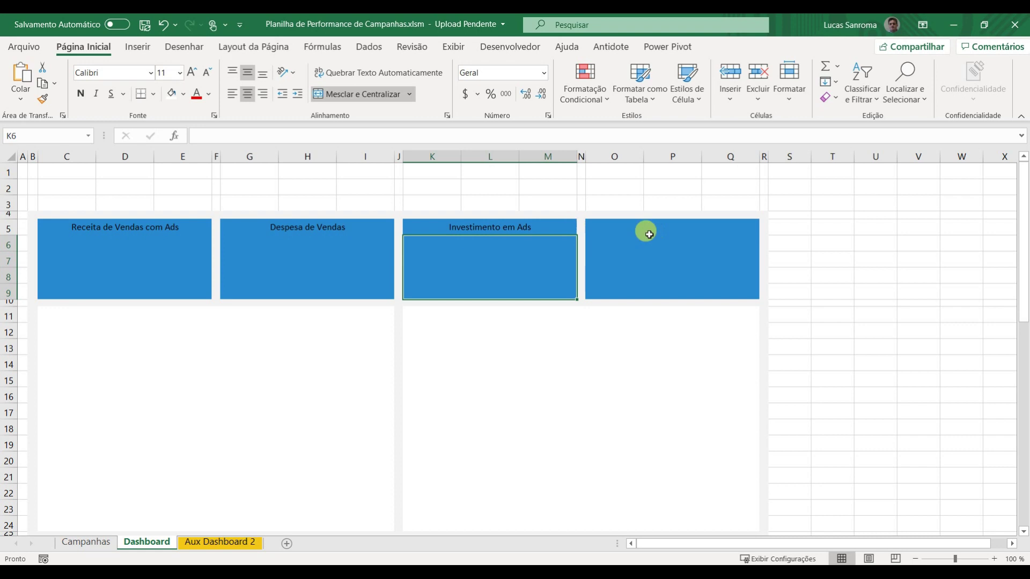
pyautogui.click(664, 234)
pyautogui.write('Resultado')
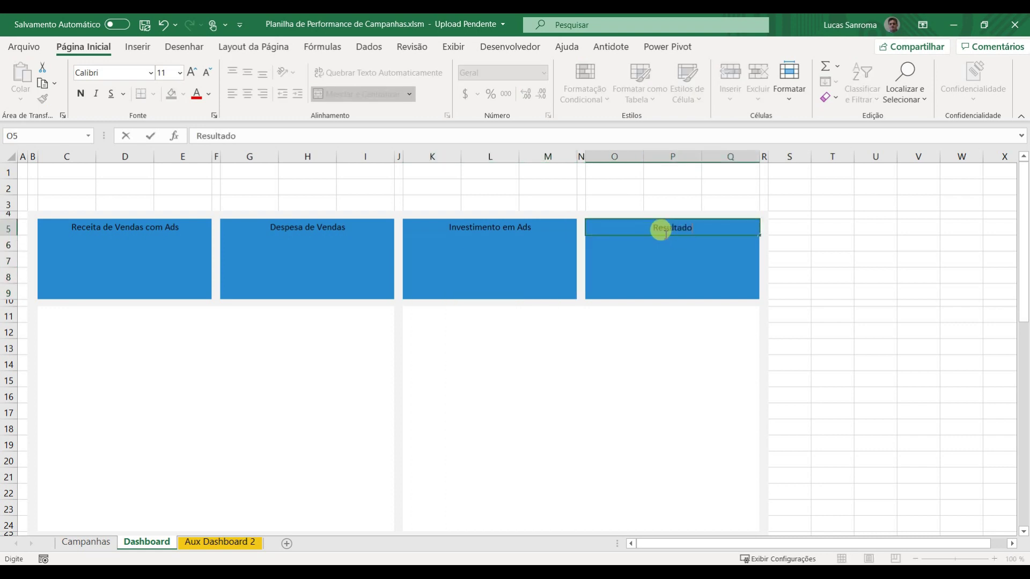
pyautogui.click(829, 274)
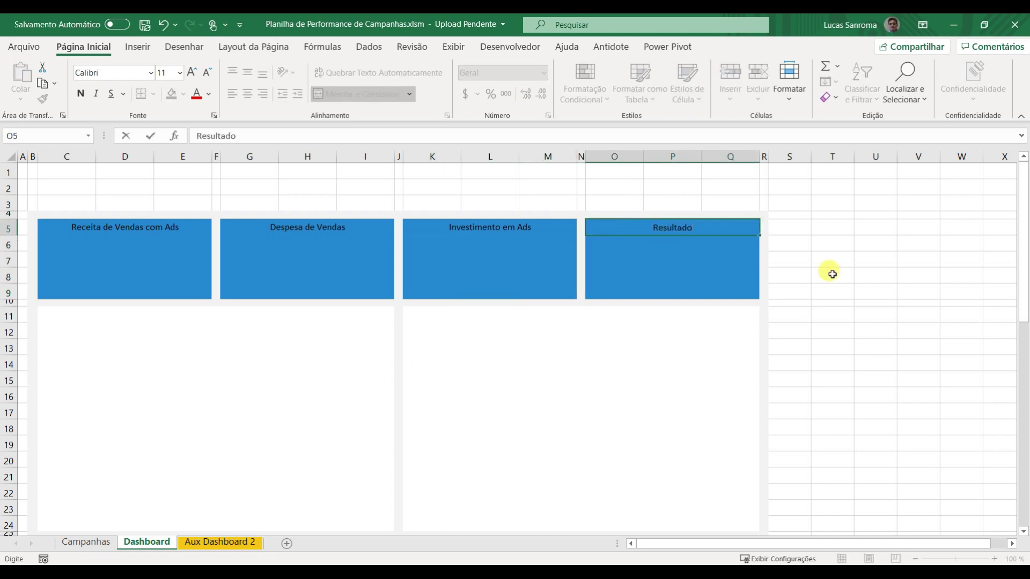
# Step: Set the font color of all four blue cards, titles and value areas, to white
pyautogui.click(692, 229)
pyautogui.keyDown('ctrl'); pyautogui.click(476, 235); pyautogui.keyUp('ctrl')
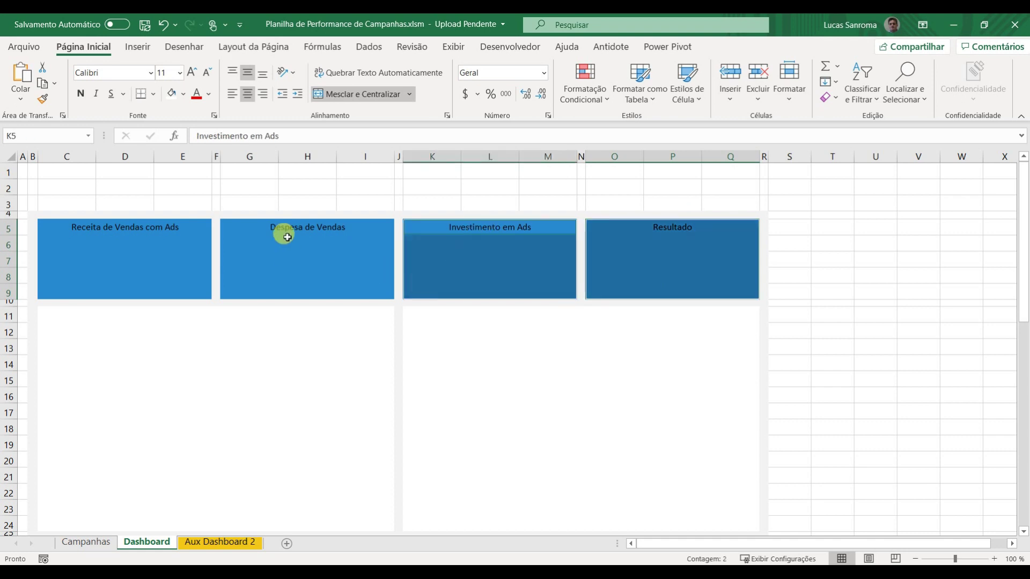
pyautogui.keyDown('ctrl'); pyautogui.click(277, 249); pyautogui.keyUp('ctrl')
pyautogui.keyDown('ctrl'); pyautogui.click(115, 267); pyautogui.keyUp('ctrl')
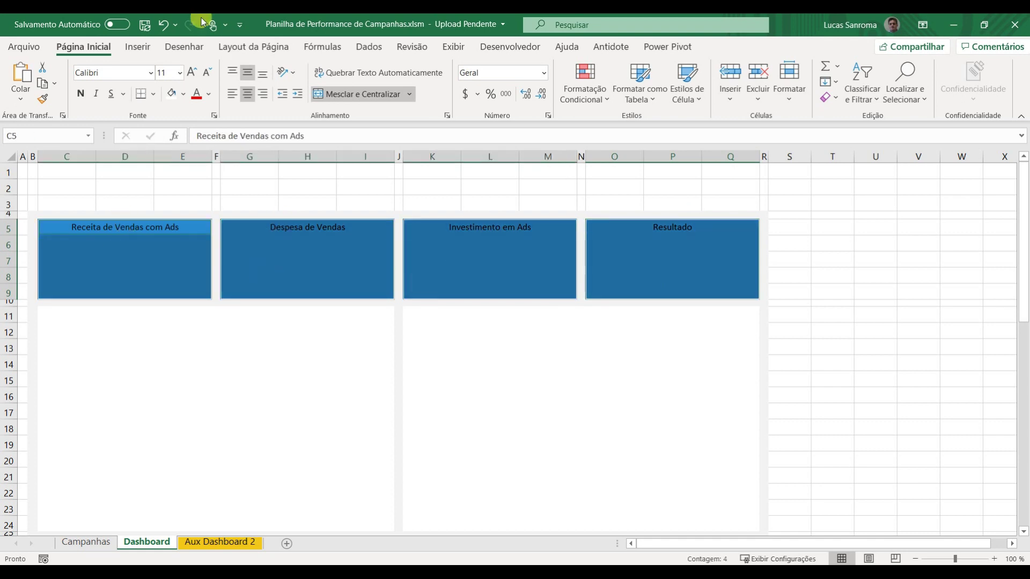
pyautogui.click(209, 96)
pyautogui.click(199, 164)
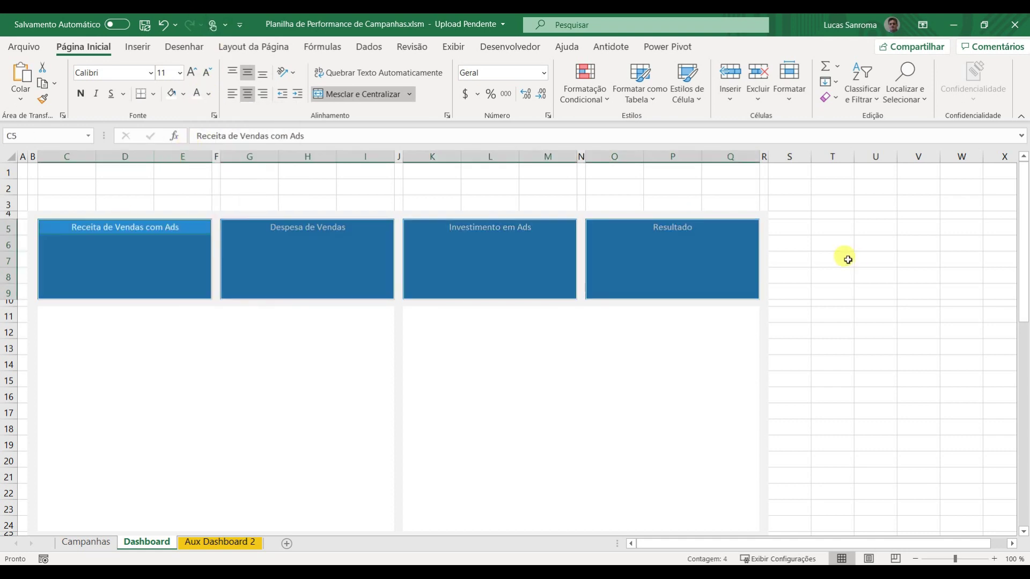
# Step: Unmerge C6:E9 in the first card, then merge and center only D6:E9
pyautogui.click(154, 264)
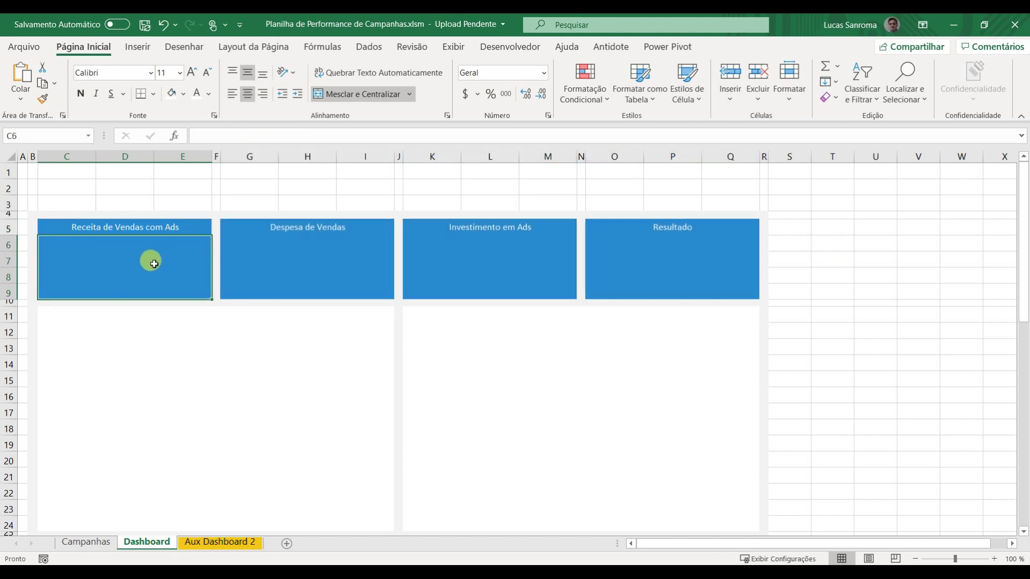
pyautogui.click(368, 94)
pyautogui.click(125, 261)
pyautogui.click(123, 249)
pyautogui.moveTo(122, 249); pyautogui.dragTo(184, 290)
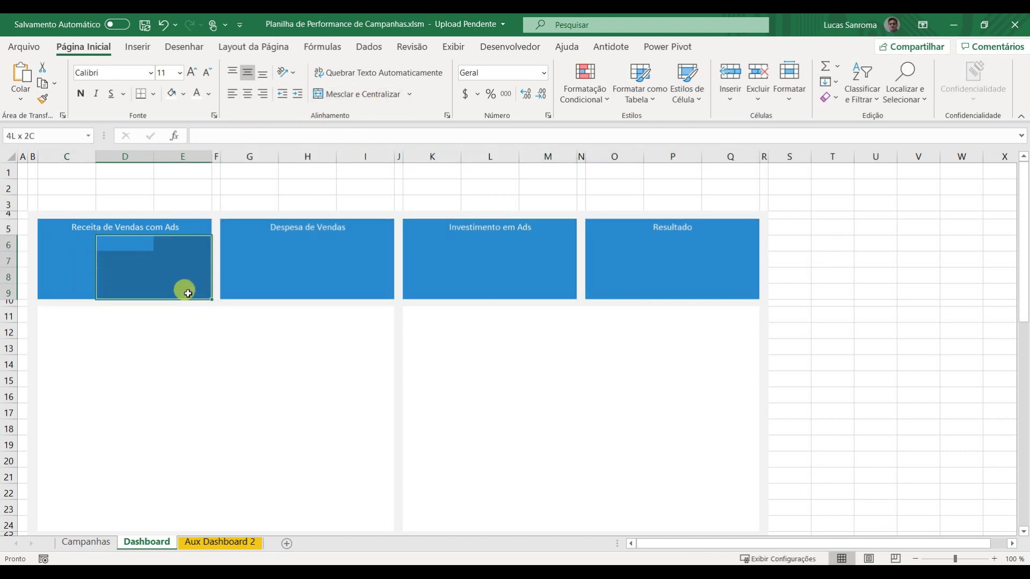
pyautogui.click(344, 93)
# Step: Unmerge the value areas G6:I9, K6:M9 and O6:Q9 in the last three blue cards
pyautogui.click(297, 241)
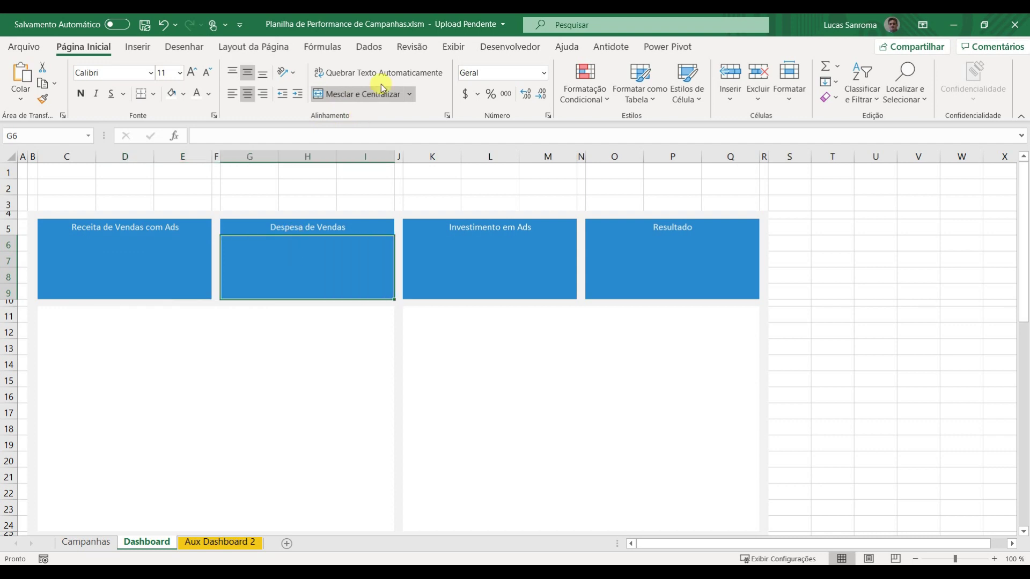
pyautogui.click(378, 95)
pyautogui.click(437, 255)
pyautogui.click(369, 95)
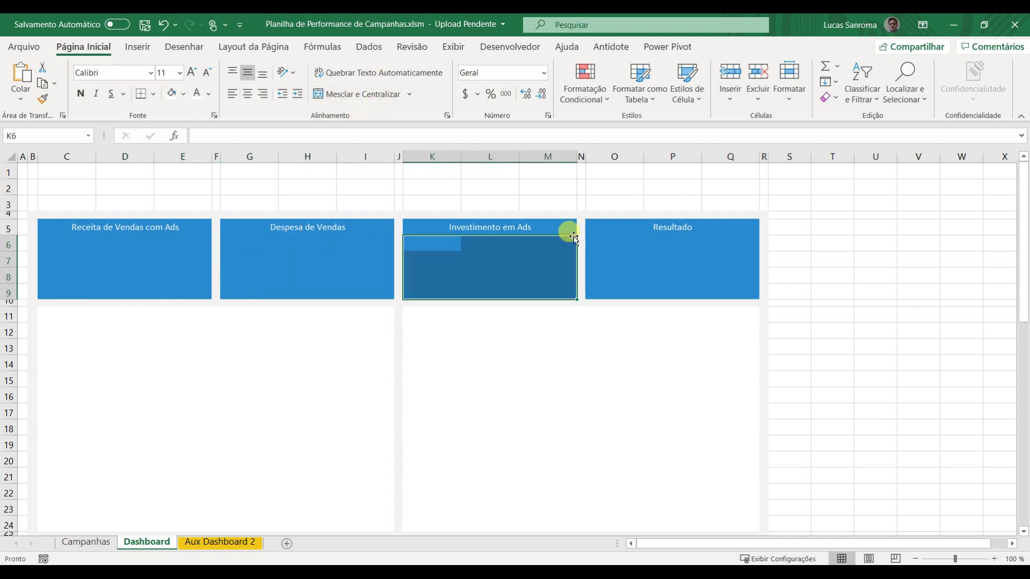
pyautogui.click(617, 274)
pyautogui.click(390, 98)
# Step: Copy the first card's value area C6:E9 and paste it into the other three cards at G6, K6 and O6
pyautogui.moveTo(43, 255); pyautogui.dragTo(154, 259)
pyautogui.click(86, 230)
pyautogui.click(368, 94)
pyautogui.hotkey('ctrl', 'c')
pyautogui.click(266, 239)
pyautogui.hotkey('ctrl', 'v')
pyautogui.click(441, 247)
pyautogui.hotkey('ctrl', 'v')
pyautogui.click(602, 246)
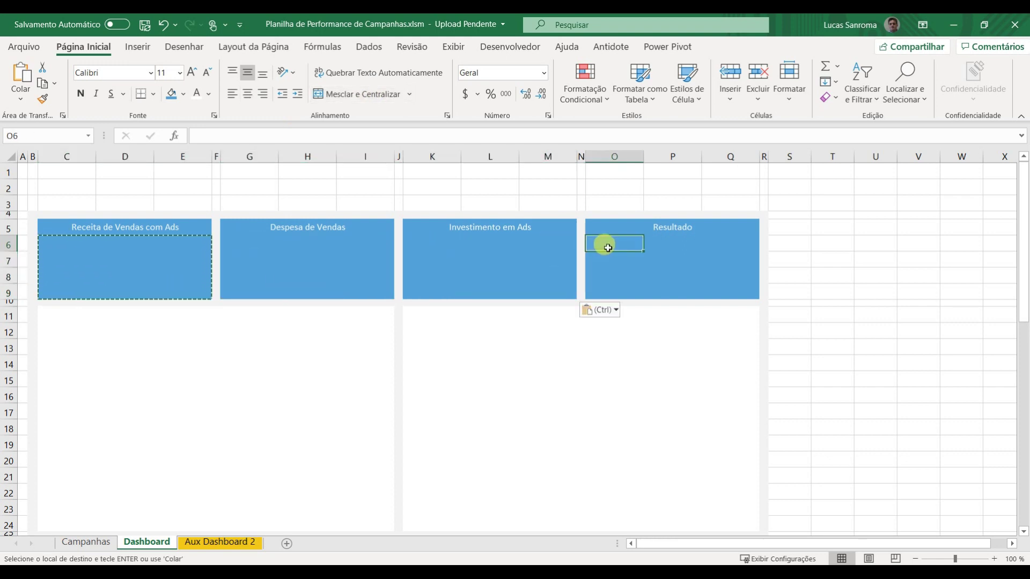
pyautogui.hotkey('ctrl', 'v')
pyautogui.click(772, 292)
pyautogui.press('Escape')
# Step: Link D6 in the "Receita de Vendas com Ads" card to the sales revenue sum in B5 of the Aux Dashboard 2 sheet
pyautogui.click(173, 264)
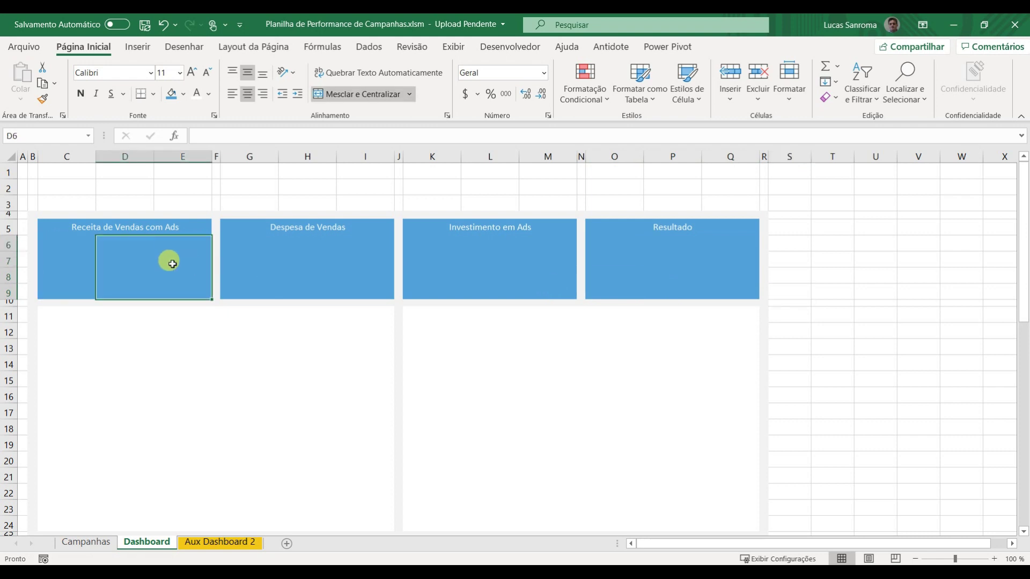
pyautogui.write('=')
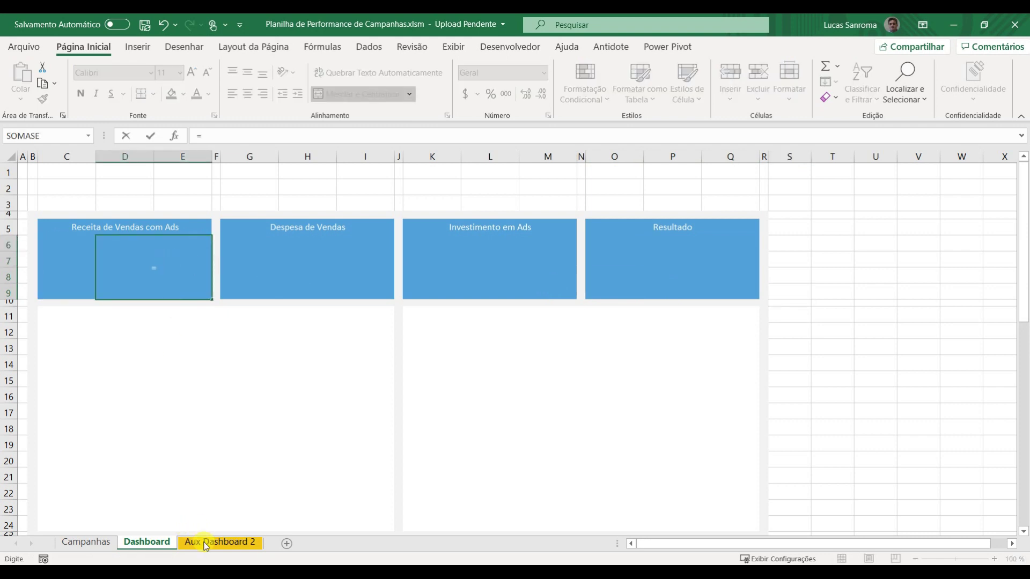
pyautogui.click(204, 542)
pyautogui.click(109, 224)
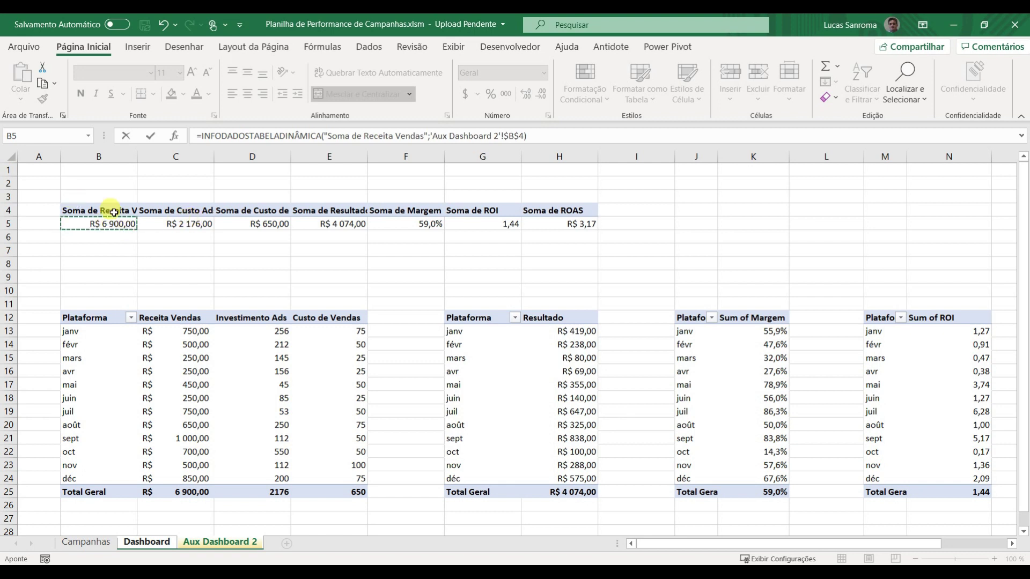
pyautogui.press('Return')
# Step: Link H6 in the "Despesa de Vendas" card to the sales cost sum in D5 of Aux Dashboard 2
pyautogui.click(322, 269)
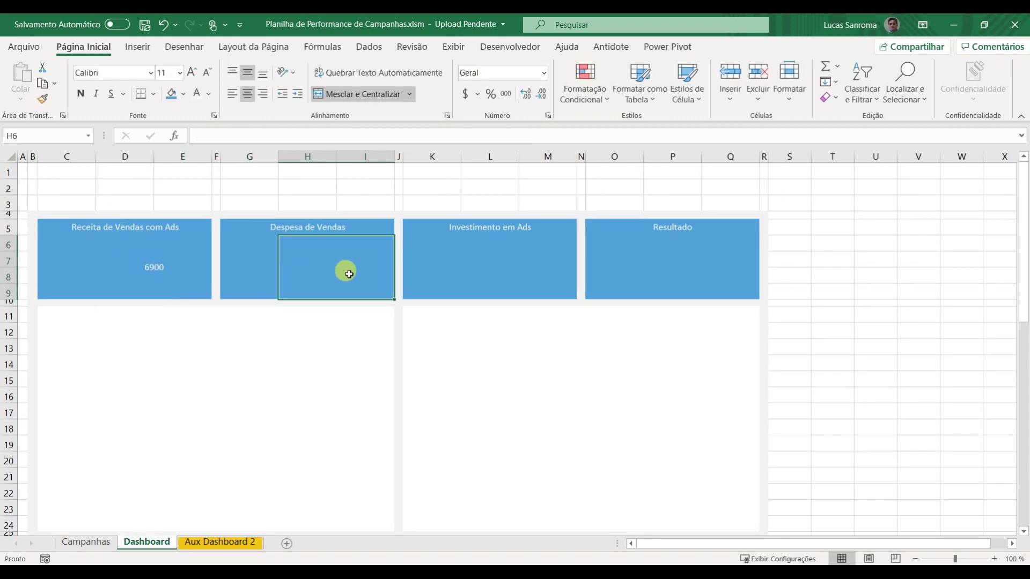
pyautogui.write("='Aux Dashboard 2'!")
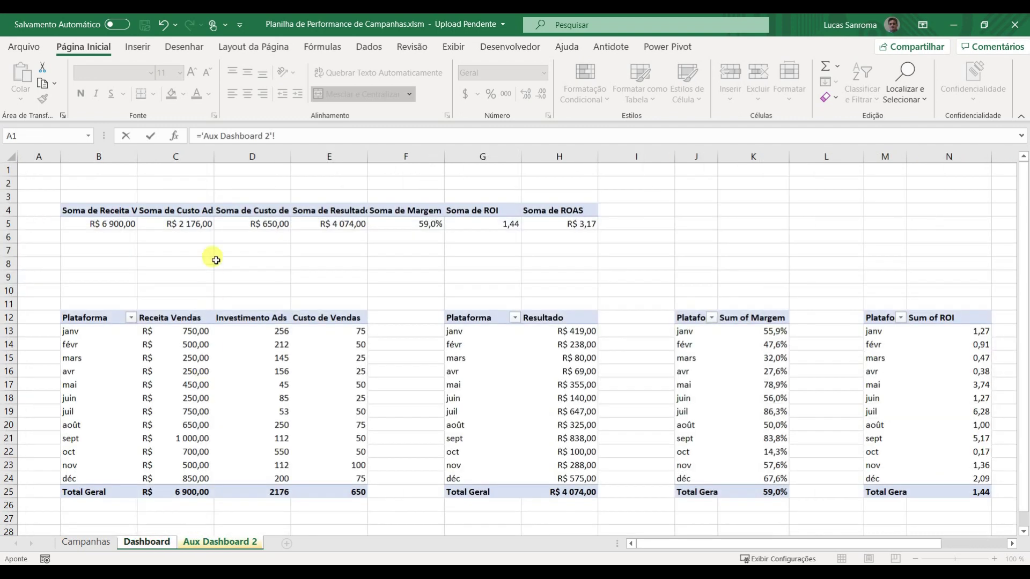
pyautogui.click(242, 221)
pyautogui.hotkey('ctrl', 'c')
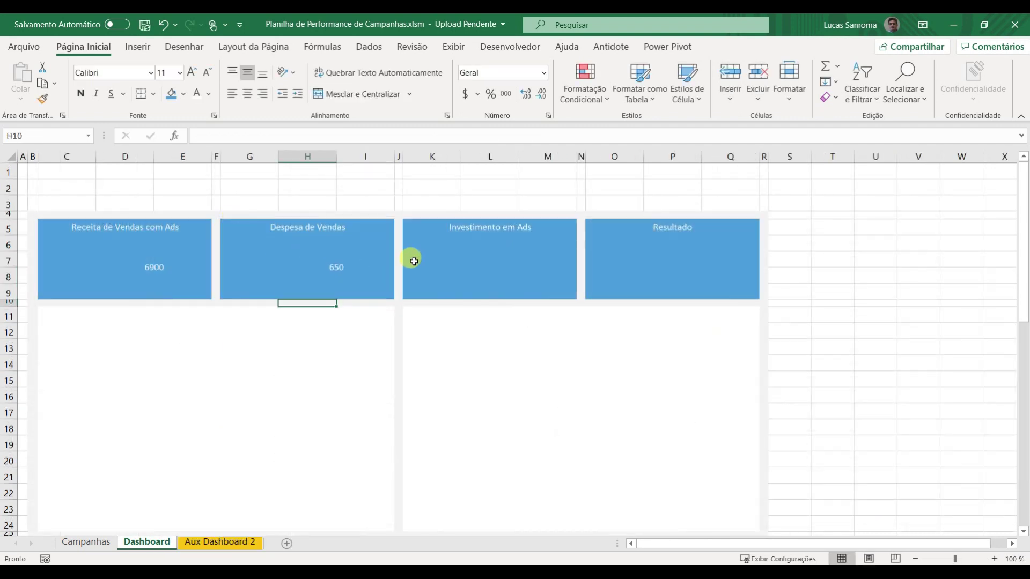
# Step: Link L6 in the "Investimento em Ads" card to "Soma de Custo Ads" in C5 of Aux Dashboard 2
pyautogui.click(475, 275)
pyautogui.write('=')
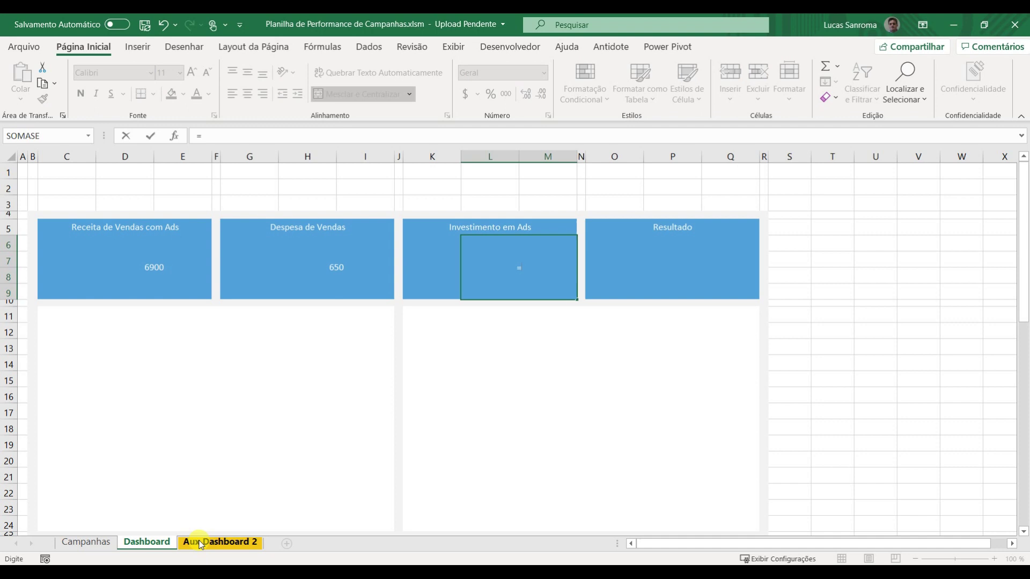
pyautogui.click(214, 542)
pyautogui.click(194, 226)
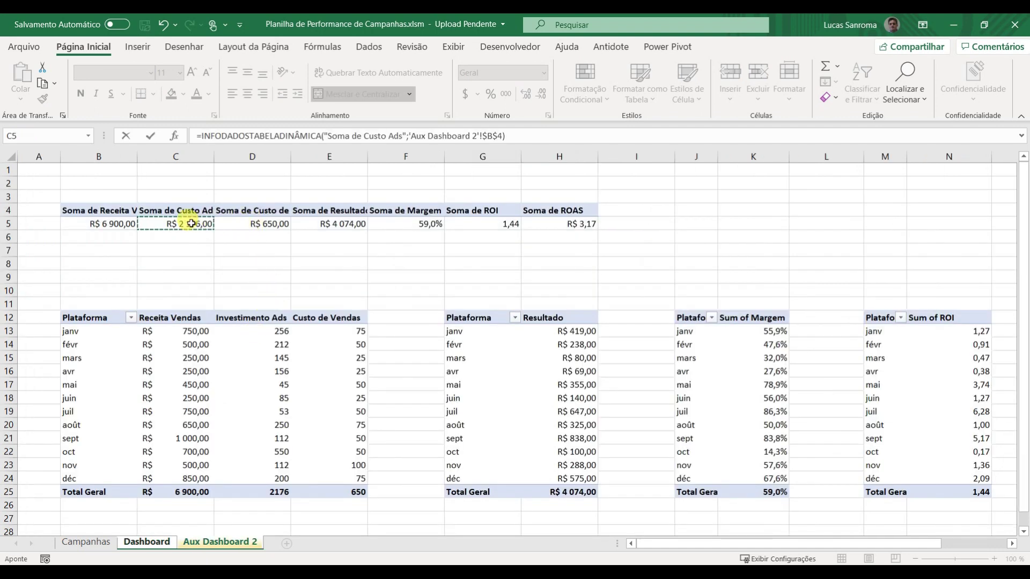
pyautogui.press('Return')
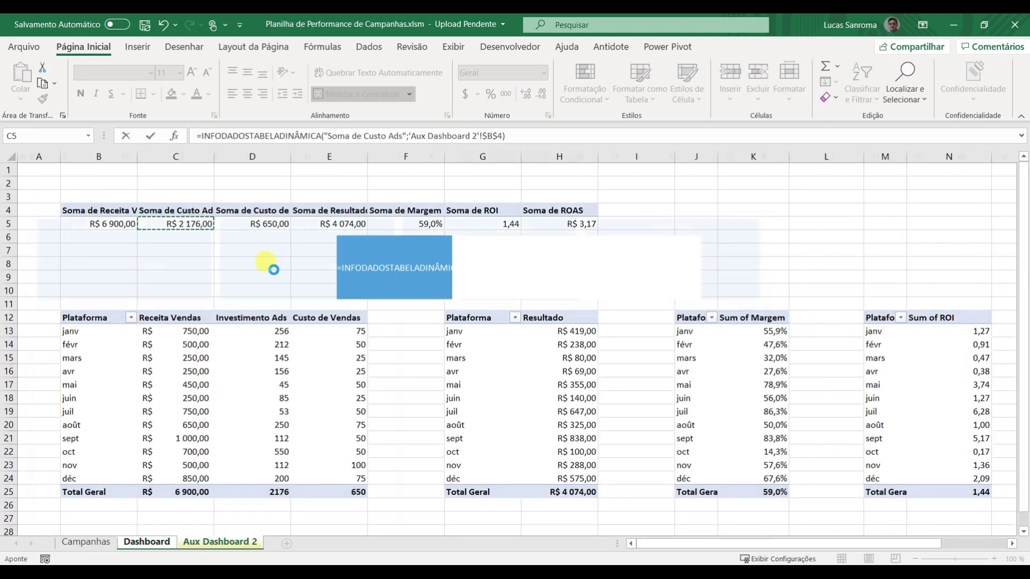
# Step: Link P6 in the "Resultado" card to the result sum in E5 of Aux Dashboard 2
pyautogui.click(704, 268)
pyautogui.write('=')
pyautogui.click(218, 542)
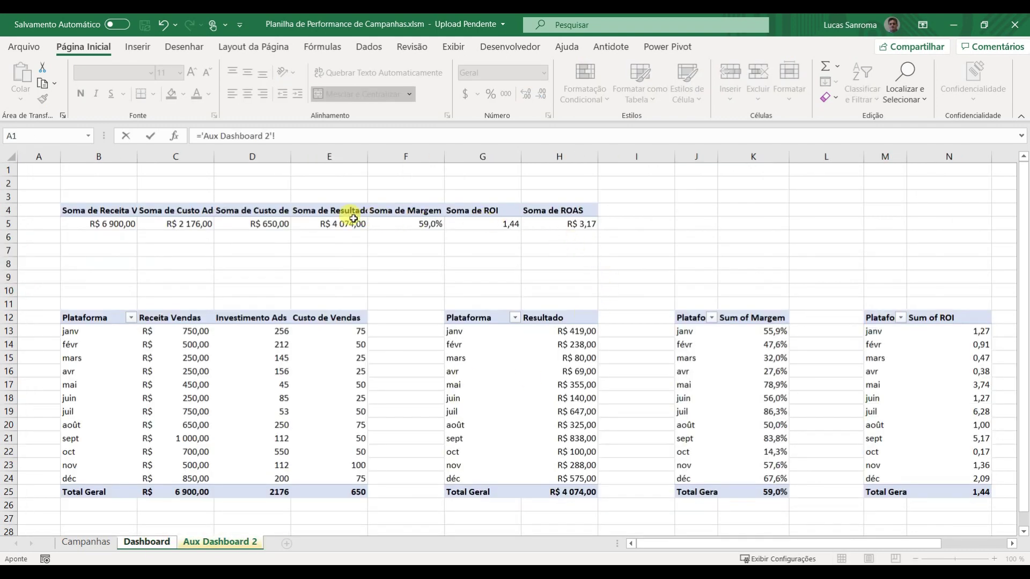
pyautogui.click(353, 218)
pyautogui.press('Return')
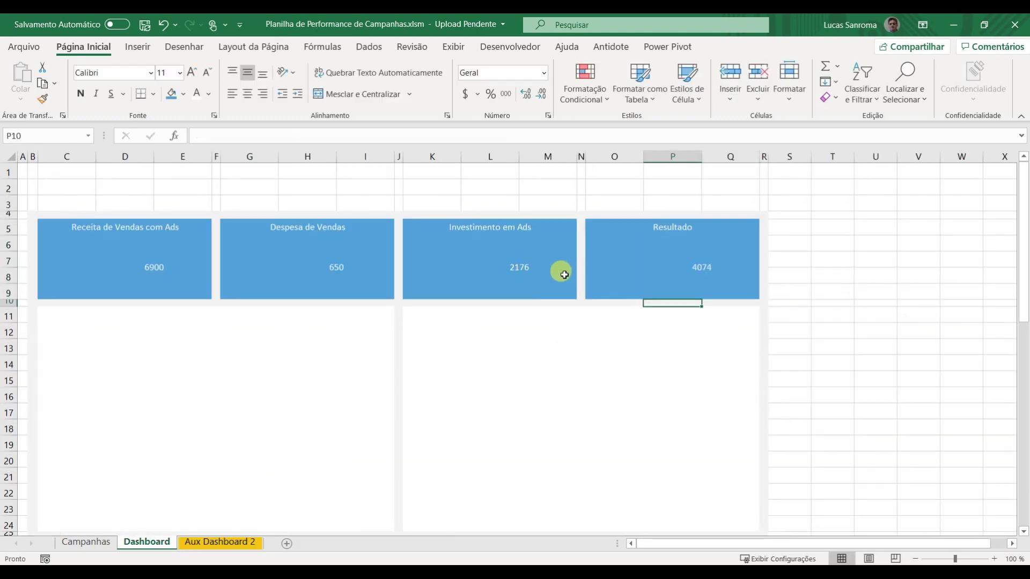
# Step: Set the font size of all four card values to 26
pyautogui.click(685, 267)
pyautogui.keyDown('ctrl'); pyautogui.click(513, 265); pyautogui.keyUp('ctrl')
pyautogui.keyDown('ctrl'); pyautogui.click(356, 263); pyautogui.keyUp('ctrl')
pyautogui.keyDown('ctrl'); pyautogui.click(144, 255); pyautogui.keyUp('ctrl')
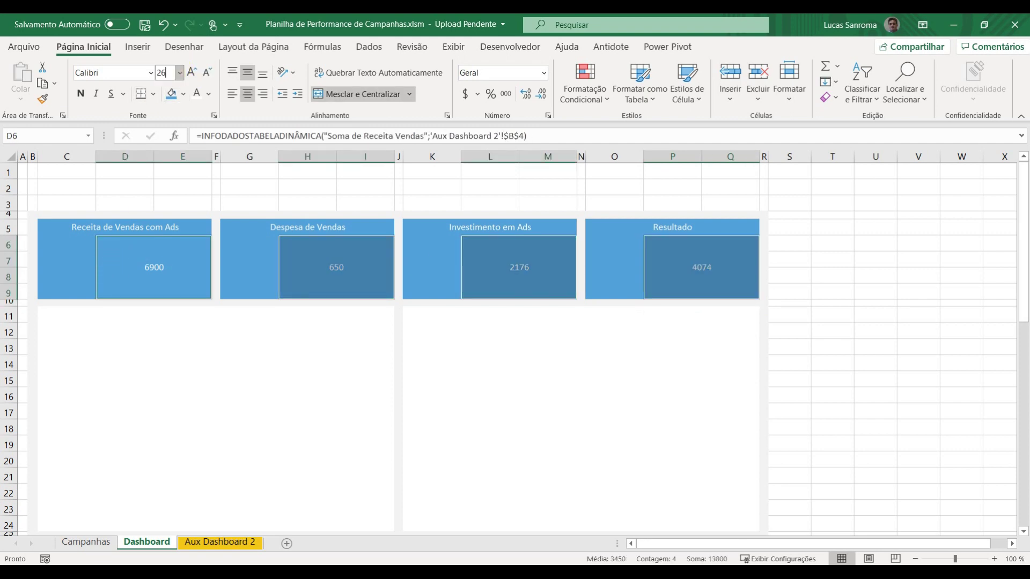
pyautogui.press('Return')
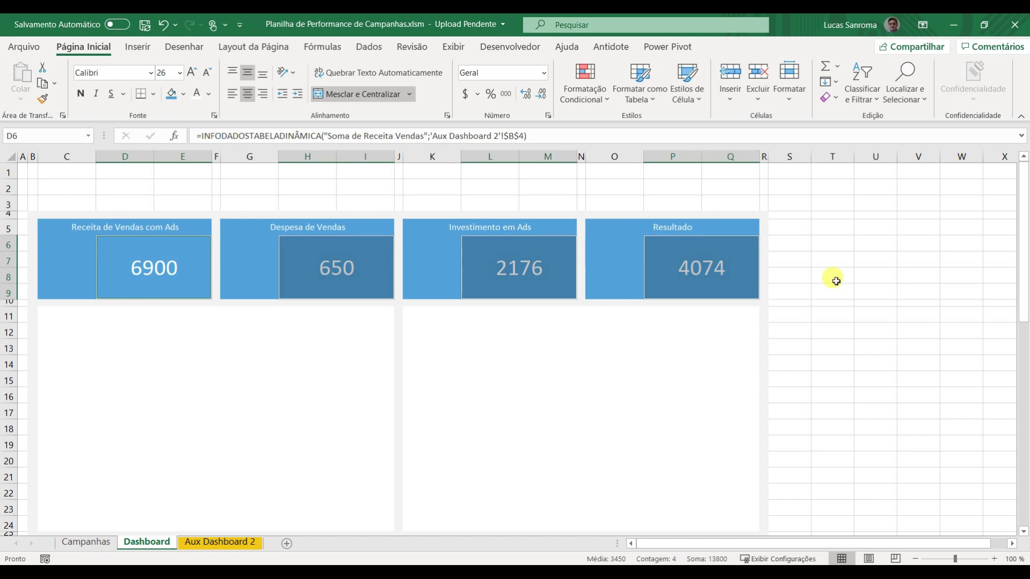
# Step: Format the four card values as currency (Moeda) with the symbol "R$ Português (Brasil)"
pyautogui.rightClick(509, 281)
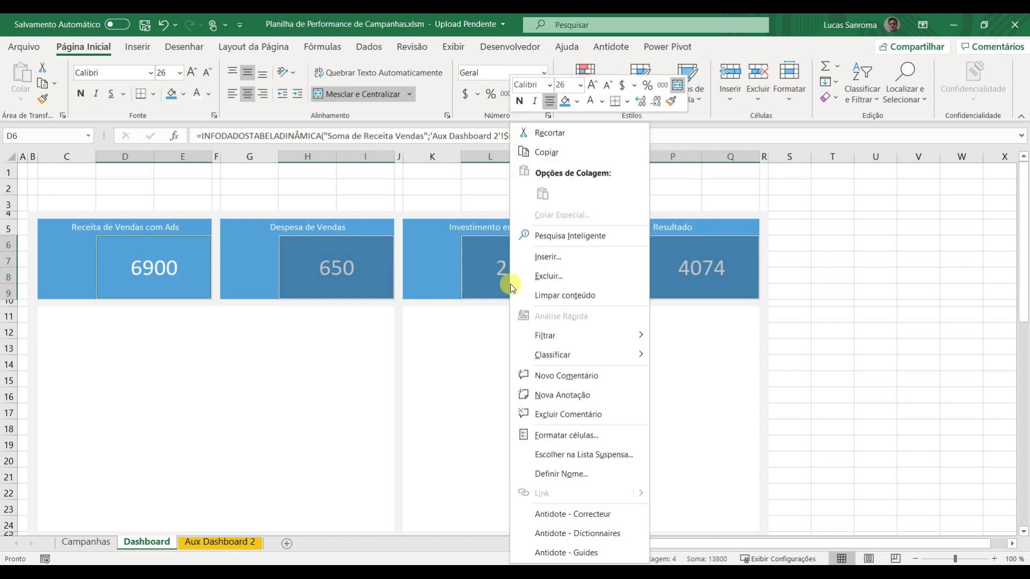
pyautogui.click(547, 434)
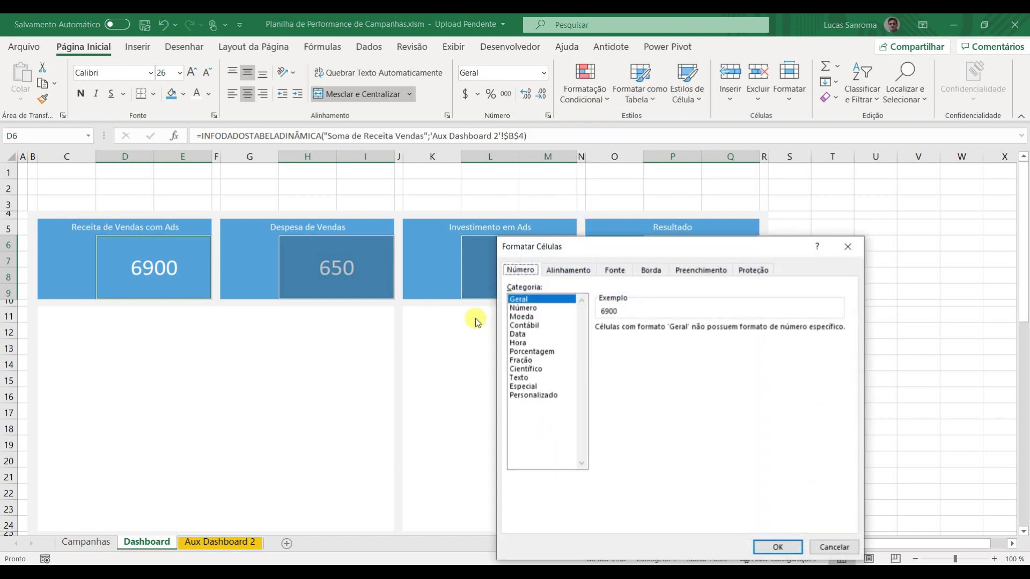
pyautogui.click(536, 308)
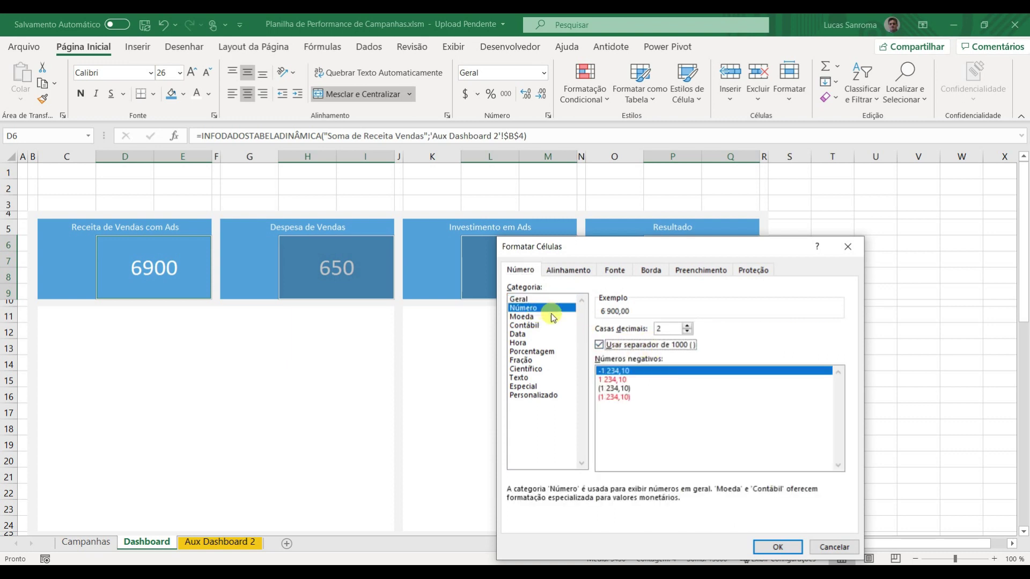
pyautogui.click(528, 316)
pyautogui.click(838, 345)
pyautogui.moveTo(839, 367); pyautogui.dragTo(842, 423)
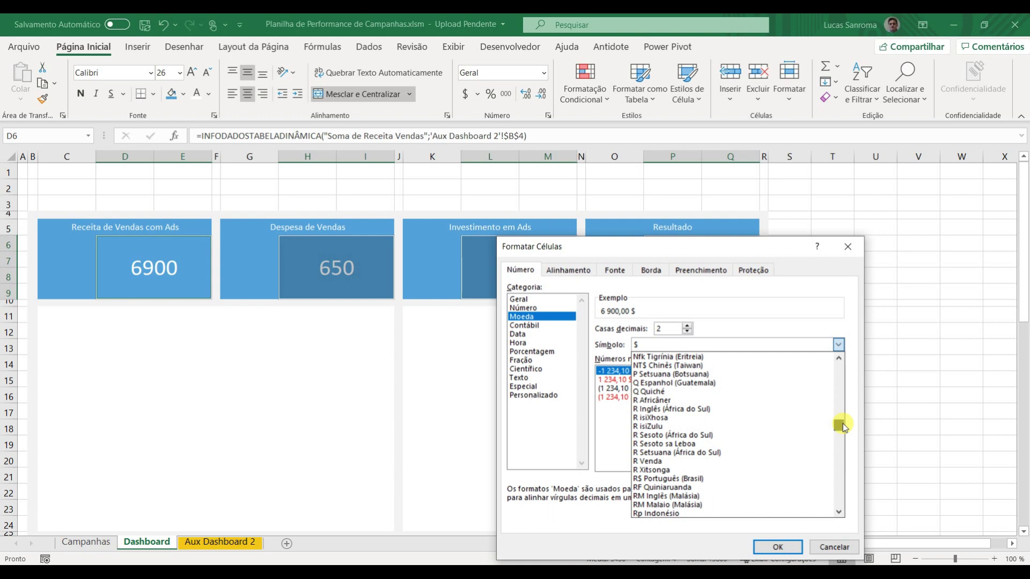
pyautogui.click(772, 479)
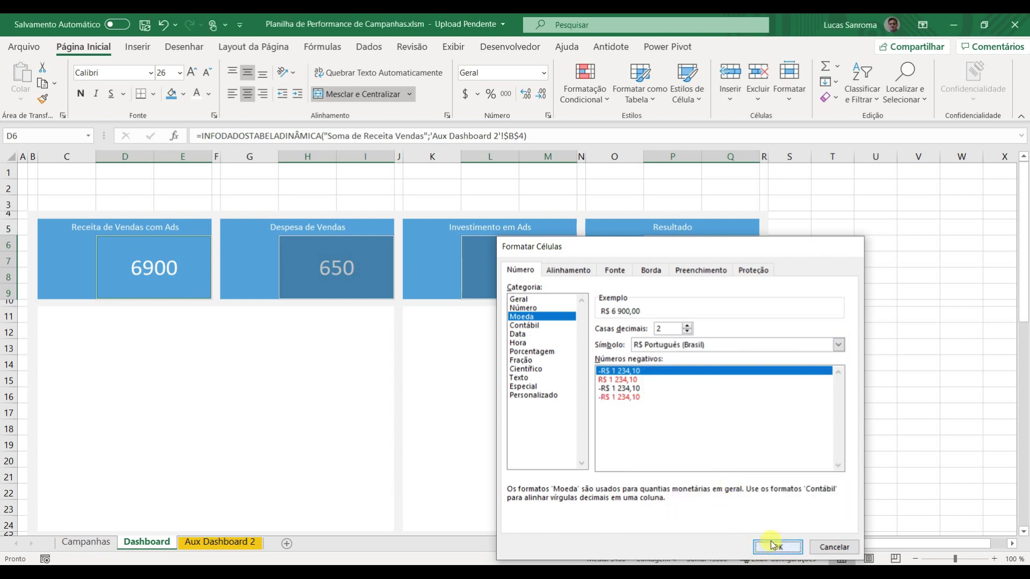
pyautogui.click(777, 547)
# Step: Reduce the four card values to zero decimal places
pyautogui.doubleClick(530, 100)
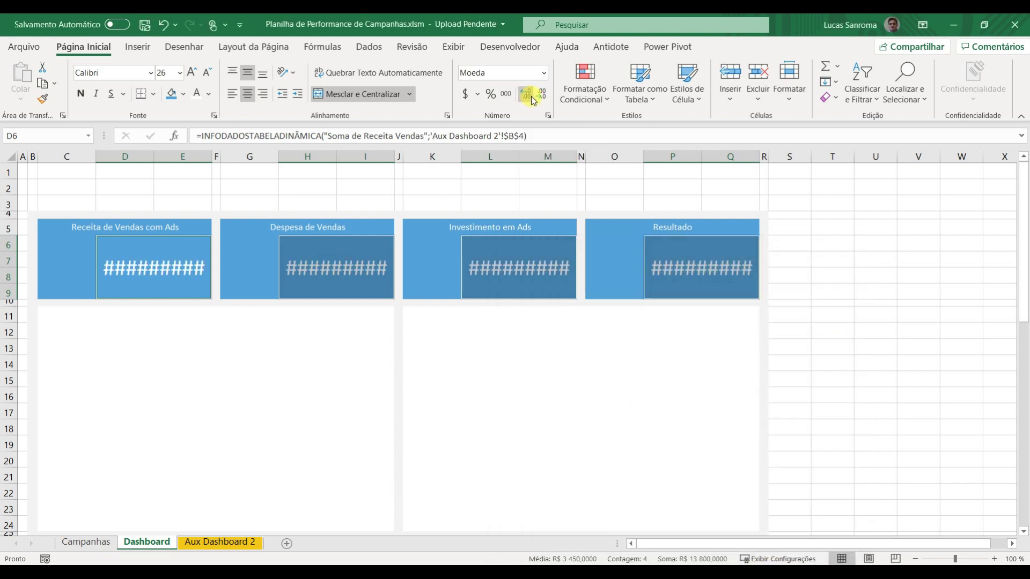
pyautogui.tripleClick(542, 101)
pyautogui.click(544, 100)
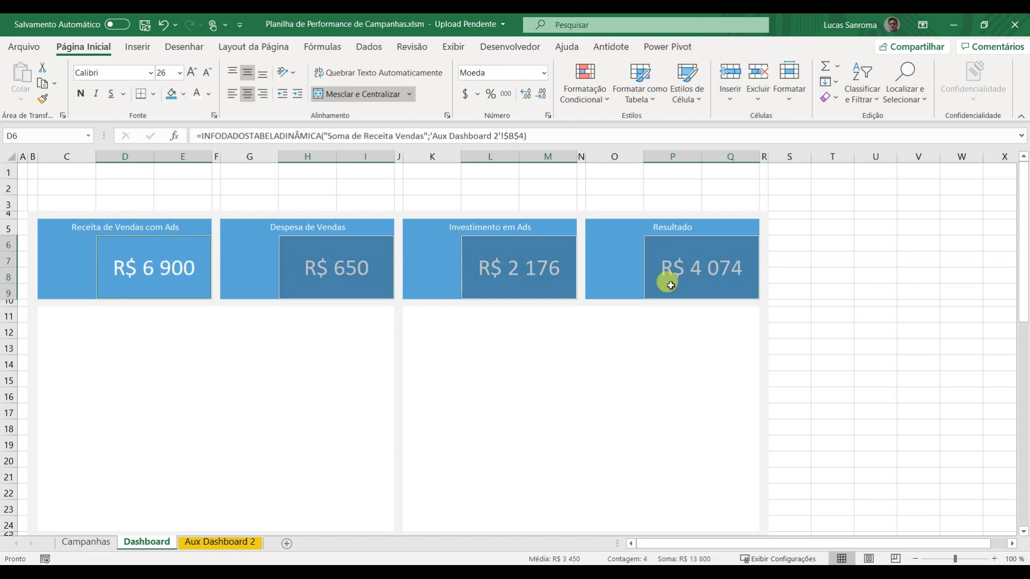
pyautogui.click(853, 288)
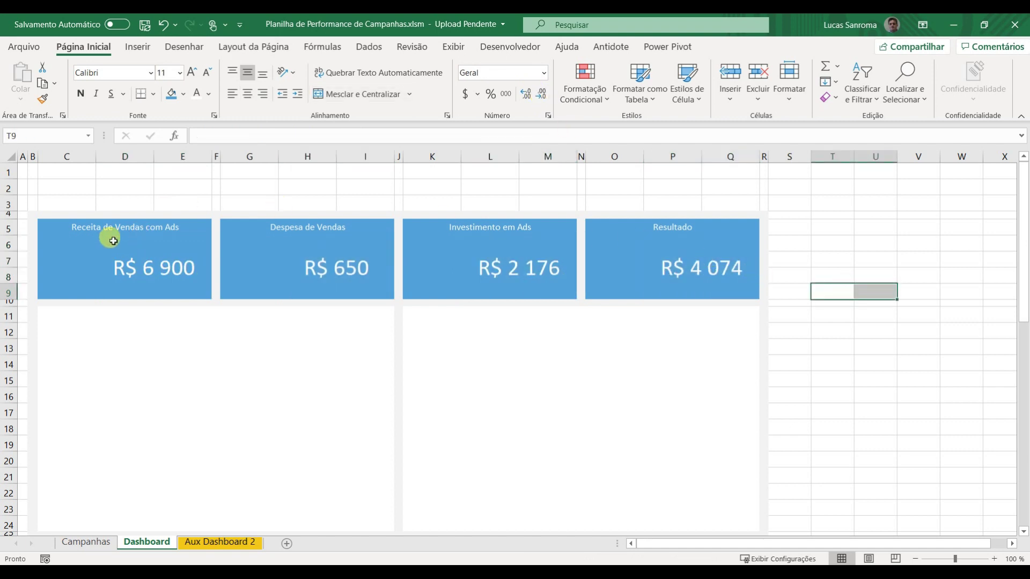
# Step: Insert a 2D clustered column chart from the Aux Dashboard 2 pivot table with Receita Vendas, Investimento Ads and Custo de Vendas
pyautogui.click(194, 543)
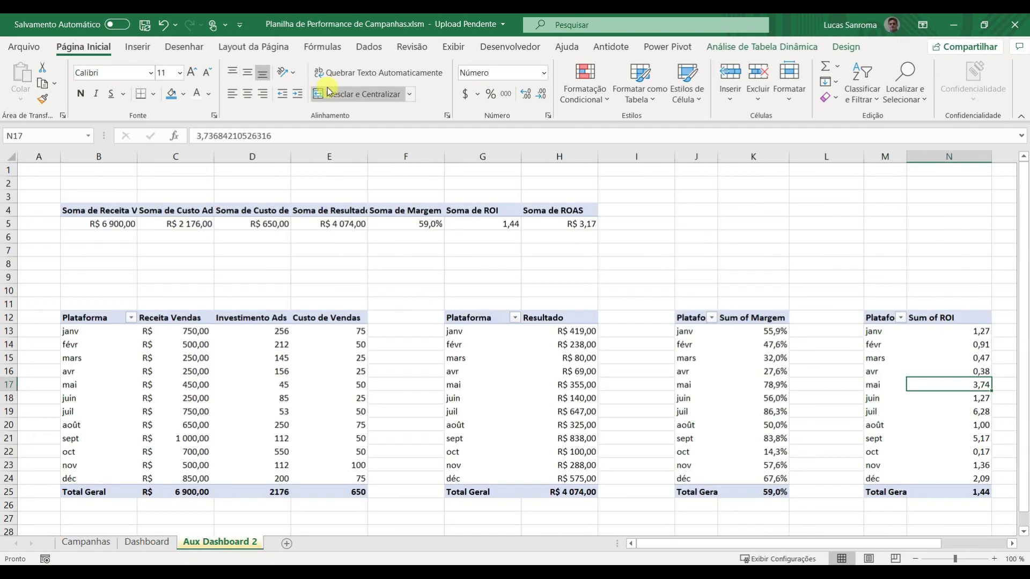
pyautogui.click(194, 331)
pyautogui.click(135, 48)
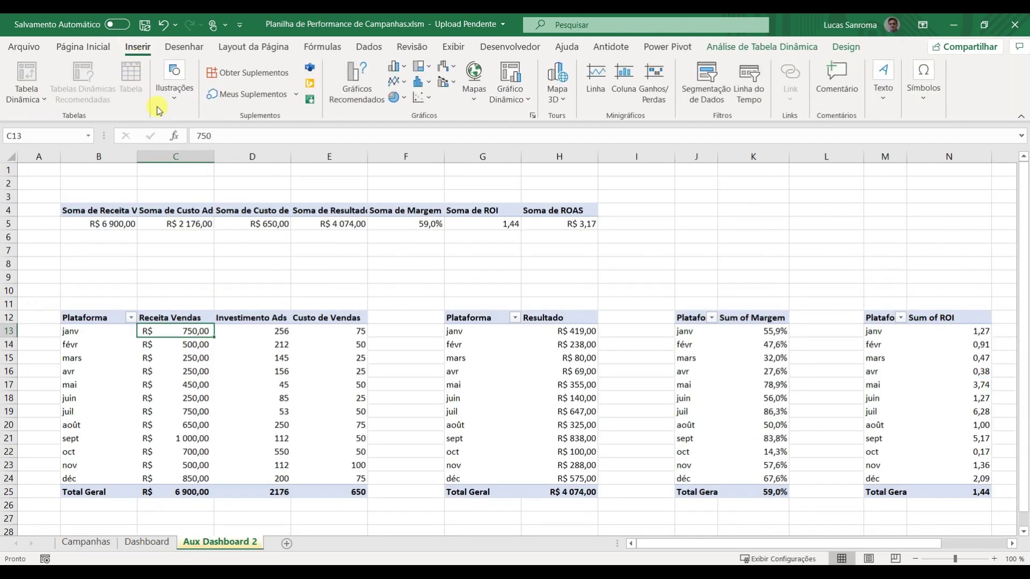
pyautogui.click(395, 66)
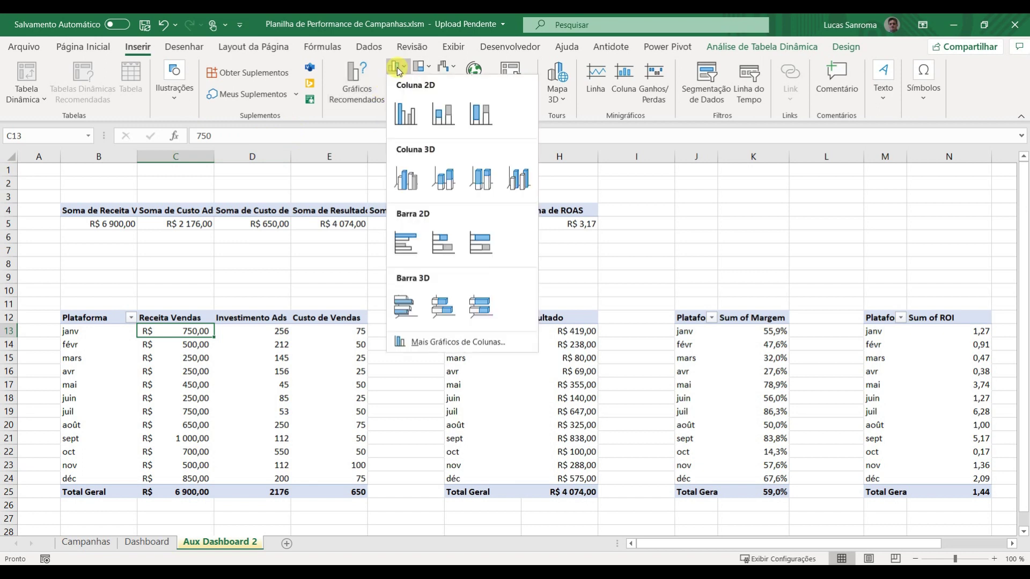
pyautogui.click(406, 113)
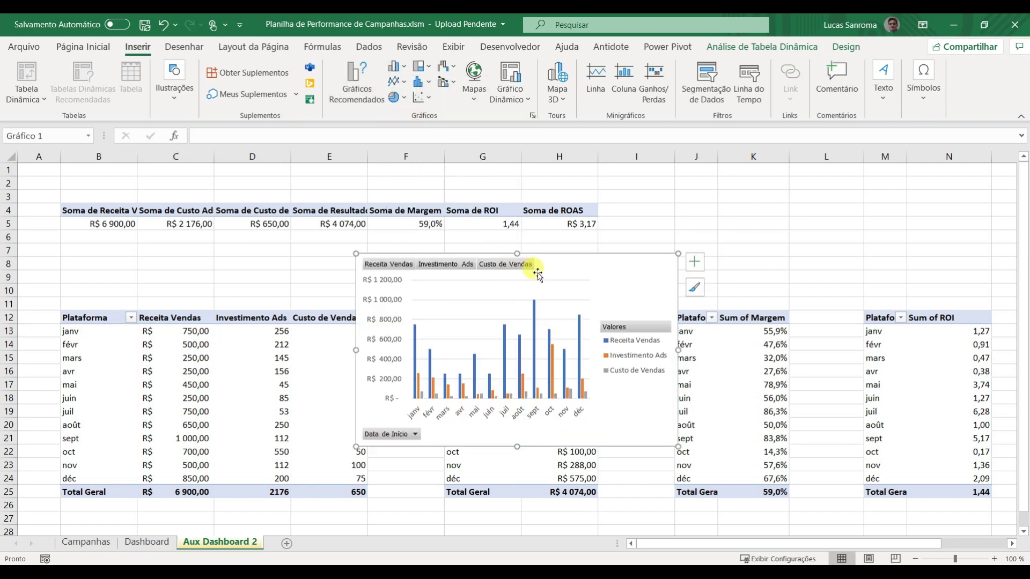
# Step: Move the column chart to the Dashboard sheet and fit it over the white area under the first two cards, about 8.91 by 13.91 cm
pyautogui.hotkey('ctrl', 'x')
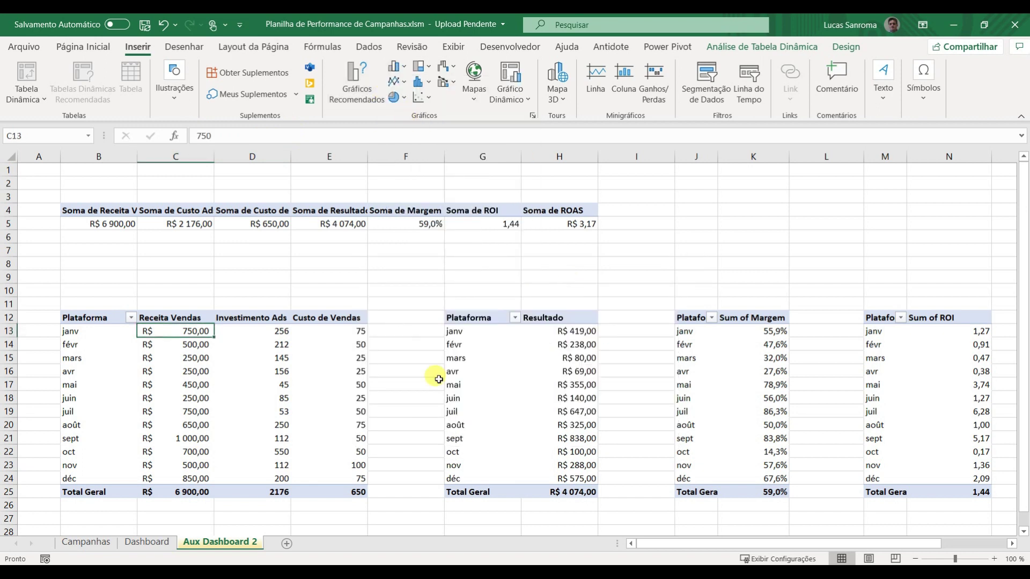
pyautogui.click(147, 542)
pyautogui.hotkey('ctrl', 'v')
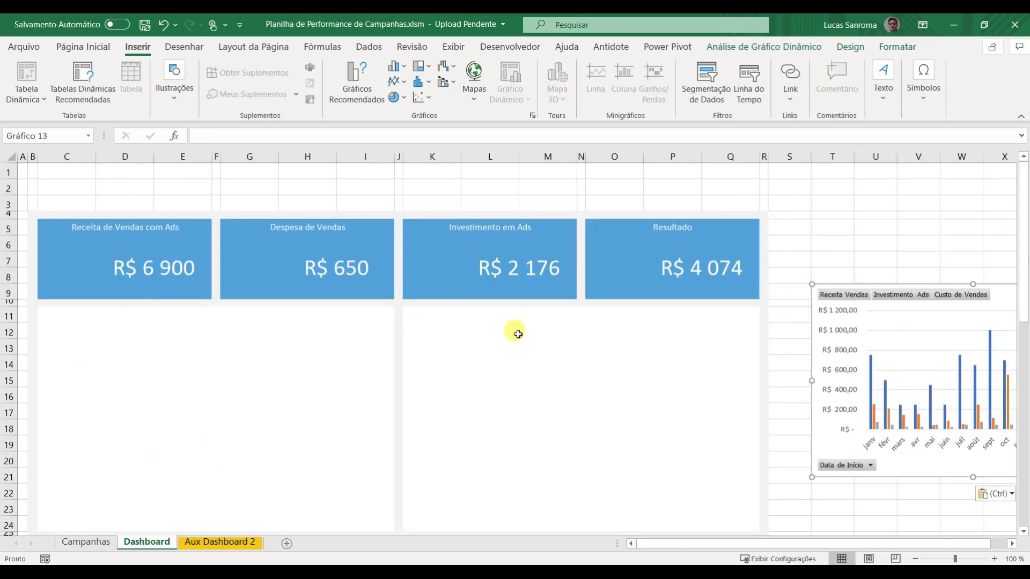
pyautogui.moveTo(820, 327); pyautogui.dragTo(226, 317)
pyautogui.moveTo(362, 498)
pyautogui.mouseDown()
pyautogui.moveTo(388, 532)
pyautogui.moveTo(394, 444)
pyautogui.mouseUp()
pyautogui.scroll(2, 448, 372)
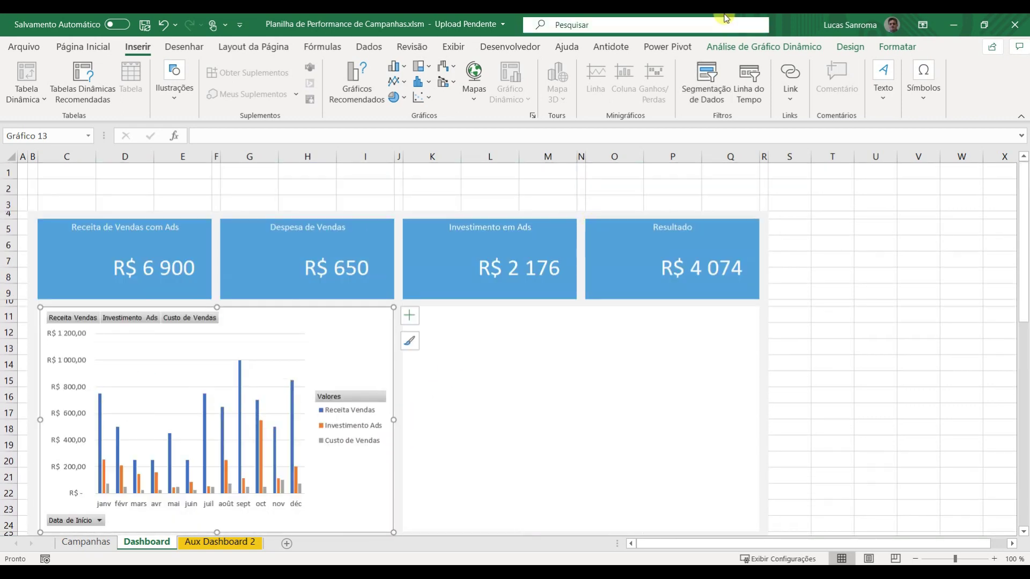
# Step: Remove the outline and the fill of the column chart's area
pyautogui.click(890, 49)
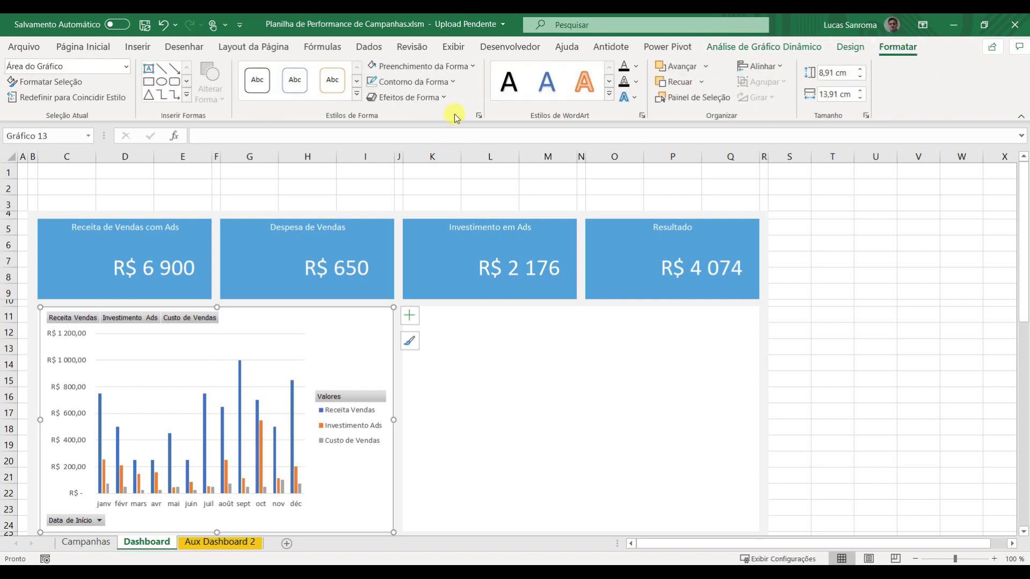
pyautogui.click(404, 82)
pyautogui.click(407, 286)
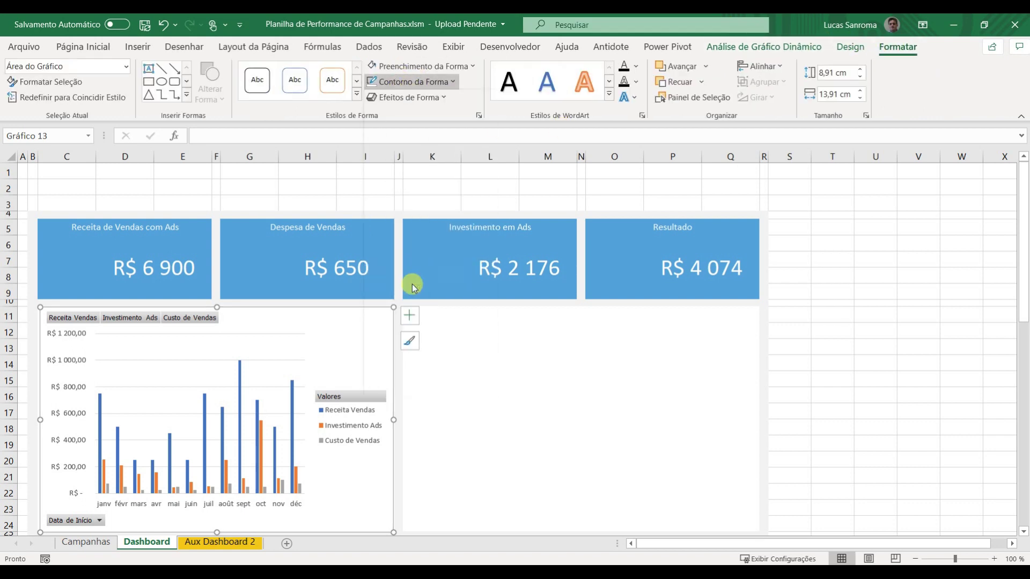
pyautogui.click(427, 69)
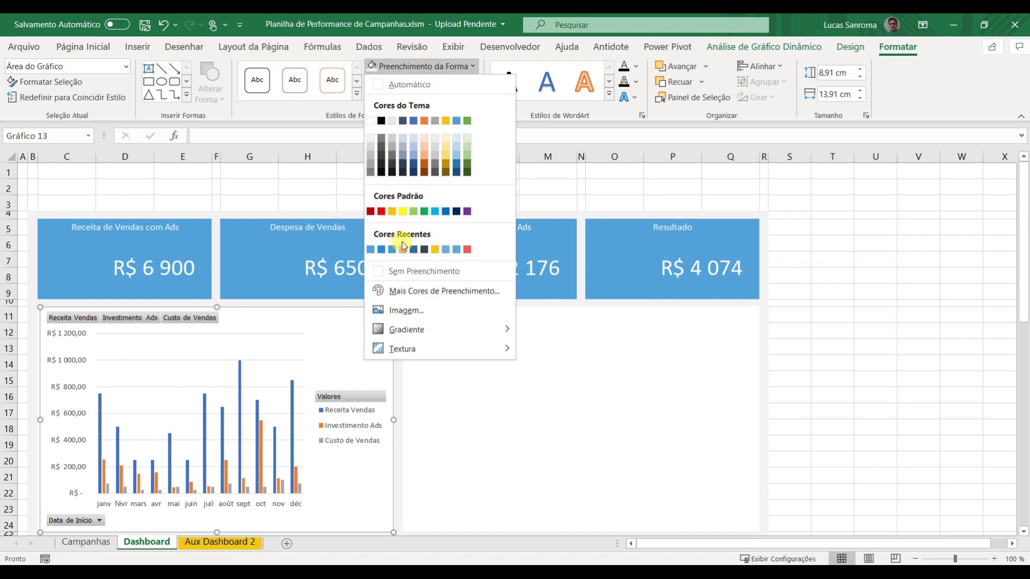
pyautogui.click(412, 274)
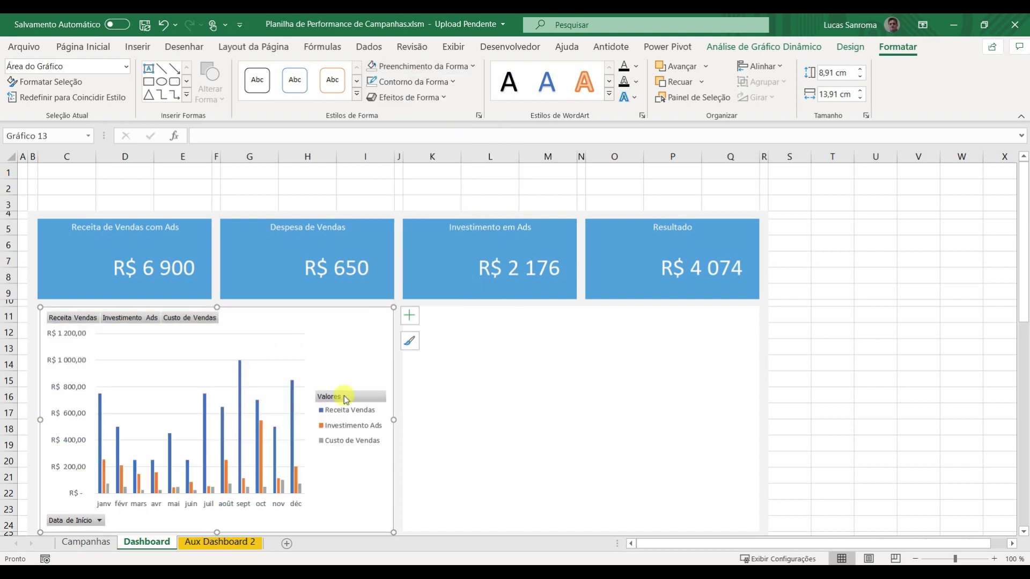
# Step: Hide all field buttons on the column chart under the first two cards
pyautogui.click(182, 320)
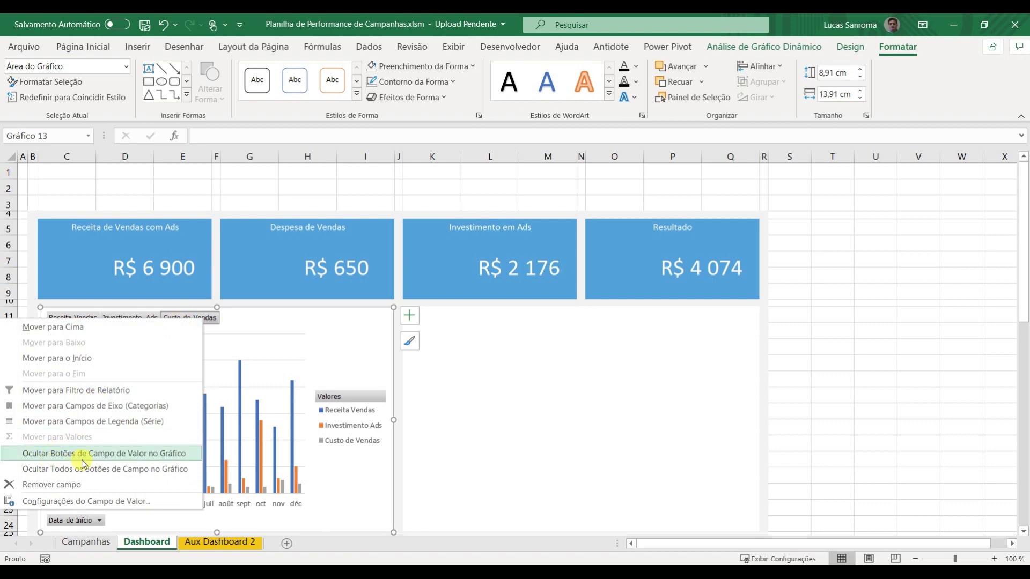
pyautogui.click(127, 472)
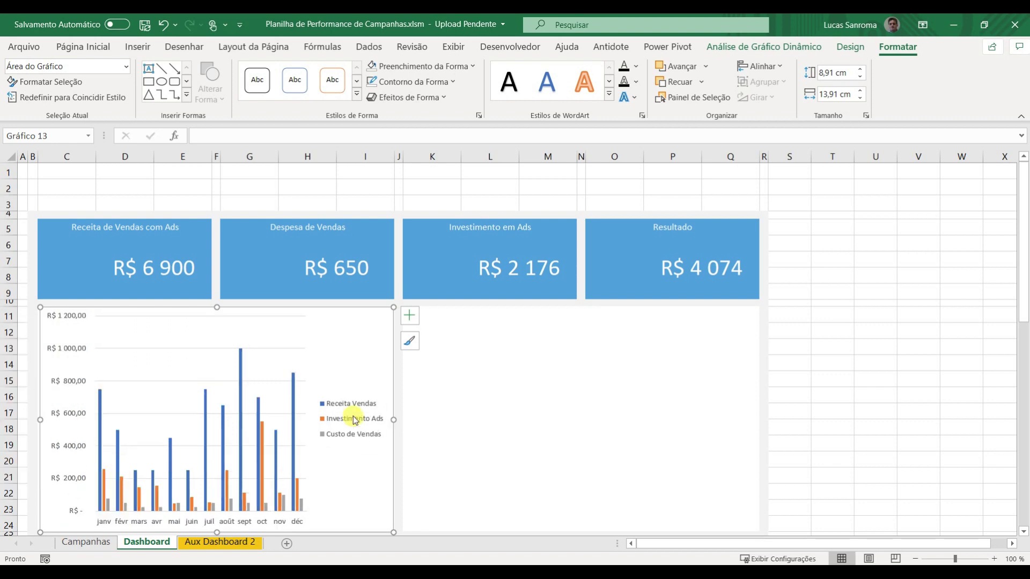
# Step: Position the column chart's legend at the top and add a chart title
pyautogui.rightClick(354, 420)
pyautogui.click(393, 545)
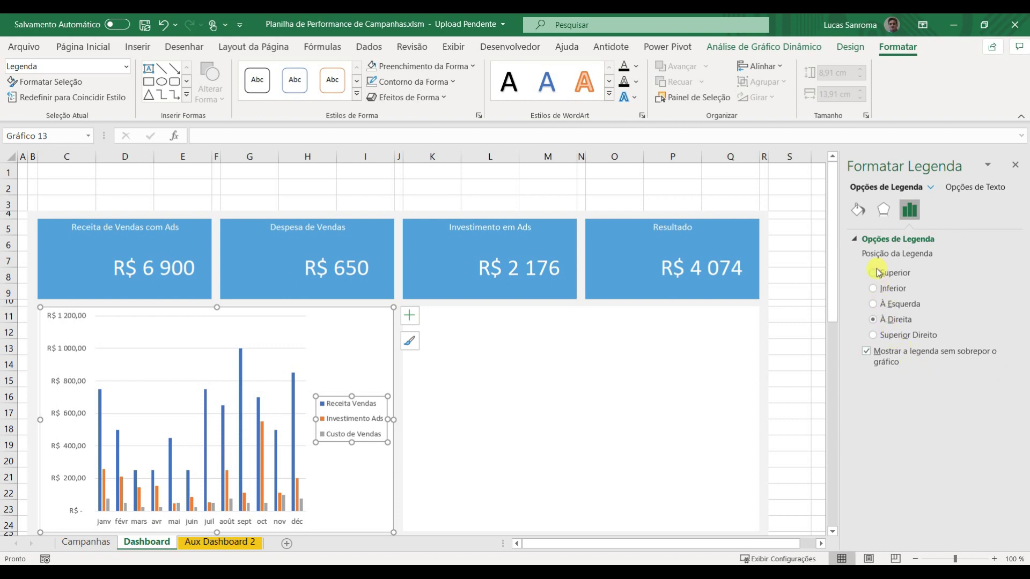
pyautogui.click(871, 274)
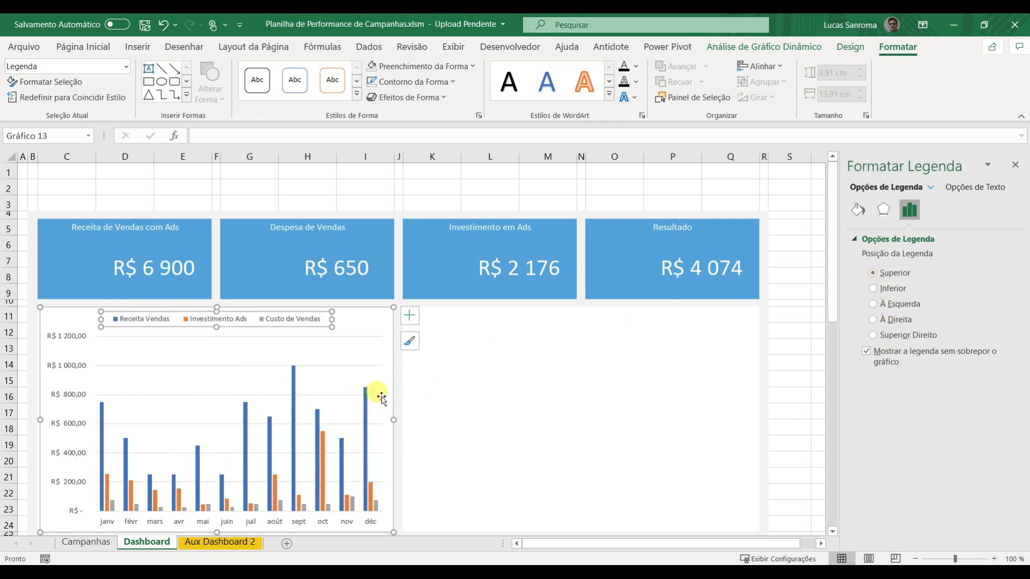
pyautogui.click(408, 315)
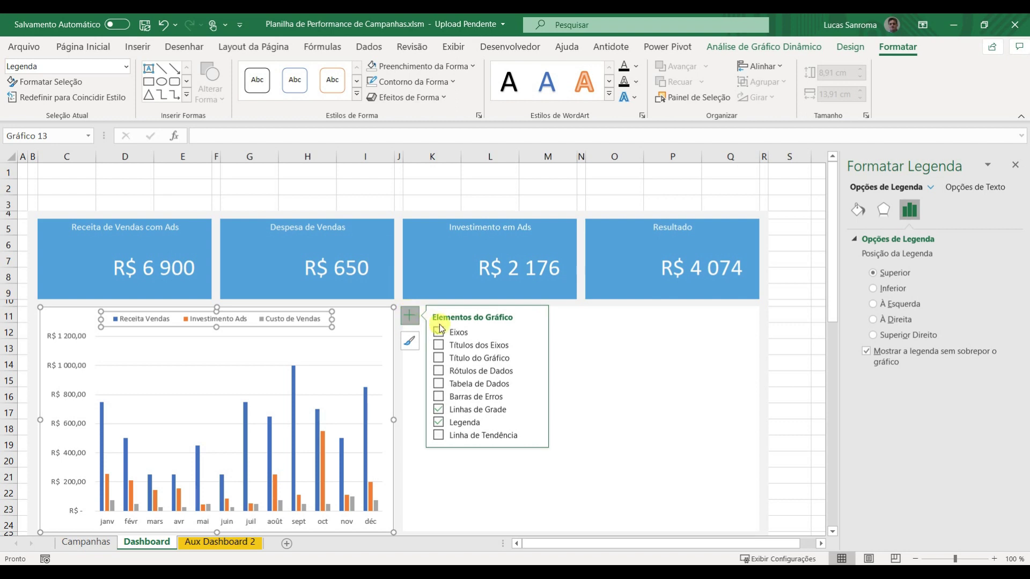
pyautogui.click(438, 358)
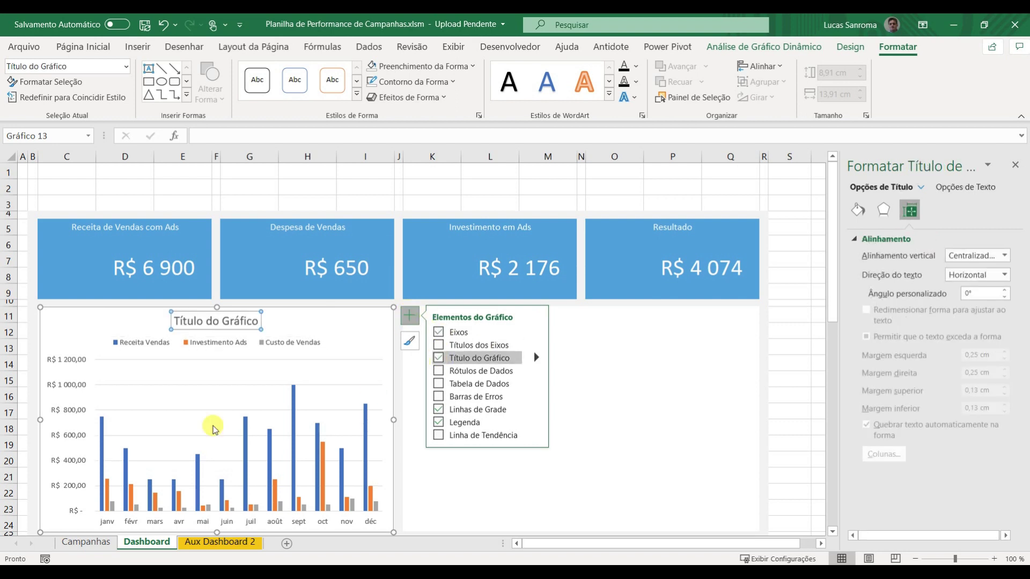
# Step: Convert the chart to a custom combination with Receita Vendas as line with markers and Investimento Ads and Custo de Vendas as stacked columns
pyautogui.rightClick(293, 403)
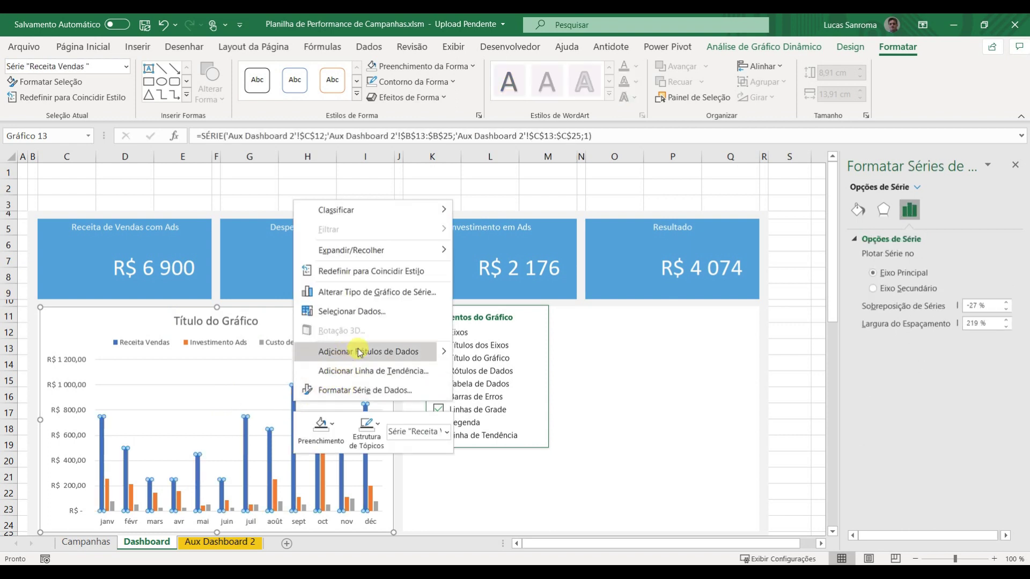
pyautogui.click(363, 291)
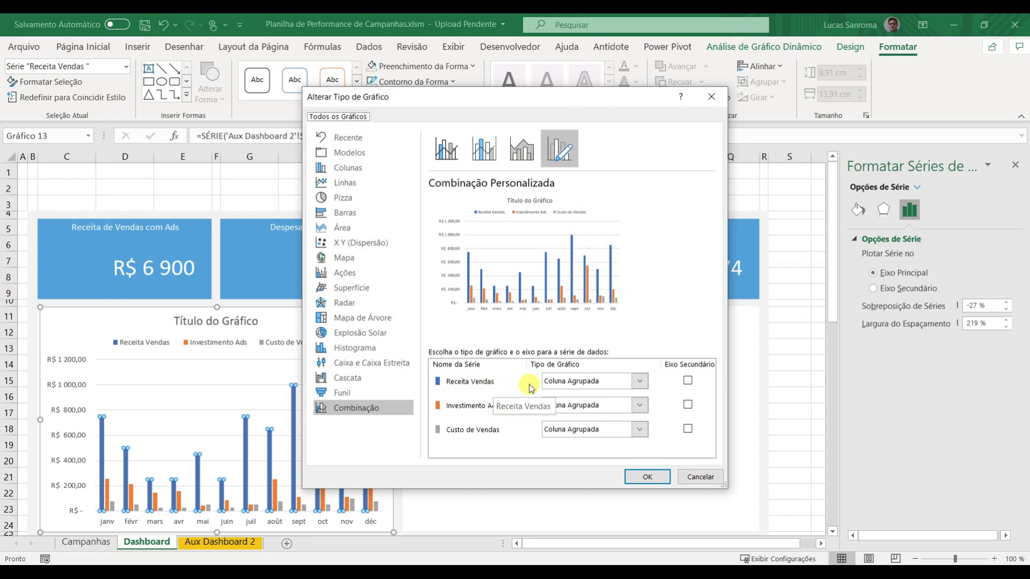
pyautogui.click(570, 381)
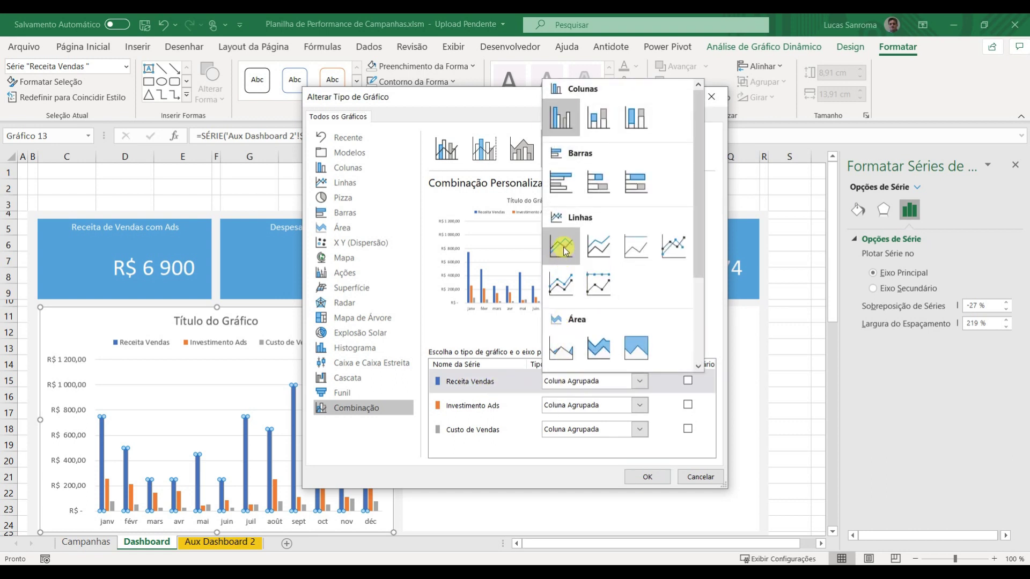
pyautogui.click(673, 246)
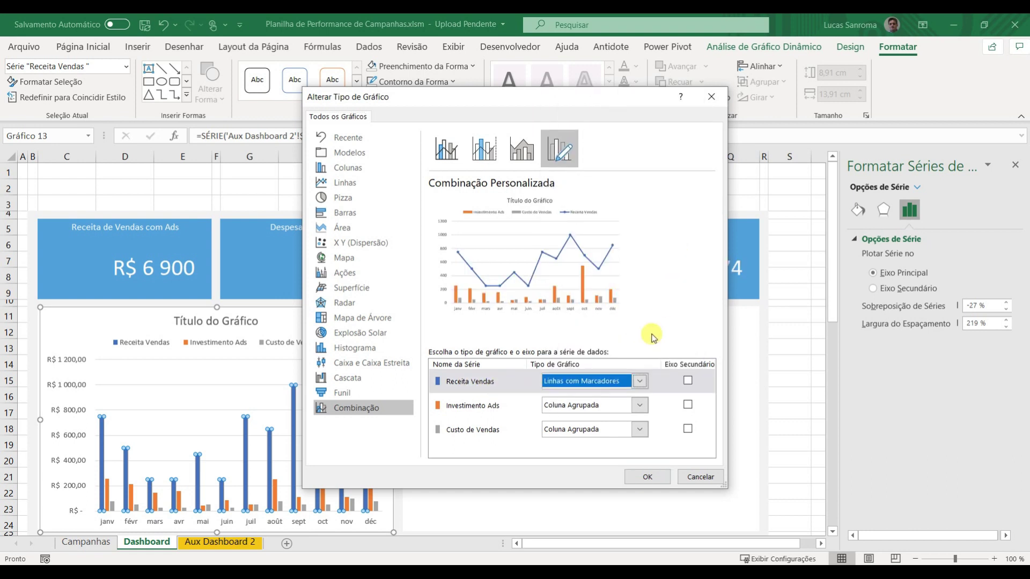
pyautogui.click(590, 403)
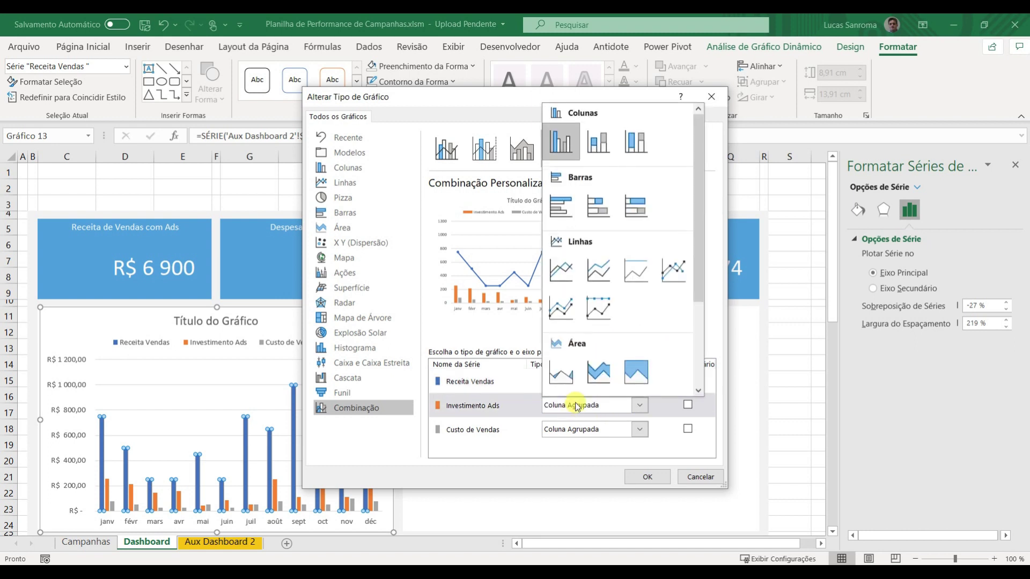
pyautogui.click(596, 144)
pyautogui.click(559, 434)
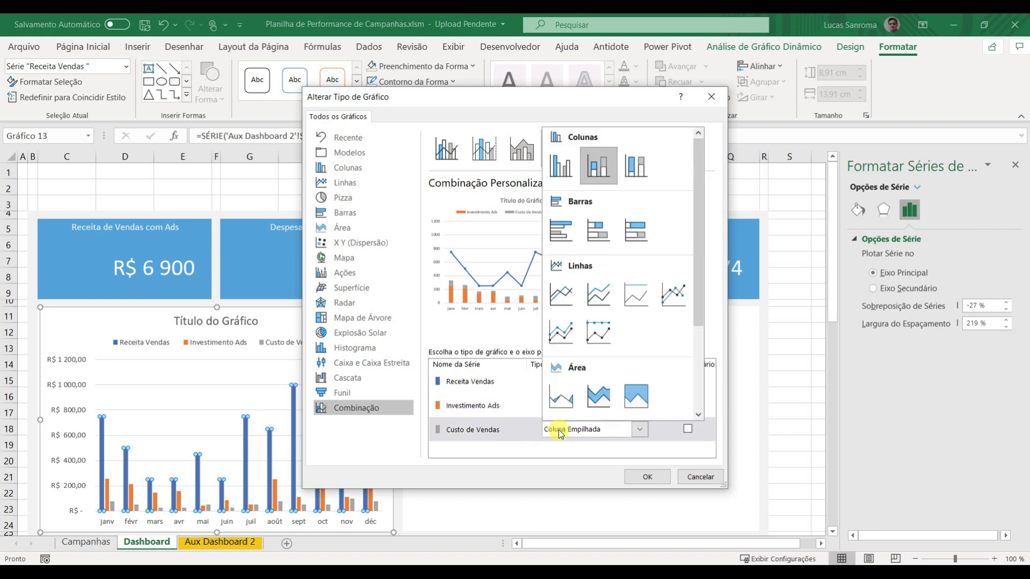
pyautogui.click(582, 462)
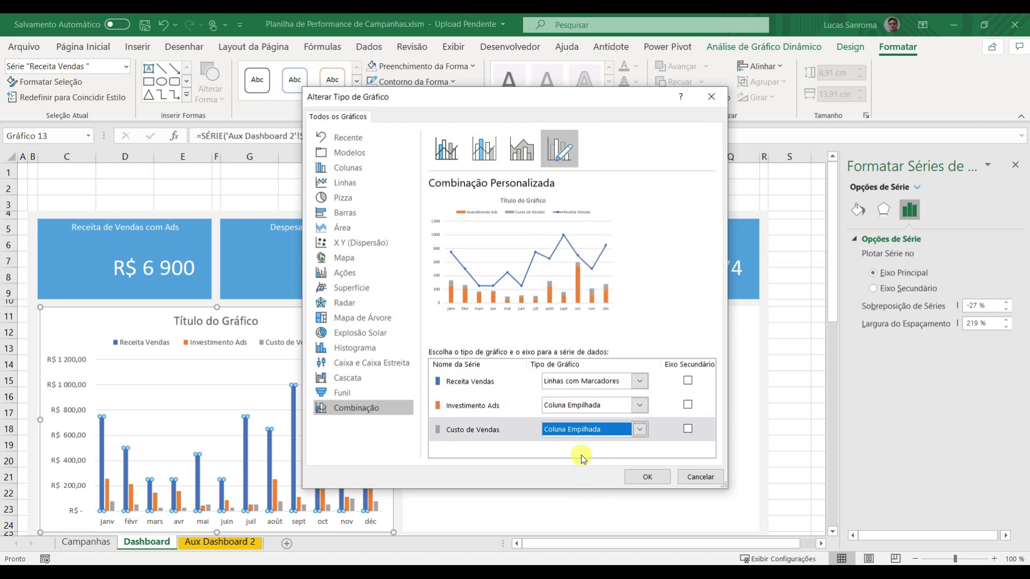
pyautogui.click(648, 477)
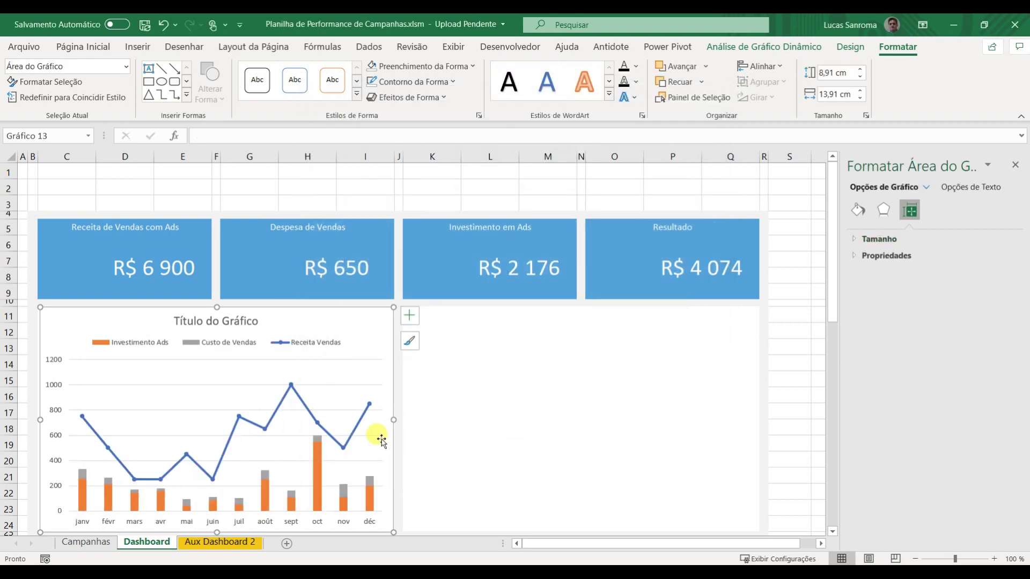
# Step: Set the chart title's font size to 12 and its text to "Custos & Receitas"
pyautogui.click(203, 321)
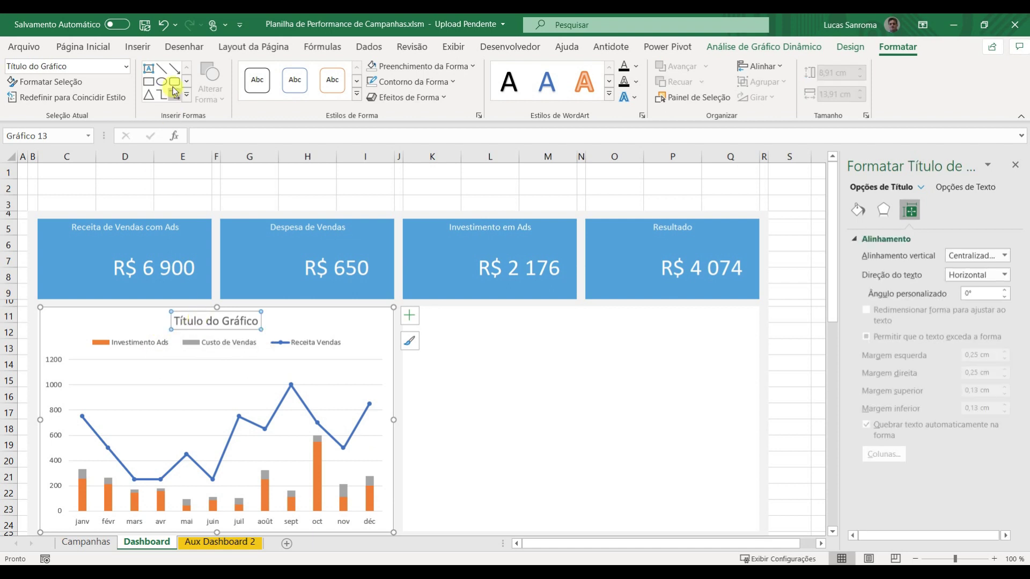
pyautogui.click(96, 48)
pyautogui.click(163, 73)
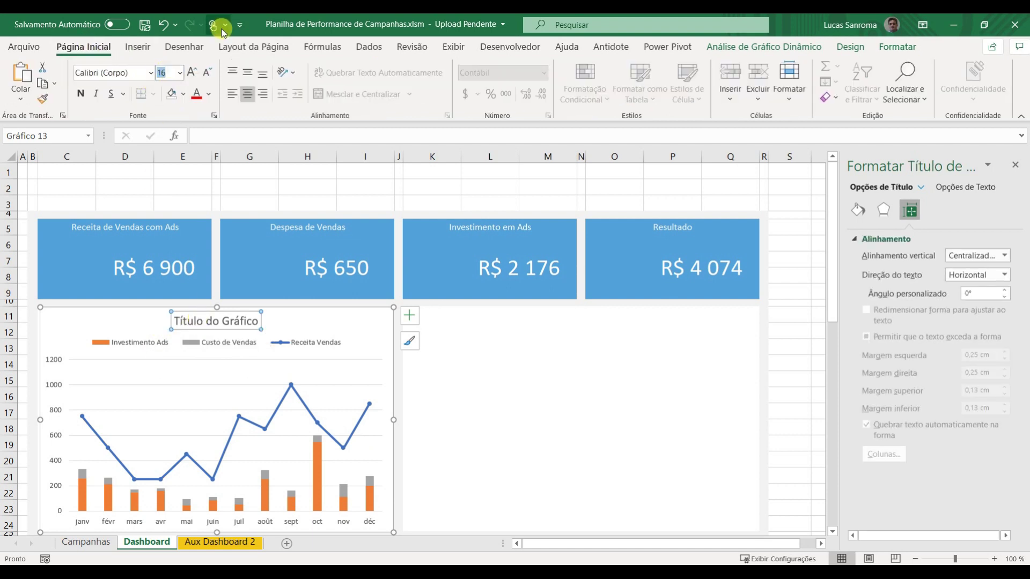
pyautogui.write('12')
pyautogui.press('Return')
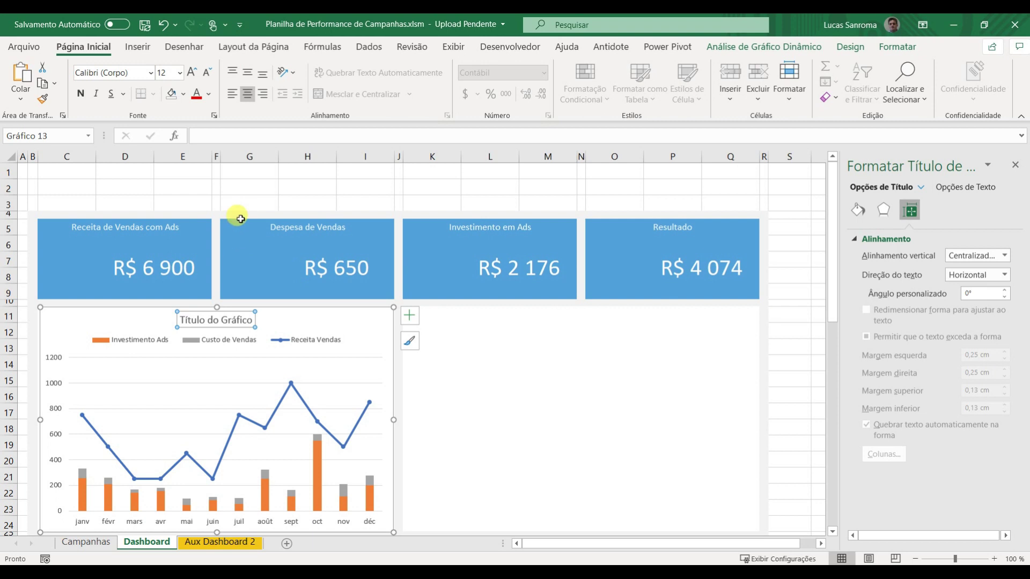
pyautogui.tripleClick(217, 320)
pyautogui.write('Custos')
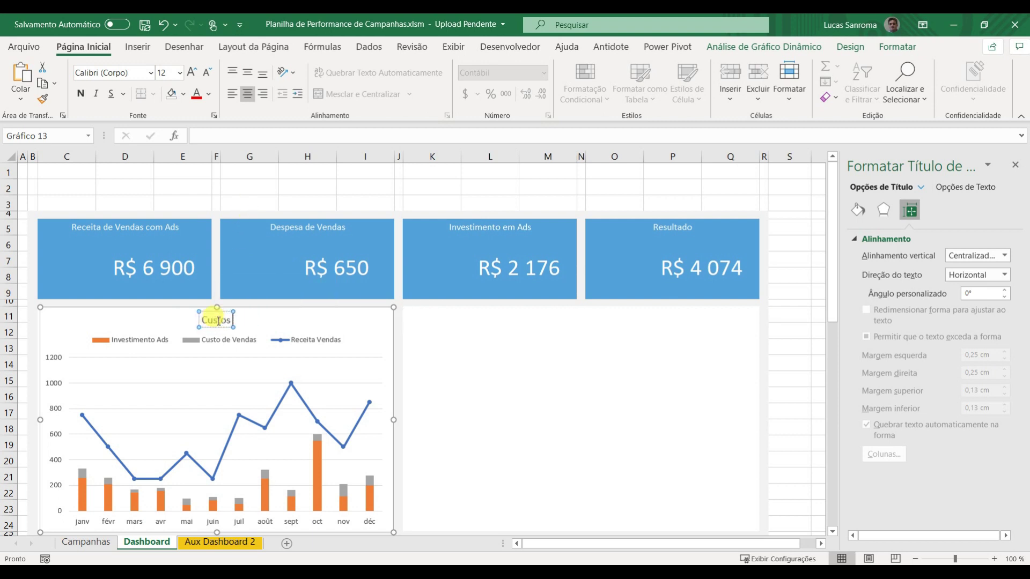
pyautogui.write(' & Receitas')
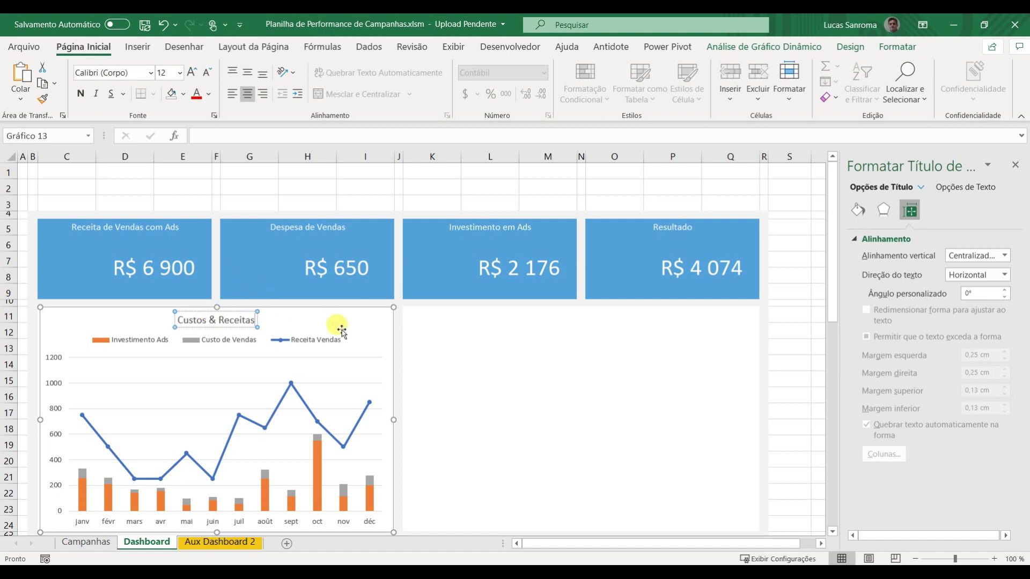
# Step: Give the Receita Vendas line built-in circular markers of size 7
pyautogui.click(351, 432)
pyautogui.click(883, 210)
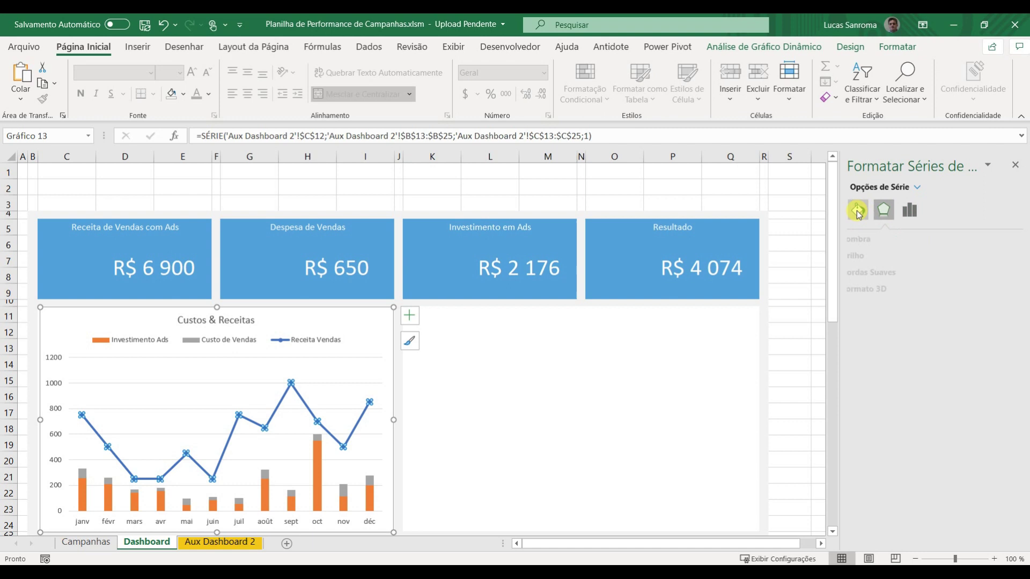
pyautogui.click(858, 210)
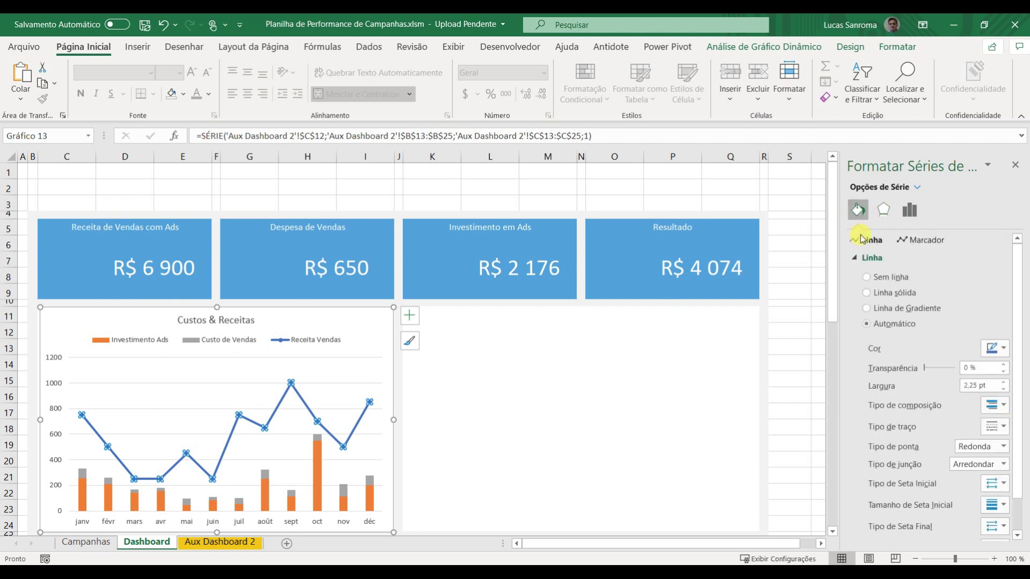
pyautogui.click(922, 241)
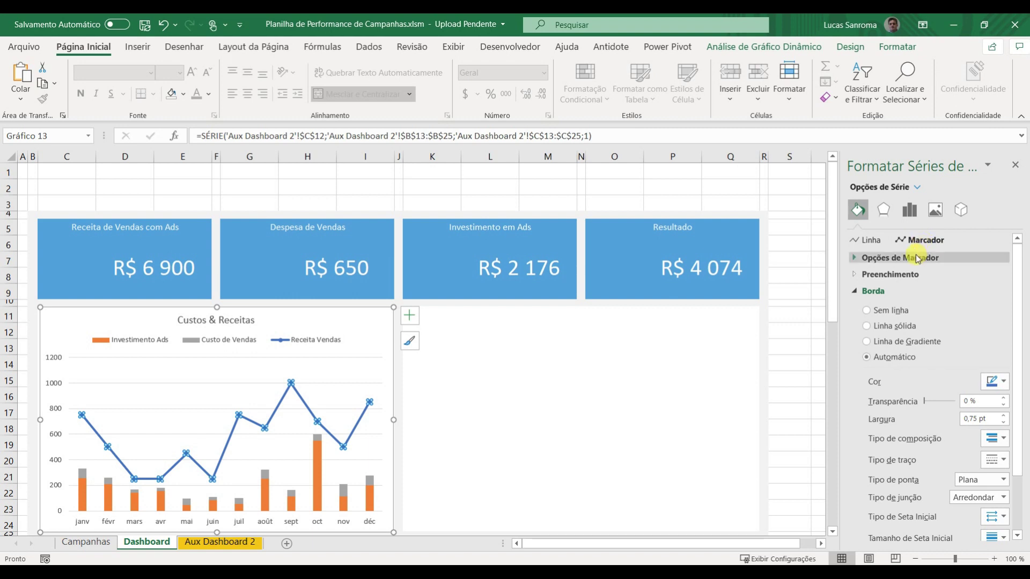
pyautogui.click(912, 257)
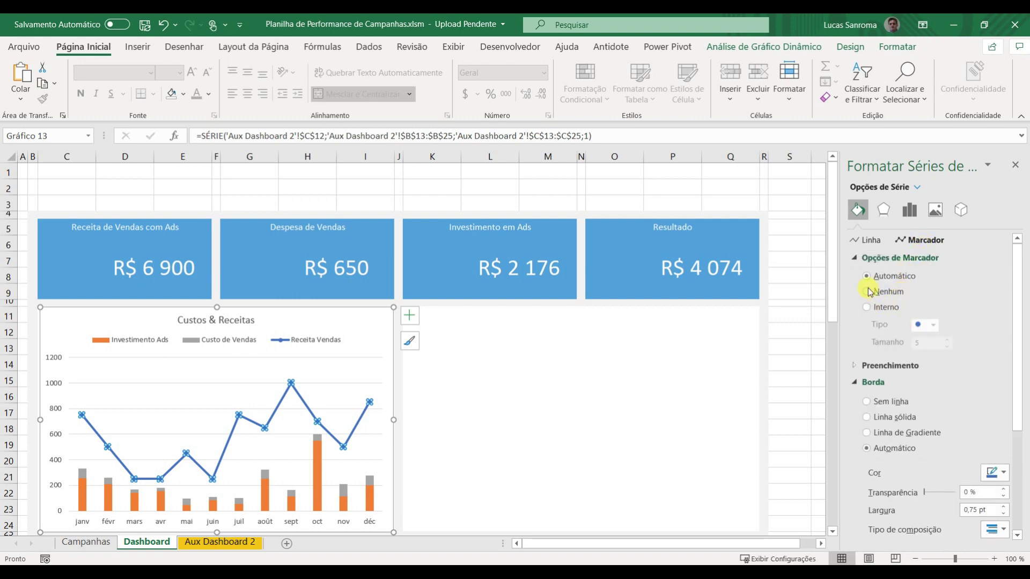
pyautogui.click(886, 308)
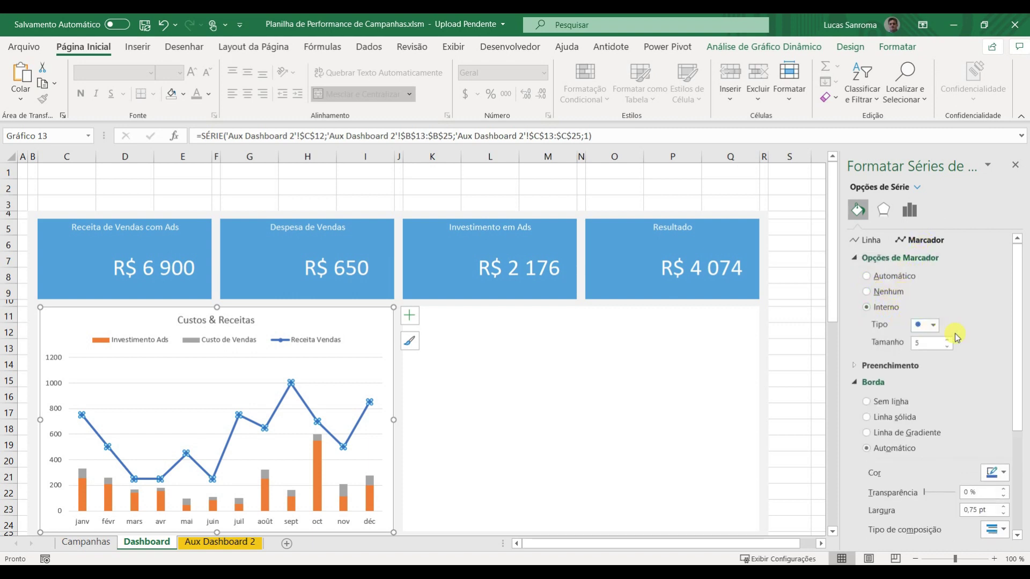
pyautogui.click(937, 326)
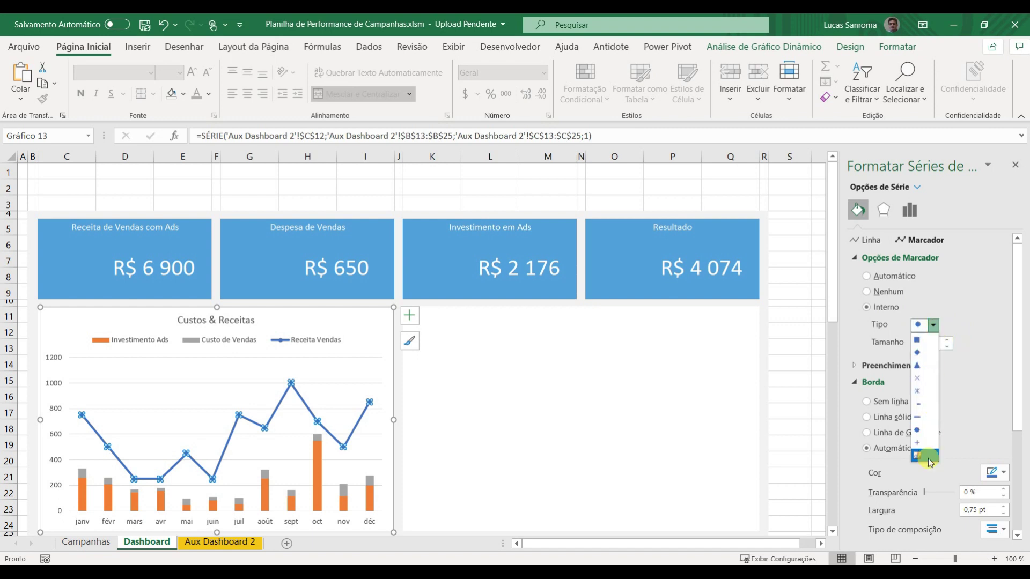
pyautogui.click(944, 367)
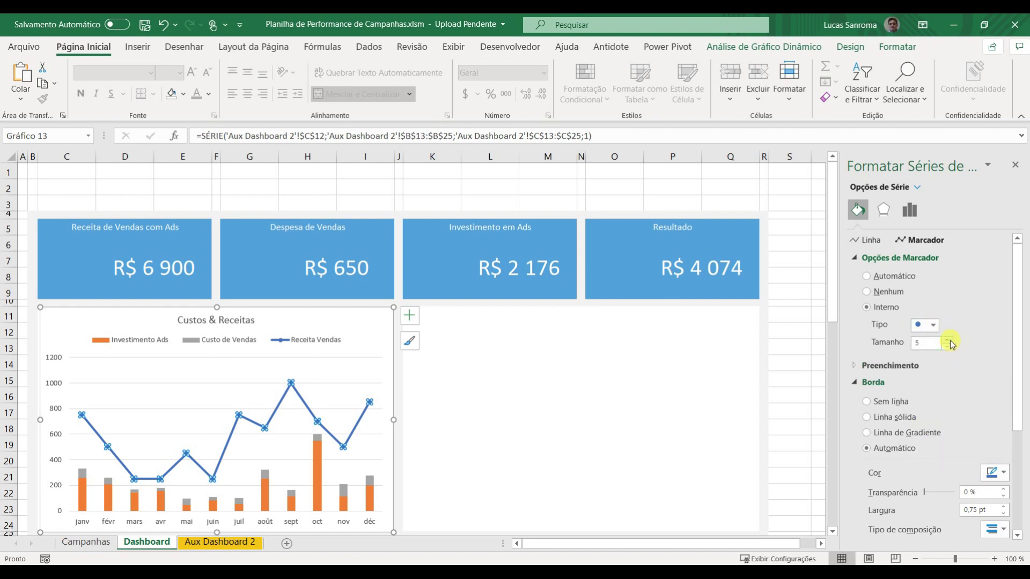
pyautogui.click(948, 340)
pyautogui.click(948, 340)
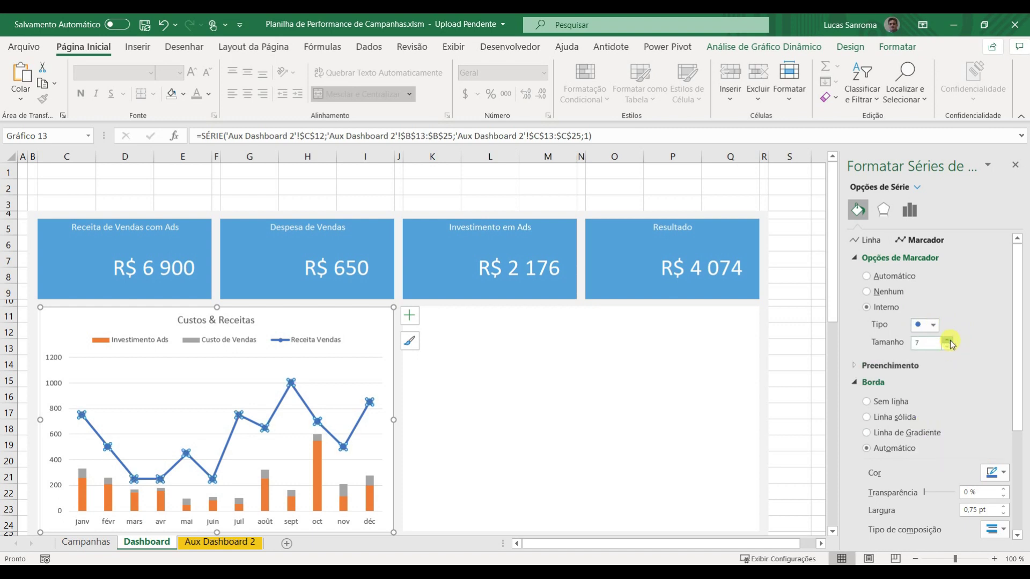
# Step: Fill the Receita Vendas markers with solid white and set their border width to 1 pt
pyautogui.click(910, 365)
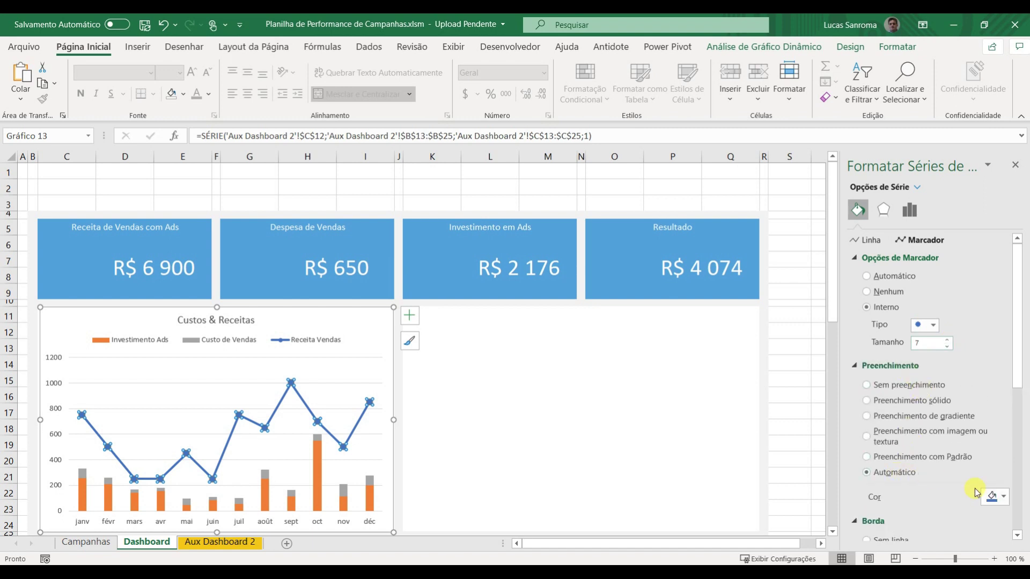
pyautogui.click(904, 402)
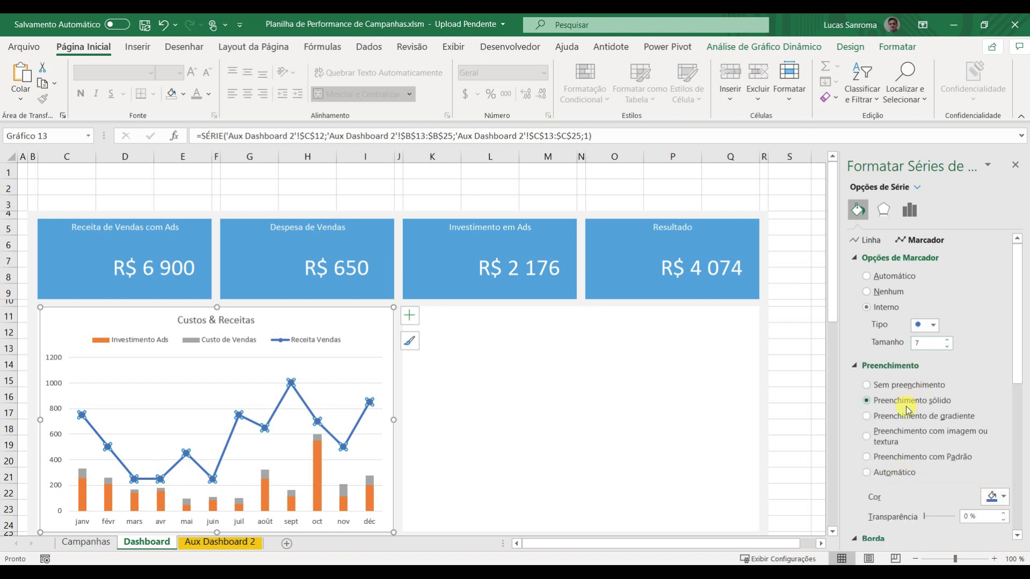
pyautogui.click(1005, 502)
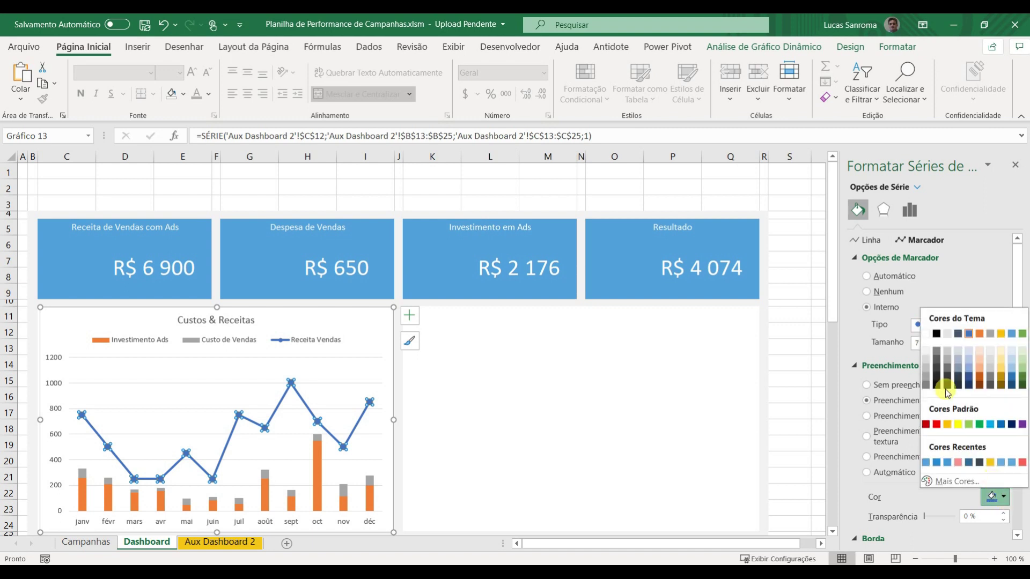
pyautogui.click(921, 337)
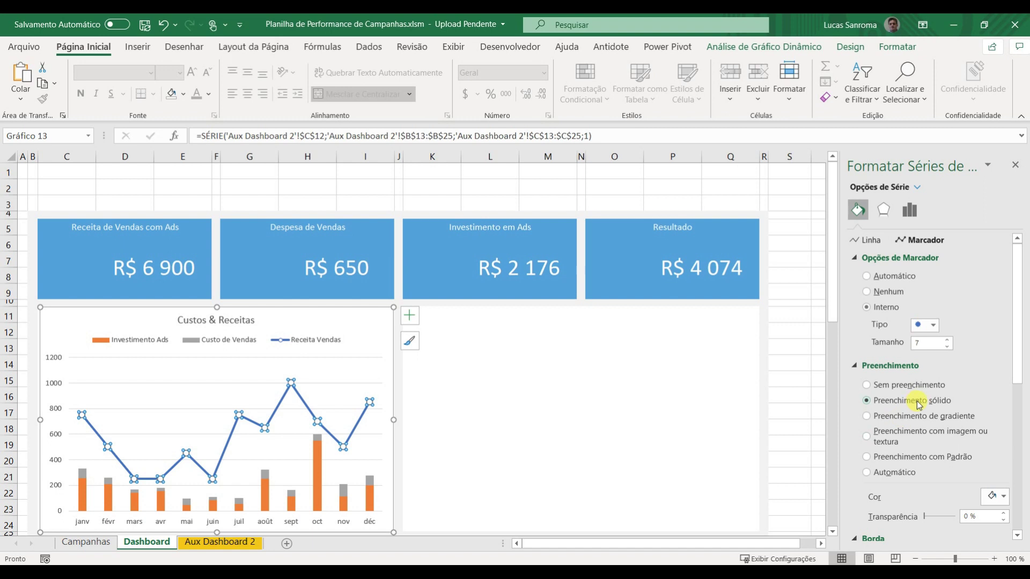
pyautogui.scroll(-5, 918, 403)
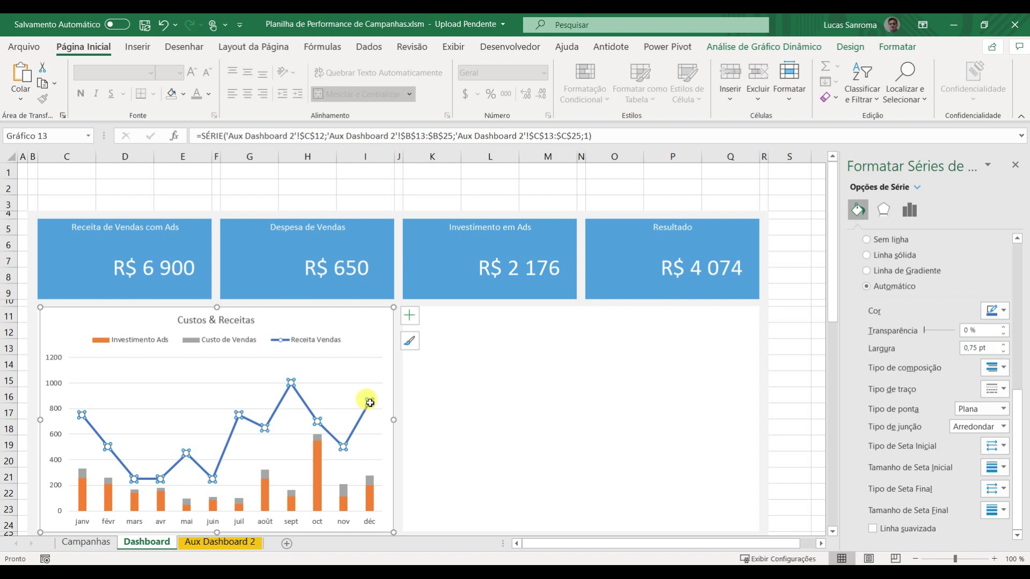
pyautogui.click(1003, 345)
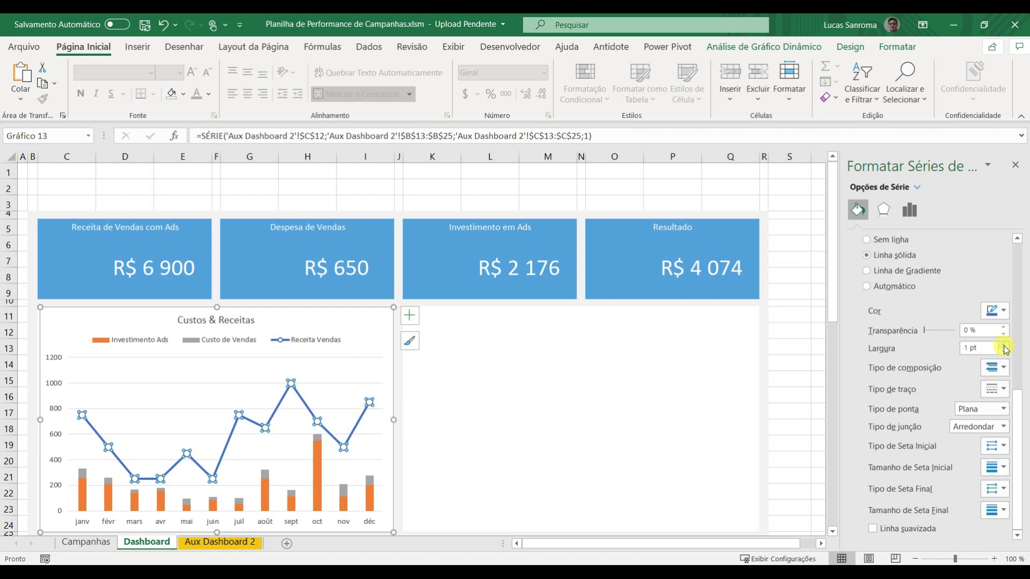
pyautogui.click(482, 402)
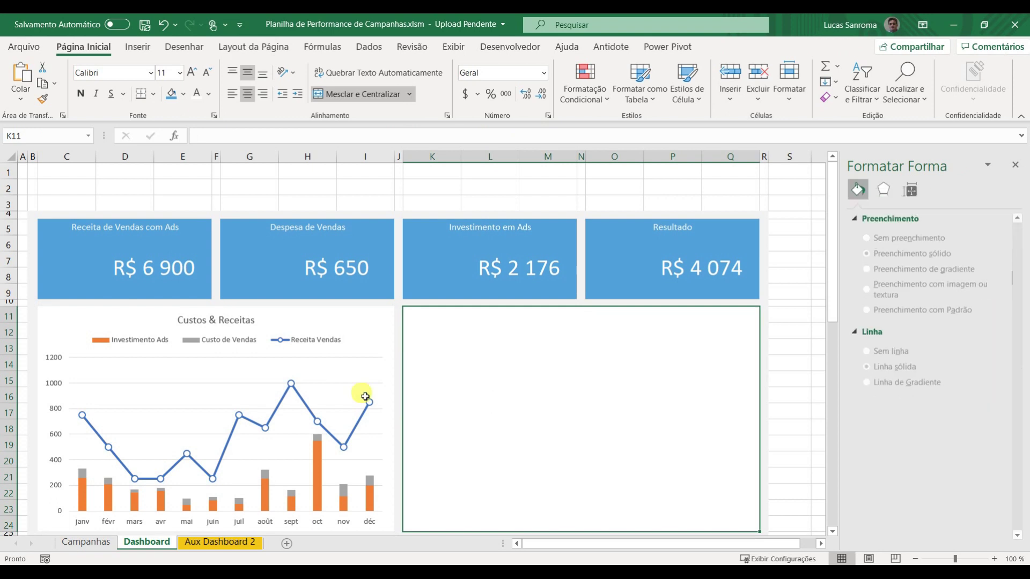
# Step: Change the outline of the Receita Vendas line in the Custos & Receitas chart to the cards' light blue
pyautogui.click(281, 402)
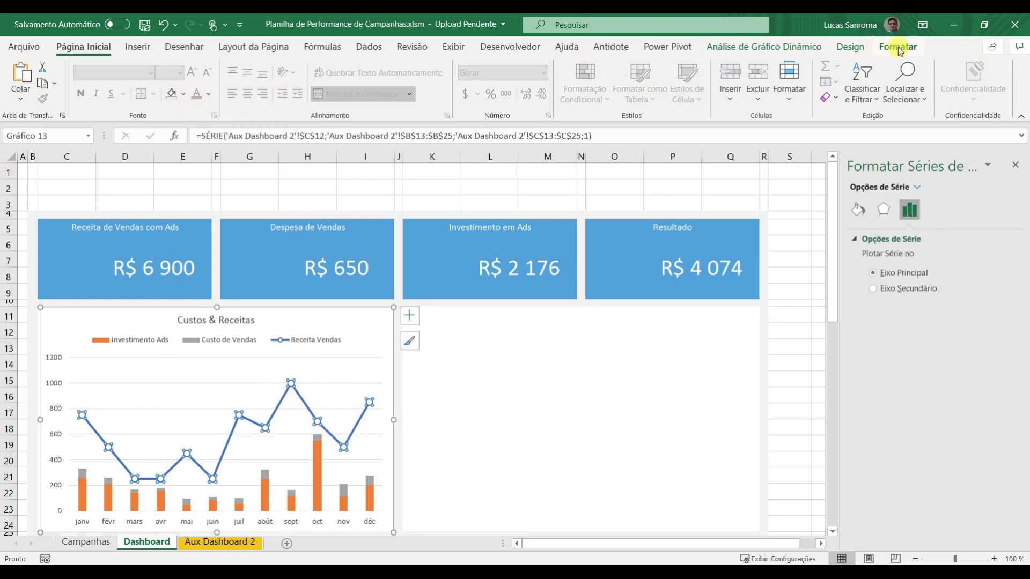
pyautogui.click(853, 47)
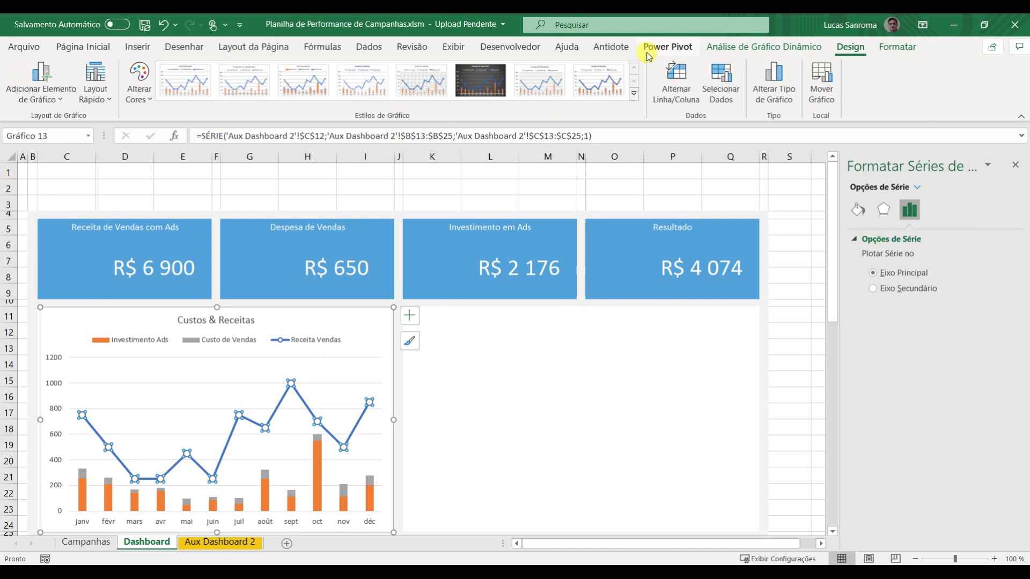
pyautogui.click(897, 47)
pyautogui.click(418, 83)
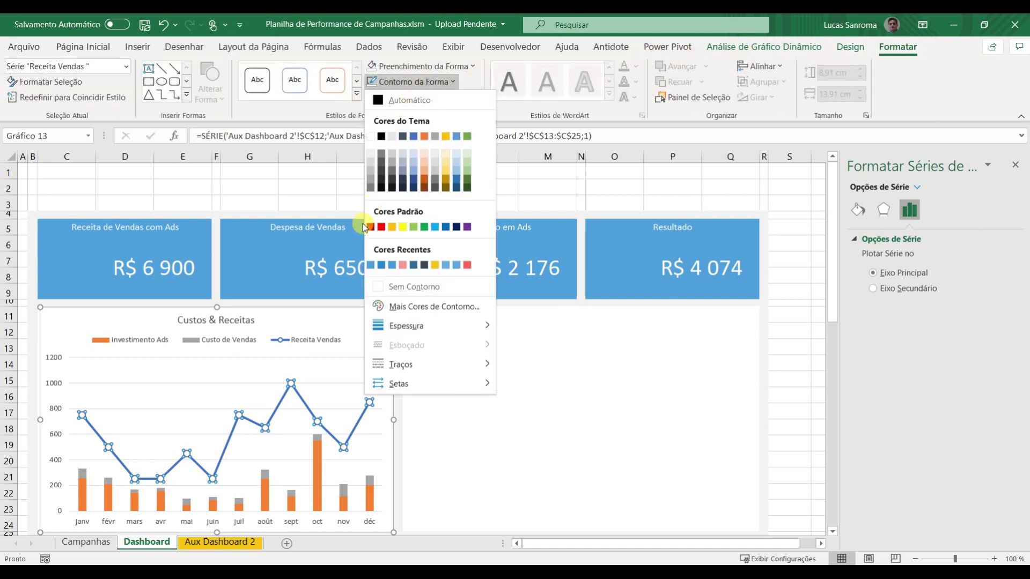
pyautogui.click(369, 265)
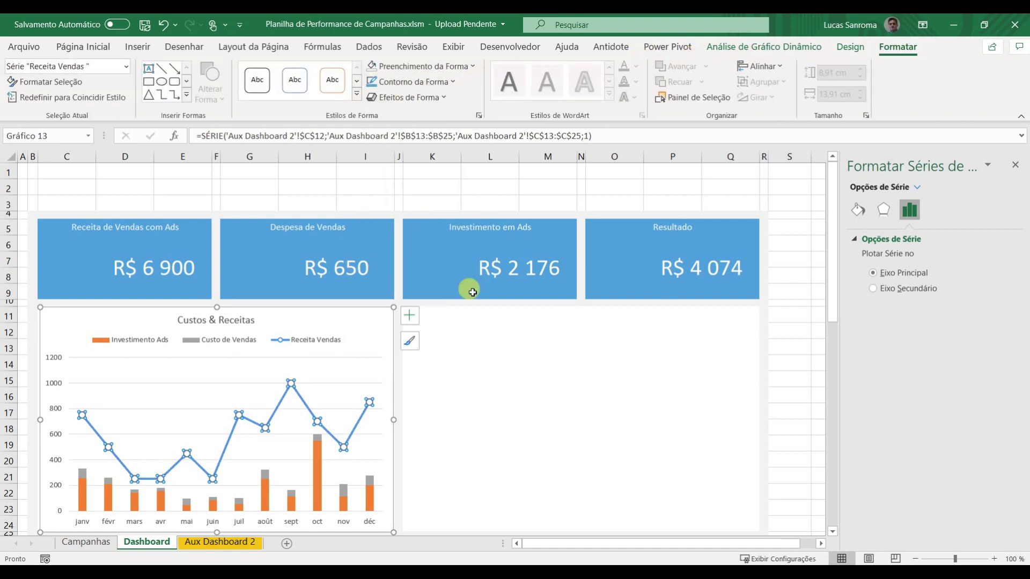
pyautogui.press('Escape')
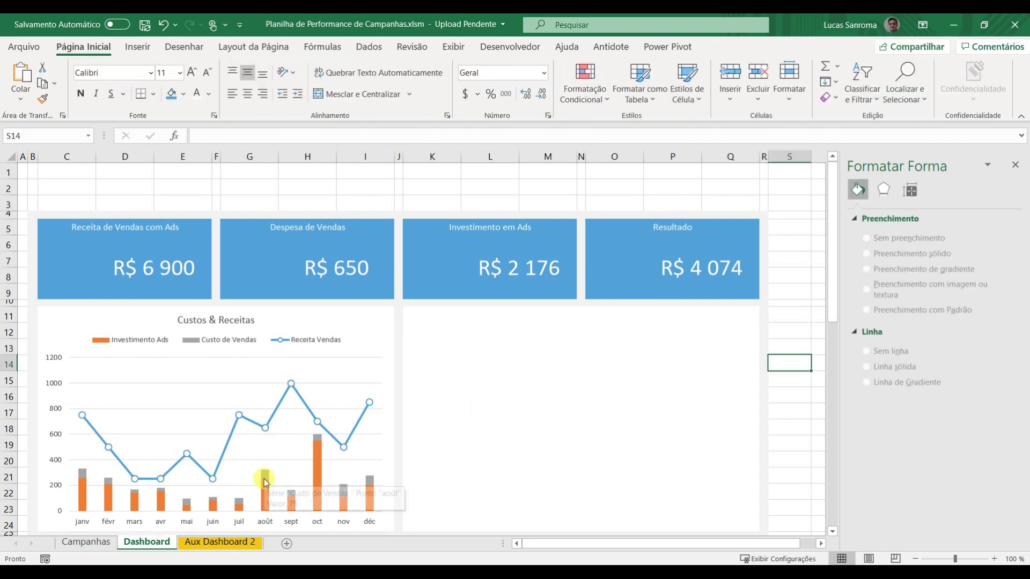
# Step: Fill the Investimento Ads columns with dark slate grey and the Custo de Vendas columns with dark blue
pyautogui.click(265, 491)
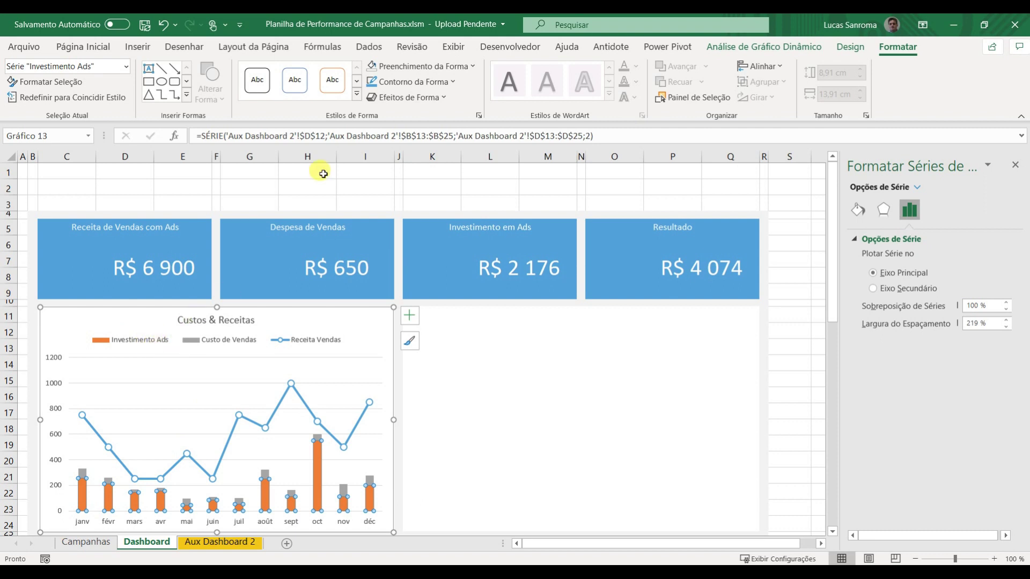
pyautogui.click(395, 67)
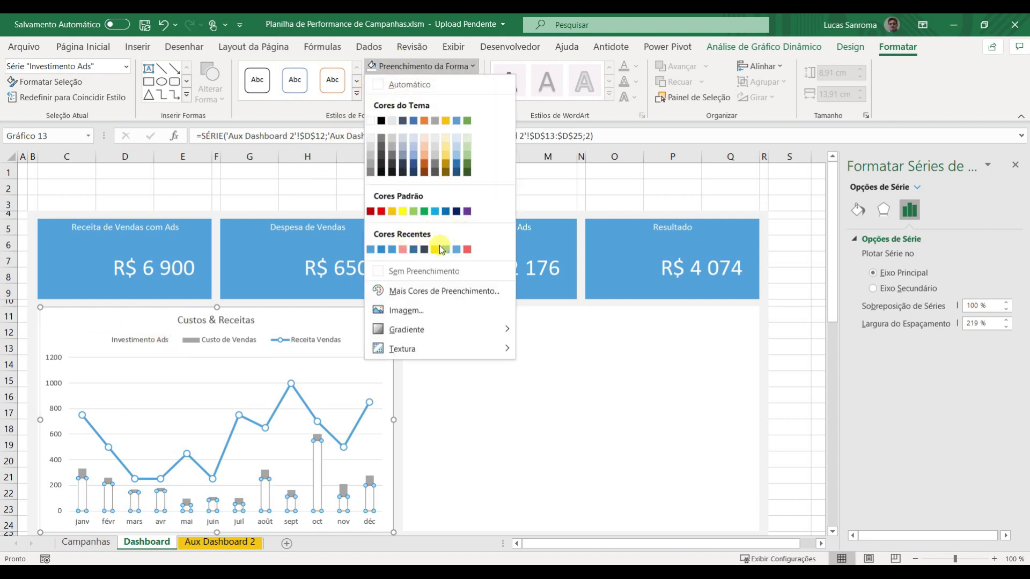
pyautogui.click(424, 250)
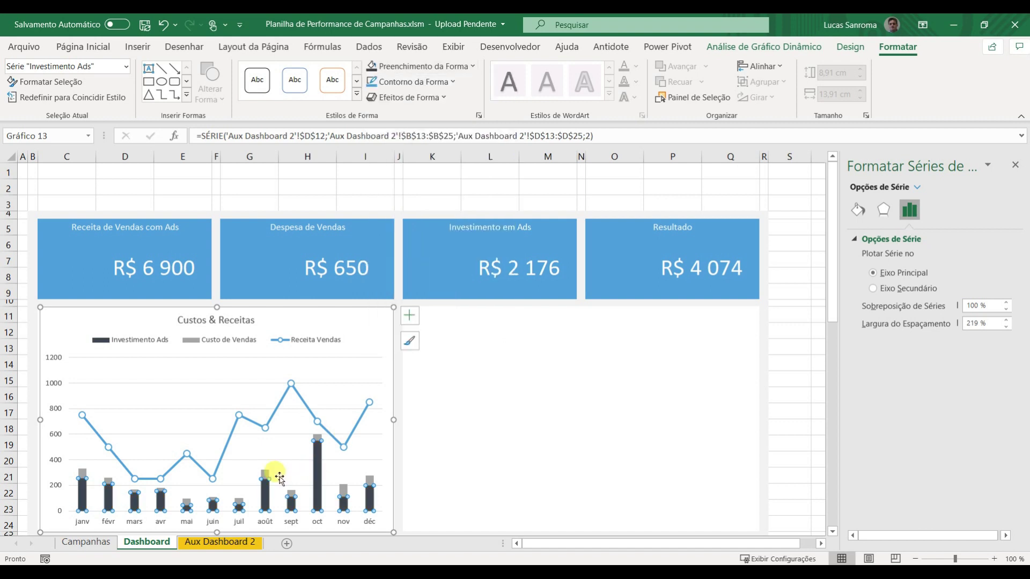
pyautogui.click(262, 475)
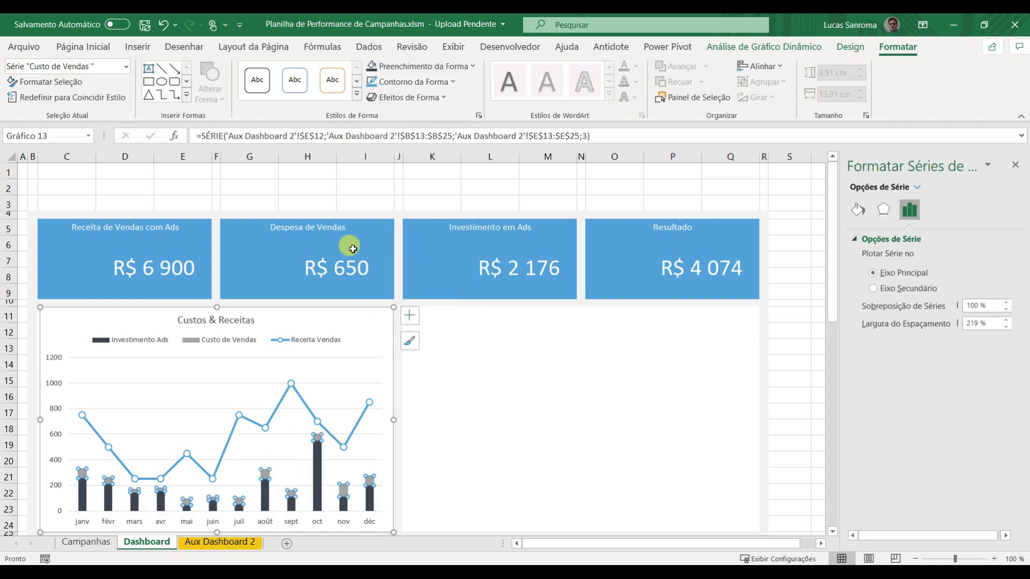
pyautogui.click(400, 68)
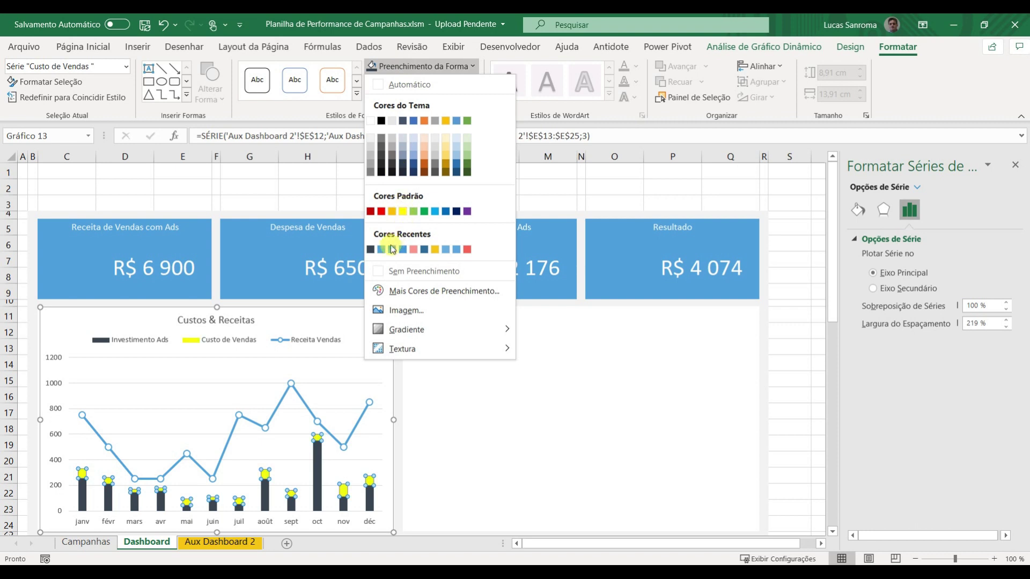
pyautogui.click(424, 250)
pyautogui.click(795, 359)
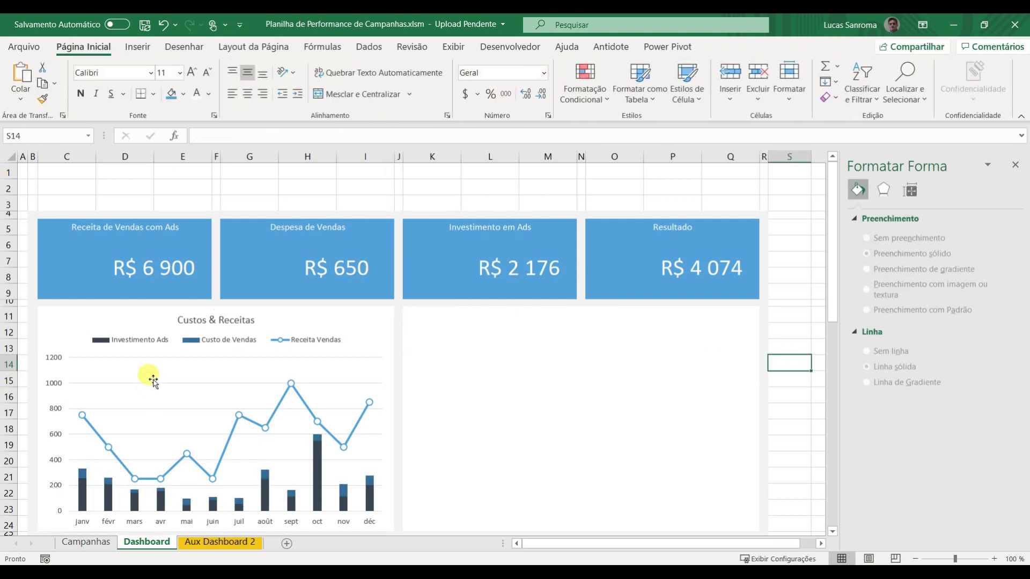
# Step: Format the chart's vertical axis numbers as Moeda with the symbol R$ Português (Brasil) and 0 decimal places
pyautogui.click(53, 364)
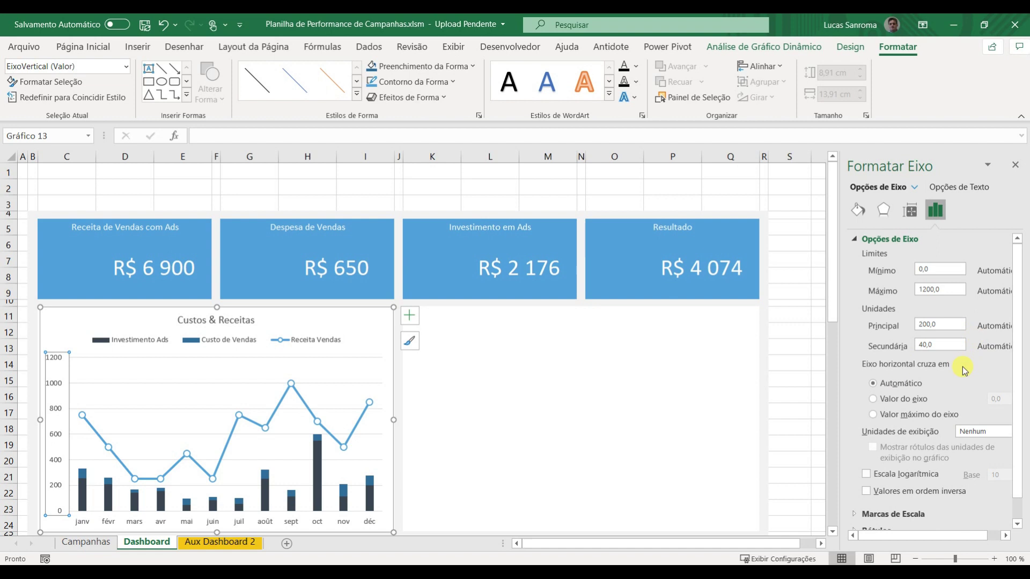
pyautogui.scroll(-1, 962, 367)
pyautogui.click(890, 523)
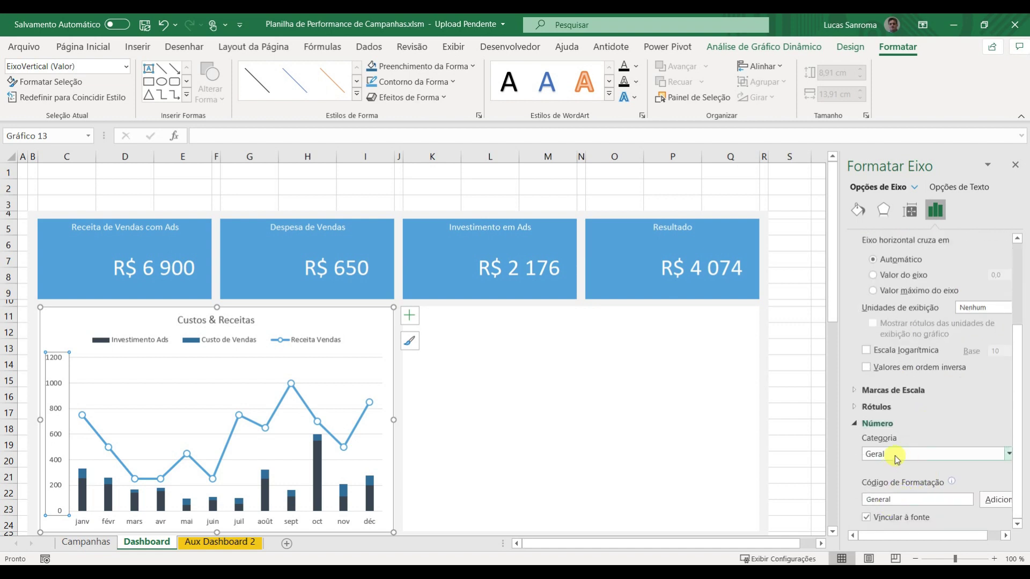
pyautogui.click(895, 456)
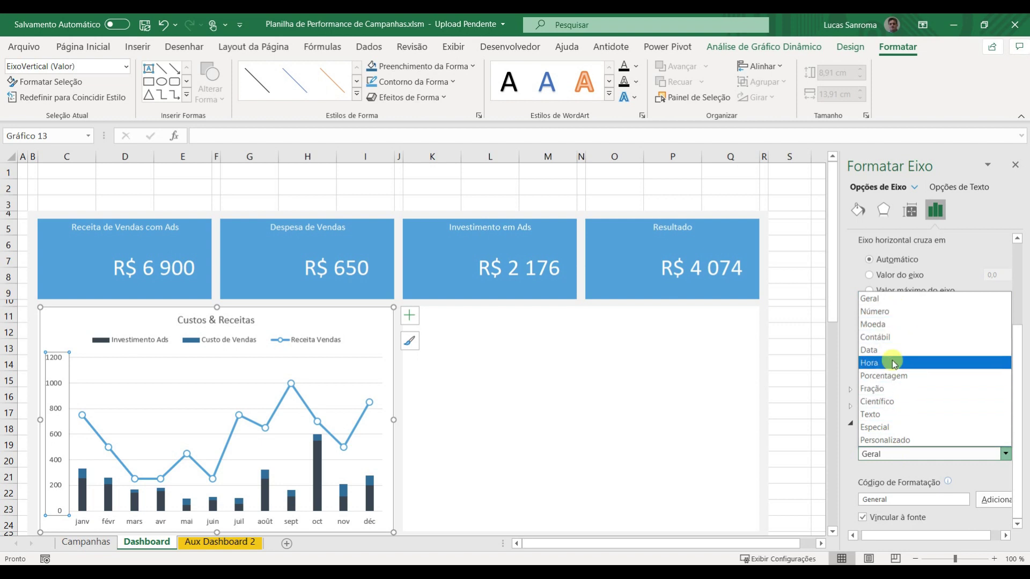
pyautogui.click(893, 324)
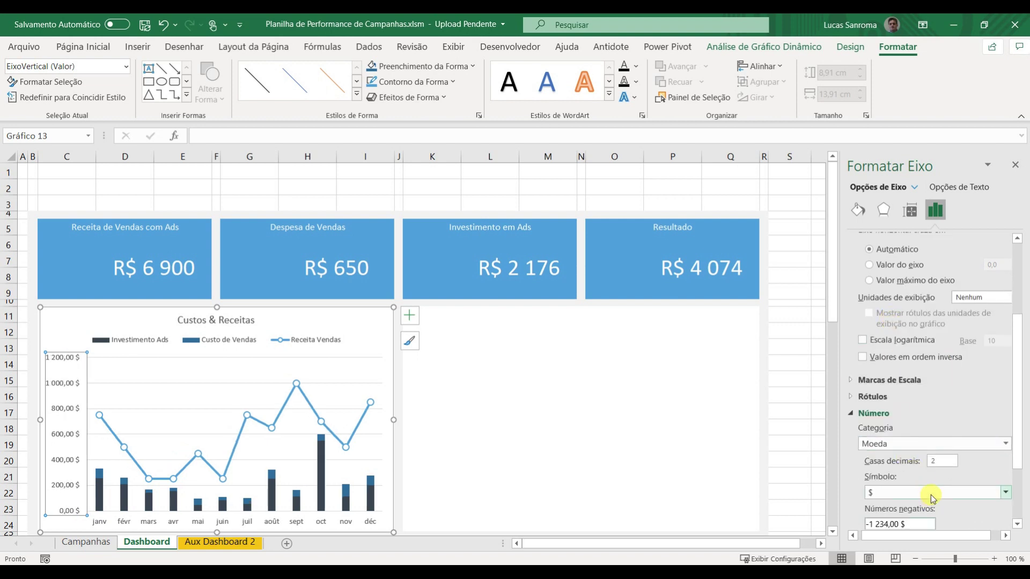
pyautogui.click(933, 493)
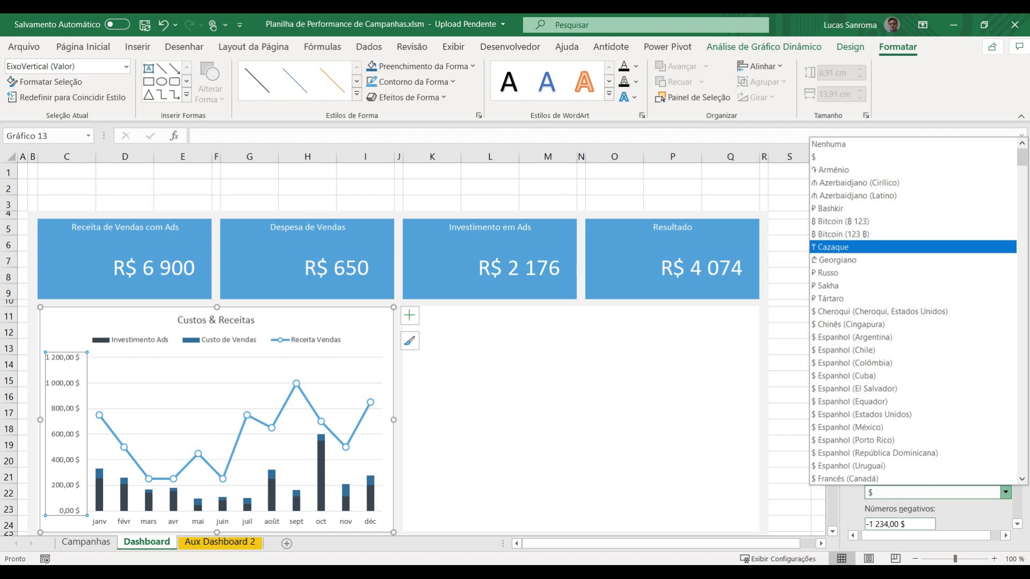
pyautogui.moveTo(1018, 161); pyautogui.dragTo(1018, 297)
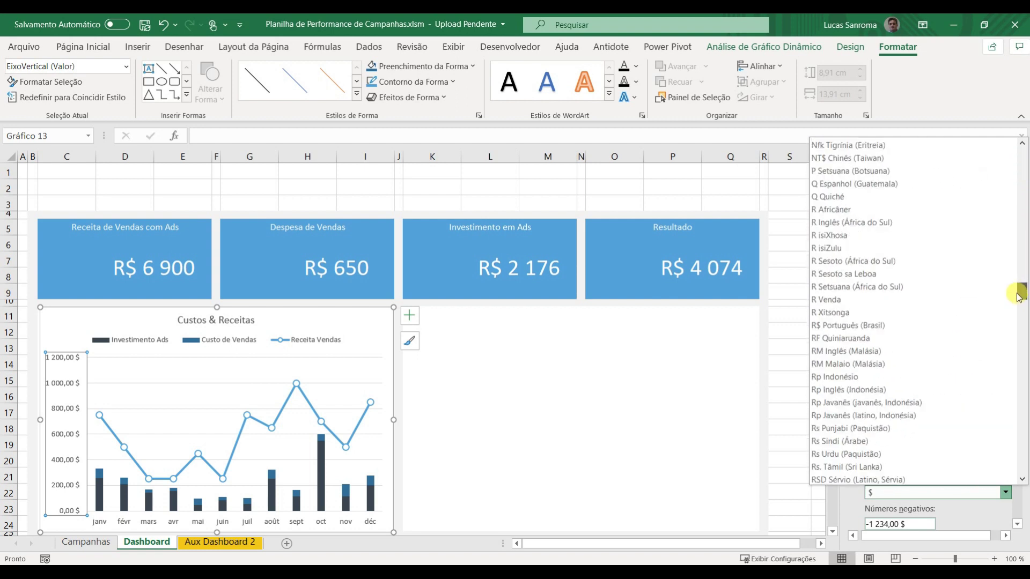
pyautogui.click(909, 325)
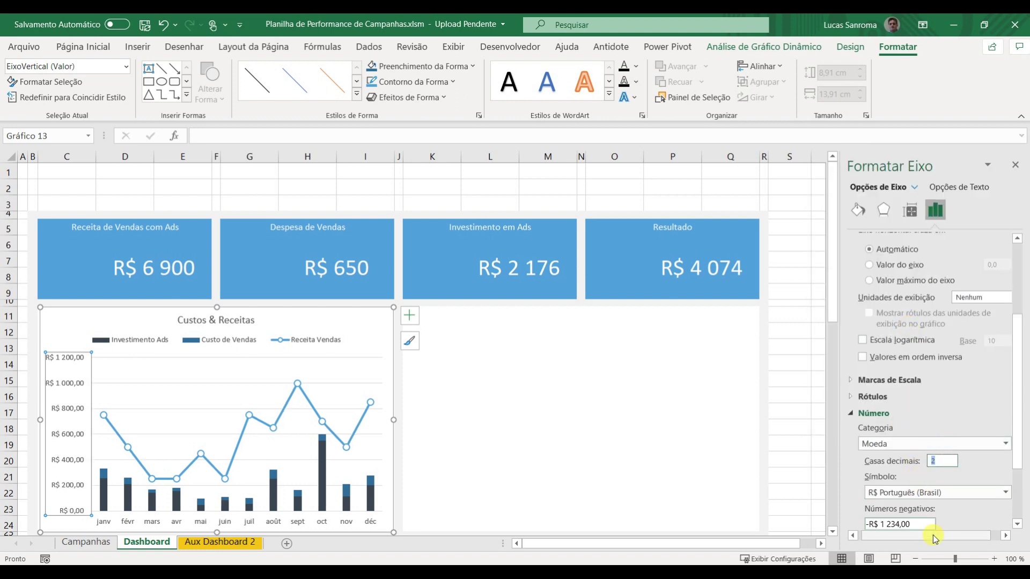
pyautogui.write('0')
pyautogui.press('Return')
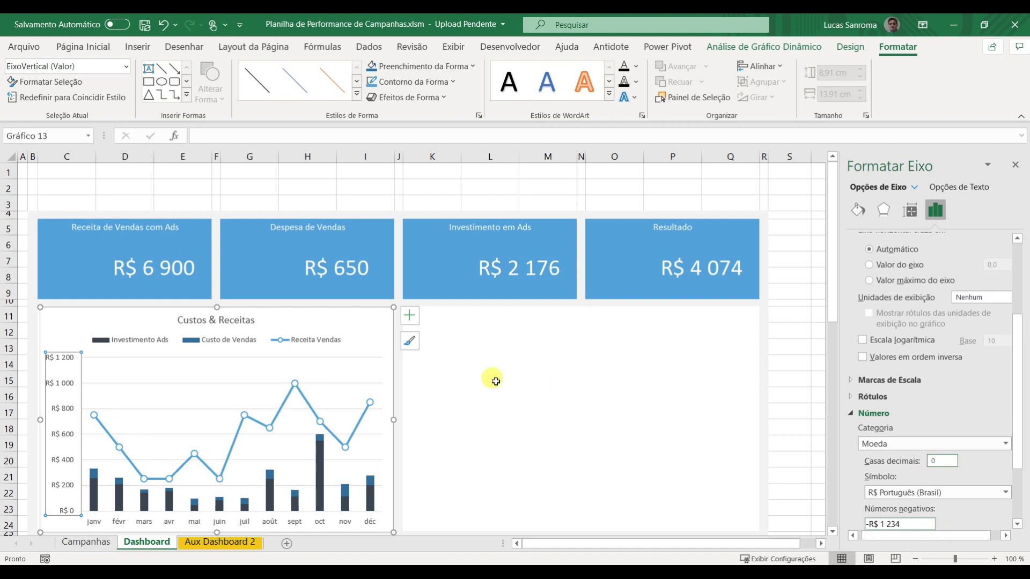
# Step: Add primary vertical gridlines to the Custos & Receitas chart
pyautogui.click(411, 318)
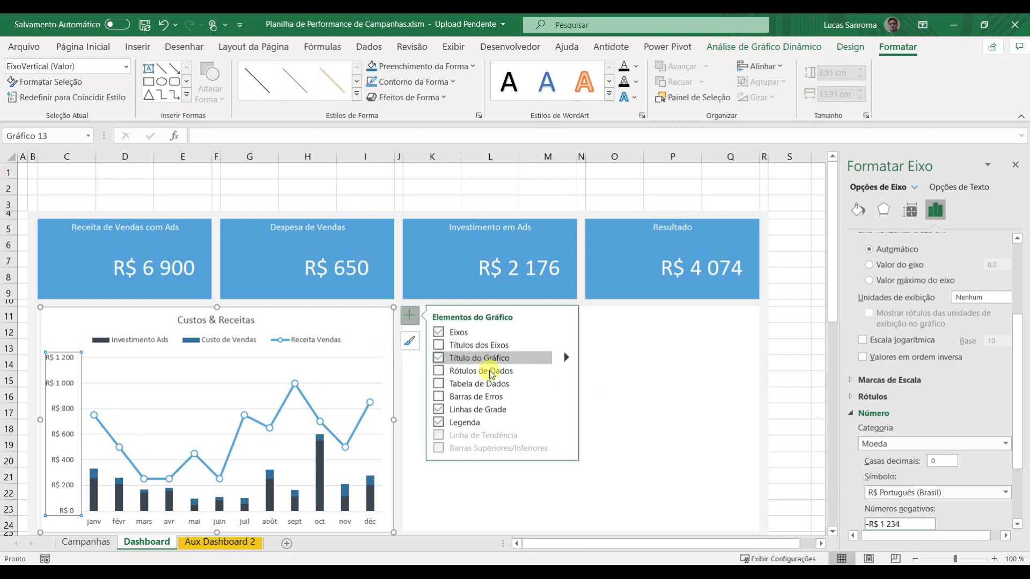
pyautogui.click(564, 408)
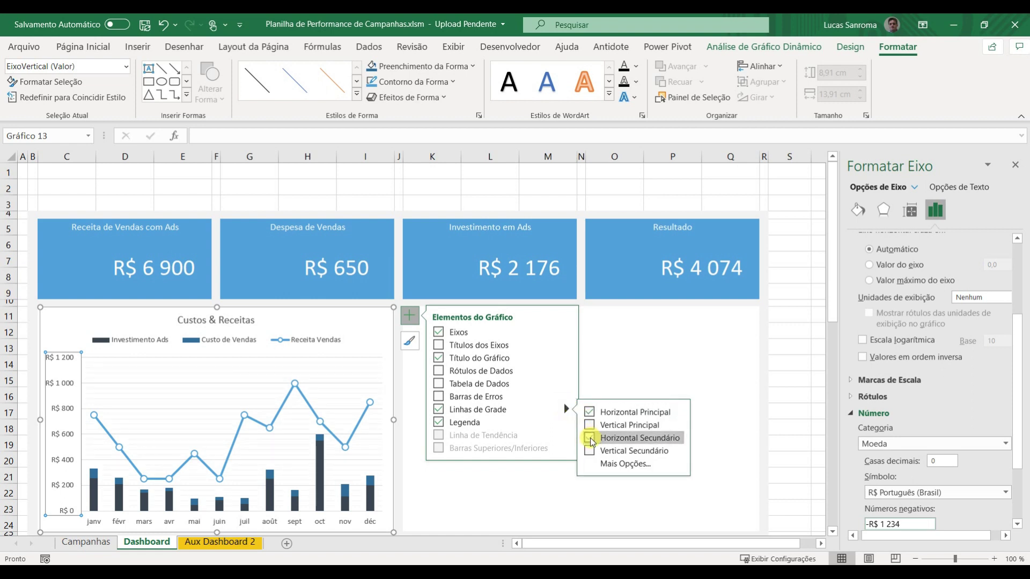
pyautogui.click(588, 424)
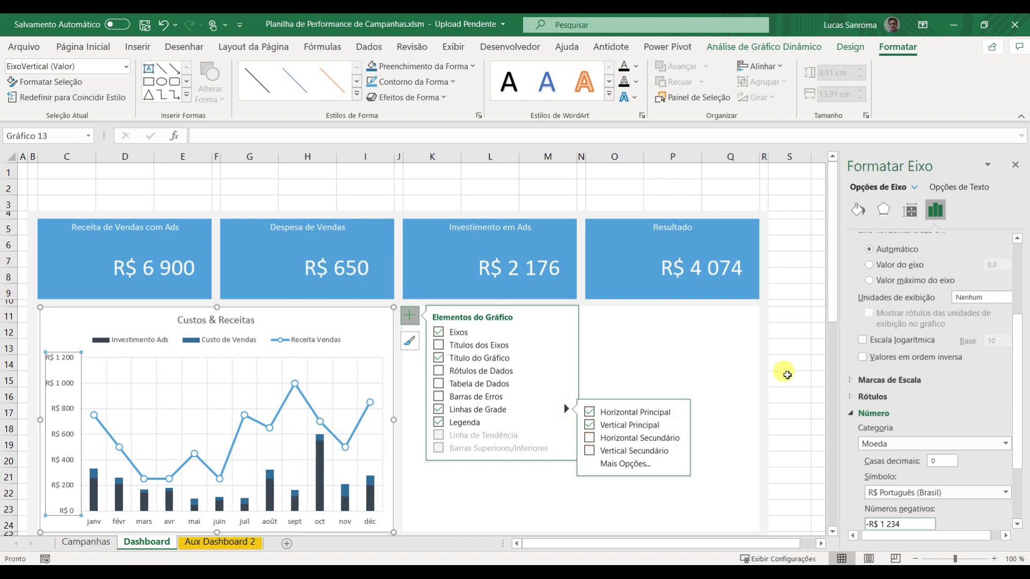
# Step: Give the chart's vertical gridlines a dashed outline in the lightest grey theme shade
pyautogui.click(256, 369)
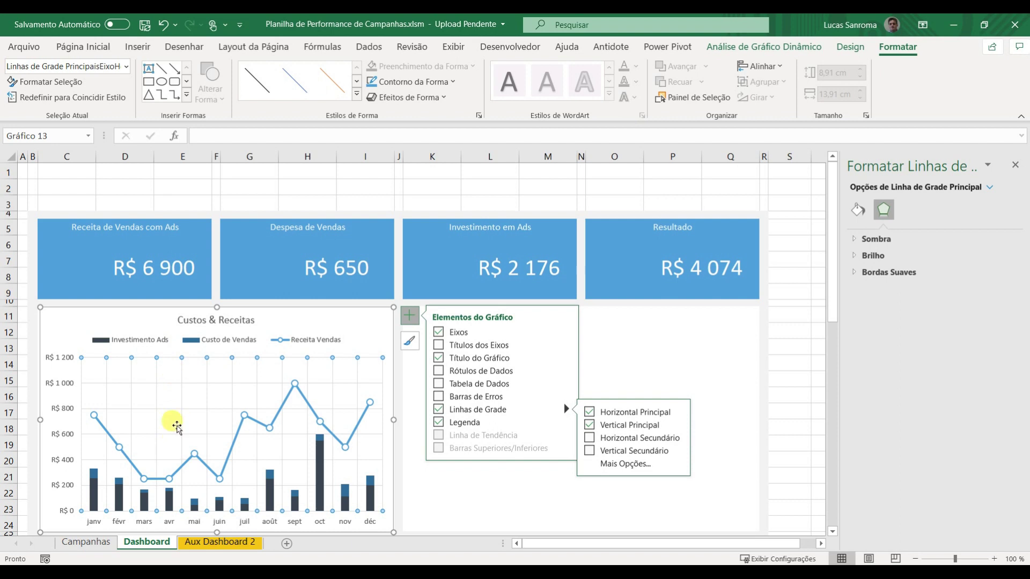
pyautogui.click(417, 86)
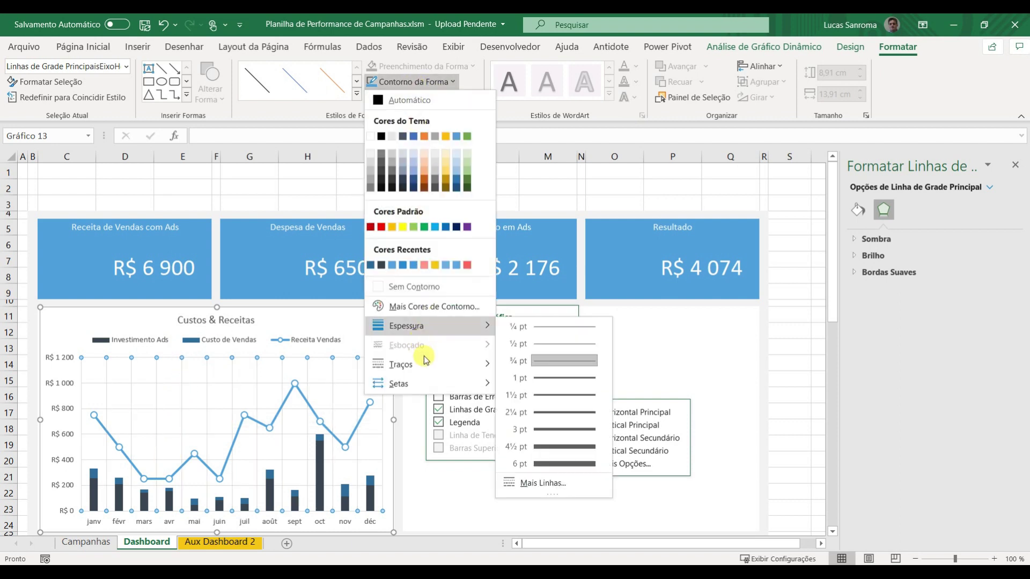
pyautogui.moveTo(420, 364)
pyautogui.click(517, 394)
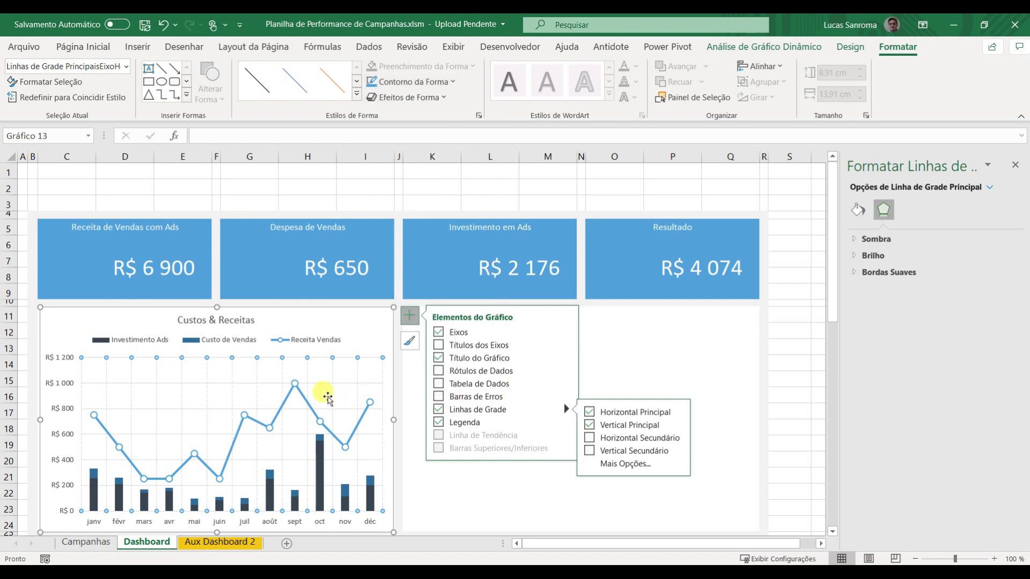
pyautogui.click(399, 82)
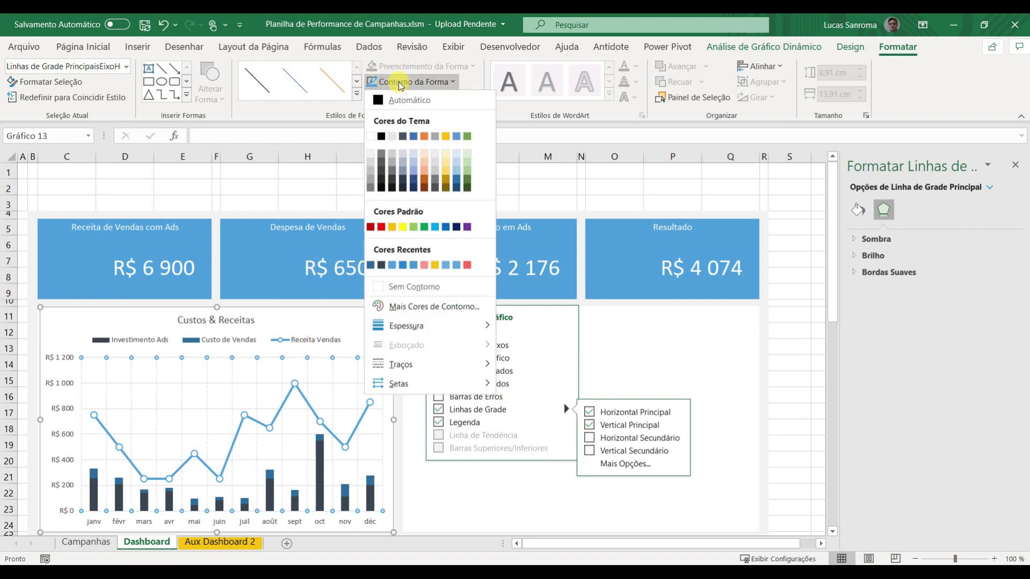
pyautogui.click(369, 152)
# Step: Restyle the chart's horizontal gridlines with a dashed, very light grey outline to match the vertical ones
pyautogui.click(267, 384)
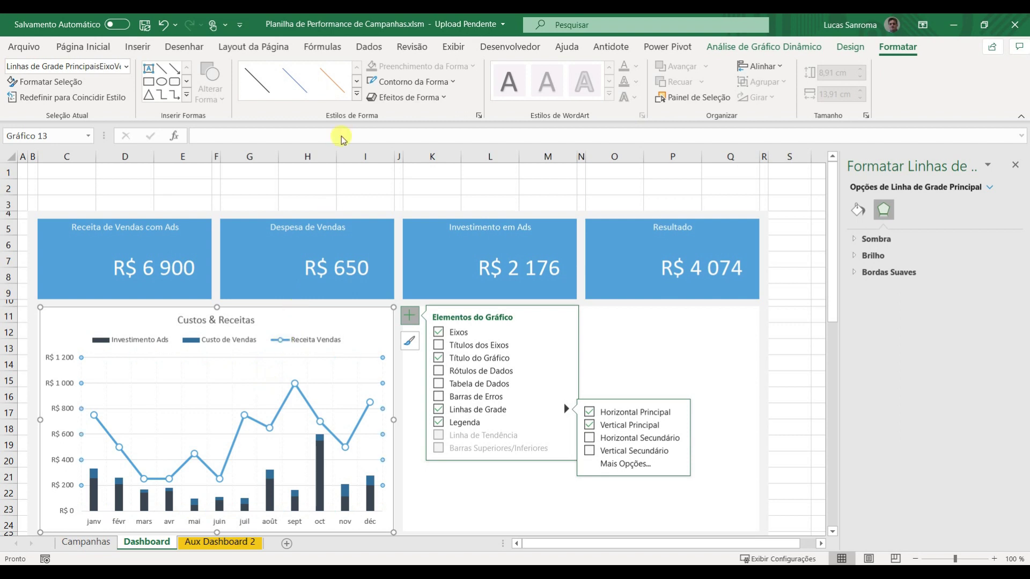
pyautogui.click(400, 82)
pyautogui.moveTo(399, 365)
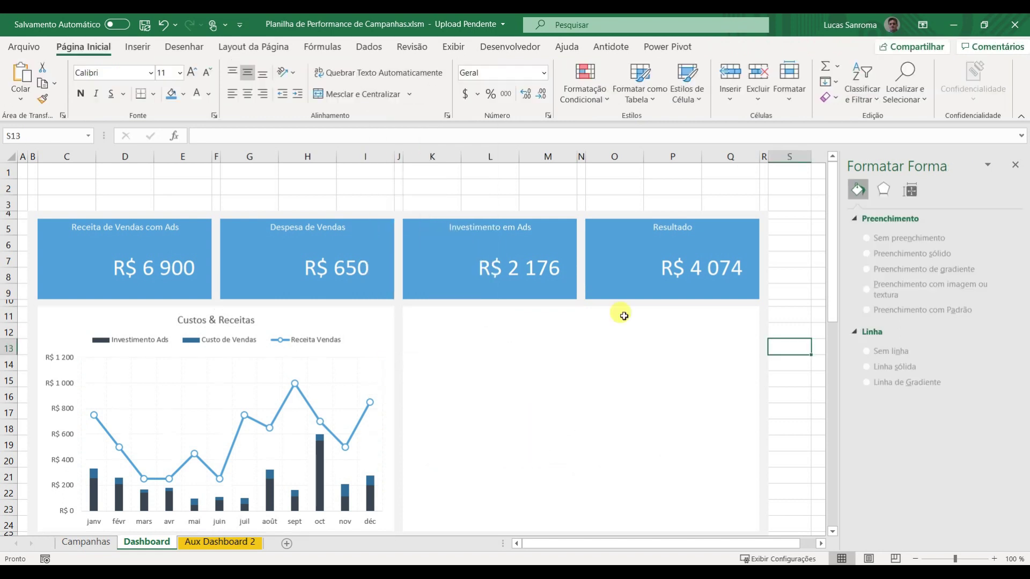
# Step: Insert a 2D clustered column pivot chart from the monthly Resultado pivot table on the Aux Dashboard 2 sheet
pyautogui.scroll(-2, 536, 324)
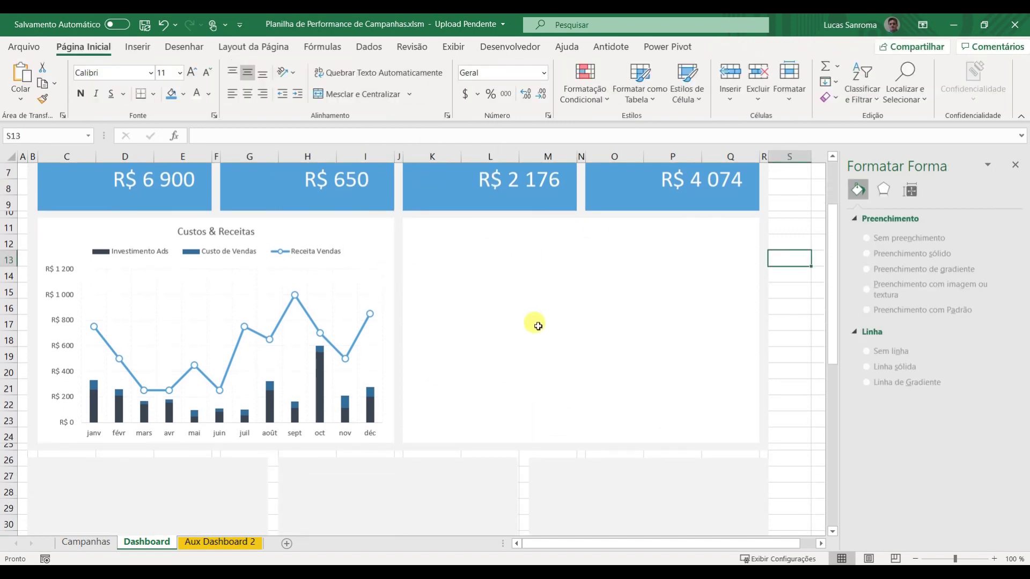
pyautogui.scroll(1, 538, 326)
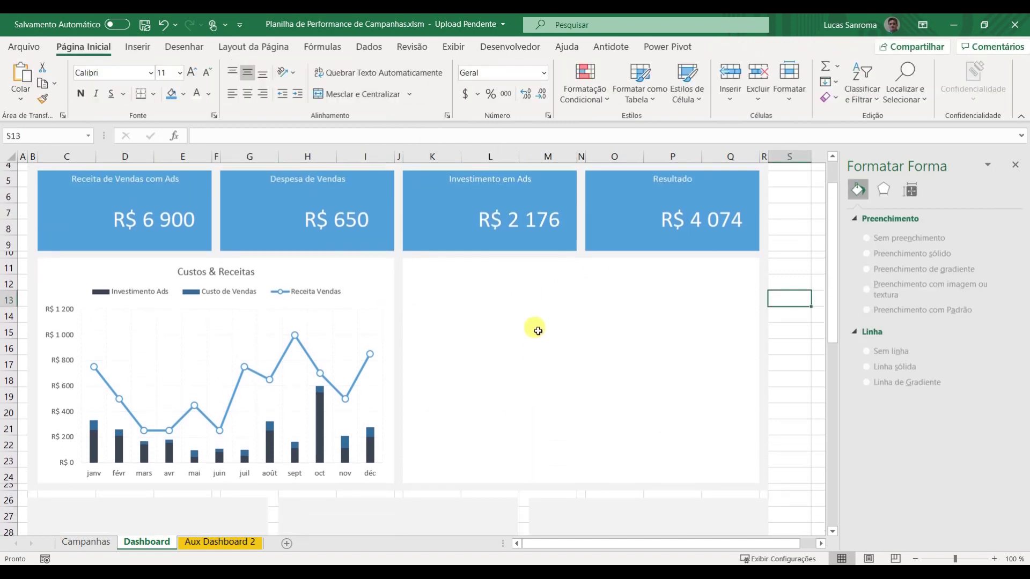
pyautogui.click(210, 542)
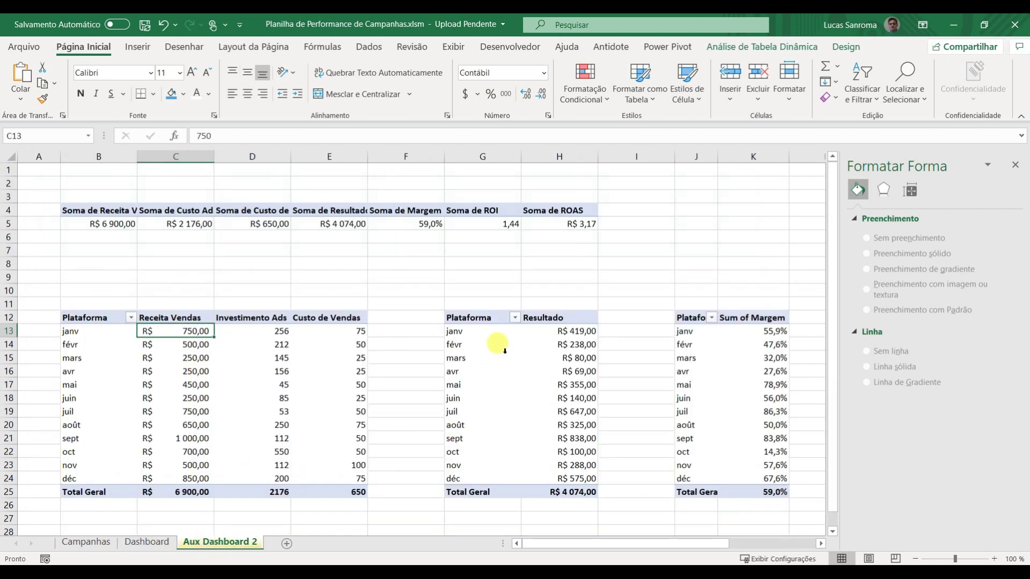
pyautogui.click(562, 344)
pyautogui.click(551, 356)
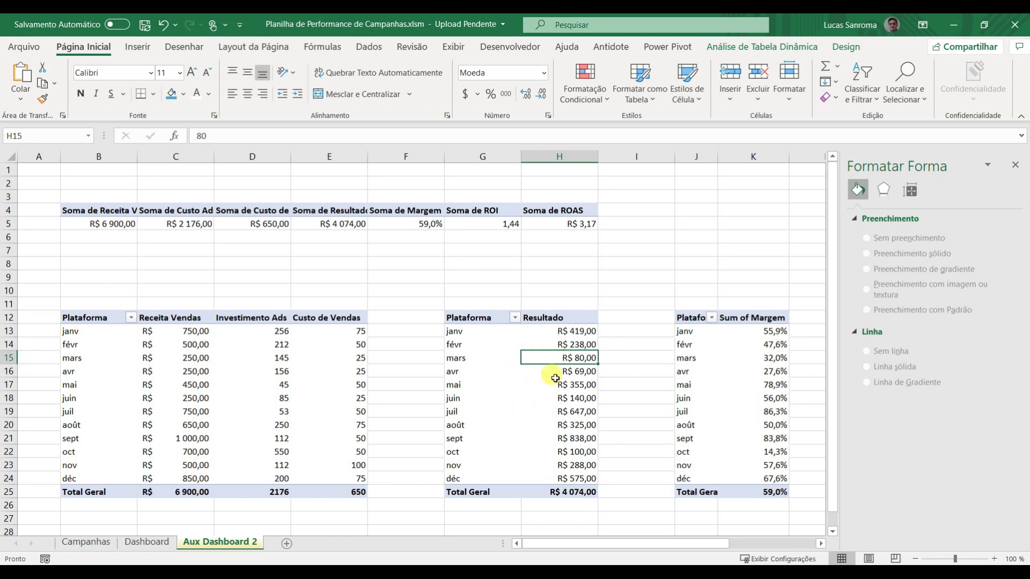
pyautogui.click(138, 47)
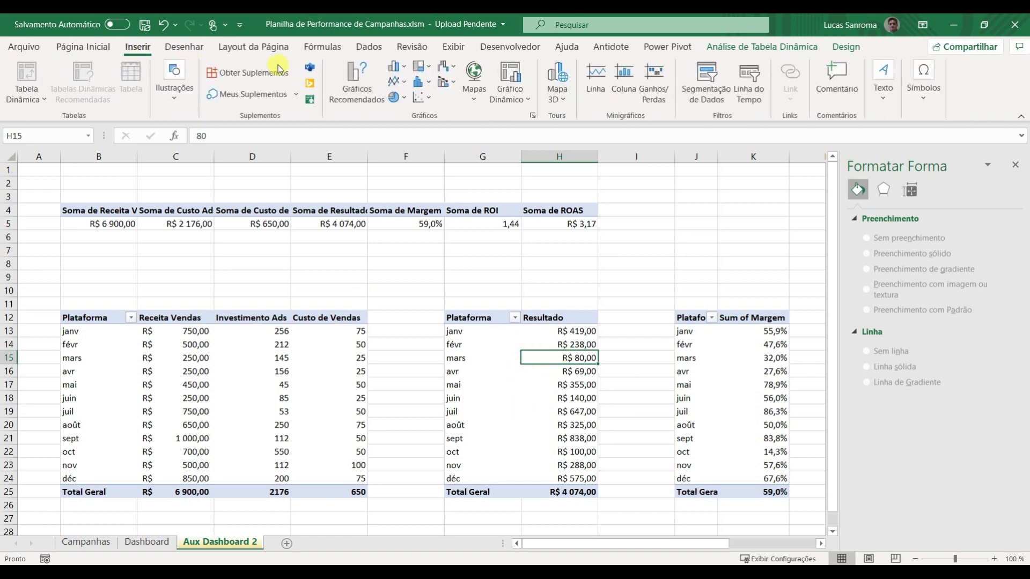
pyautogui.click(398, 67)
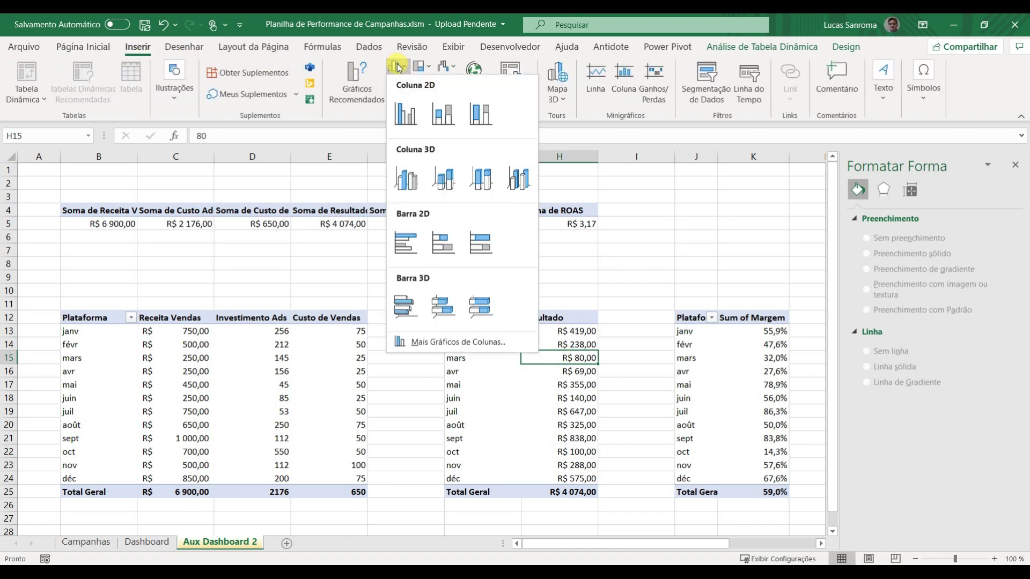
pyautogui.click(410, 111)
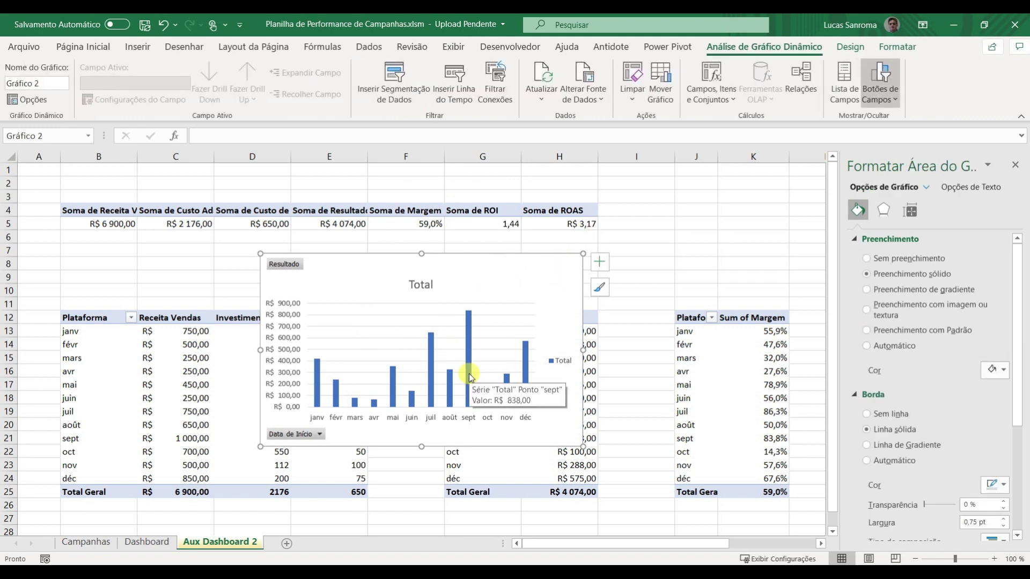
# Step: Move the Resultado pivot chart to the Dashboard sheet's empty white area beside Custos & Receitas, sized about 13.9 cm wide by 8.8 cm high
pyautogui.press('Delete')
pyautogui.click(145, 541)
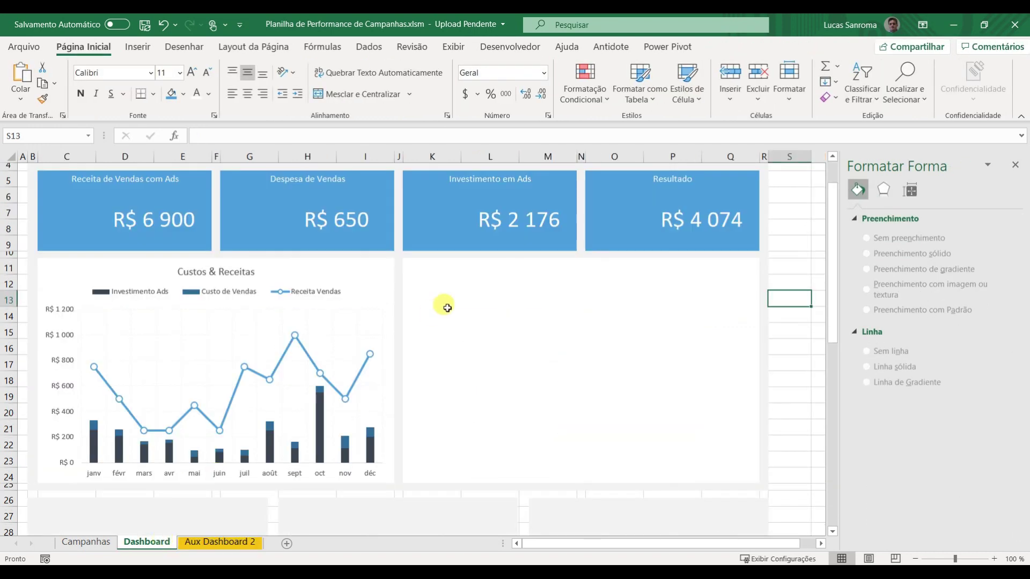
pyautogui.hotkey('ctrl', 'v')
pyautogui.moveTo(803, 300)
pyautogui.mouseDown()
pyautogui.moveTo(719, 275)
pyautogui.moveTo(450, 261)
pyautogui.mouseUp()
pyautogui.moveTo(727, 452); pyautogui.dragTo(758, 484)
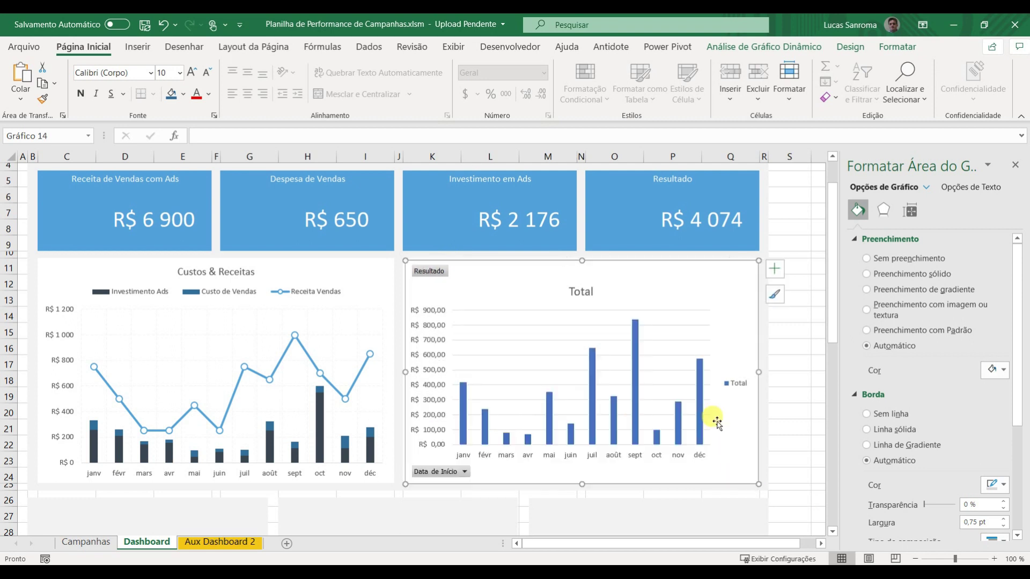
# Step: Retitle the new column chart "Resultado" and set the title's font size to 12
pyautogui.click(583, 291)
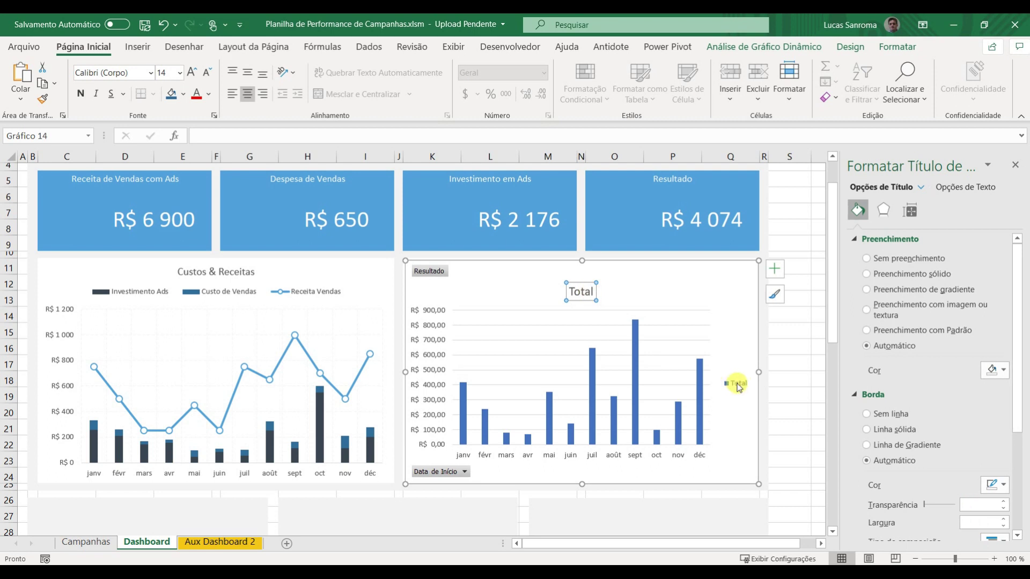
pyautogui.write('Resu')
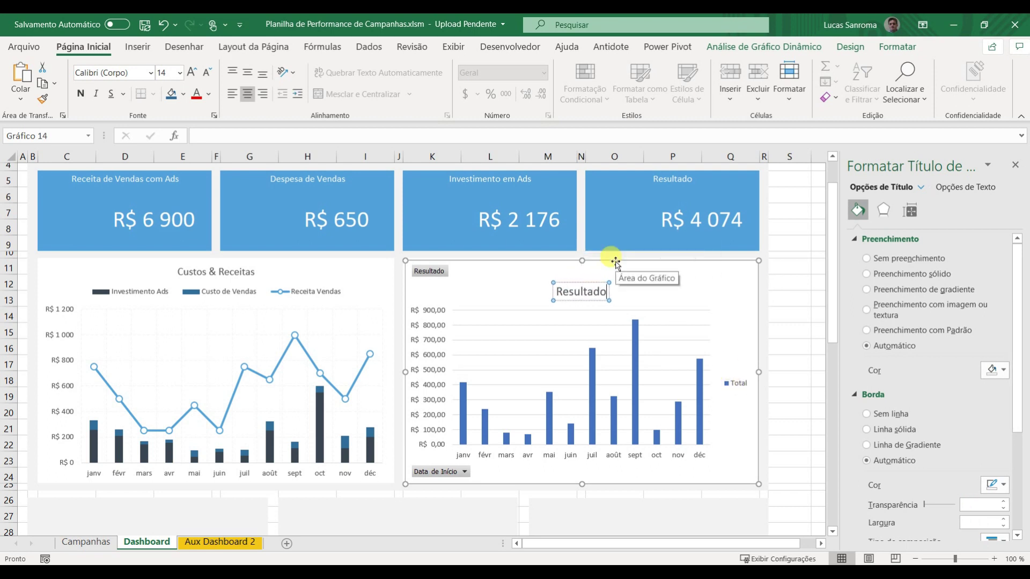
pyautogui.write('ltado')
pyautogui.press('Return')
pyautogui.press('BackSpace')
pyautogui.click(633, 282)
pyautogui.click(593, 283)
pyautogui.click(163, 71)
pyautogui.write('12')
pyautogui.press('Return')
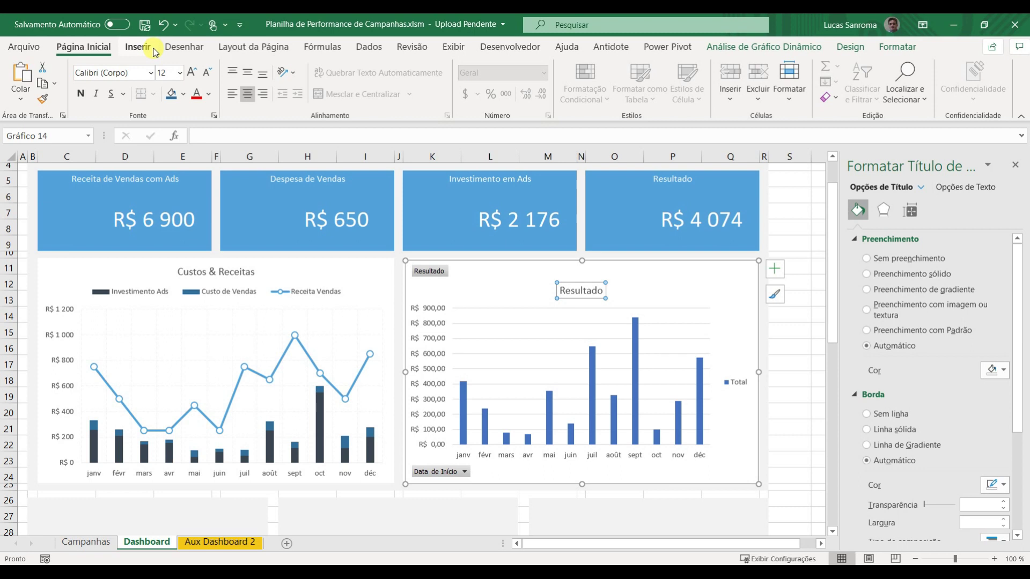
# Step: Hide all field buttons on the Resultado chart and delete its legend
pyautogui.rightClick(430, 272)
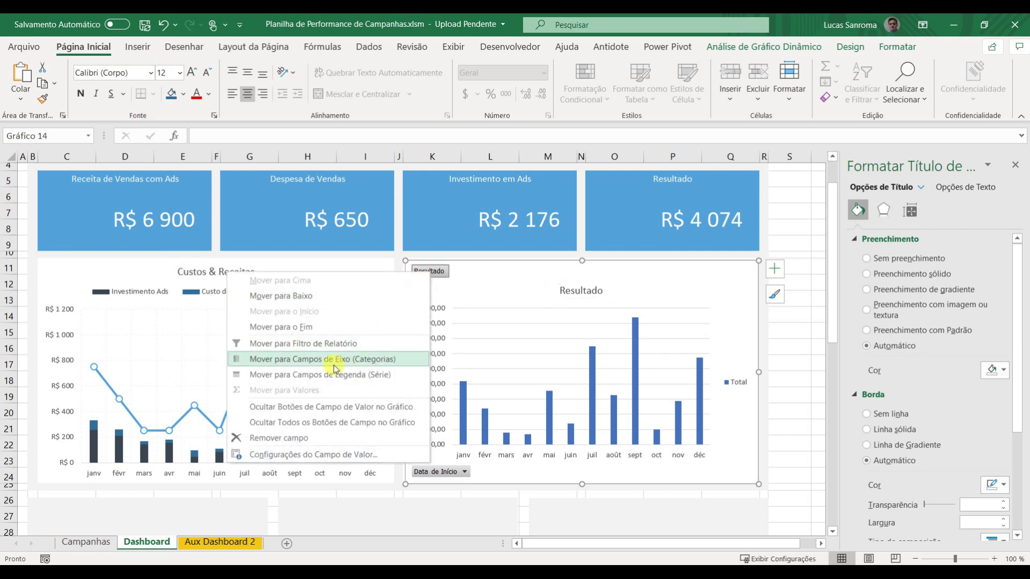
pyautogui.click(305, 428)
pyautogui.click(748, 381)
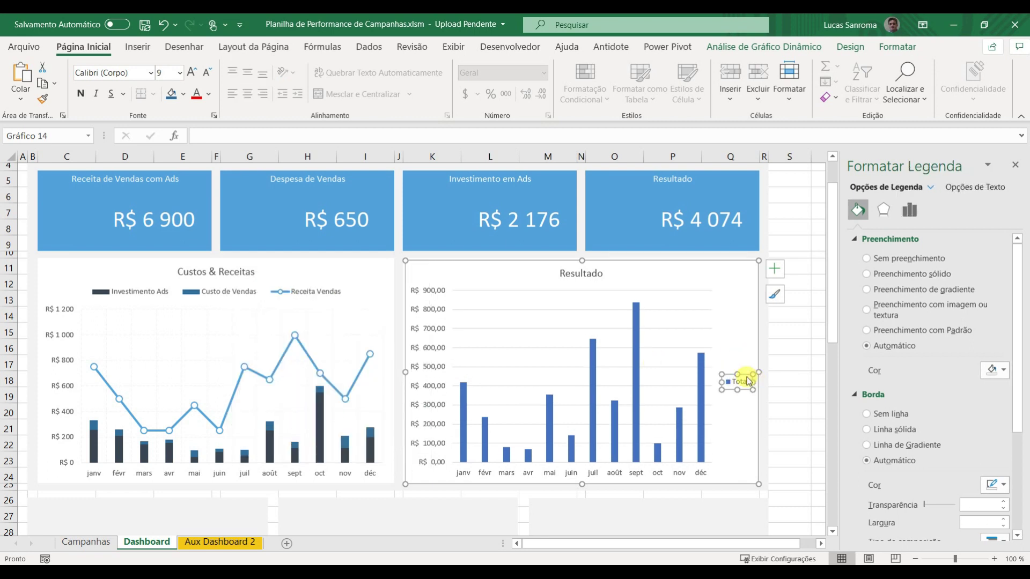
pyautogui.press('Delete')
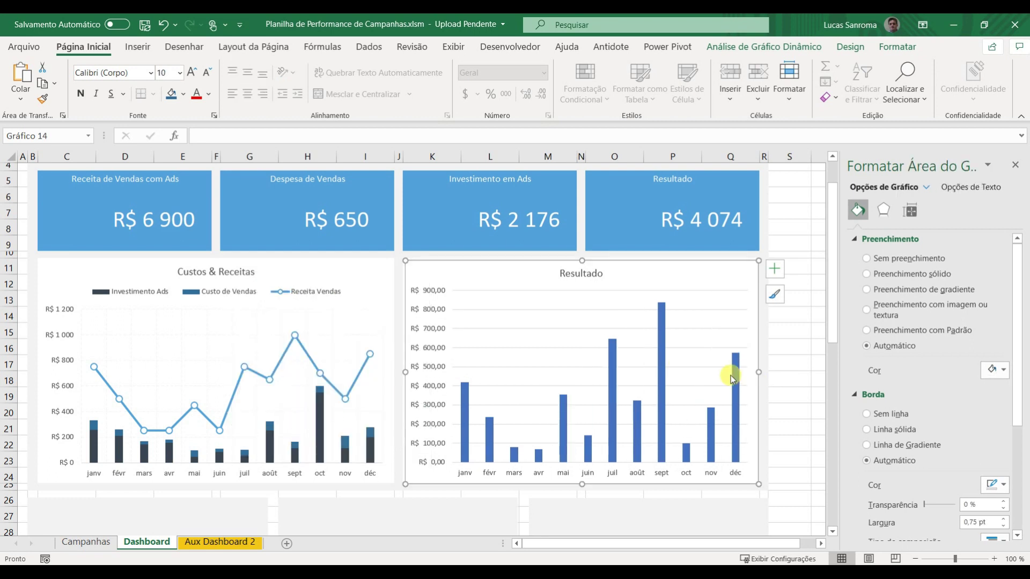
# Step: Format the Resultado chart's value axis as R$ currency with 0 decimal places
pyautogui.click(434, 332)
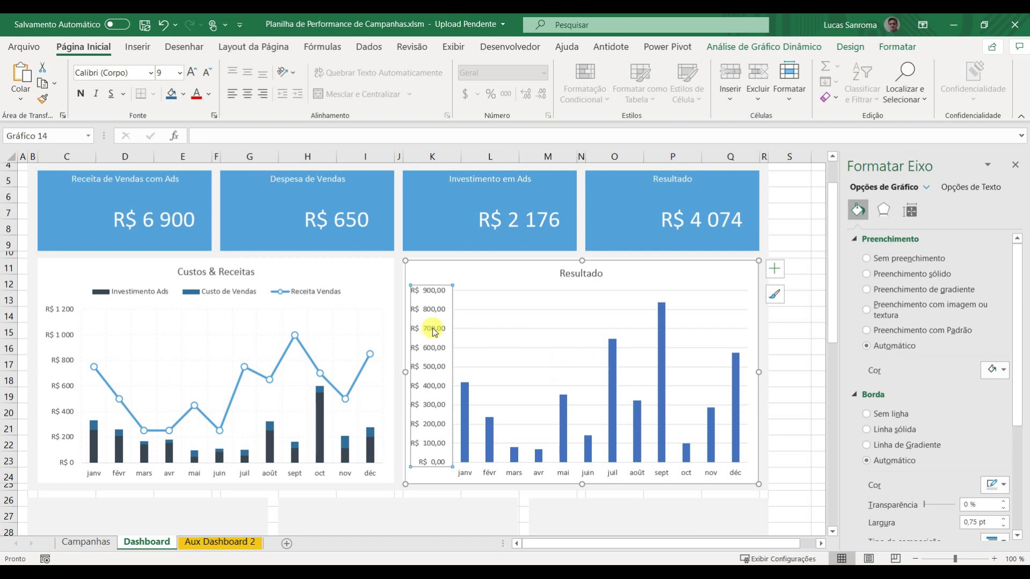
pyautogui.scroll(-3, 877, 300)
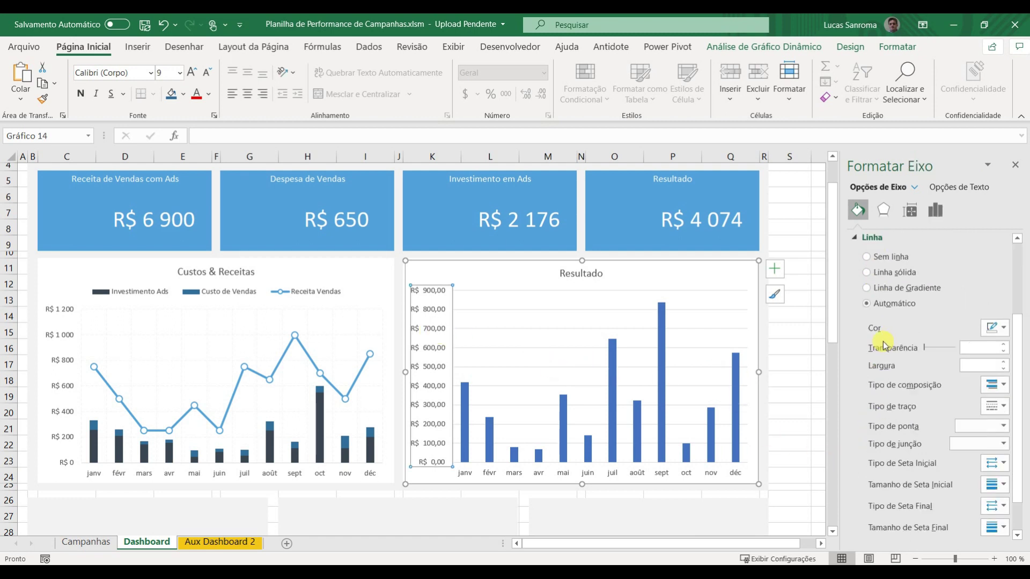
pyautogui.scroll(3, 869, 370)
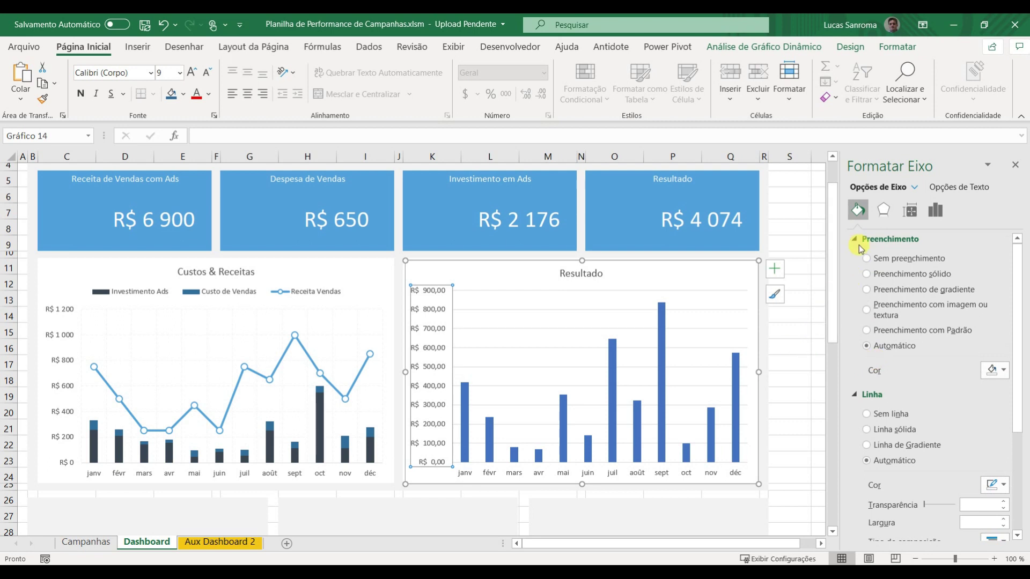
pyautogui.click(909, 211)
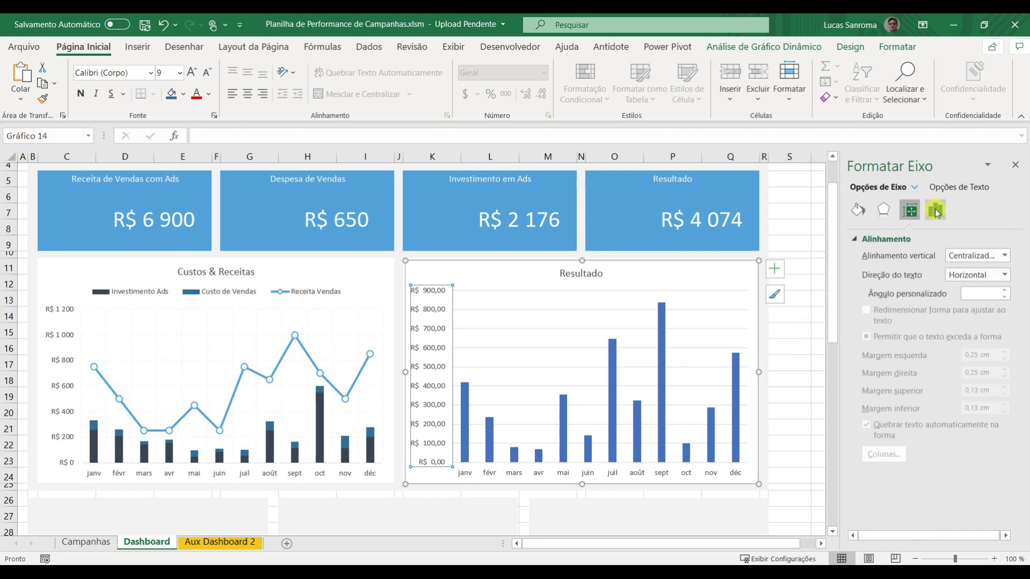
pyautogui.click(935, 211)
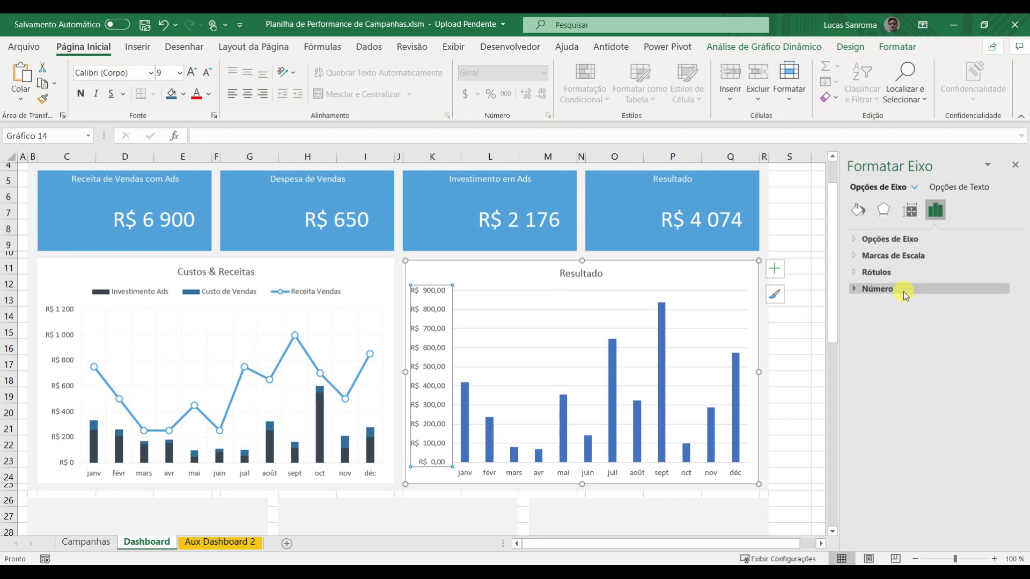
pyautogui.click(874, 289)
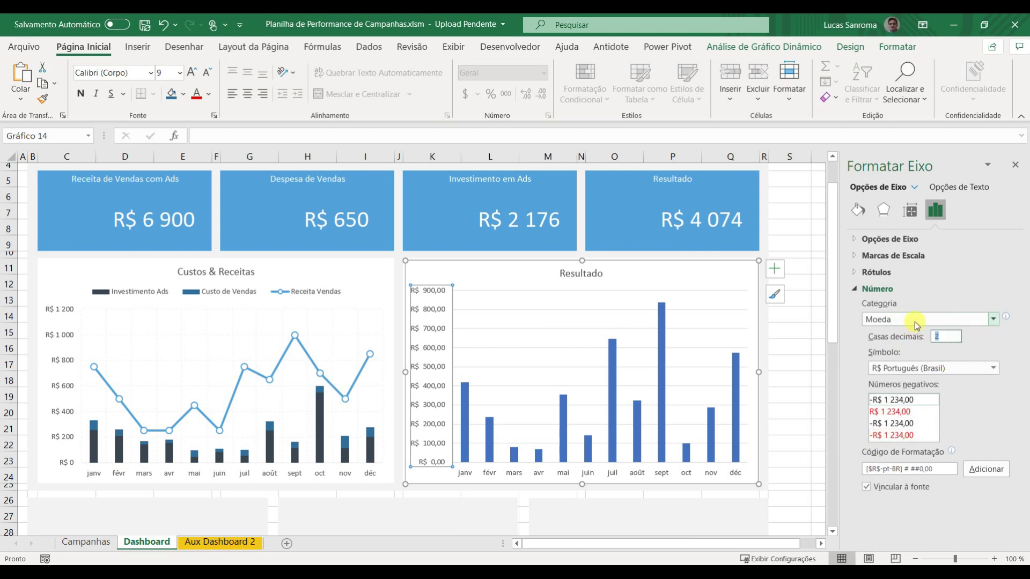
pyautogui.press('Return')
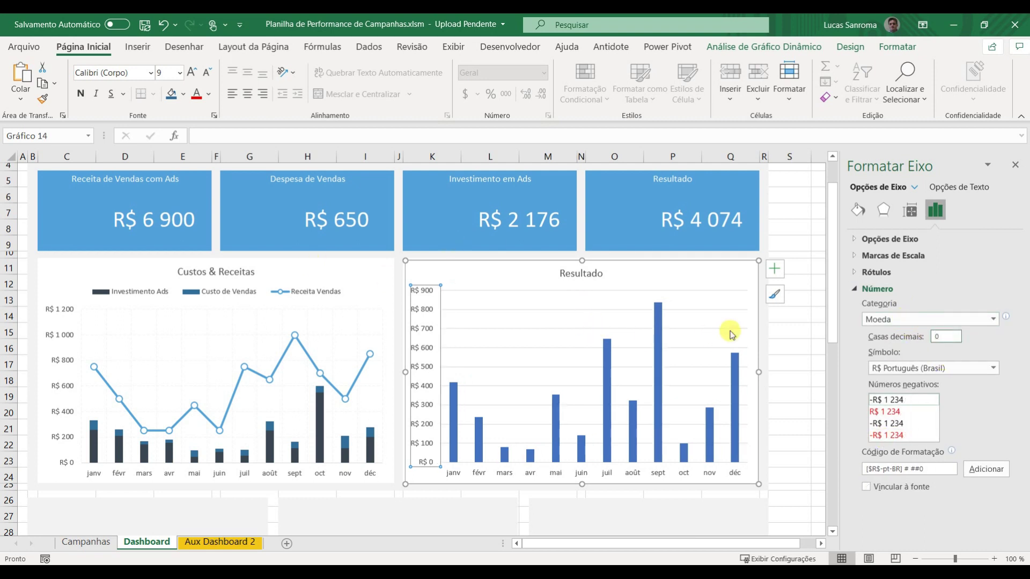
# Step: Set the gap width of the Resultado chart's columns to 75%
pyautogui.click(657, 355)
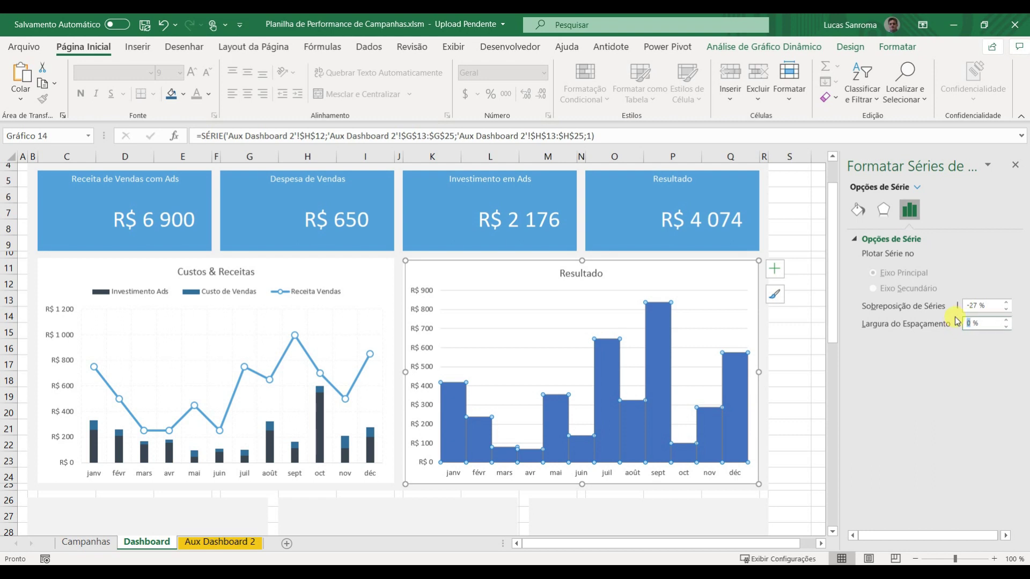
pyautogui.write('75')
pyautogui.press('Return')
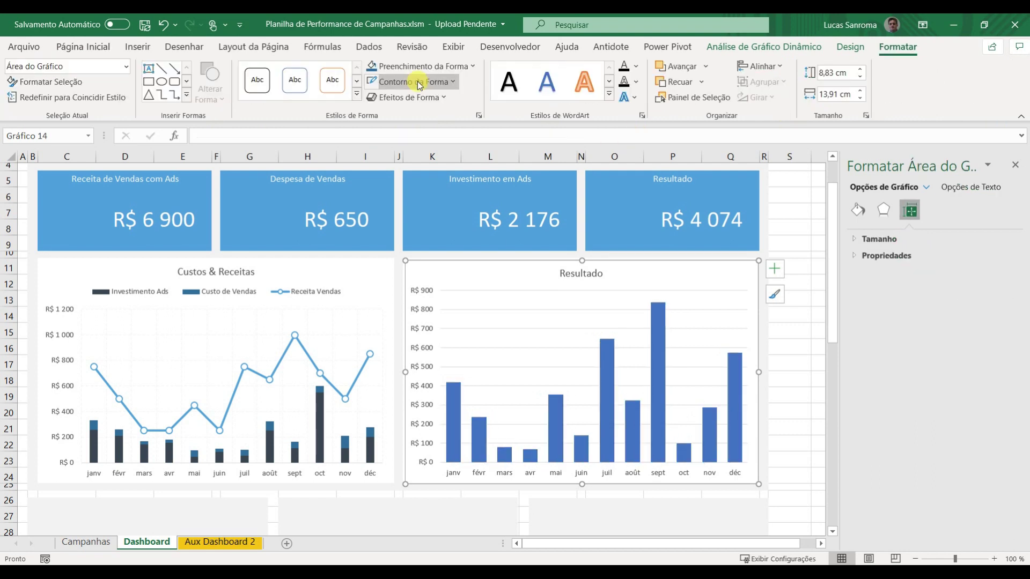
# Step: Remove the outline and the fill from the Resultado chart area
pyautogui.click(419, 83)
pyautogui.click(427, 288)
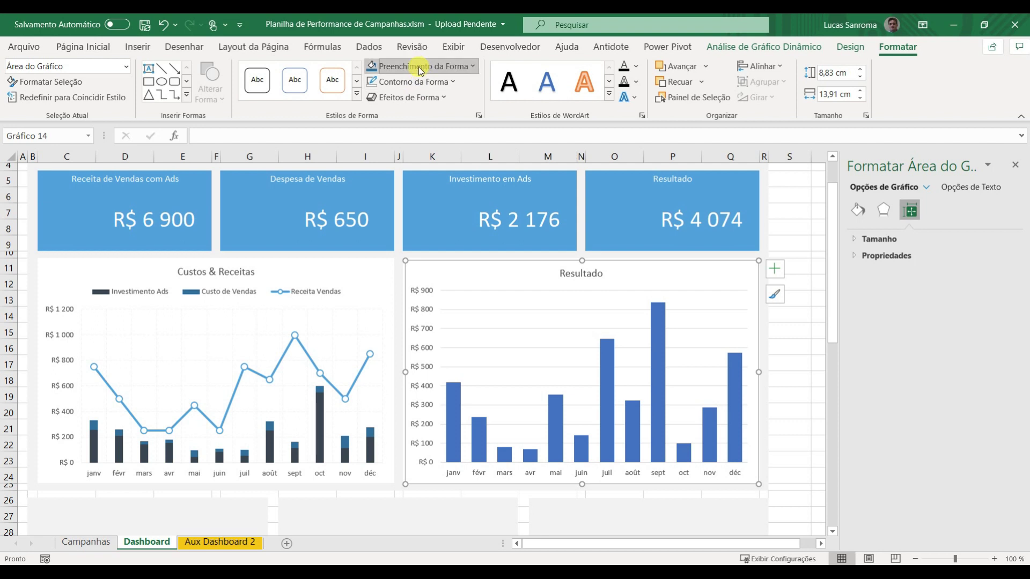
pyautogui.click(423, 66)
pyautogui.click(406, 269)
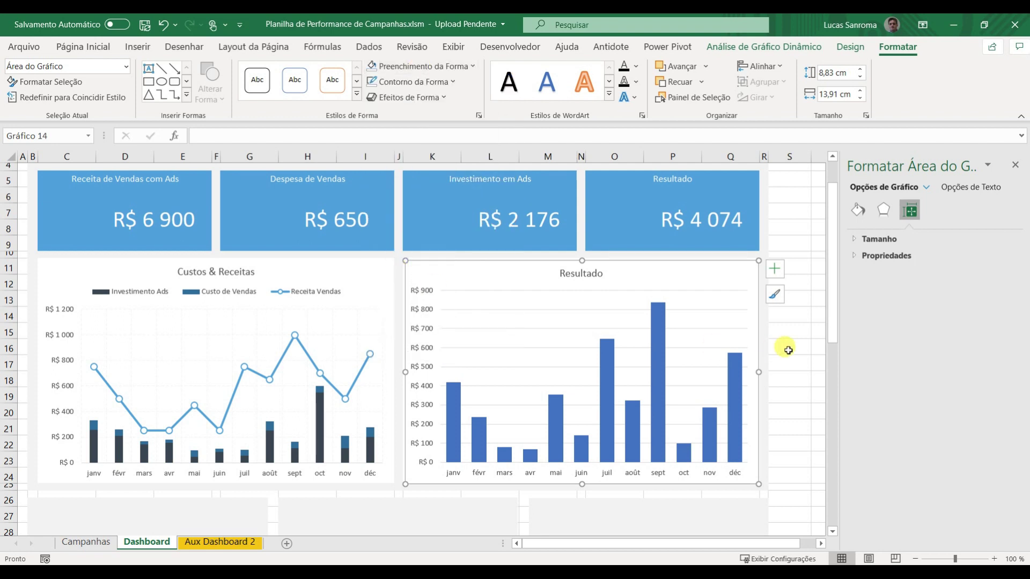
pyautogui.click(788, 350)
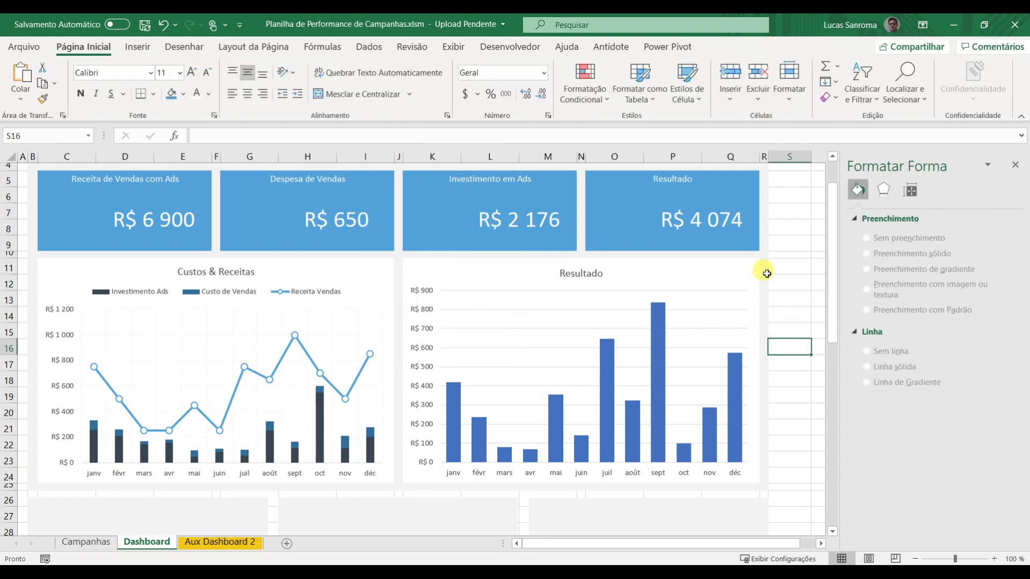
# Step: Add primary vertical gridlines to the Resultado chart
pyautogui.click(739, 271)
pyautogui.click(774, 269)
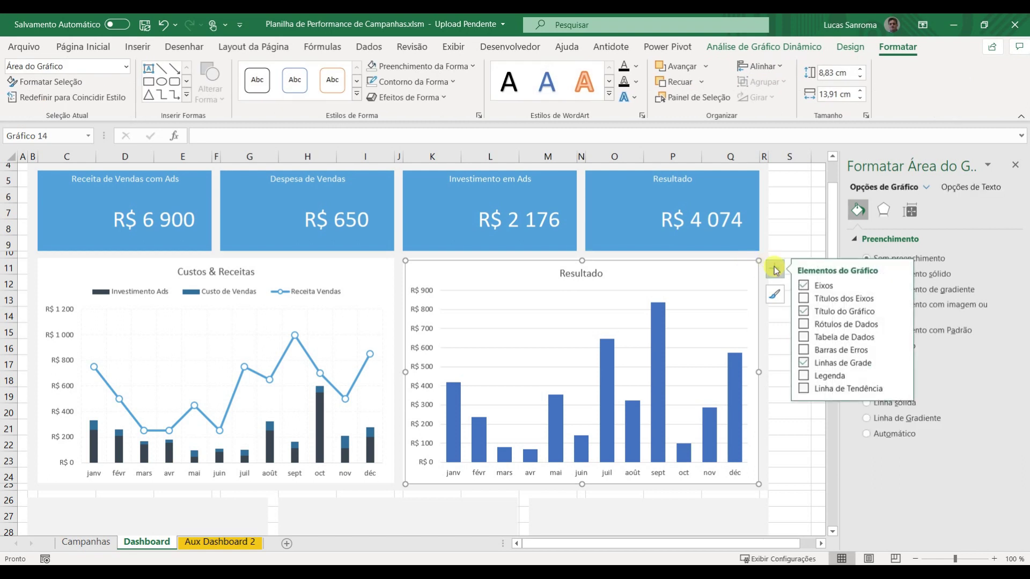
pyautogui.click(900, 363)
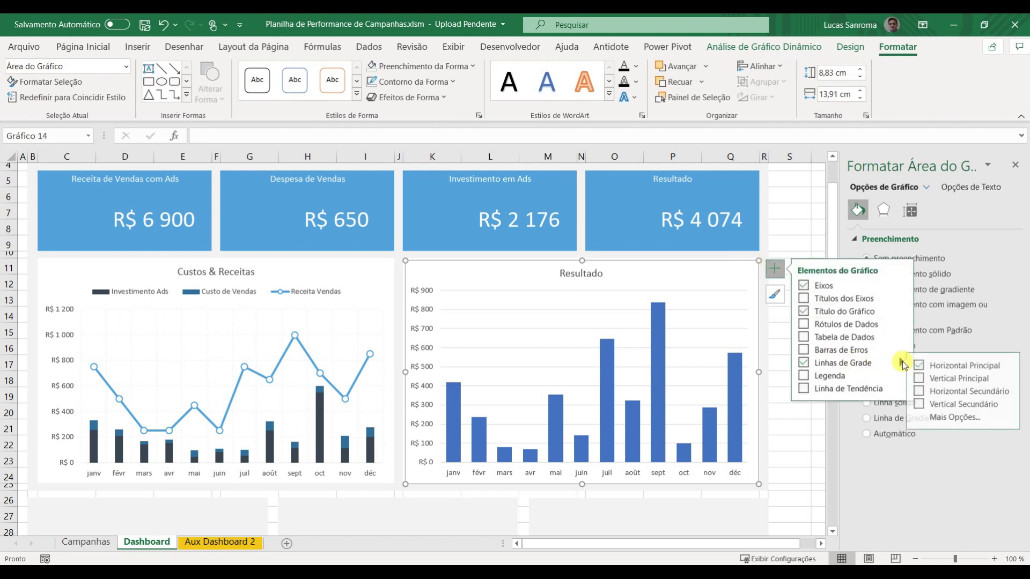
pyautogui.click(924, 380)
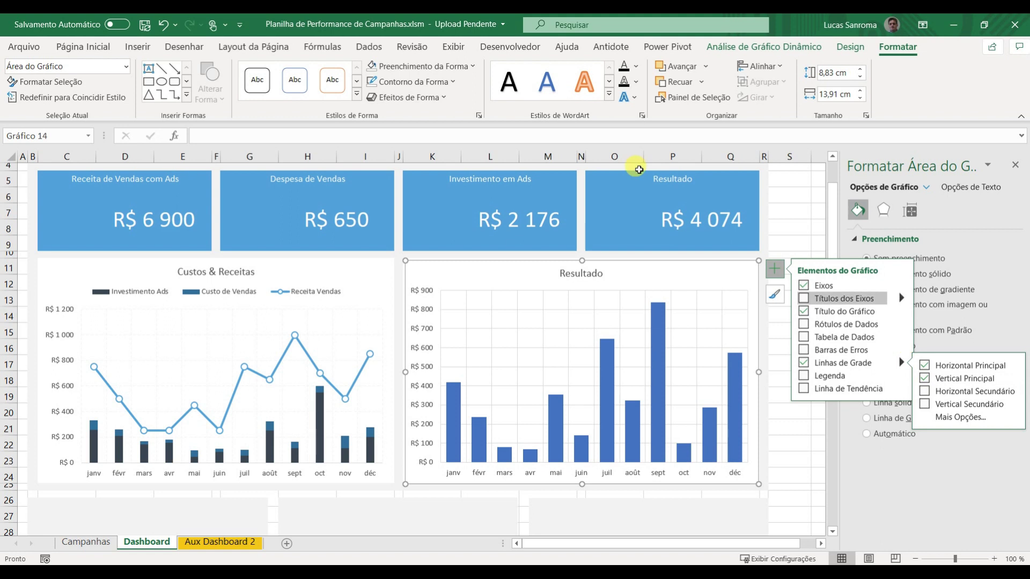
# Step: Give the Resultado chart's horizontal gridlines a dashed outline in the lightest grey theme shade
pyautogui.click(454, 311)
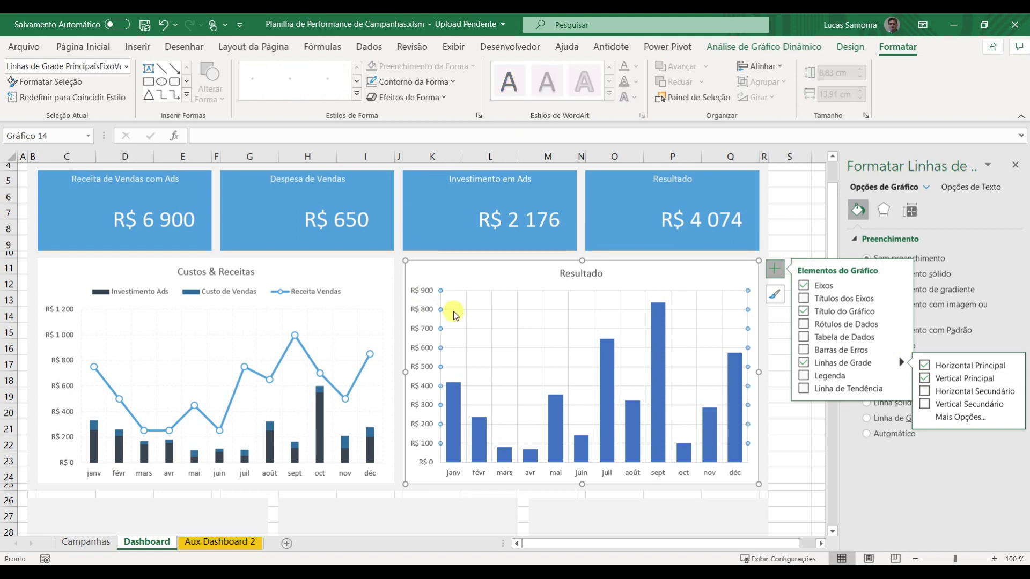
pyautogui.click(411, 82)
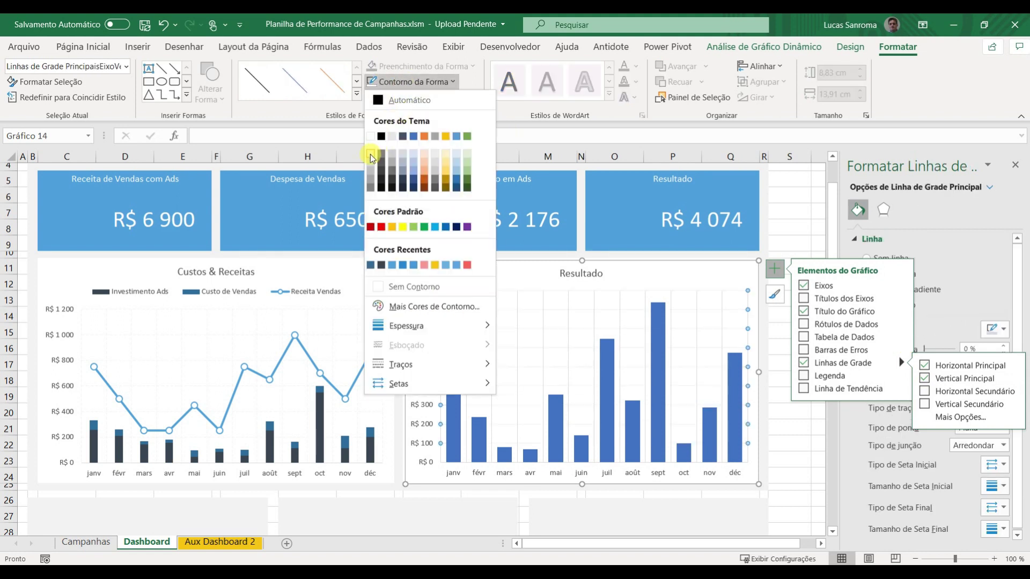
pyautogui.click(370, 155)
pyautogui.click(421, 85)
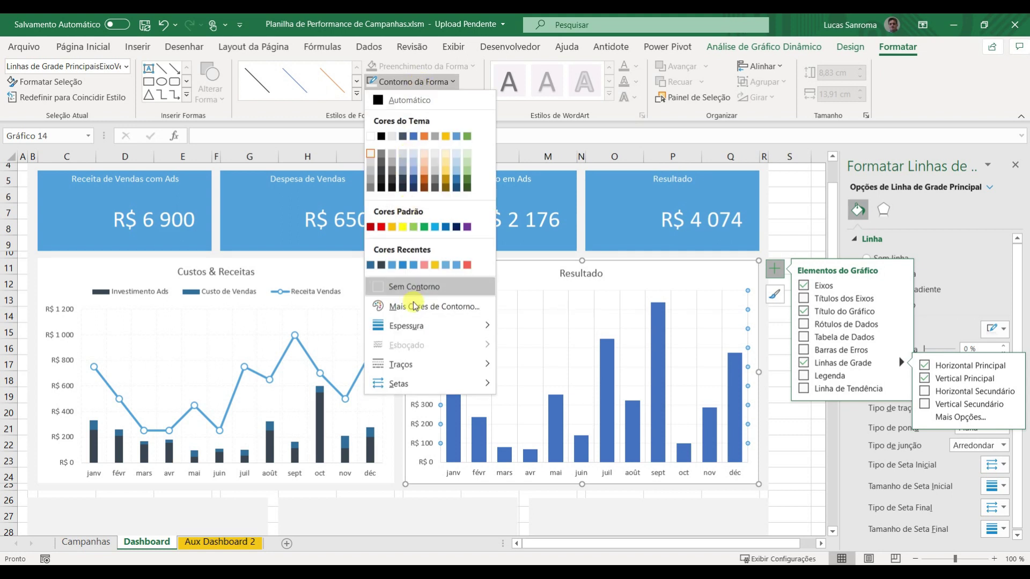
pyautogui.moveTo(403, 366)
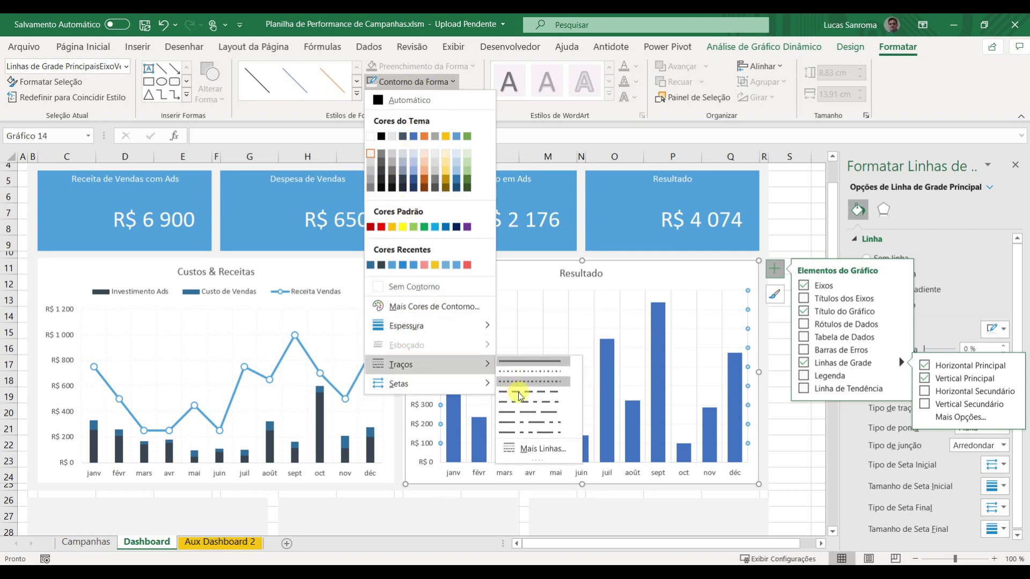
pyautogui.click(536, 387)
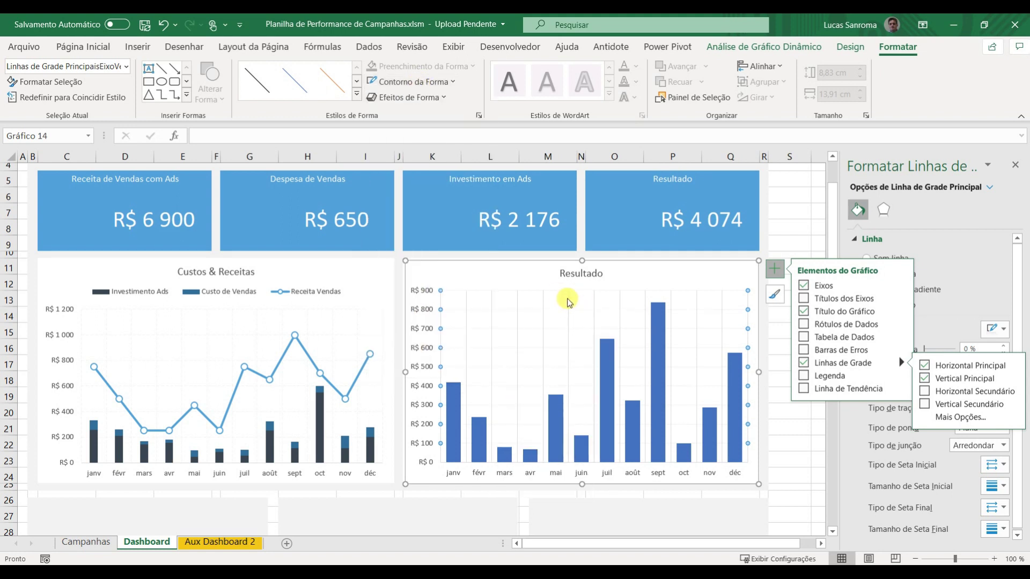
# Step: Restyle the Resultado chart's vertical gridlines with a dashed, lightest-grey outline
pyautogui.click(375, 84)
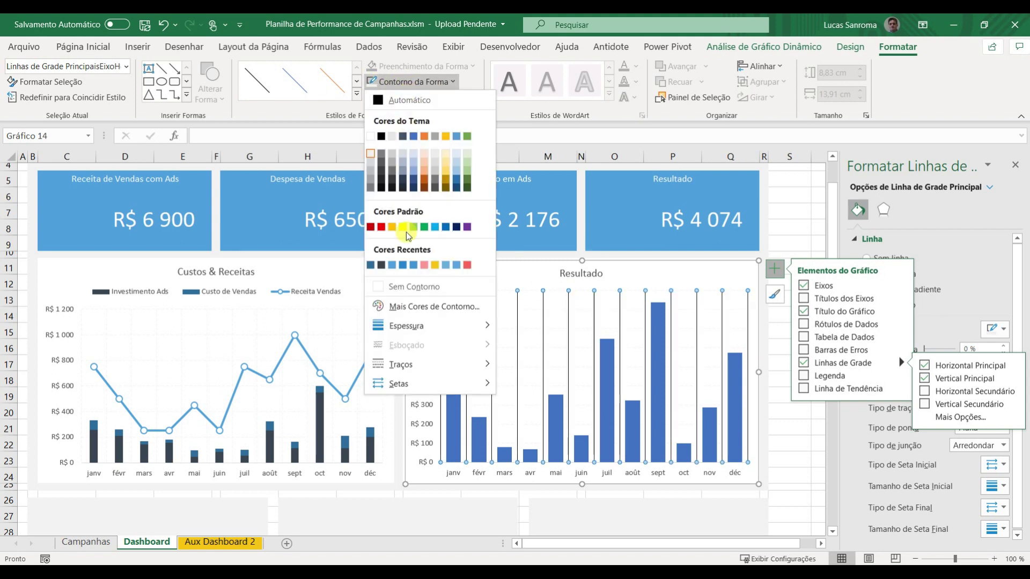
pyautogui.moveTo(448, 370)
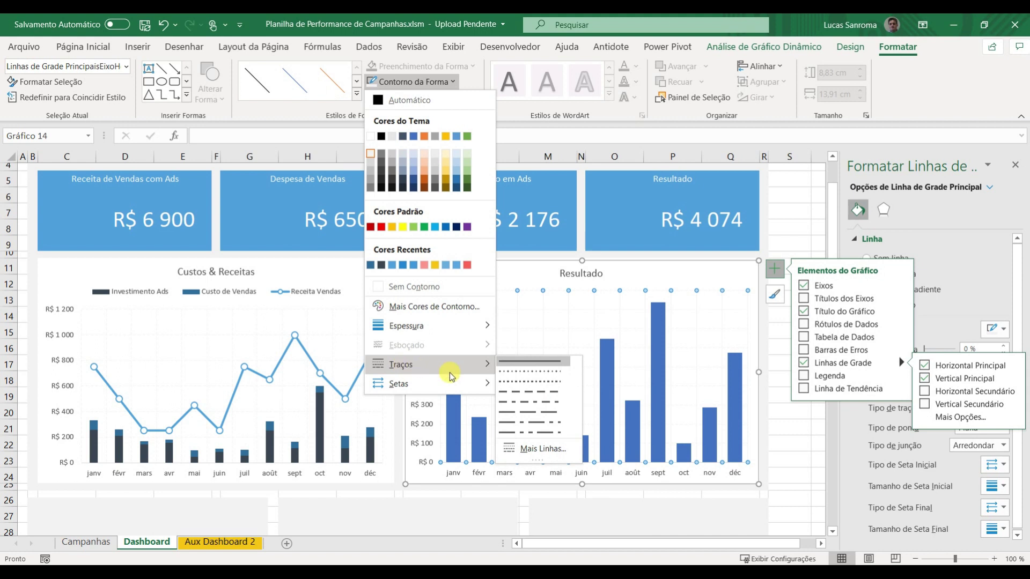
pyautogui.click(544, 393)
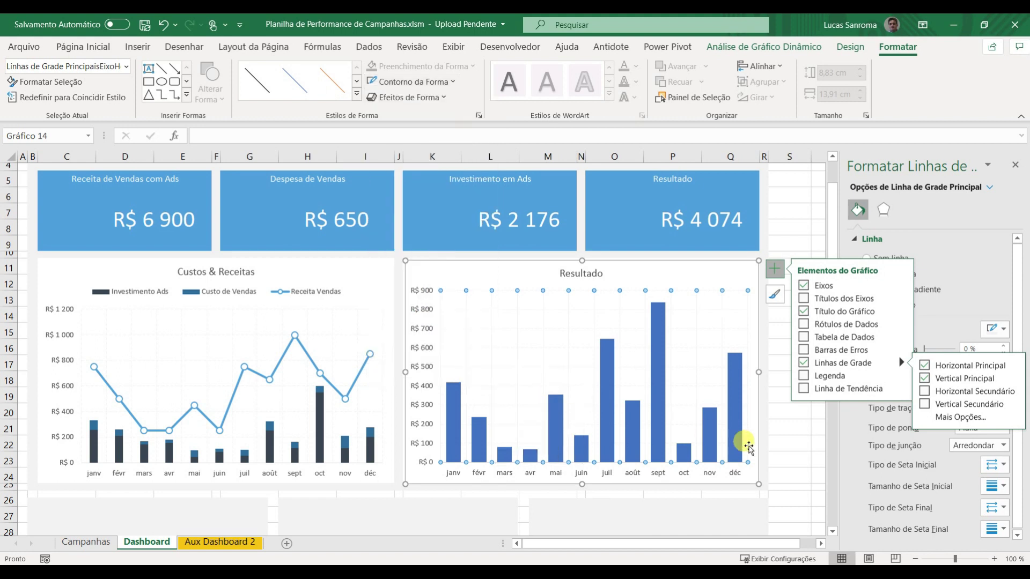
pyautogui.click(784, 447)
# Step: Fill the Resultado chart's columns with the recently used light blue that matches the dashboard cards
pyautogui.click(683, 453)
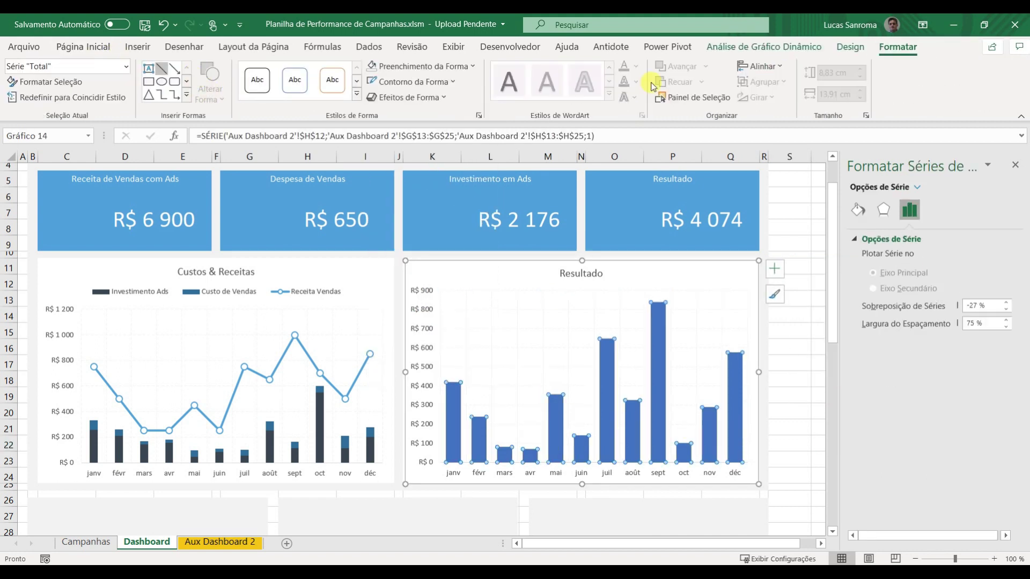
pyautogui.click(423, 66)
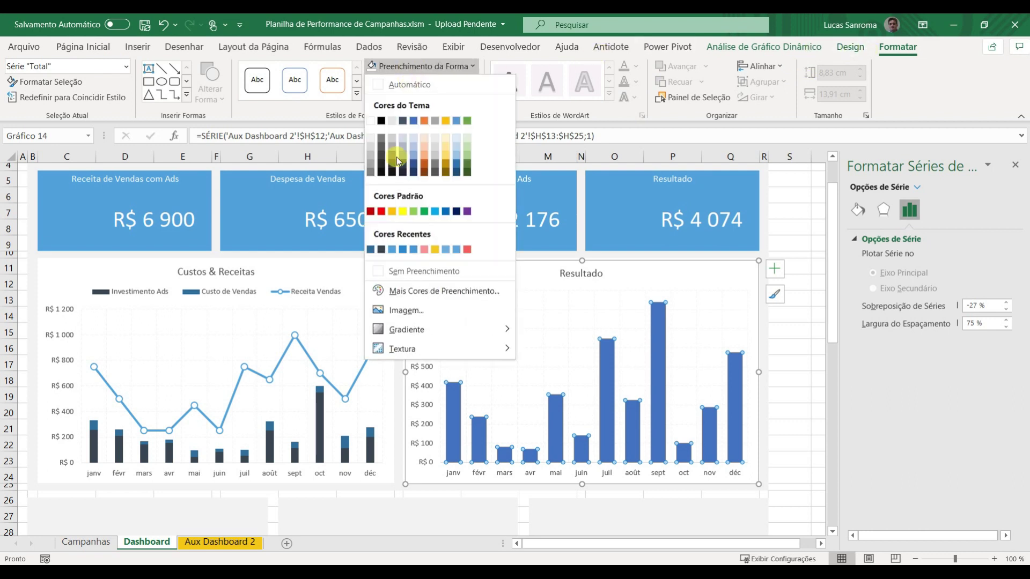
pyautogui.click(392, 250)
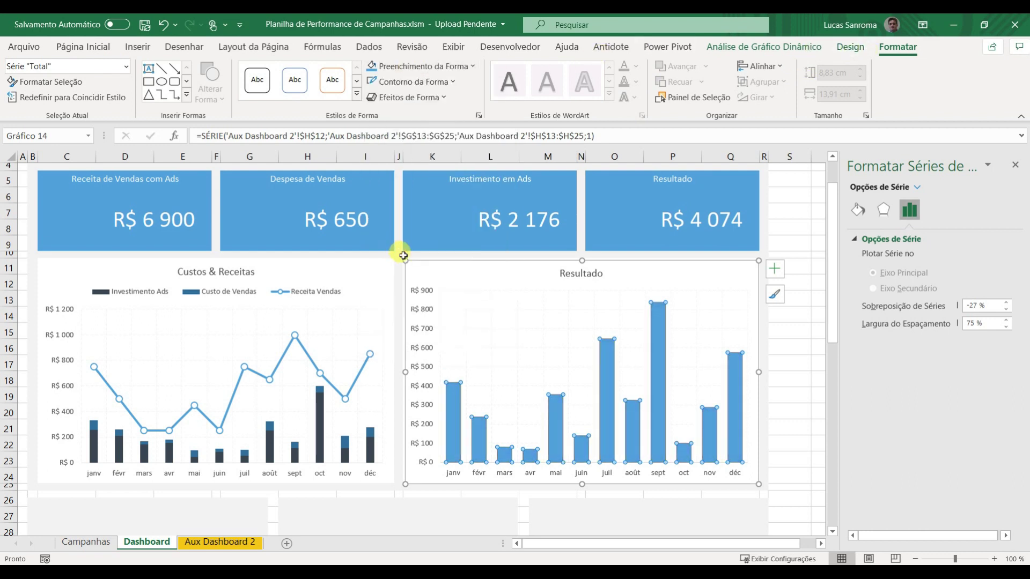
pyautogui.click(781, 346)
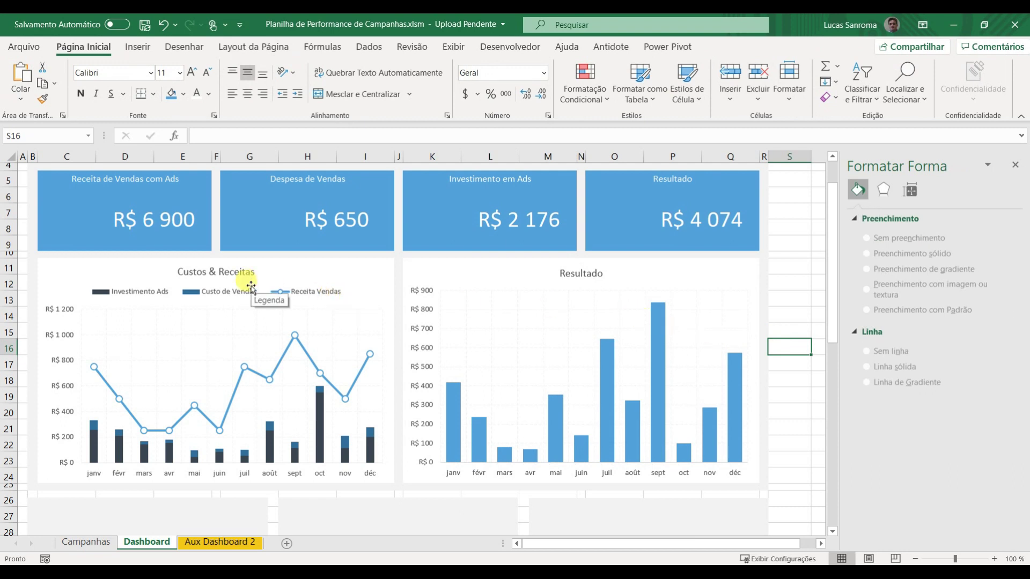
# Step: Draw a circle about 2.1 cm across on the Receita de Vendas com Ads card, beside its R$ value
pyautogui.scroll(1, 279, 302)
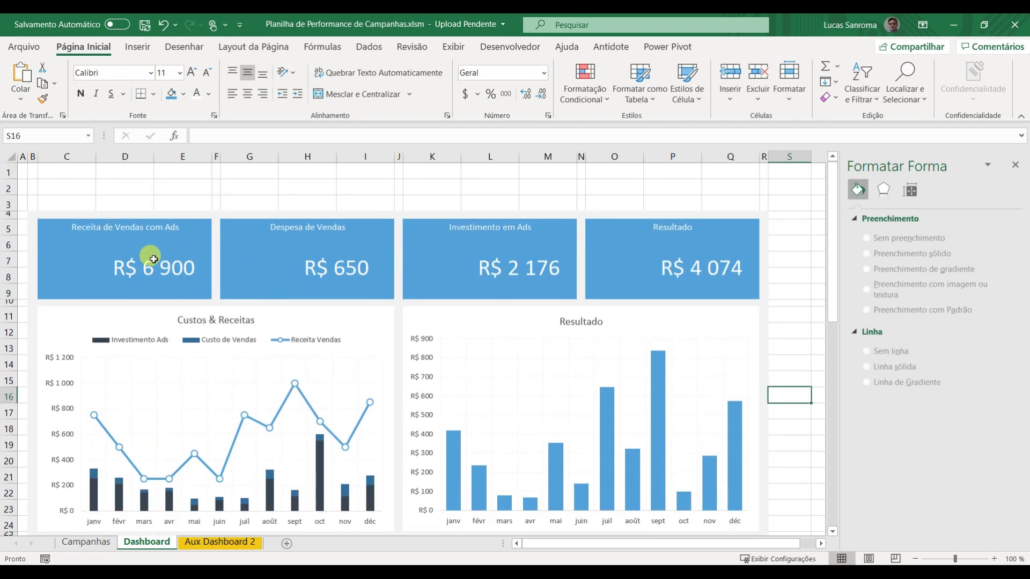
pyautogui.click(139, 48)
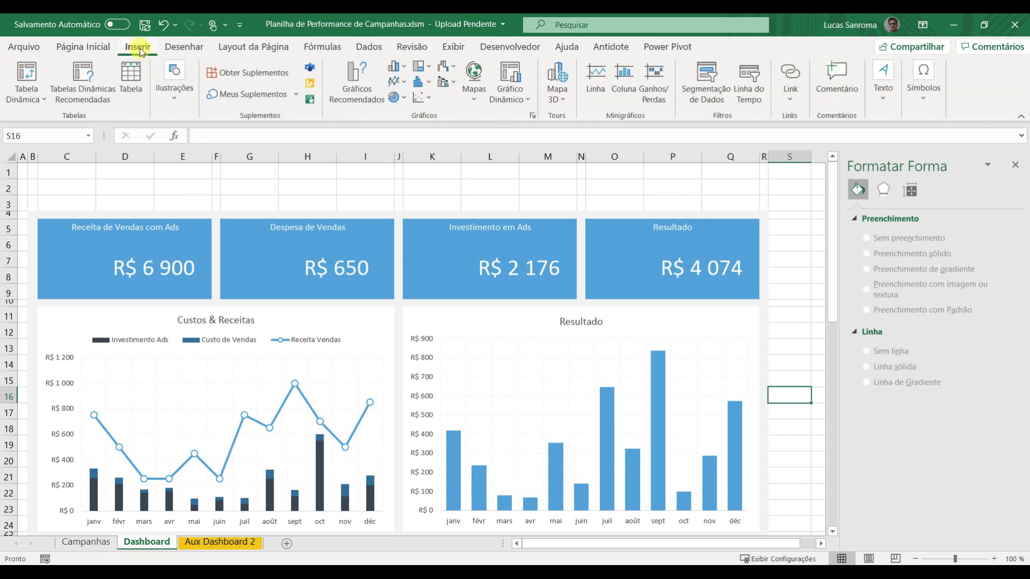
pyautogui.click(172, 102)
pyautogui.click(201, 152)
pyautogui.click(246, 198)
pyautogui.click(279, 196)
pyautogui.moveTo(305, 221); pyautogui.dragTo(89, 278)
pyautogui.moveTo(64, 250); pyautogui.dragTo(81, 263)
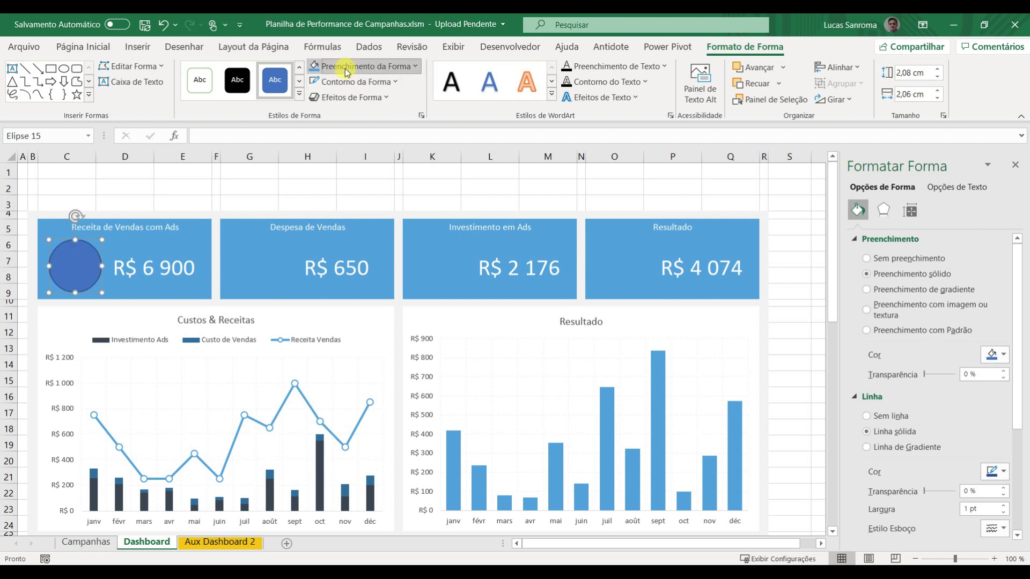
# Step: Remove the circle's fill and set its outline weight to ¾ pt
pyautogui.click(346, 67)
pyautogui.click(333, 67)
pyautogui.click(333, 67)
pyautogui.click(345, 269)
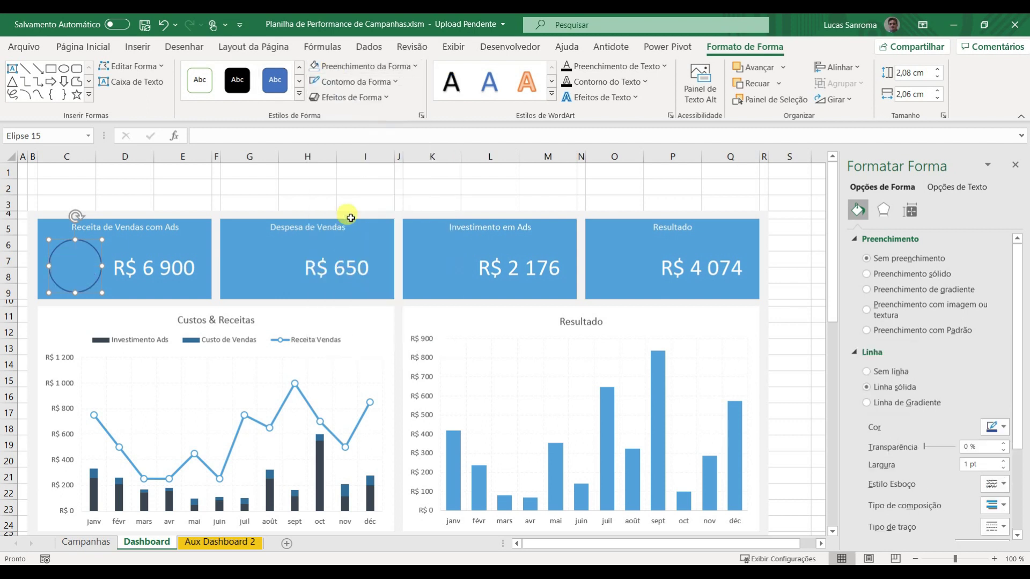
pyautogui.click(346, 84)
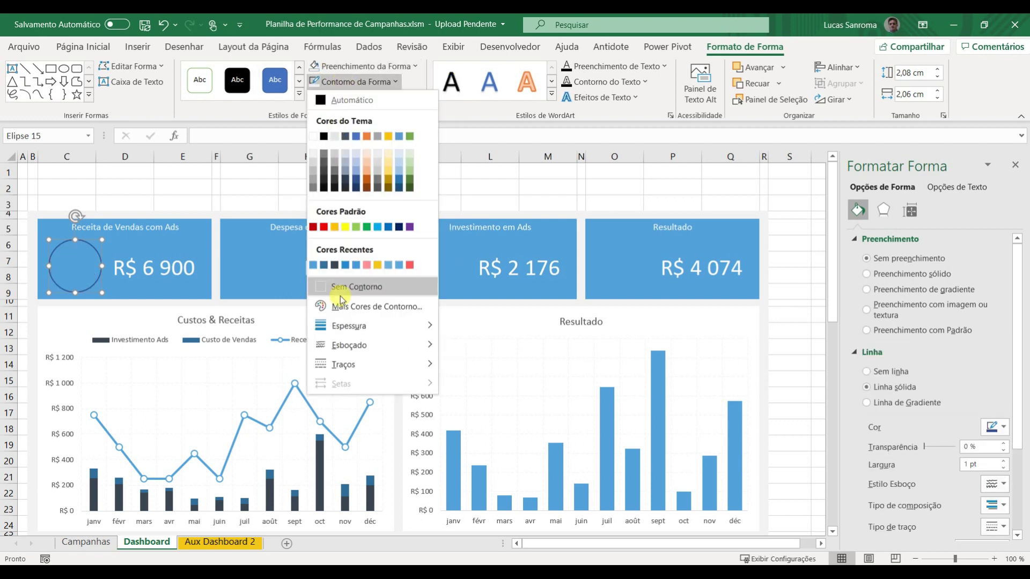
pyautogui.moveTo(353, 326)
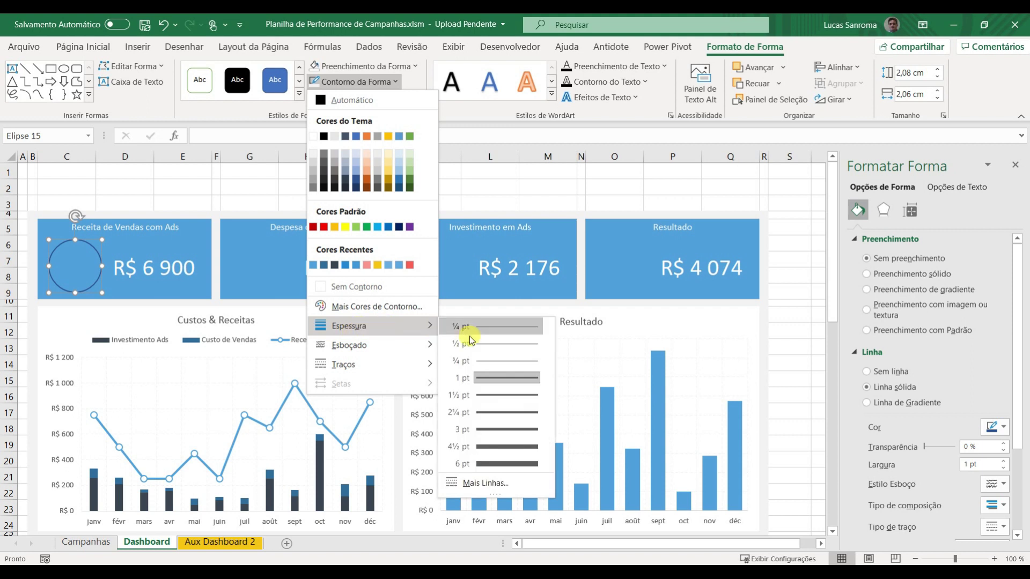
pyautogui.click(495, 361)
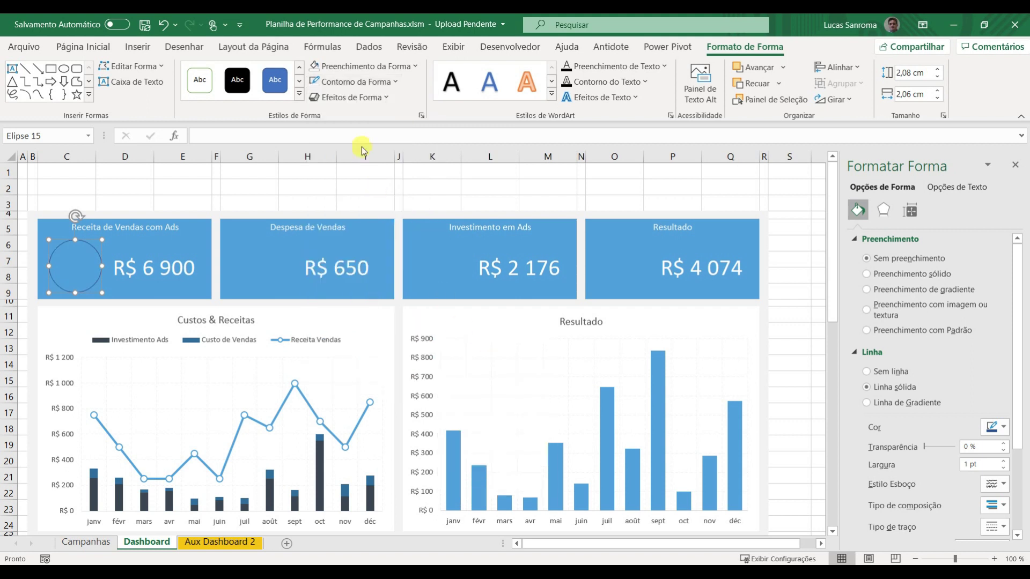
# Step: Try a recently used light blue for the circle's outline and undo the last change
pyautogui.click(343, 83)
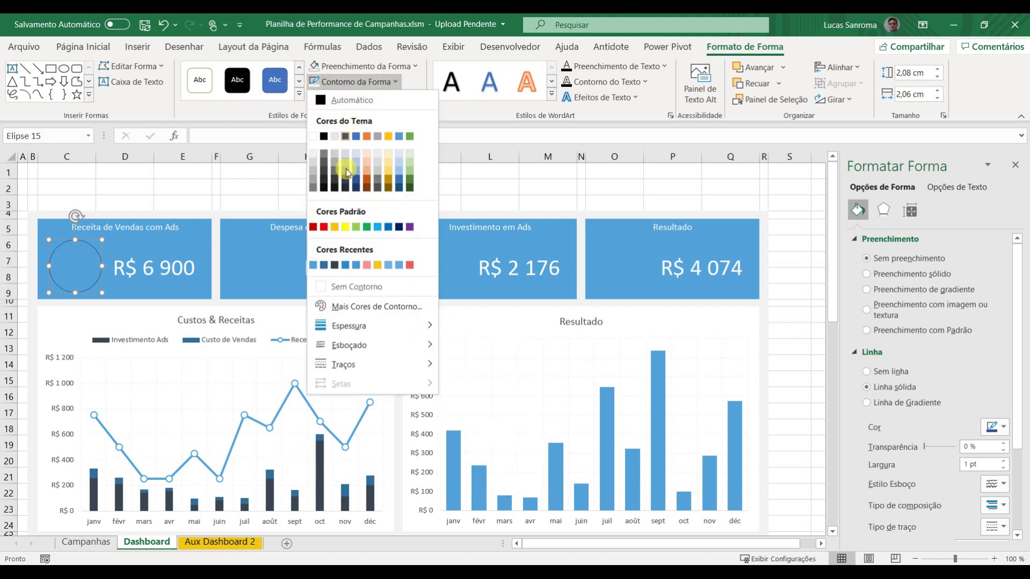
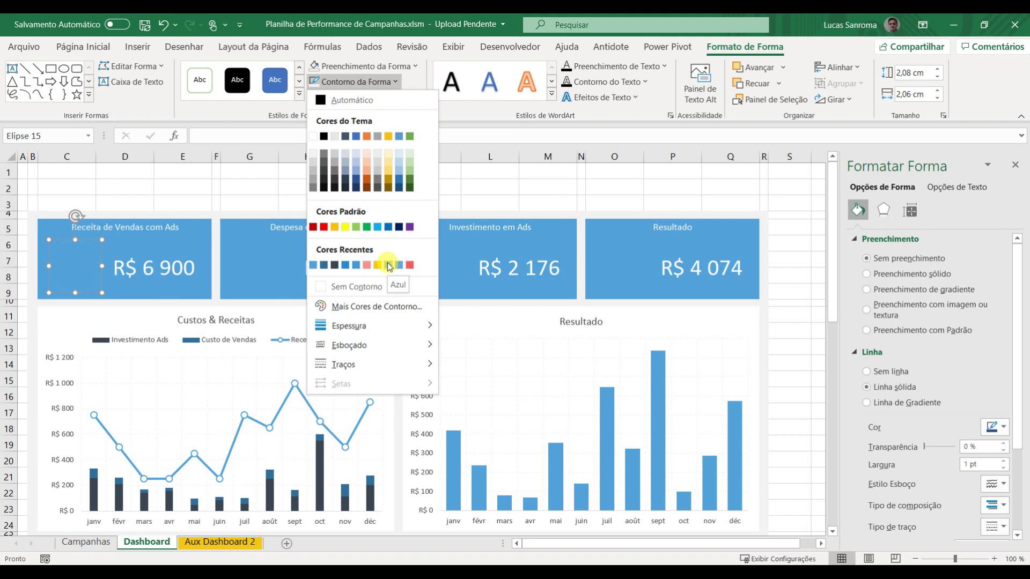
pyautogui.click(390, 265)
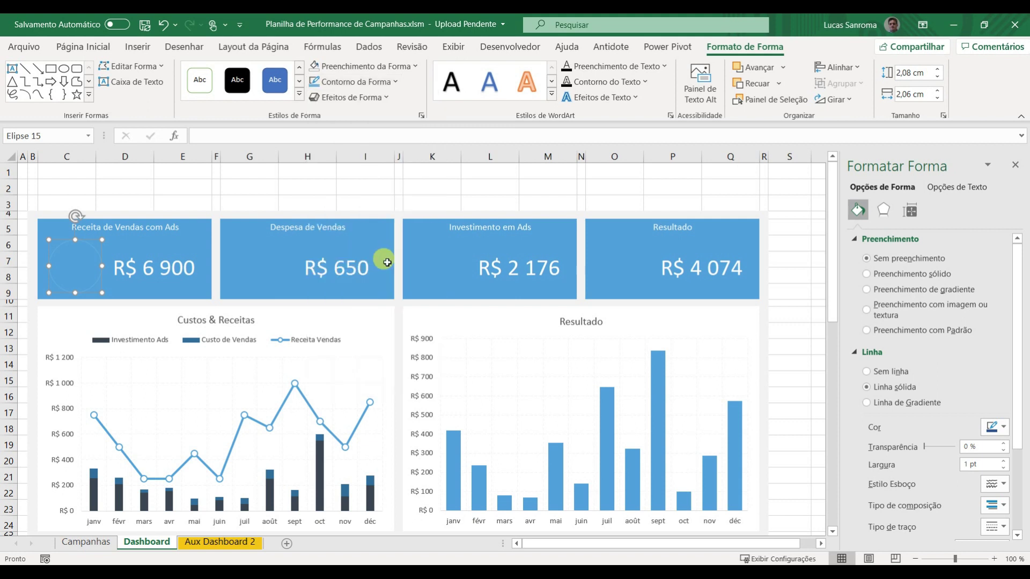
pyautogui.click(332, 186)
pyautogui.hotkey('ctrl', 'z')
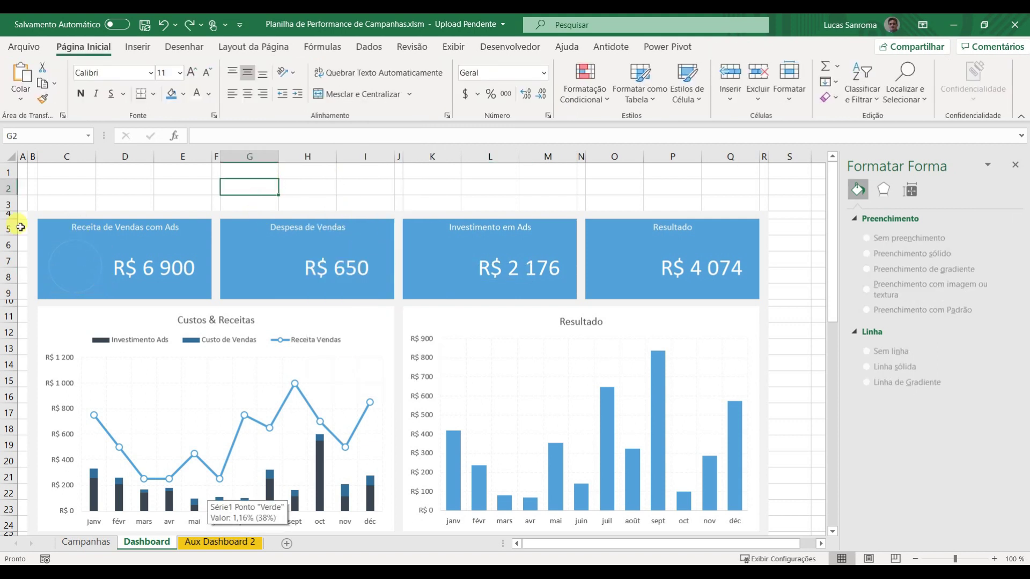
# Step: Fill all four dashboard cards, including their title rows, with the most recently used blue
pyautogui.moveTo(47, 222); pyautogui.dragTo(166, 271)
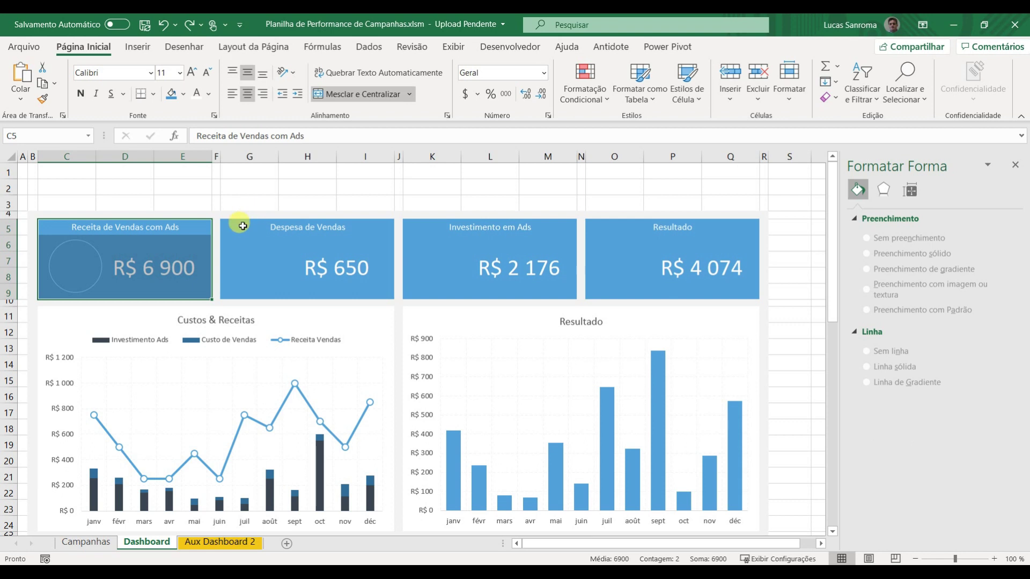
pyautogui.keyDown('ctrl'); pyautogui.moveTo(242, 226); pyautogui.dragTo(335, 266); pyautogui.keyUp('ctrl')
pyautogui.keyDown('ctrl'); pyautogui.moveTo(409, 223); pyautogui.dragTo(498, 267); pyautogui.keyUp('ctrl')
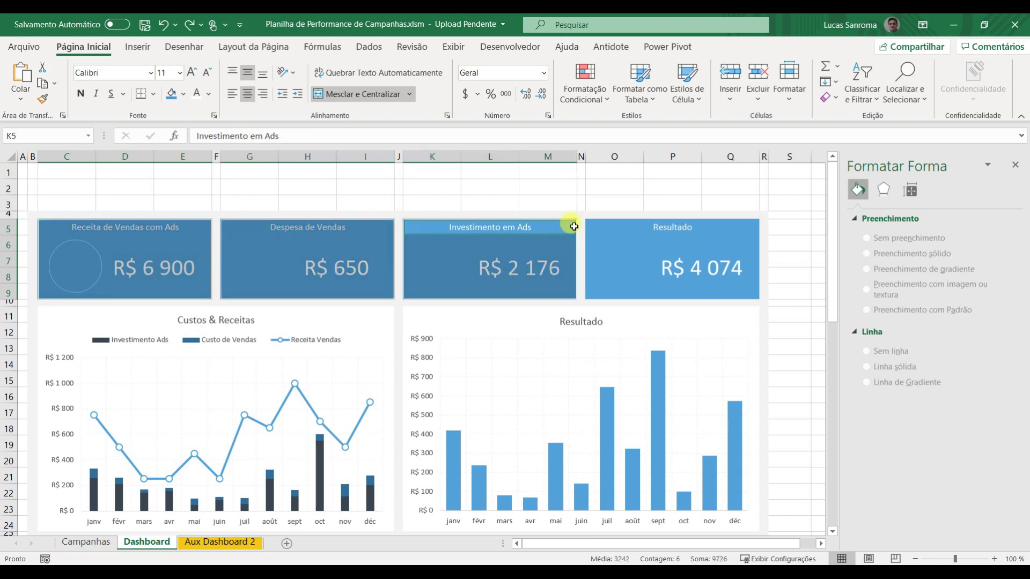
pyautogui.keyDown('ctrl'); pyautogui.moveTo(590, 224); pyautogui.dragTo(625, 266); pyautogui.keyUp('ctrl')
pyautogui.click(184, 95)
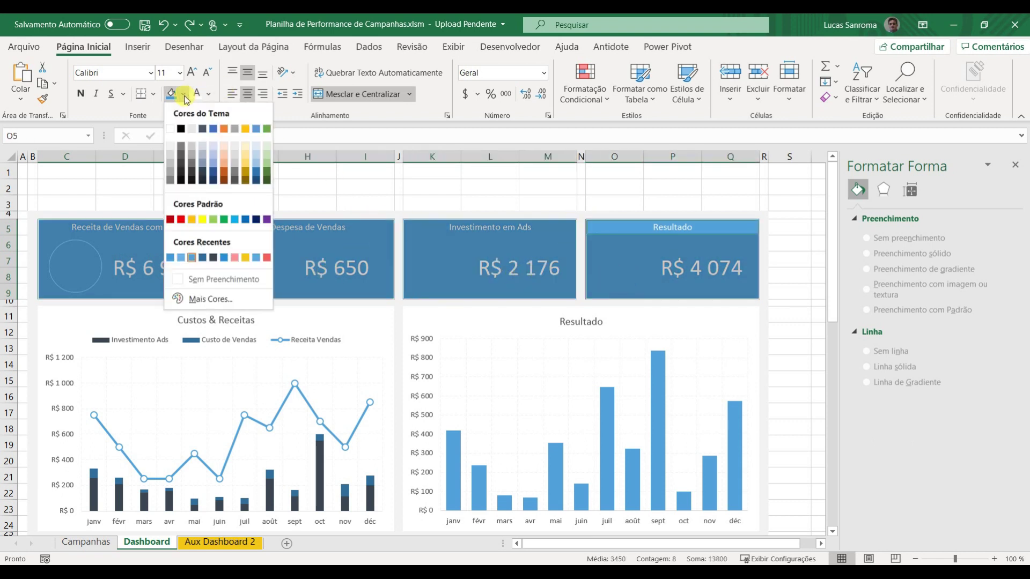
pyautogui.click(170, 258)
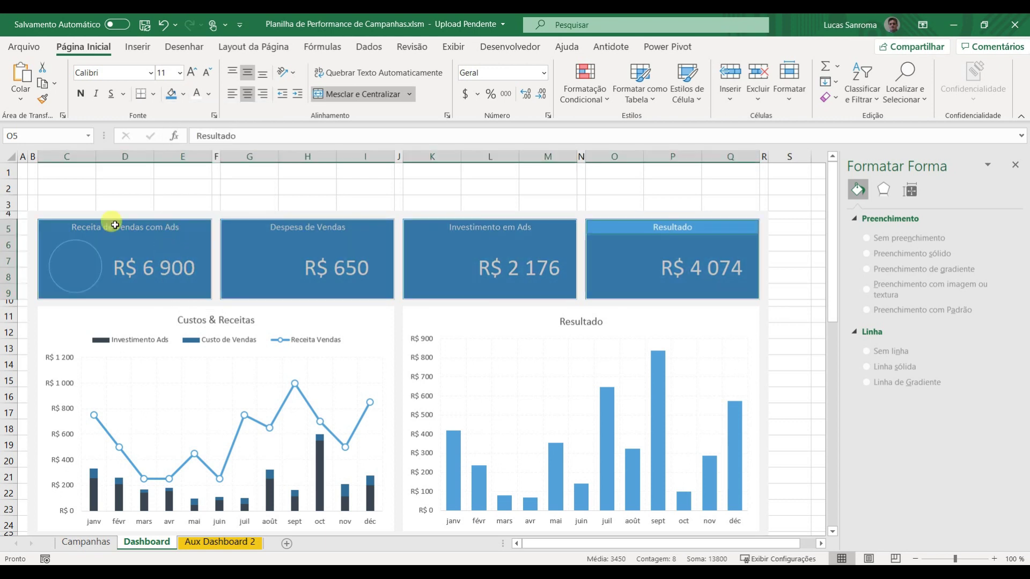
pyautogui.click(122, 156)
pyautogui.click(222, 197)
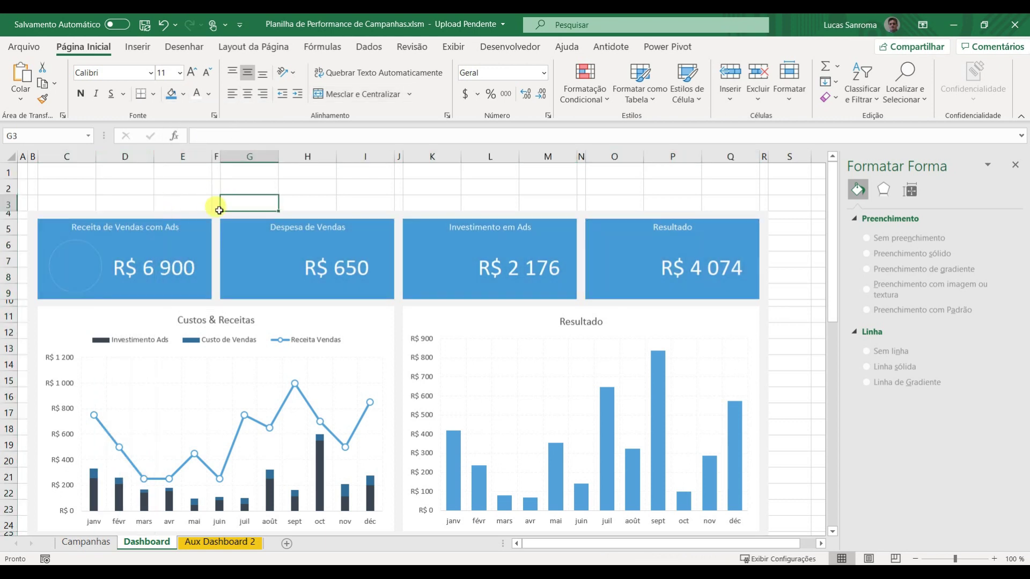
# Step: Give the circle on the Receita de Vendas com Ads card a custom outline colour of #57A5DF
pyautogui.click(101, 268)
pyautogui.click(356, 81)
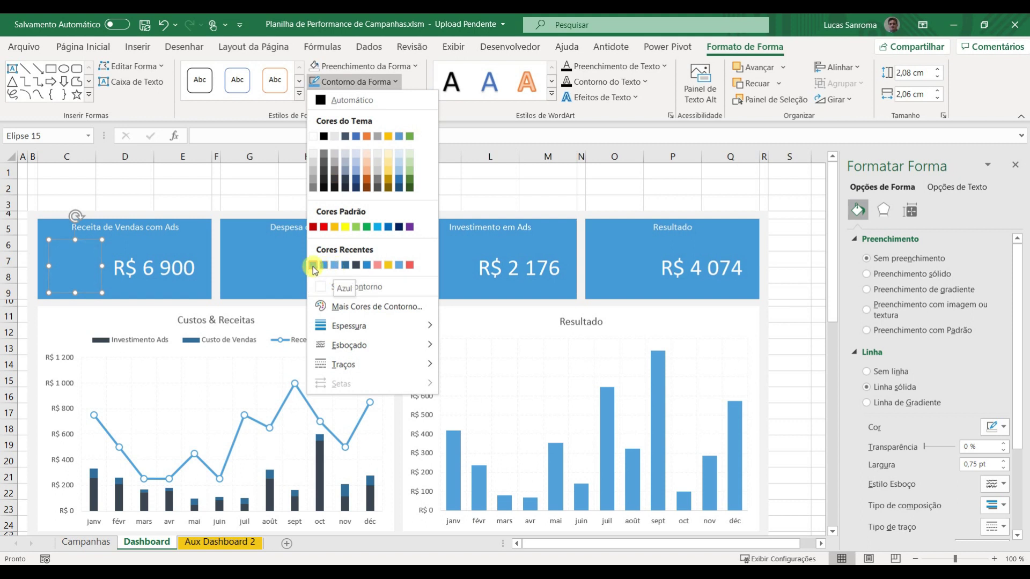
pyautogui.click(333, 306)
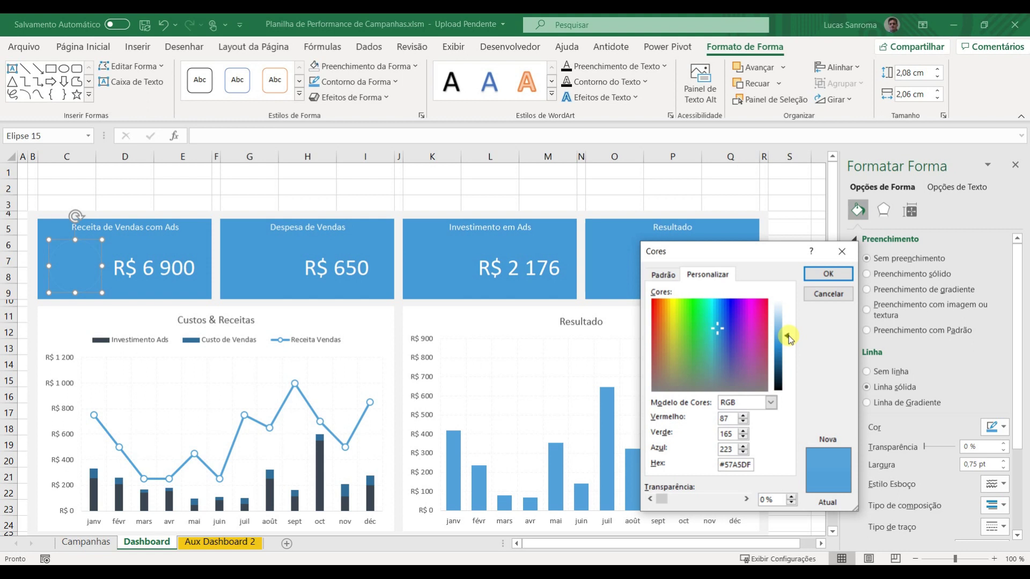
pyautogui.click(828, 273)
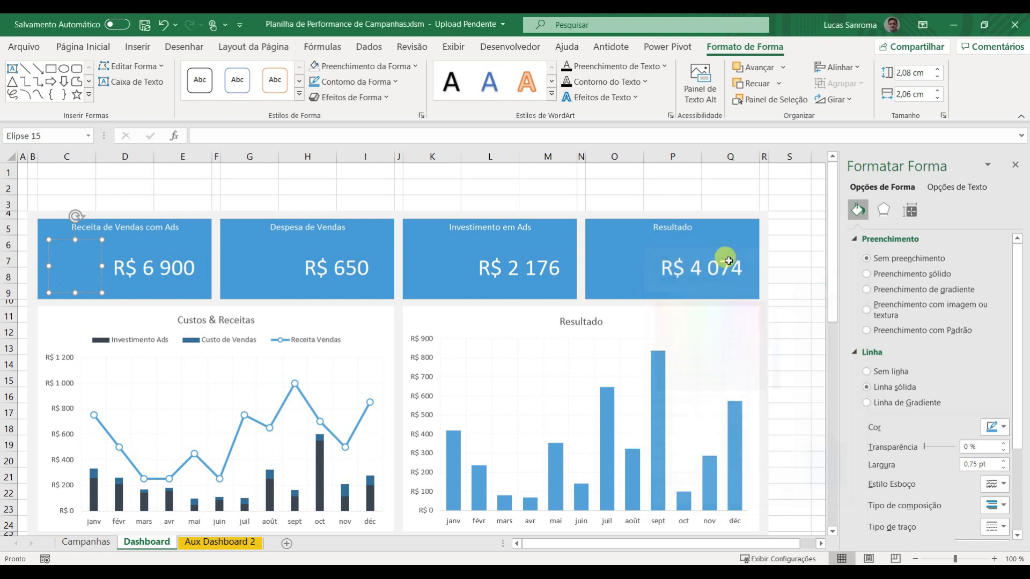
# Step: Duplicate the circle outline from the Receita de Vendas com Ads card onto the Despesa de Vendas, Investimento em Ads and Resultado cards
pyautogui.click(266, 189)
pyautogui.click(69, 288)
pyautogui.moveTo(97, 304); pyautogui.dragTo(275, 285)
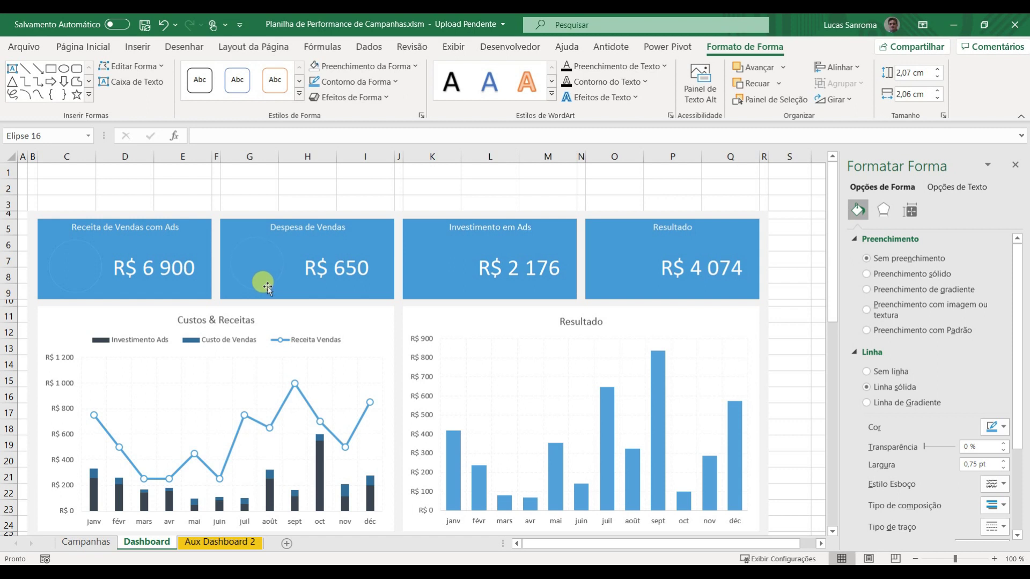
pyautogui.hotkey('ctrl', 'd')
pyautogui.hotkey('ctrl', 'd')
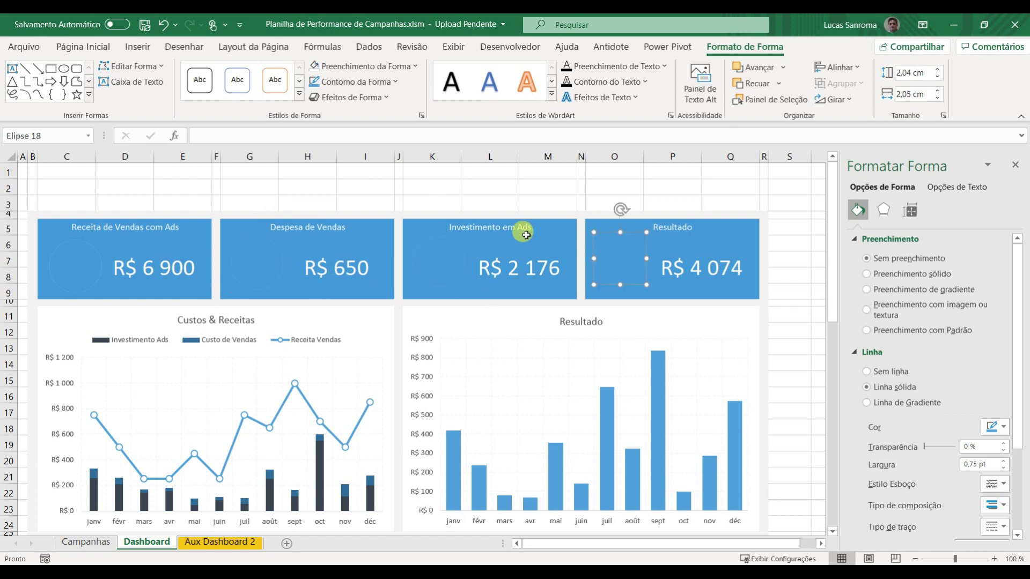
pyautogui.click(517, 185)
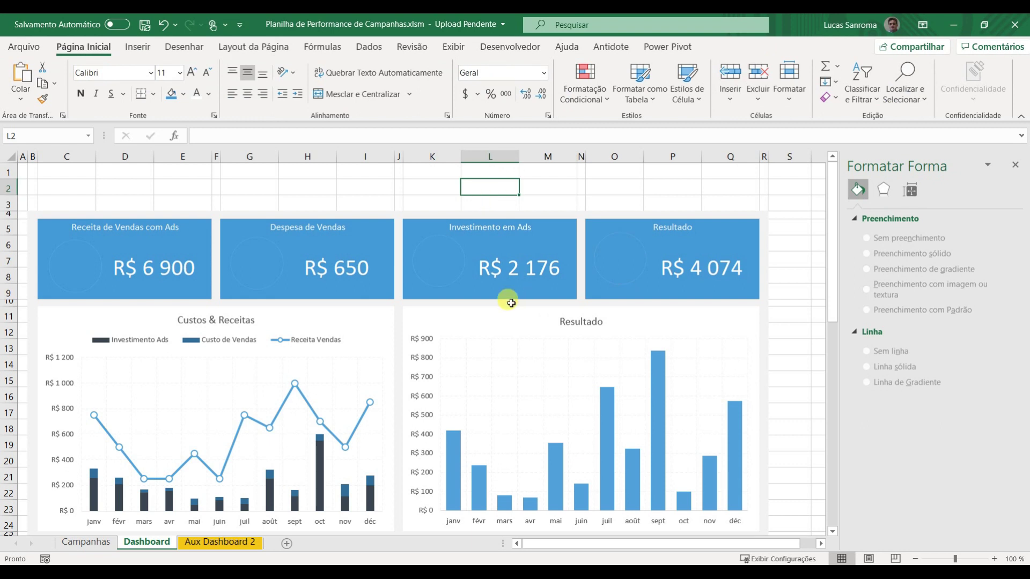
# Step: Fine-tune the positions of the copied circles on the other three cards so they line up with the first circle
pyautogui.click(266, 280)
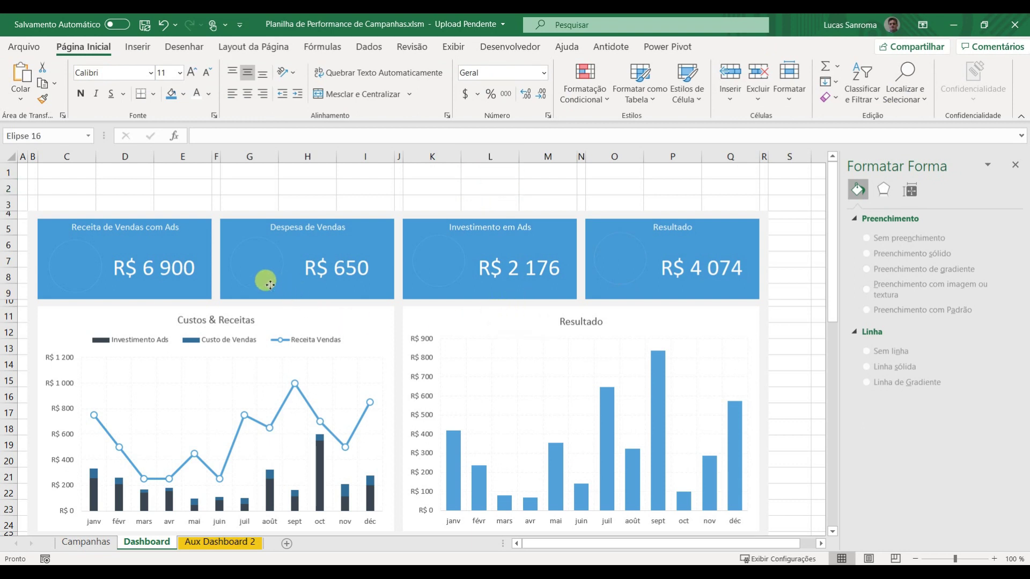
pyautogui.click(427, 280)
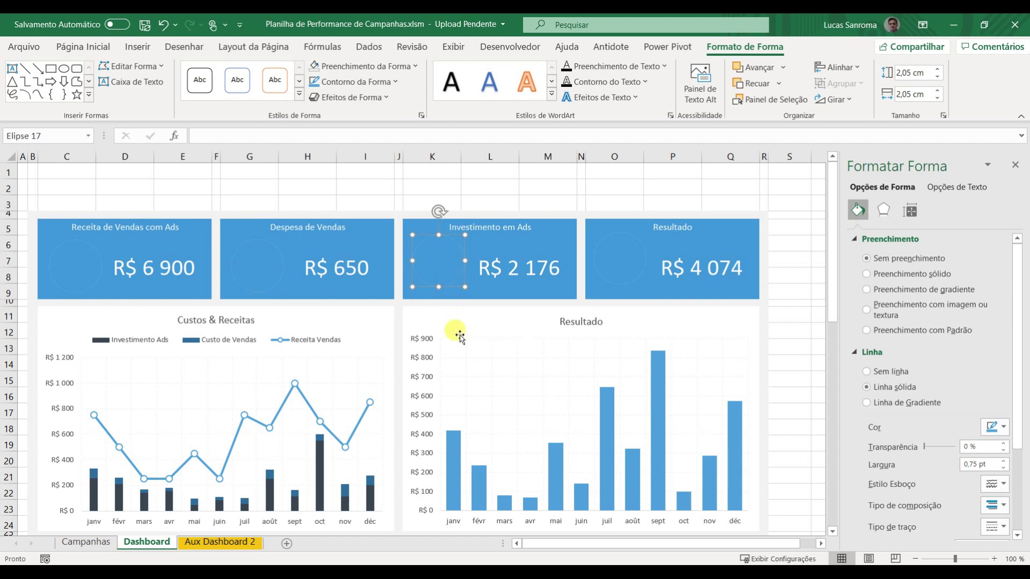
pyautogui.click(596, 261)
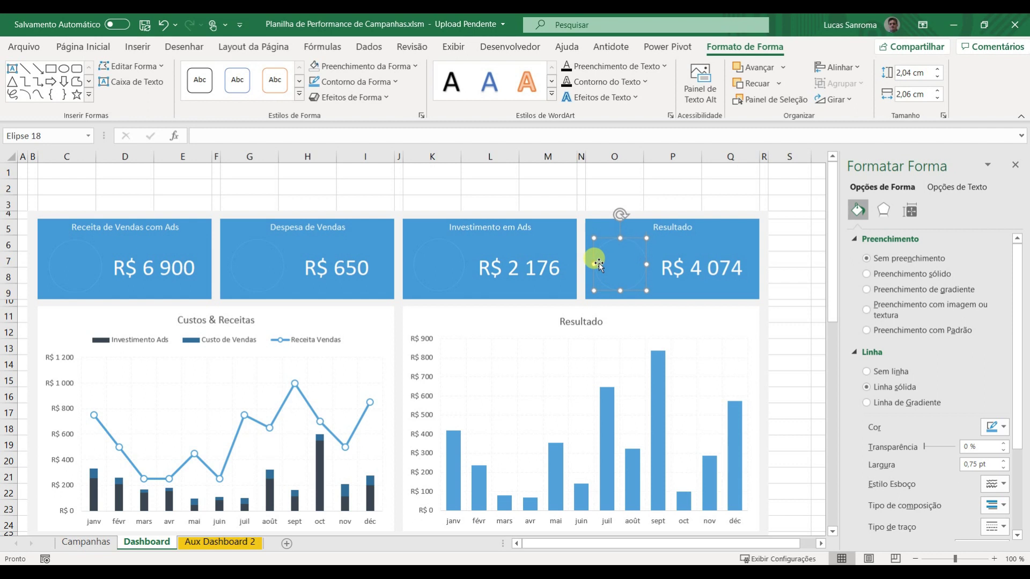
pyautogui.click(322, 183)
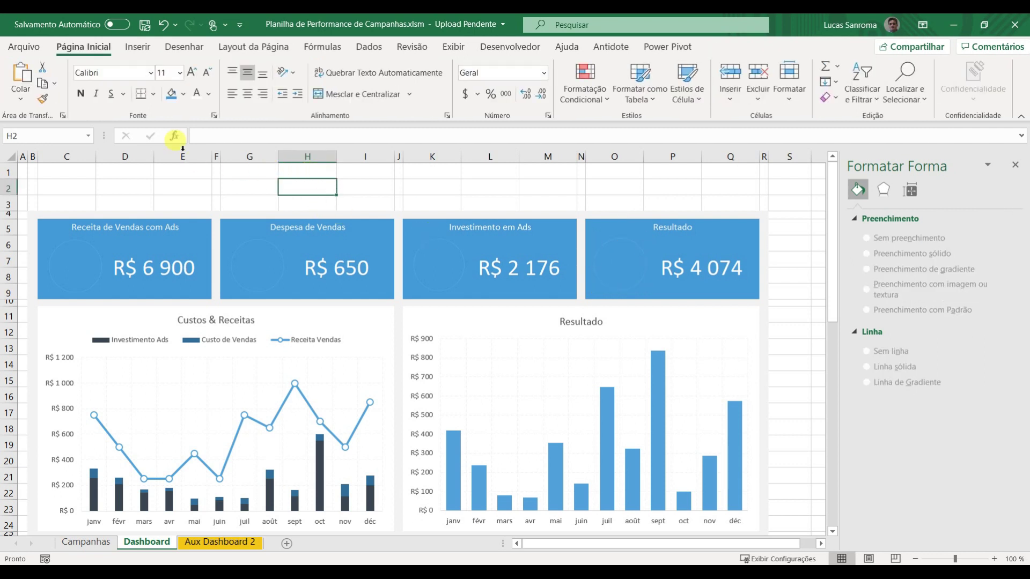
# Step: Open the icon library and select the outlined coin stacks and outlined winged banknote from the Comércio category
pyautogui.click(138, 47)
pyautogui.click(172, 102)
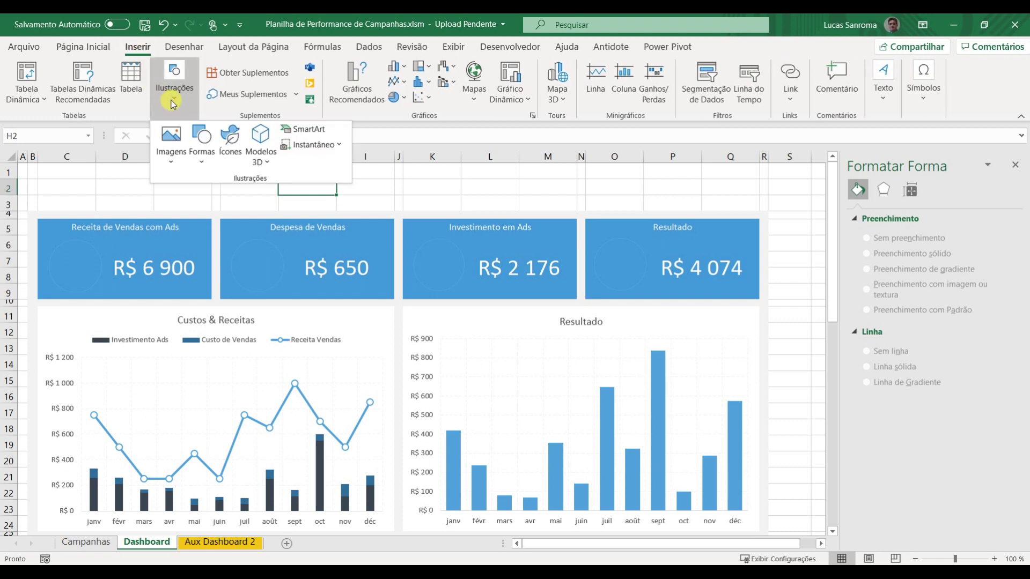
pyautogui.click(229, 141)
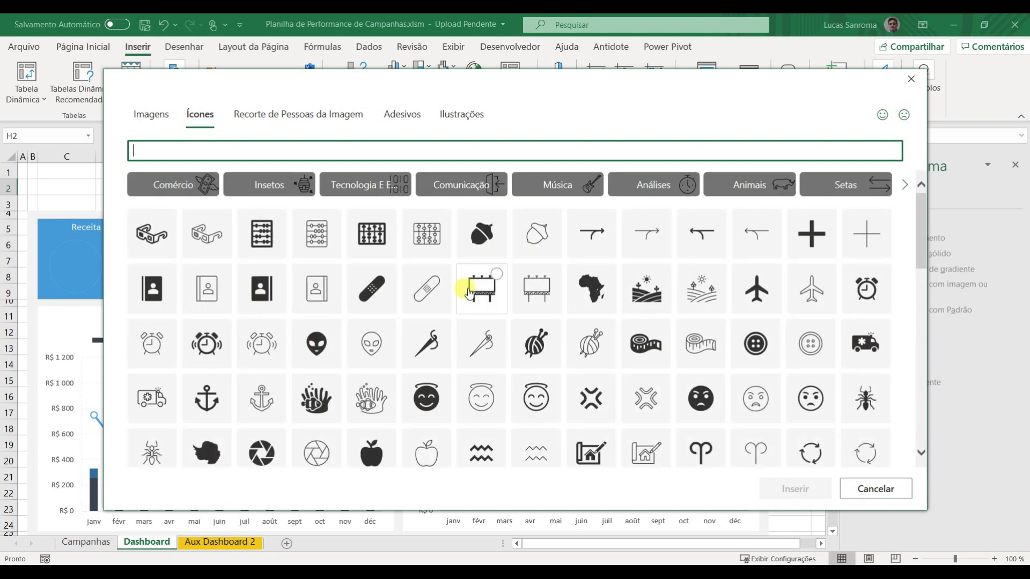
pyautogui.click(149, 185)
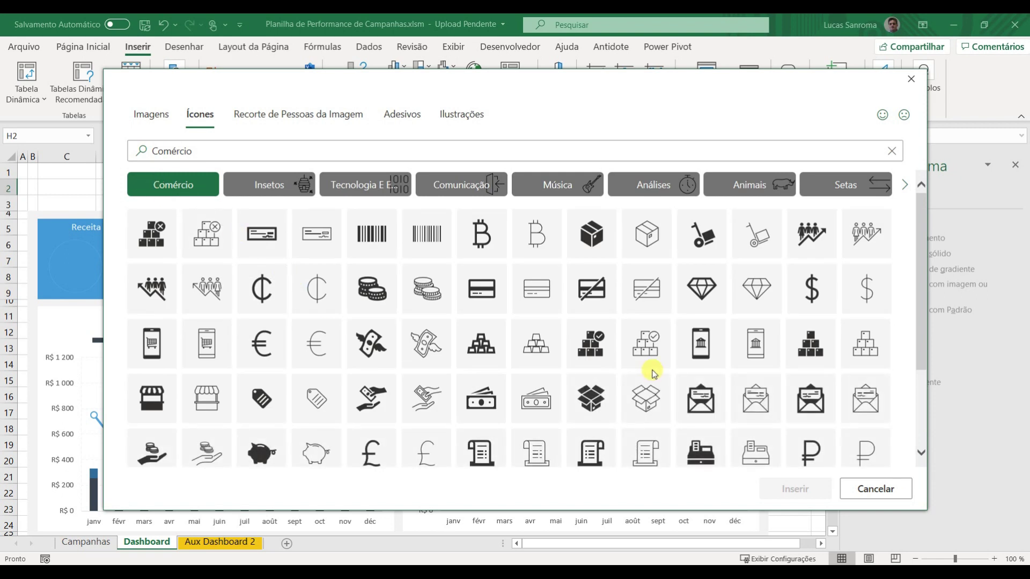
pyautogui.click(430, 293)
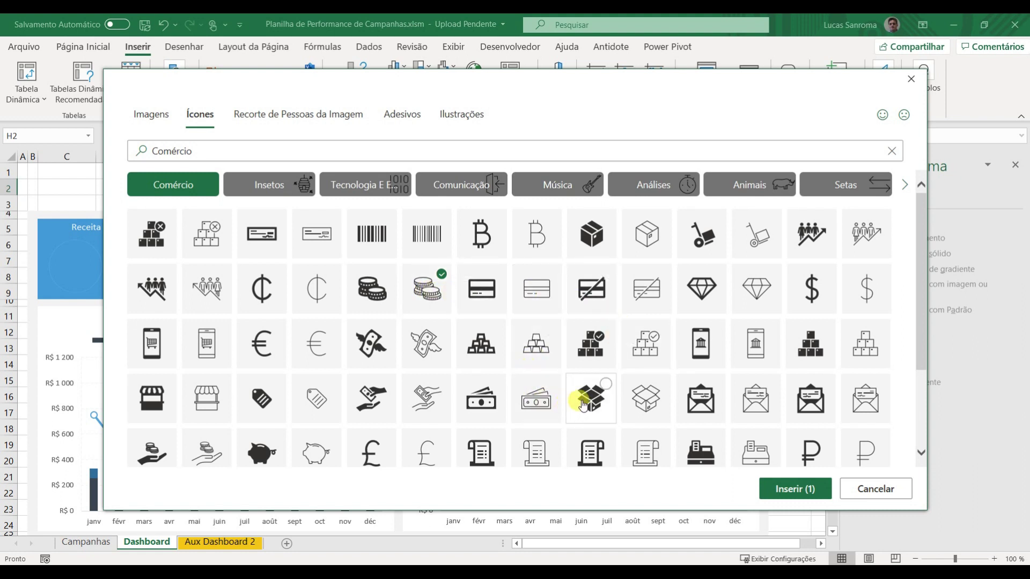
pyautogui.click(429, 345)
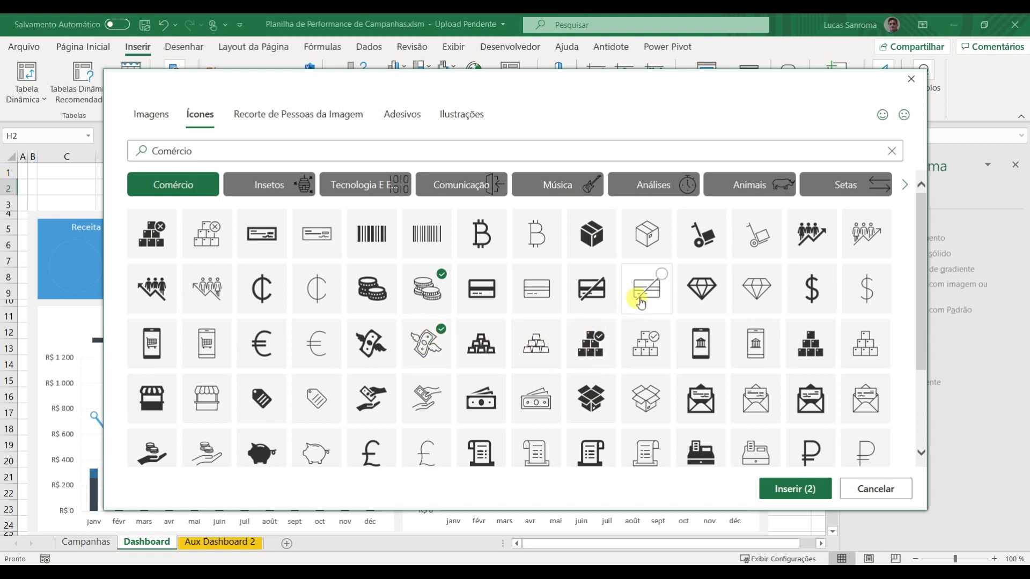
# Step: Add the outlined megaphone from the Comunicação category to the icon selection
pyautogui.click(472, 187)
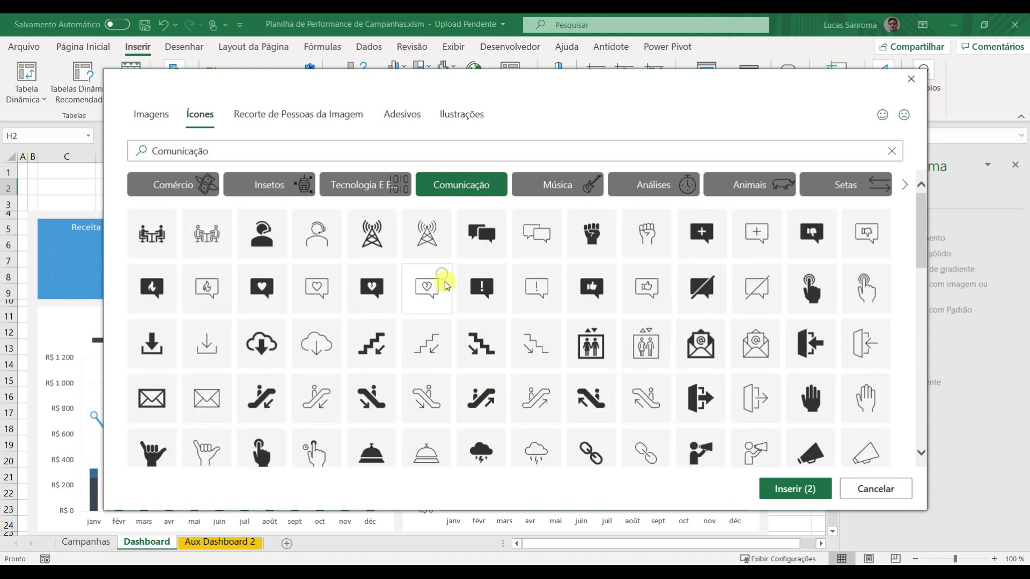
pyautogui.scroll(-2, 434, 279)
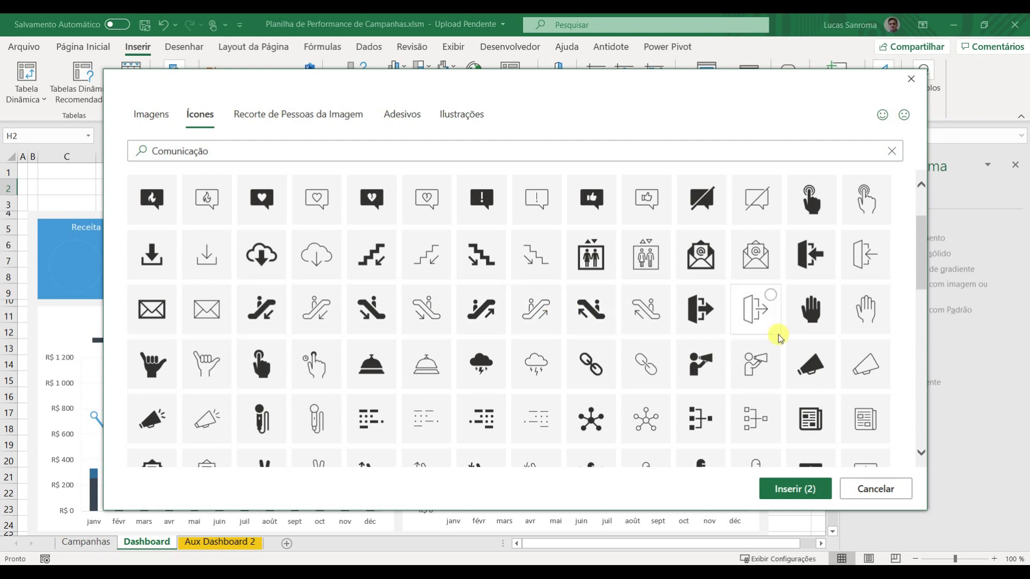
pyautogui.click(883, 351)
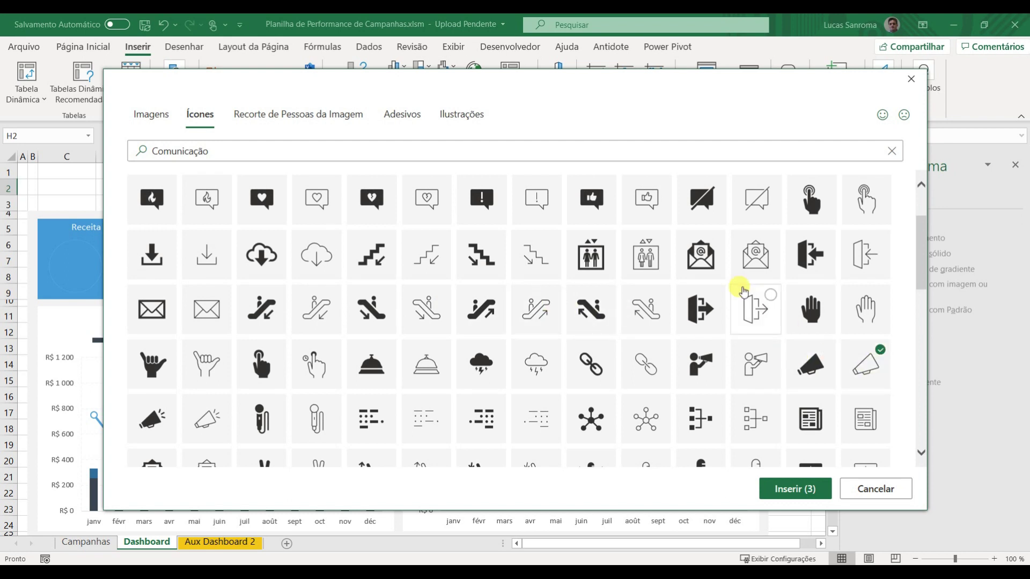
pyautogui.scroll(2, 595, 248)
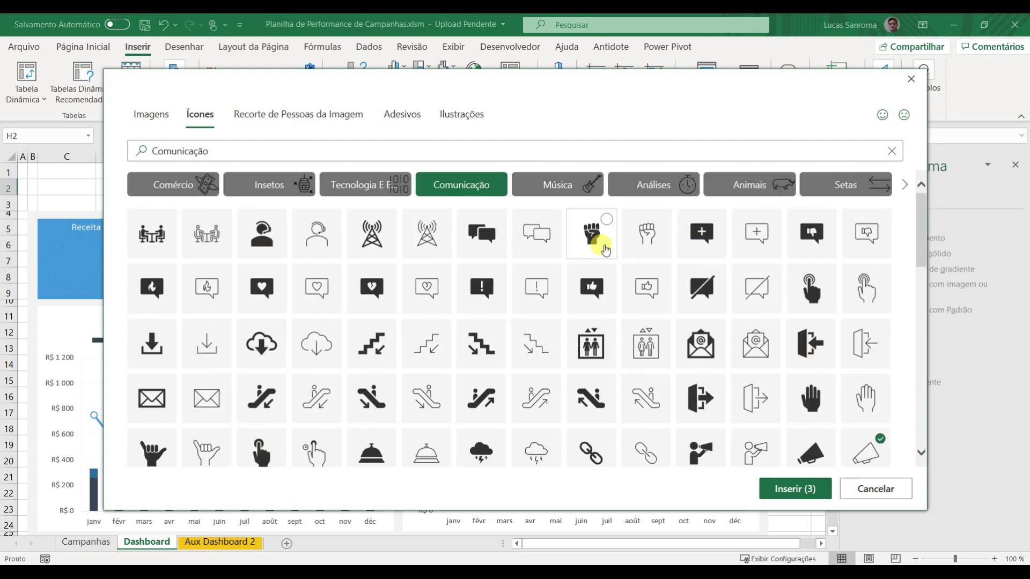
# Step: Add the outlined ascending bars icon from the Gráfico category and insert all four selected icons into the sheet
pyautogui.click(904, 188)
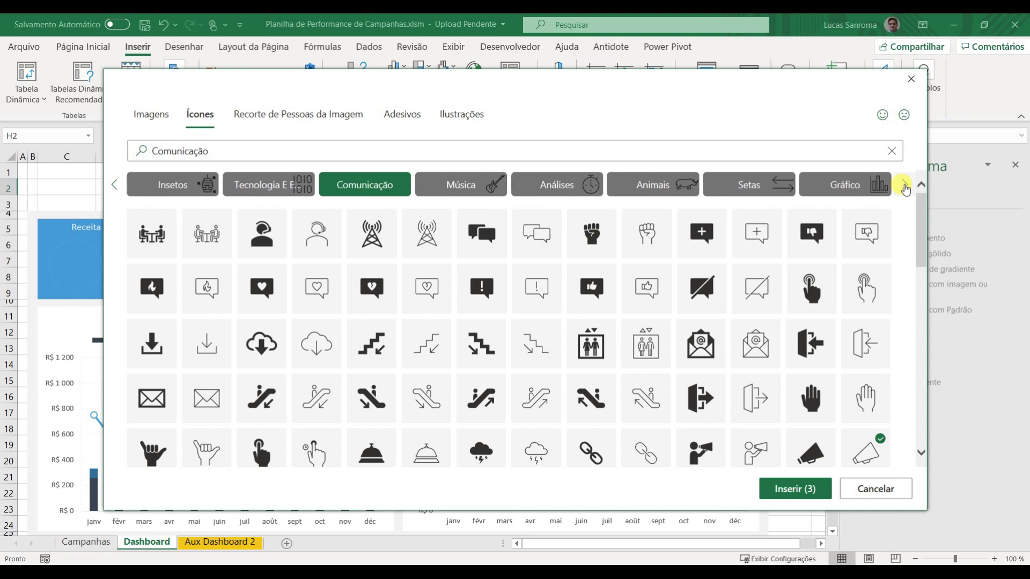
pyautogui.click(845, 185)
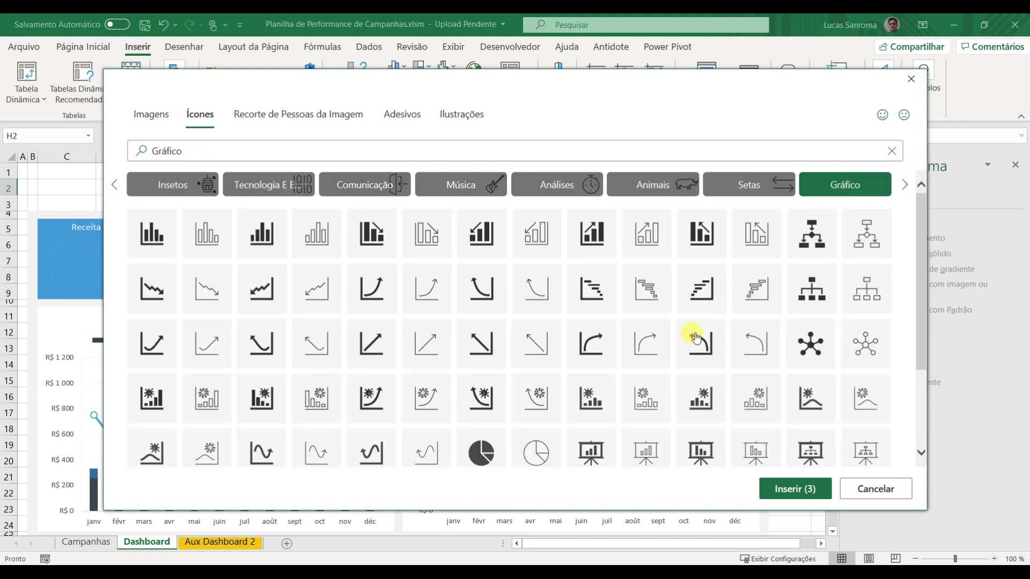
pyautogui.scroll(-1, 392, 351)
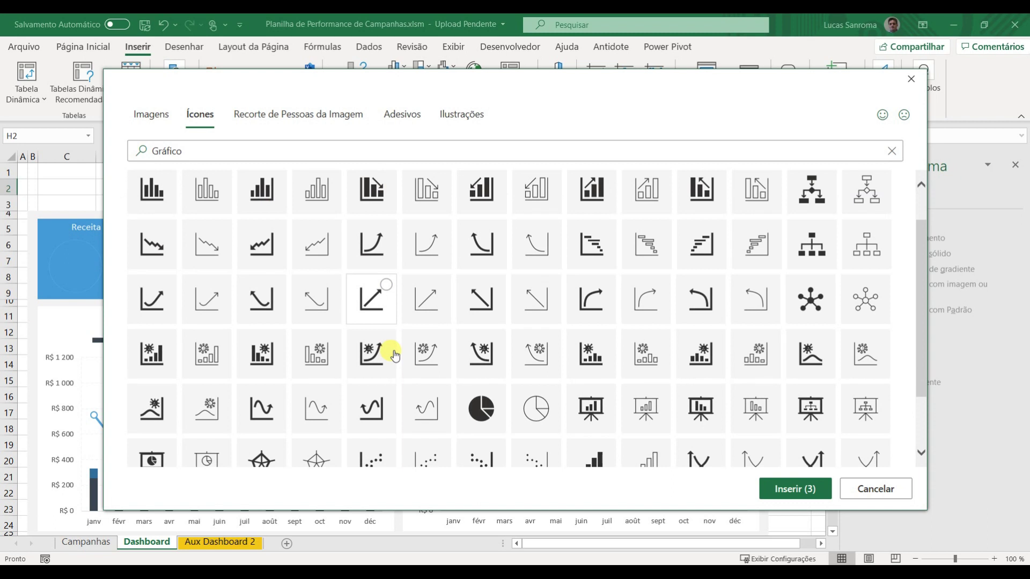
pyautogui.scroll(-1, 397, 355)
pyautogui.click(660, 409)
pyautogui.click(792, 488)
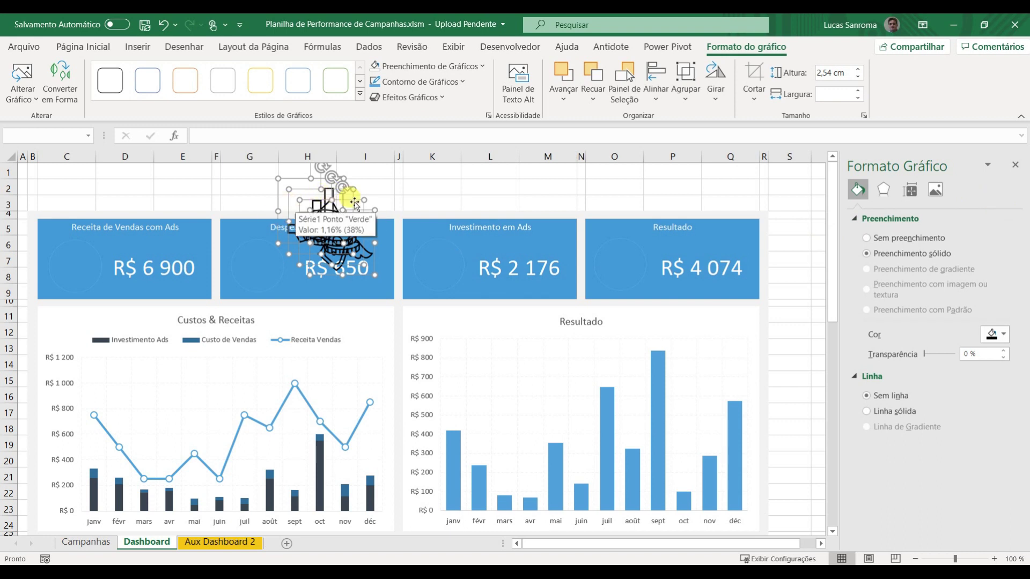
# Step: Separate the stacked icons, moving the winged banknote above the cards and the coins onto the Receita de Vendas com Ads card
pyautogui.click(418, 185)
pyautogui.moveTo(347, 237); pyautogui.dragTo(533, 192)
pyautogui.moveTo(320, 213); pyautogui.dragTo(107, 284)
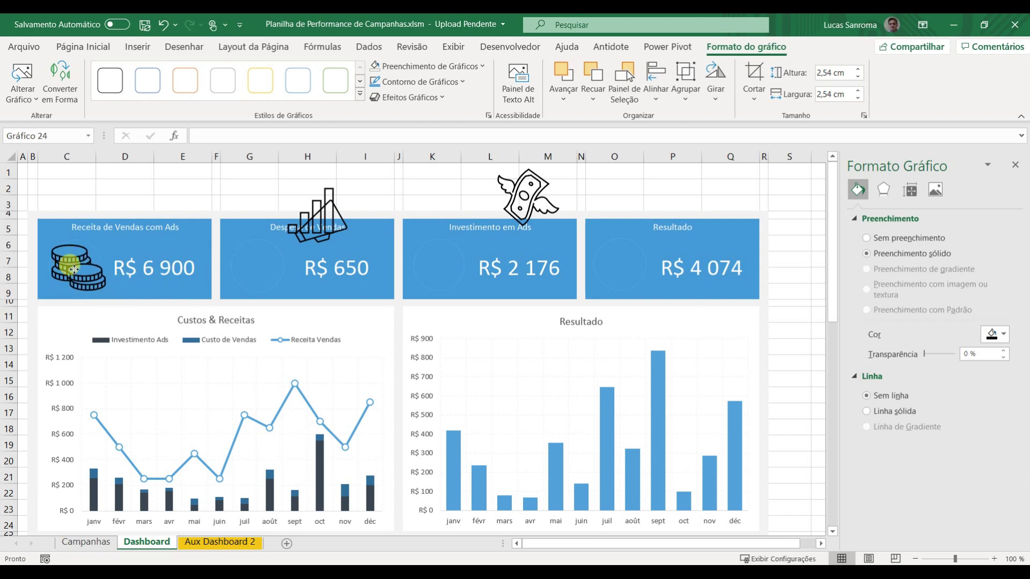
# Step: Fill the coin icon with a recently used blue and shrink it to about 1.73 cm, centred inside its circle
pyautogui.click(412, 66)
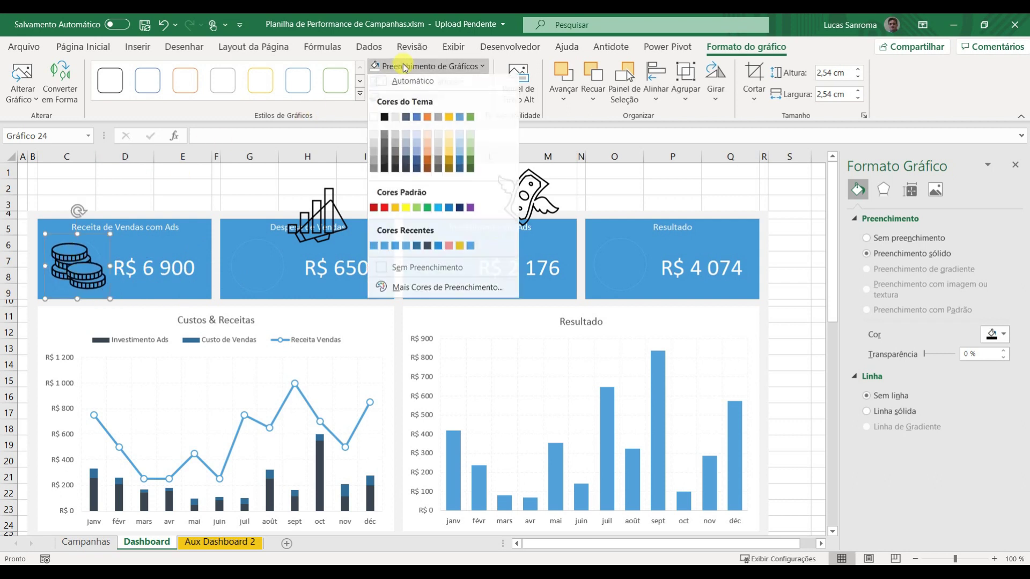
pyautogui.click(371, 249)
pyautogui.moveTo(109, 299); pyautogui.dragTo(78, 262)
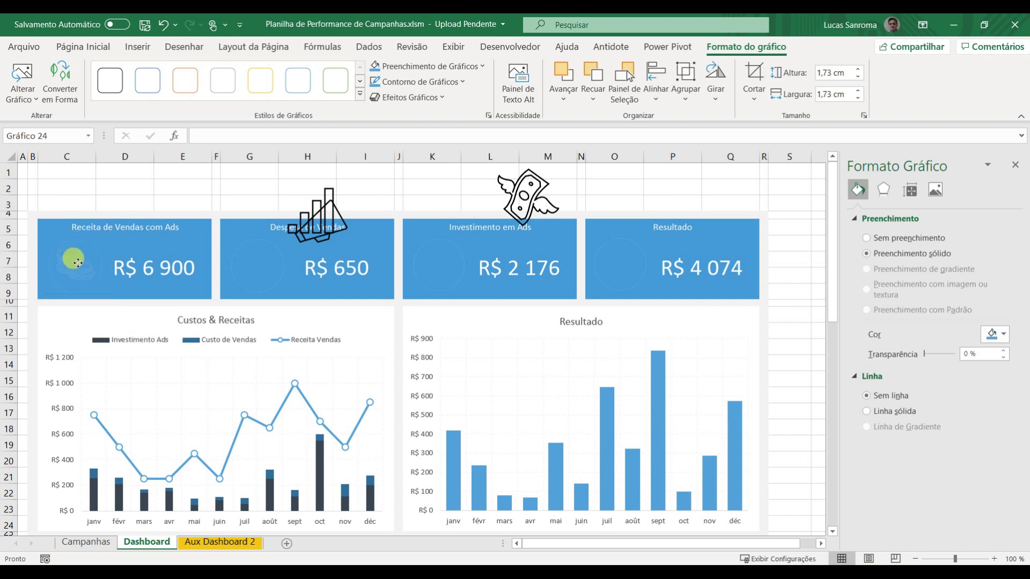
# Step: Fit the megaphone into the Investimento em Ads circle, the banknote into Despesa de Vendas and the bars into Resultado, shrunk and filled blue
pyautogui.moveTo(339, 221); pyautogui.dragTo(442, 264)
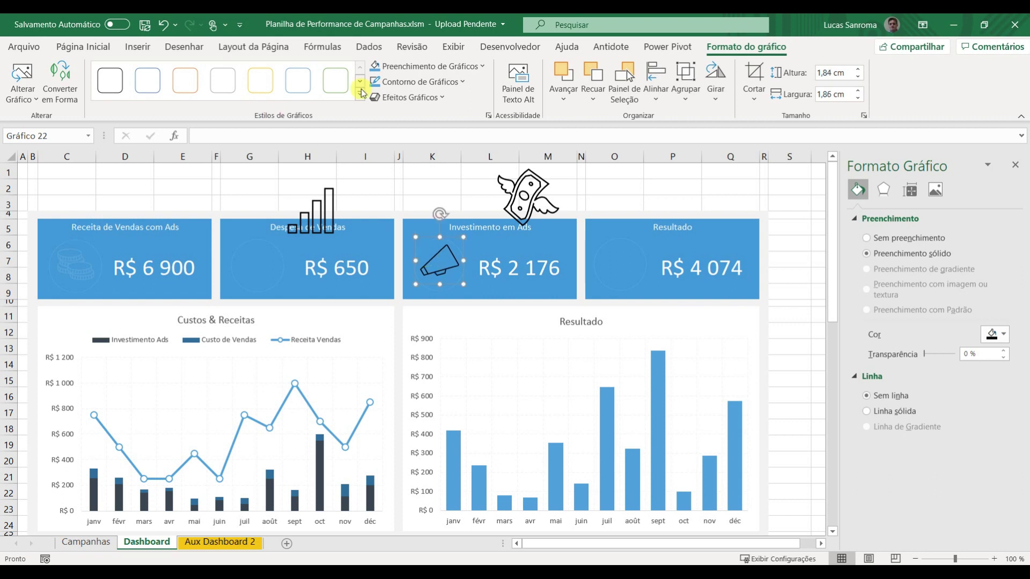
pyautogui.moveTo(512, 207); pyautogui.dragTo(261, 265)
pyautogui.moveTo(295, 298)
pyautogui.mouseDown()
pyautogui.moveTo(258, 261)
pyautogui.moveTo(281, 289)
pyautogui.mouseUp()
pyautogui.click(373, 65)
pyautogui.moveTo(316, 214); pyautogui.dragTo(627, 270)
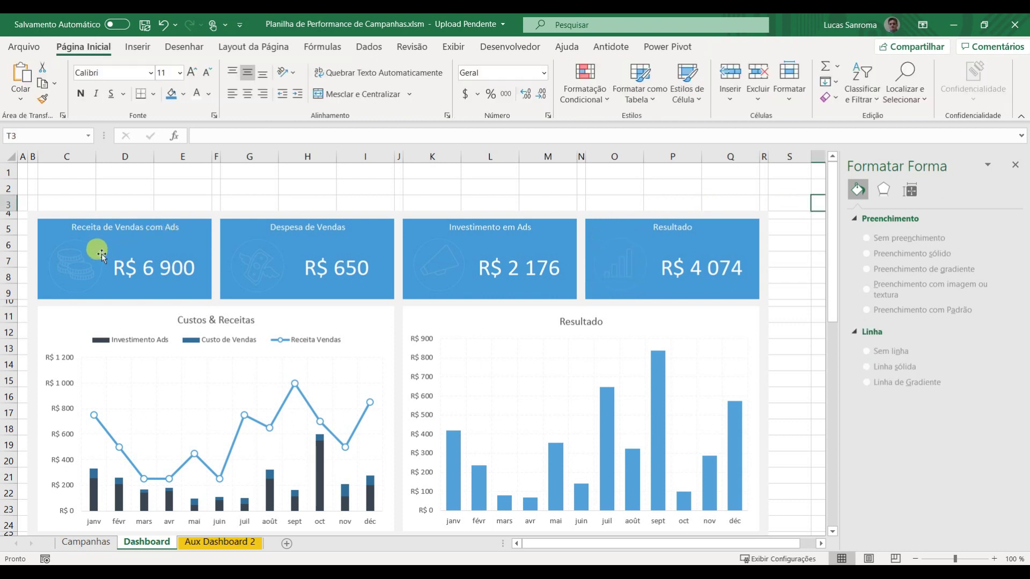
# Step: Change the coin icon's fill to a lighter blue from the recent colours
pyautogui.click(102, 258)
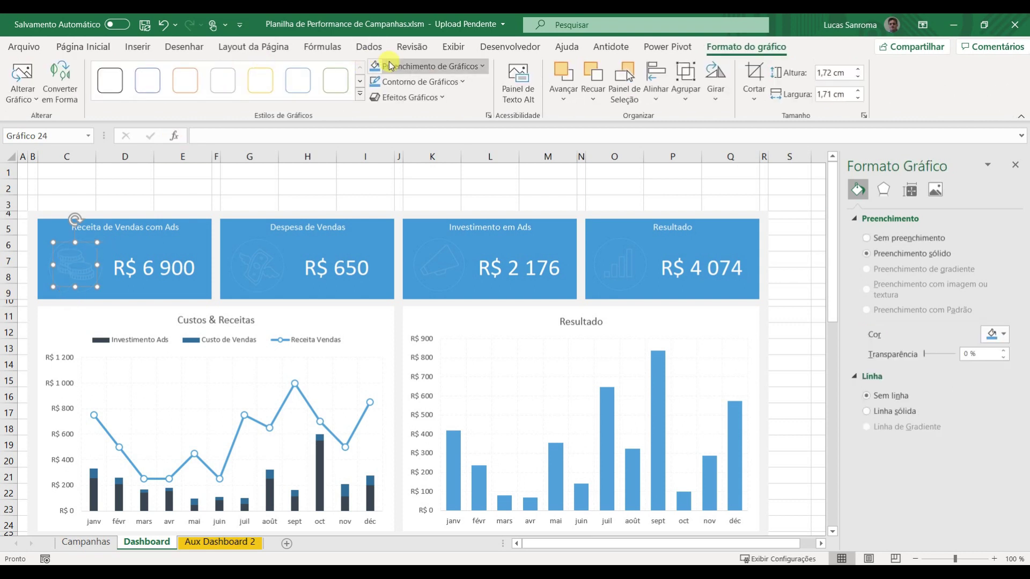
pyautogui.click(403, 68)
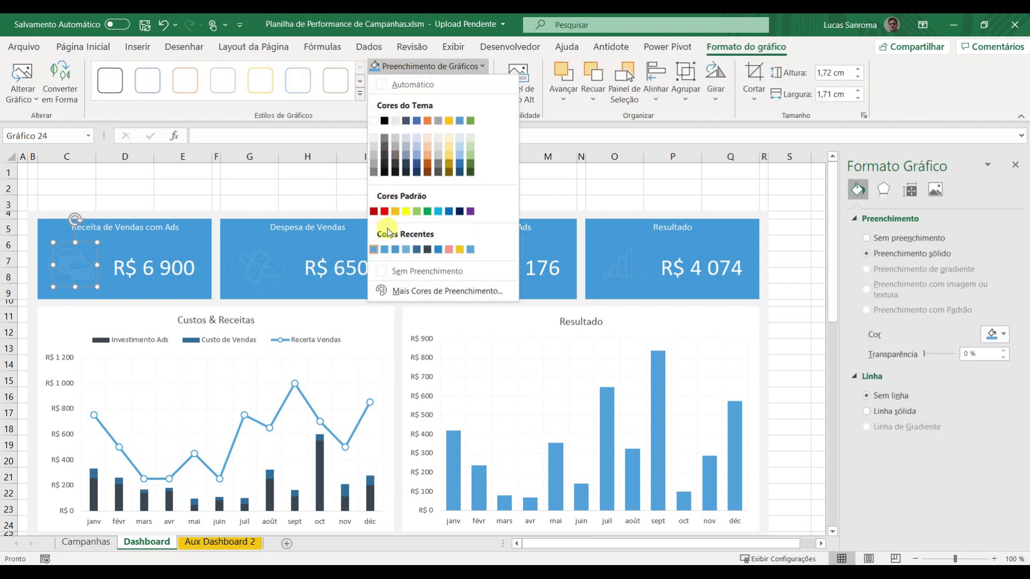
pyautogui.click(405, 250)
pyautogui.click(138, 184)
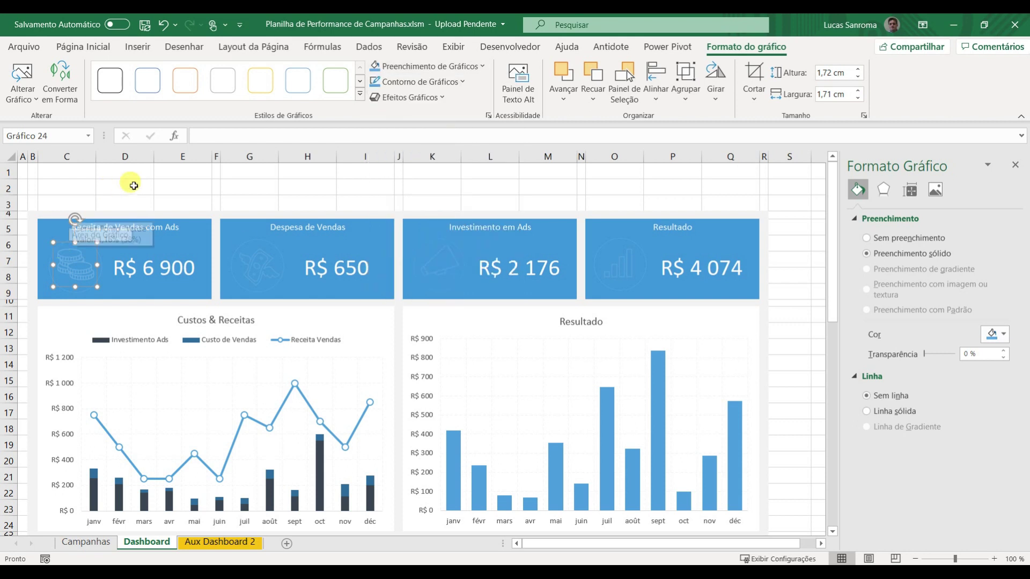
# Step: Set the outline of the circle around the coin icon to the same lighter recent blue
pyautogui.click(99, 248)
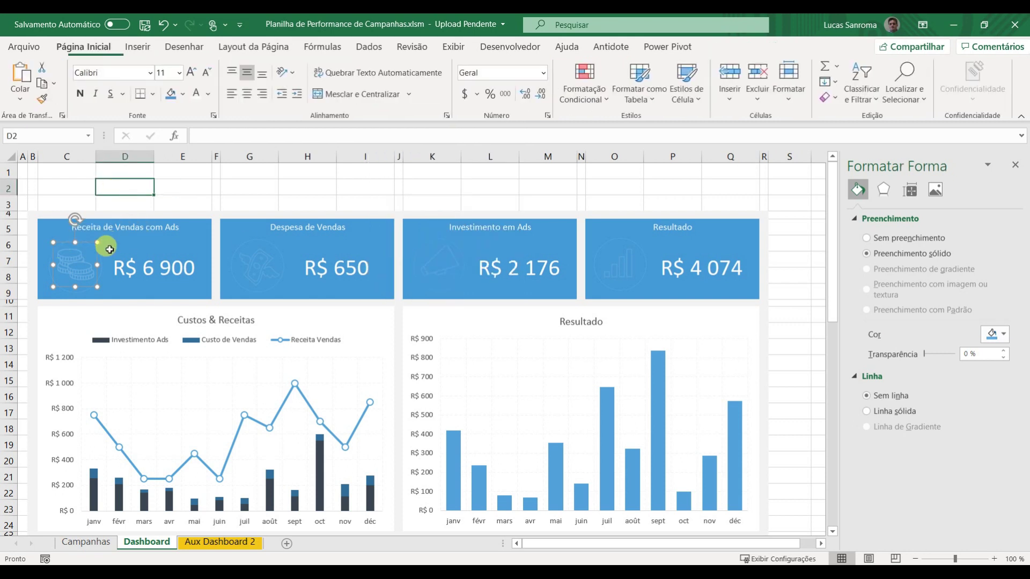
pyautogui.click(174, 97)
pyautogui.hotkey('ctrl', 'z')
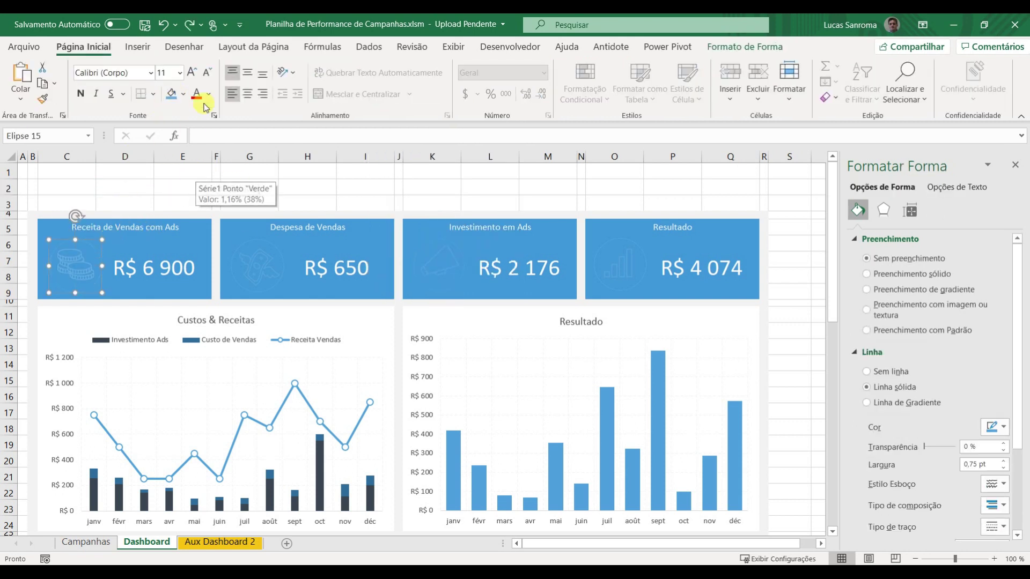
pyautogui.click(771, 47)
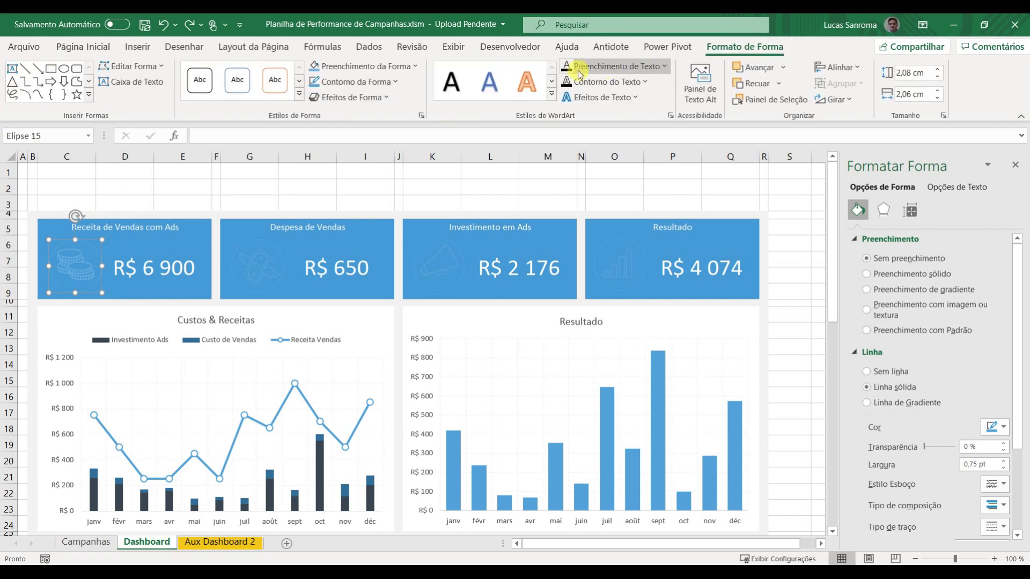
pyautogui.click(336, 85)
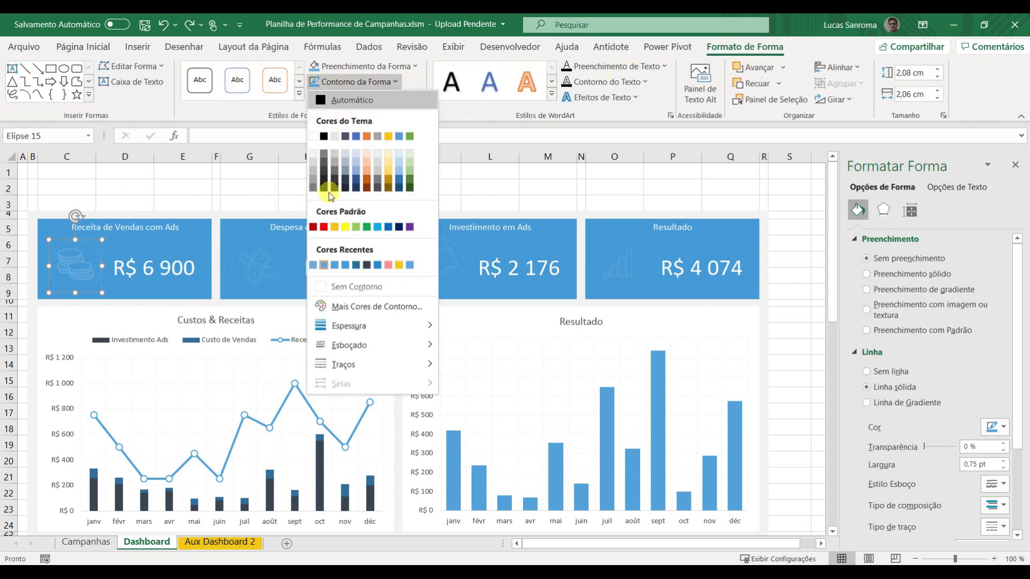
pyautogui.click(311, 266)
# Step: Recolour the banknote icon and the outline of its circle in the Despesa de Vendas card with the same lighter recent blue
pyautogui.click(253, 252)
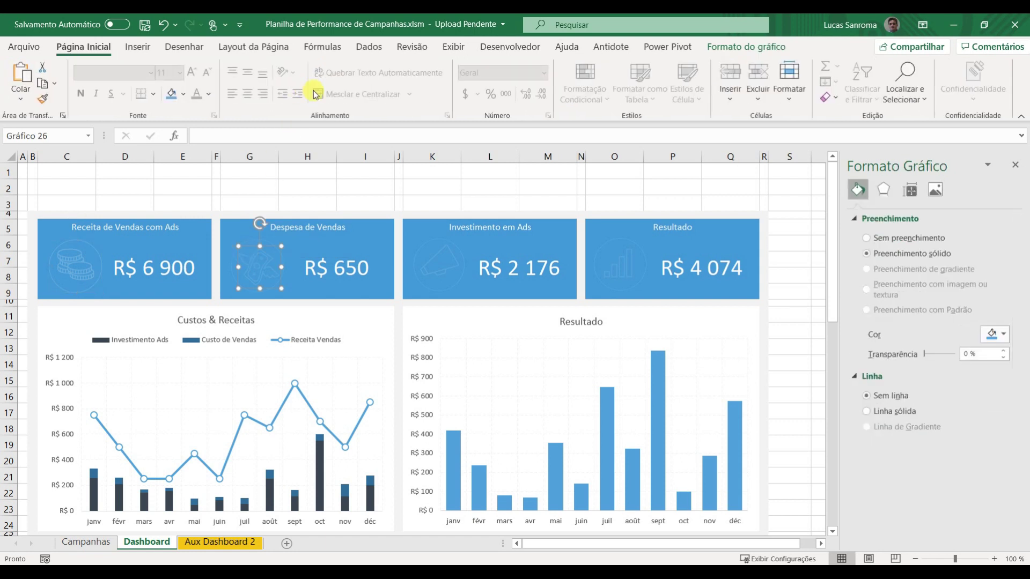
pyautogui.click(739, 44)
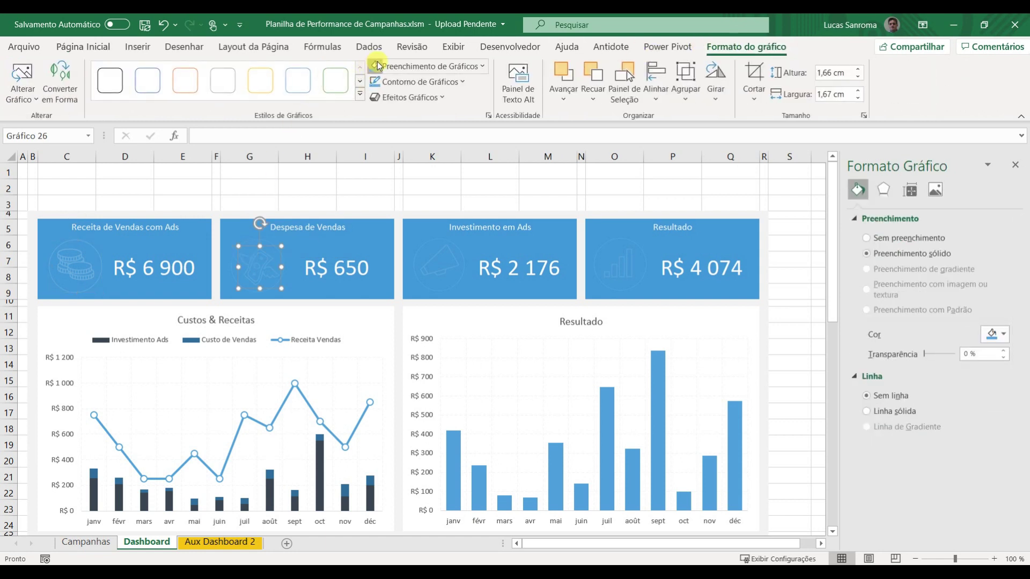
pyautogui.click(263, 235)
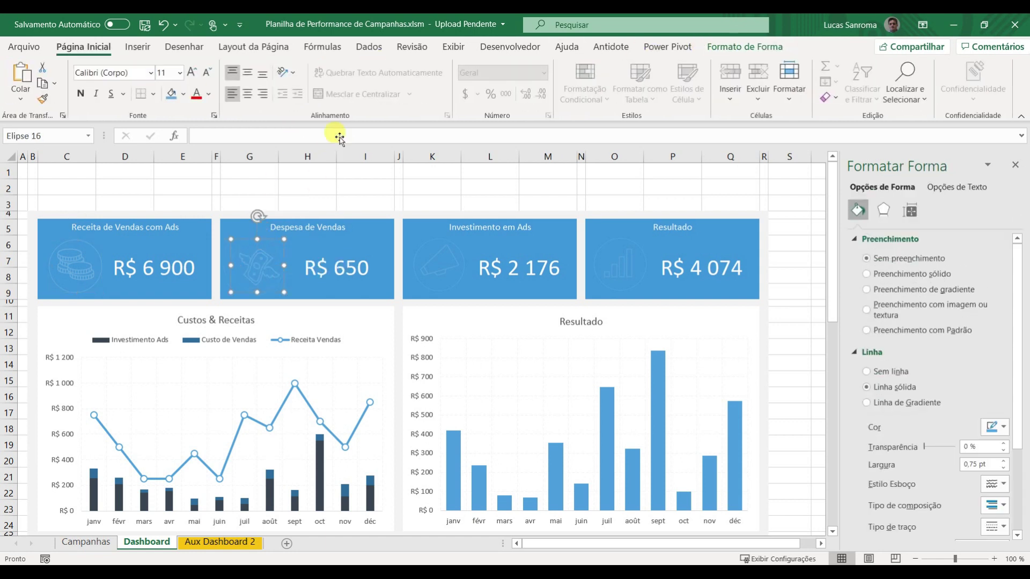
pyautogui.click(758, 45)
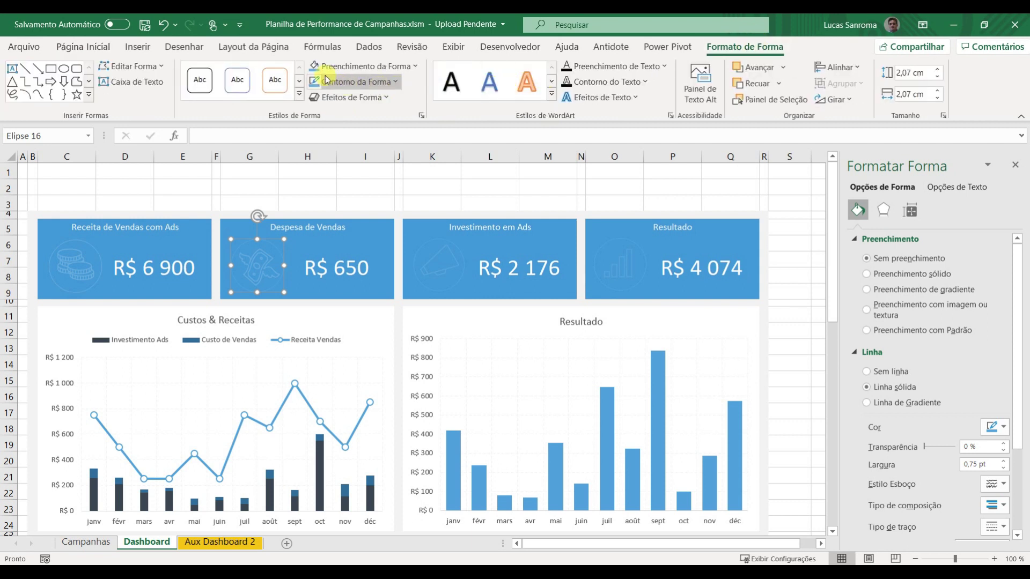
# Step: Apply the lighter recent blue to the Investimento em Ads megaphone and its circle outline, and nudge the megaphone into the circle
pyautogui.click(446, 255)
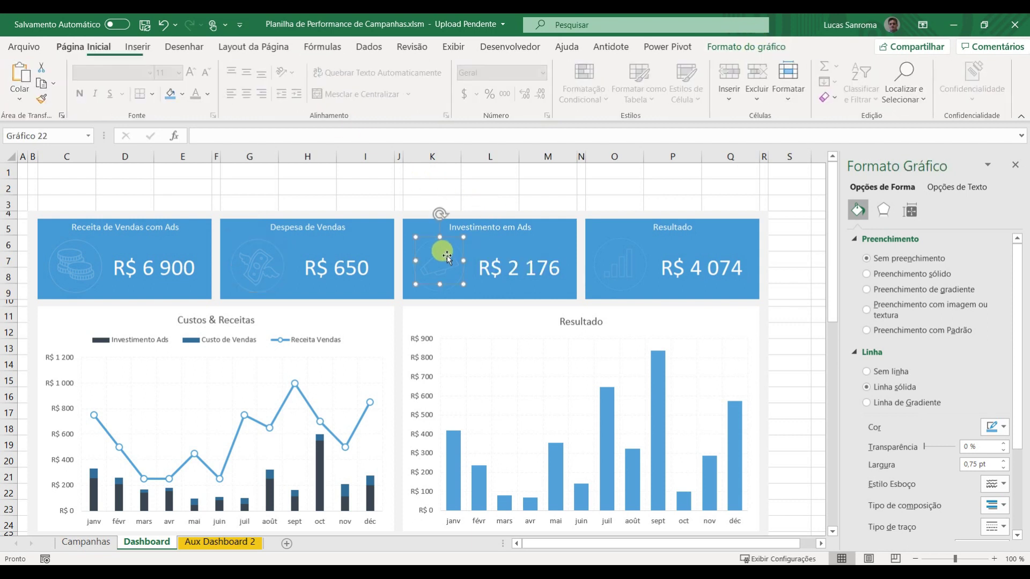
pyautogui.click(748, 47)
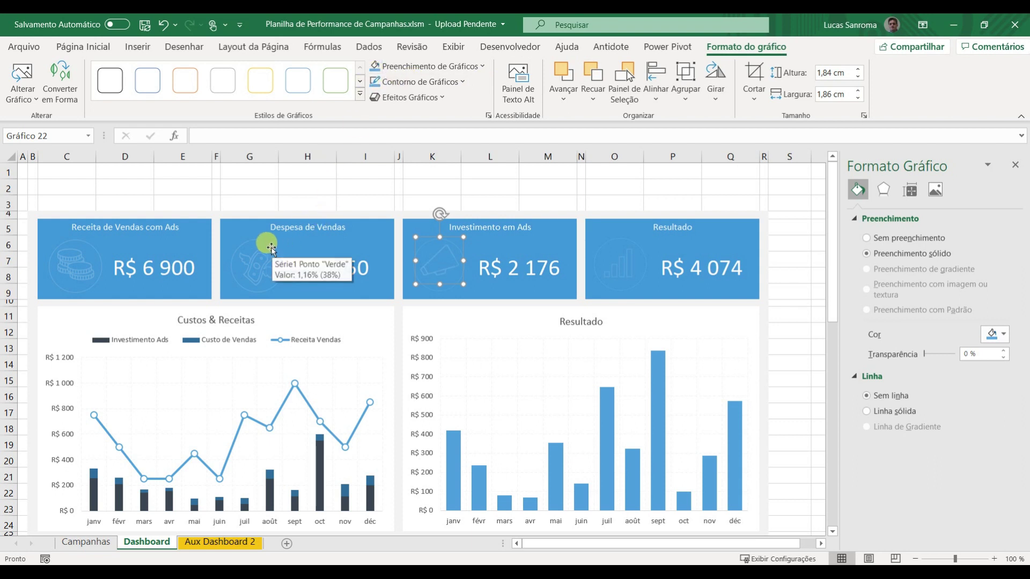
pyautogui.click(490, 205)
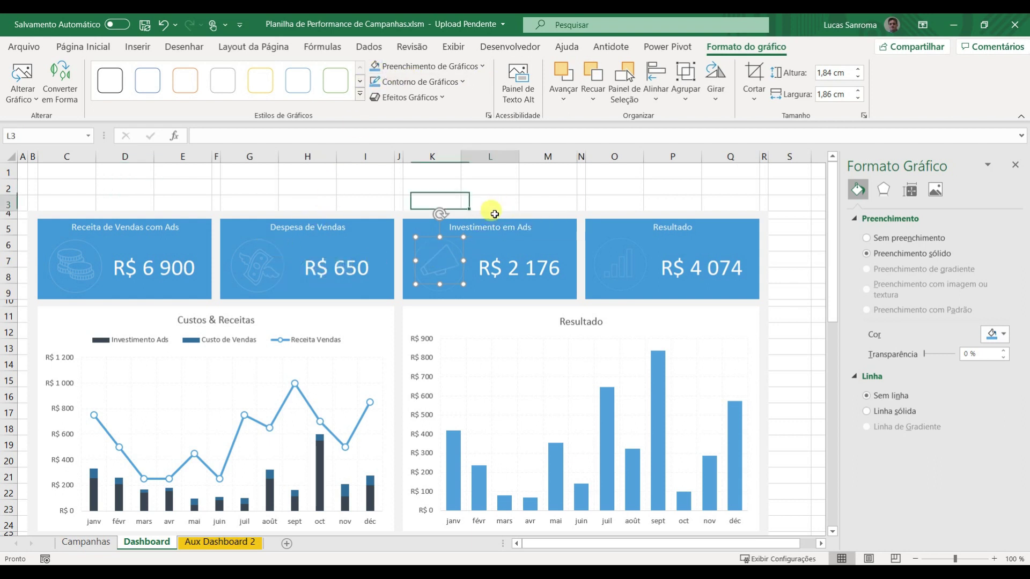
pyautogui.click(422, 243)
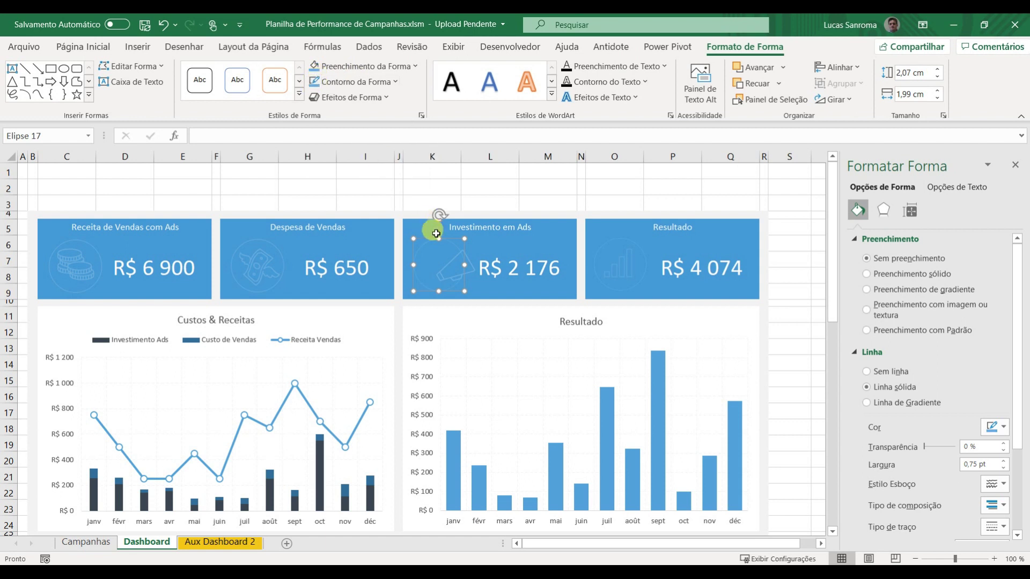
pyautogui.moveTo(470, 275); pyautogui.dragTo(453, 266)
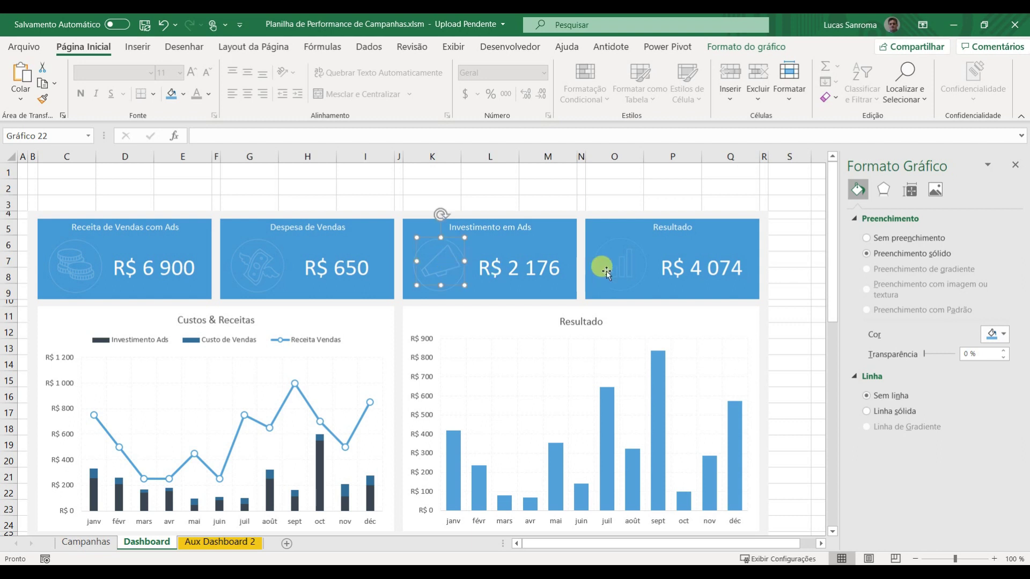
# Step: Recolour the bar chart icon and the outline of its circle in the Resultado card with the lighter recent blue
pyautogui.click(755, 47)
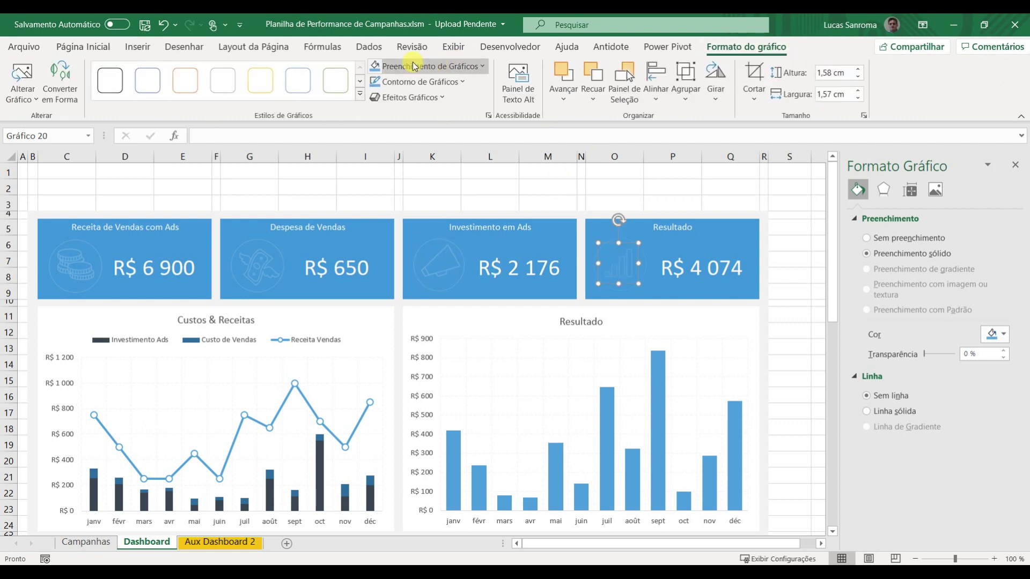
pyautogui.click(619, 263)
pyautogui.click(621, 265)
pyautogui.click(745, 51)
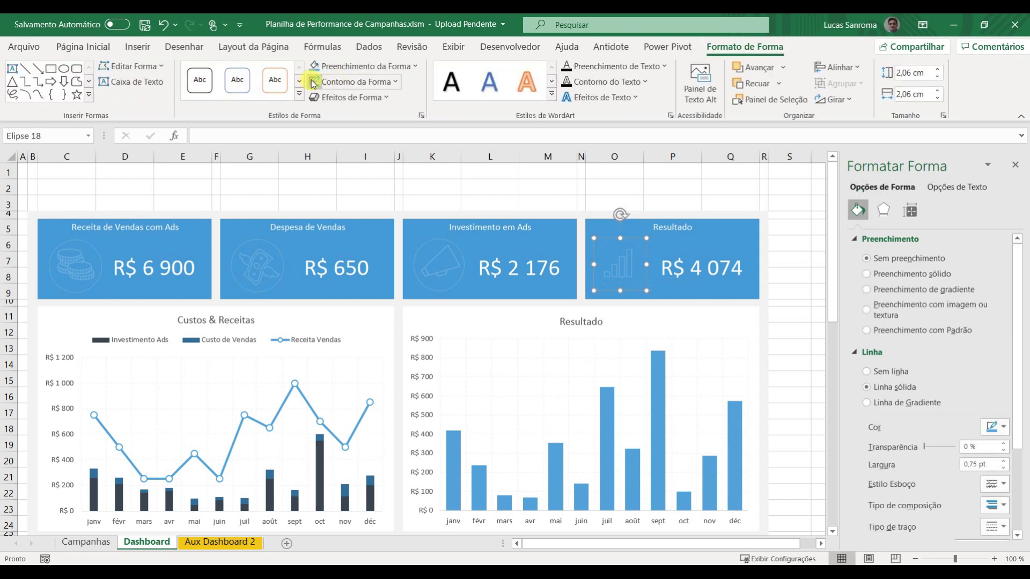
pyautogui.click(433, 169)
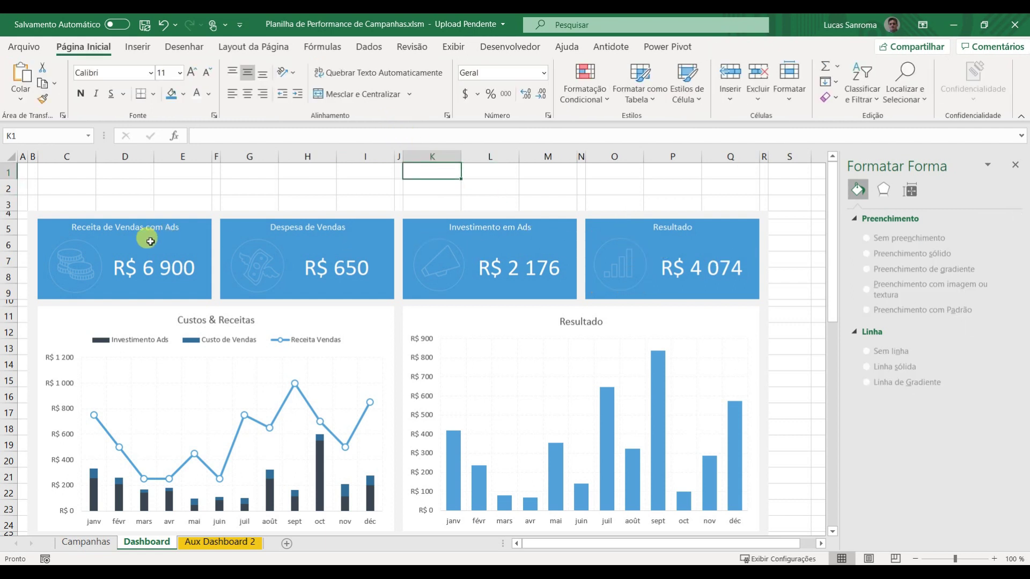
# Step: Insert a circle about 1.07 cm wide and place it over the gap between the first two KPI cards
pyautogui.click(138, 48)
pyautogui.click(173, 88)
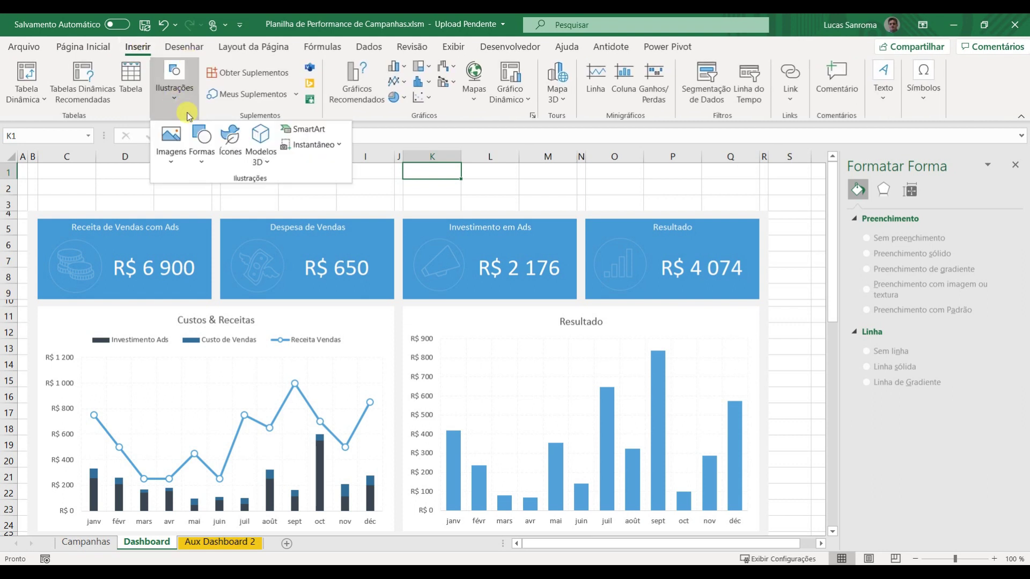
pyautogui.click(198, 166)
pyautogui.click(242, 200)
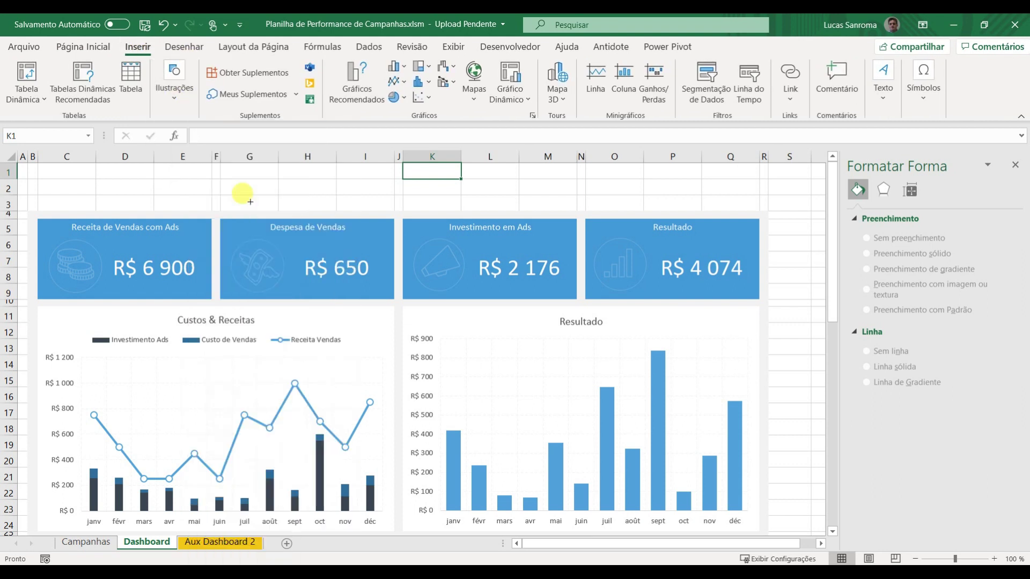
pyautogui.click(340, 200)
pyautogui.moveTo(372, 218); pyautogui.dragTo(207, 263)
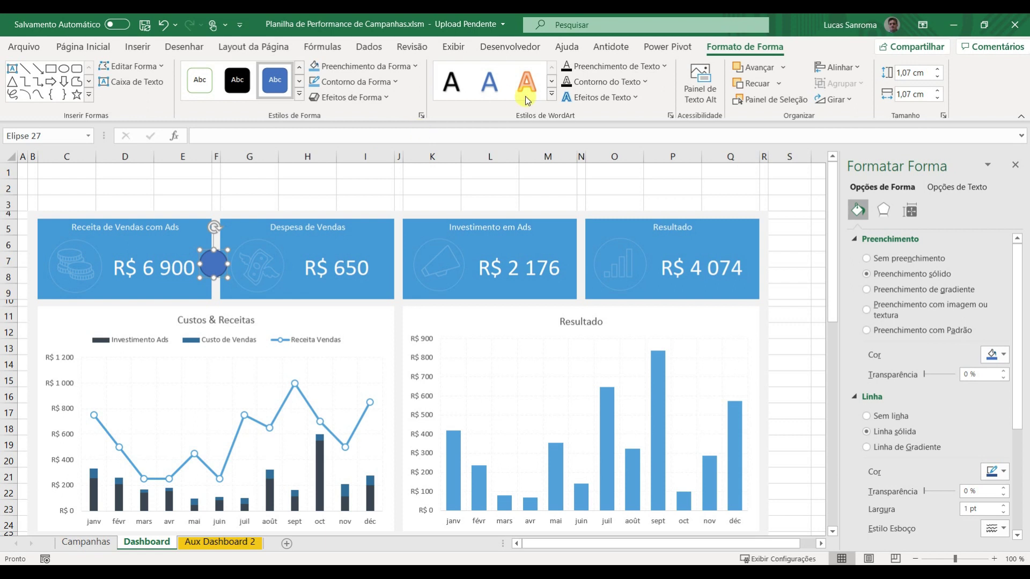
# Step: Give the circle between the first two cards a very light grey outline 3 pt thick
pyautogui.click(346, 84)
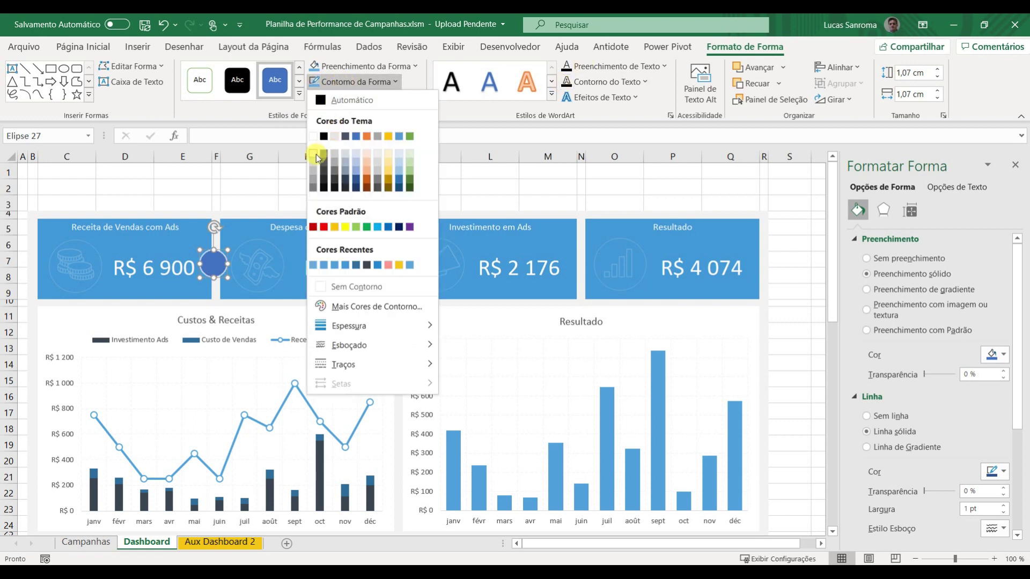
pyautogui.click(317, 153)
pyautogui.click(356, 85)
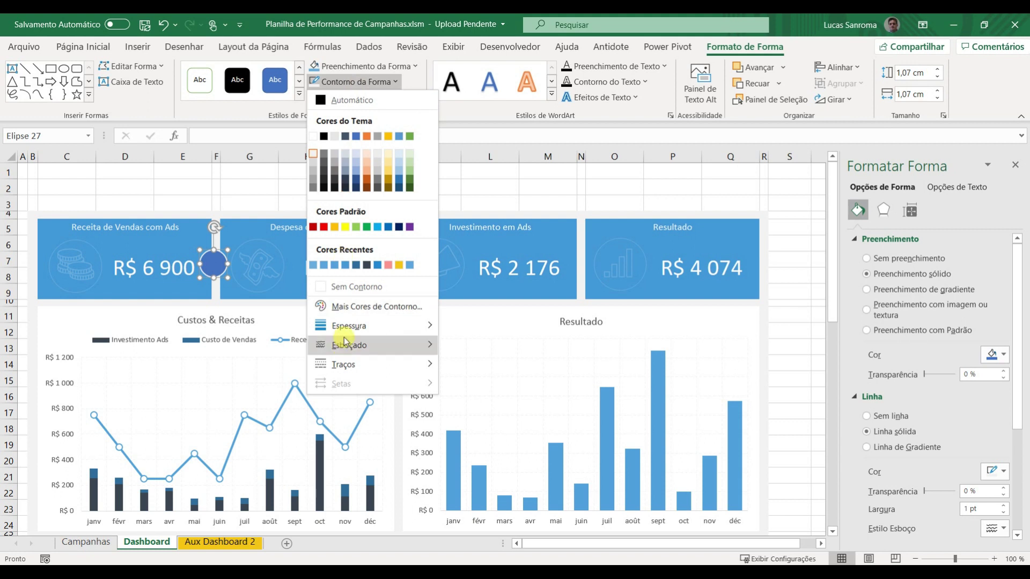
pyautogui.moveTo(346, 330)
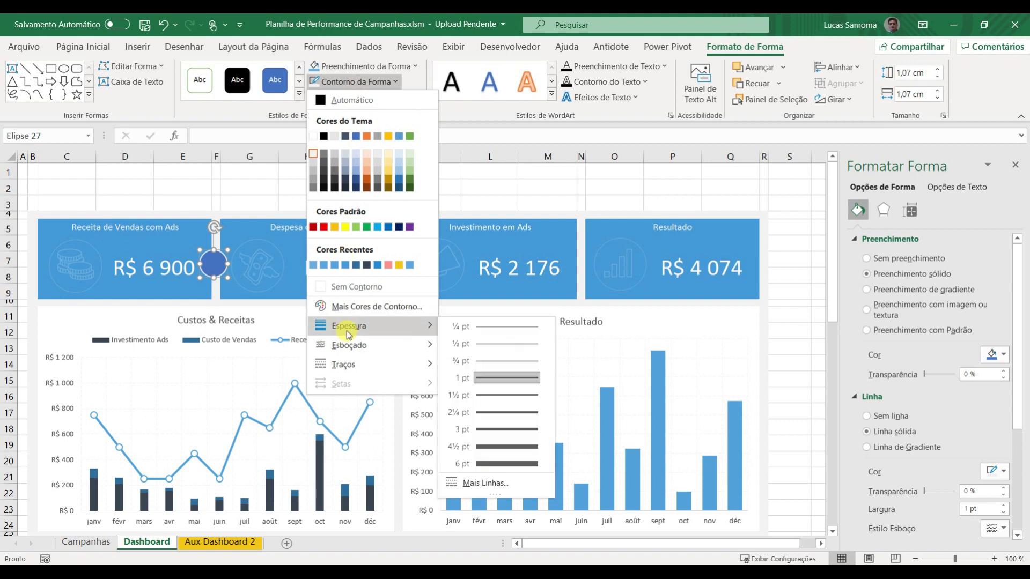
pyautogui.click(513, 432)
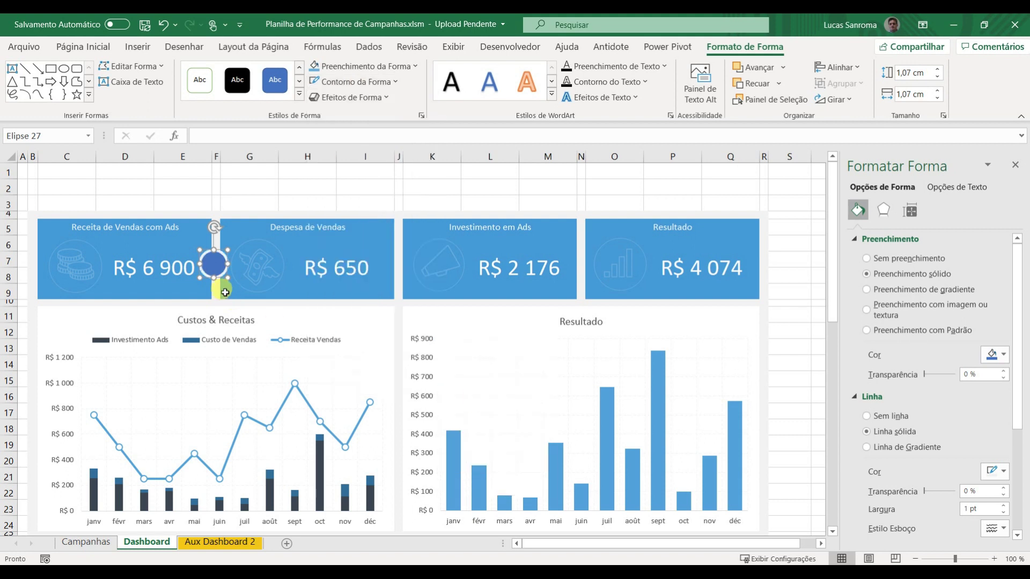
# Step: Fill the circle with a recently used blue matching the cards and shrink it to about 0.88 by 0.9 cm
pyautogui.click(336, 70)
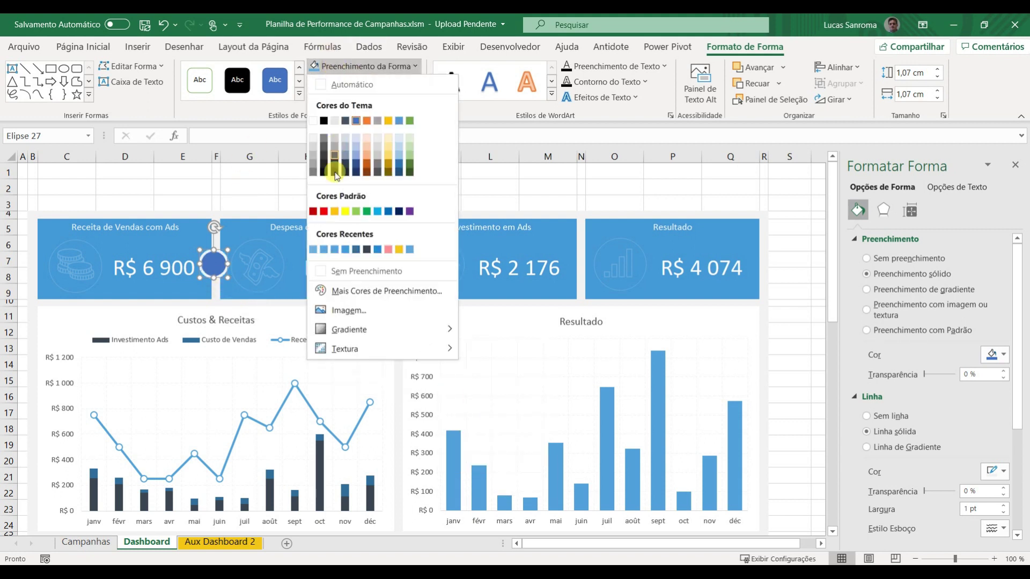
pyautogui.click(346, 249)
pyautogui.moveTo(229, 278); pyautogui.dragTo(215, 264)
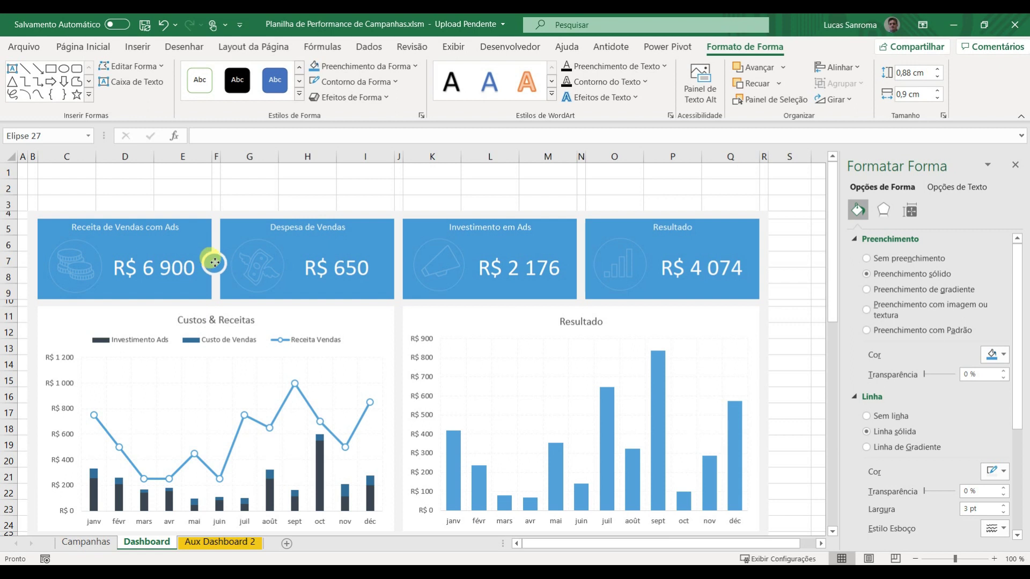
# Step: Duplicate the connecting circle and position the copies over the gaps between the second and third and the third and fourth cards
pyautogui.hotkey('ctrl', 'd')
pyautogui.moveTo(224, 270)
pyautogui.mouseDown()
pyautogui.moveTo(223, 261)
pyautogui.moveTo(239, 263)
pyautogui.mouseUp()
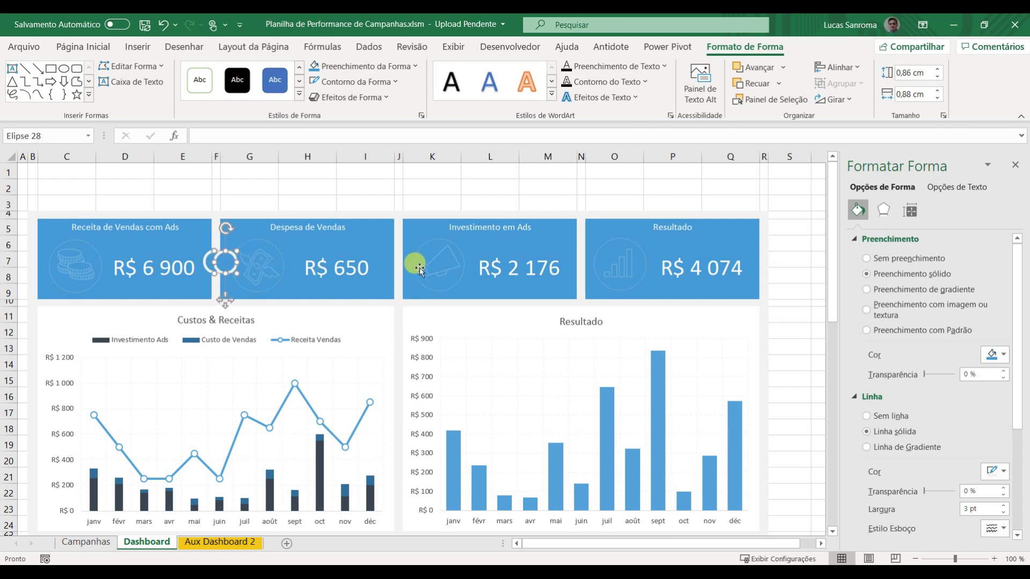
pyautogui.press('Right')
pyautogui.press('Right')
pyautogui.press('Right')
pyautogui.press('Right')
pyautogui.press('Right')
pyautogui.press('Right')
pyautogui.press('Right')
pyautogui.press('Right')
pyautogui.press('Right')
pyautogui.press('Right')
pyautogui.press('Right')
pyautogui.press('Right')
pyautogui.press('Right')
pyautogui.press('Right')
pyautogui.press('Right')
pyautogui.press('Right')
pyautogui.press('Right')
pyautogui.press('Right')
pyautogui.press('Right')
pyautogui.press('Right')
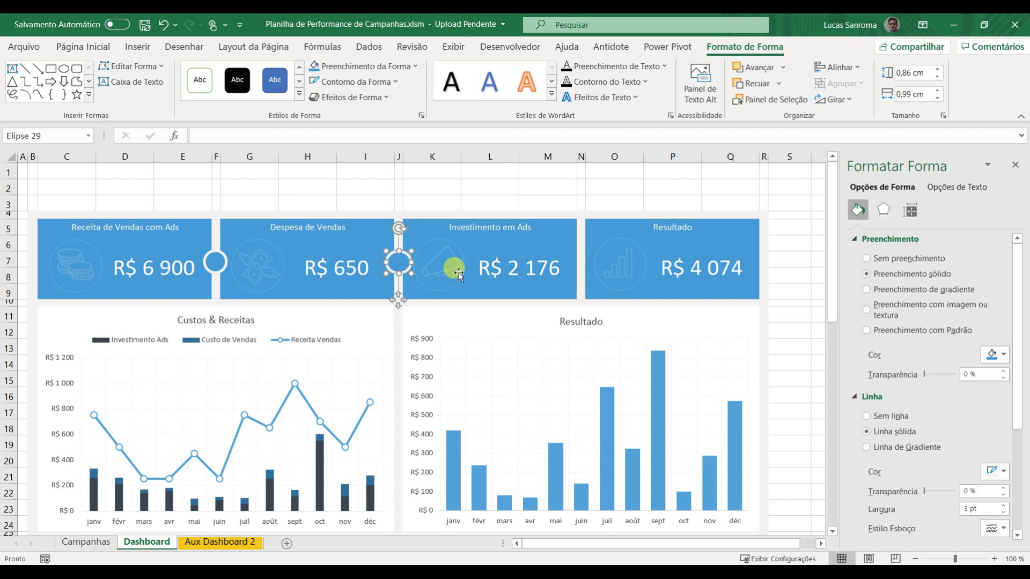
pyautogui.hotkey('ctrl', 'd')
pyautogui.click(779, 303)
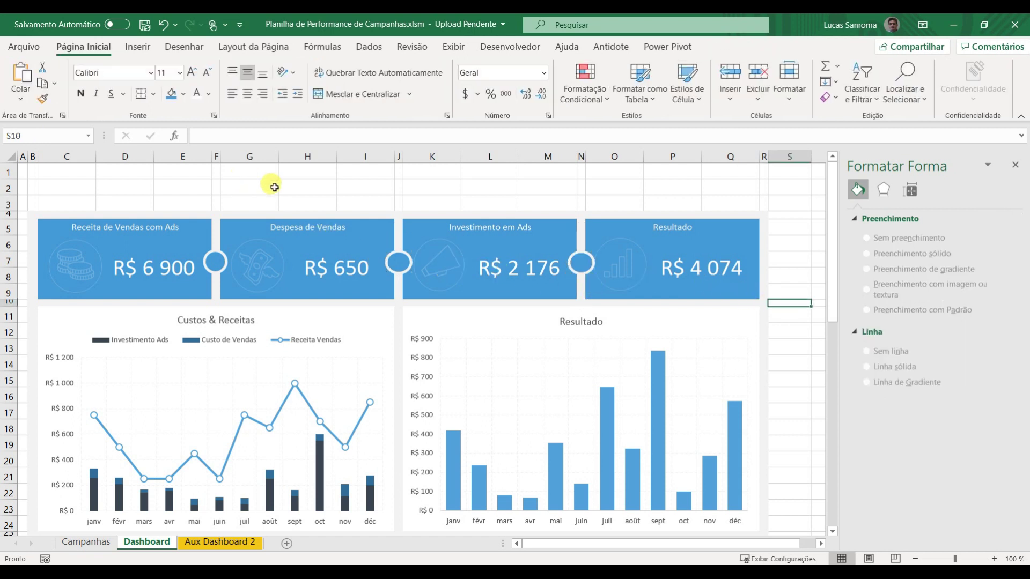
# Step: Add a small text box containing "-" and place it inside the circle between the first two cards
pyautogui.click(131, 50)
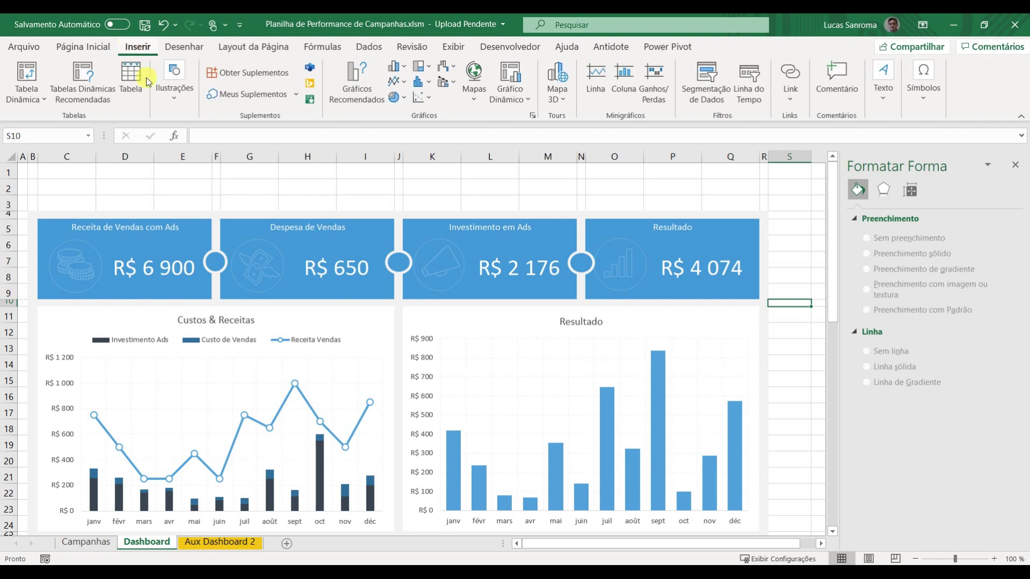
pyautogui.click(171, 92)
pyautogui.click(203, 163)
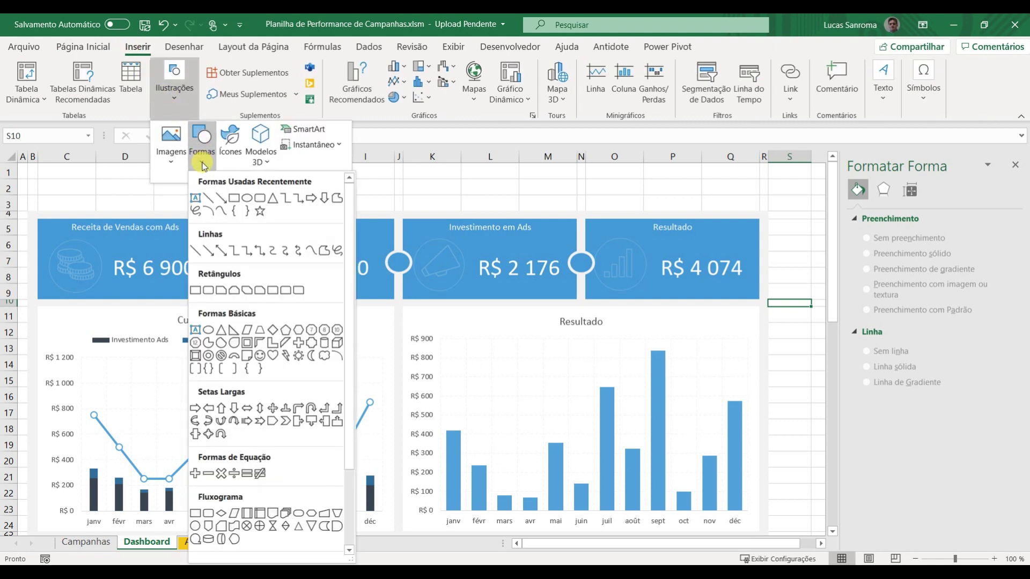
pyautogui.click(195, 201)
pyautogui.click(185, 198)
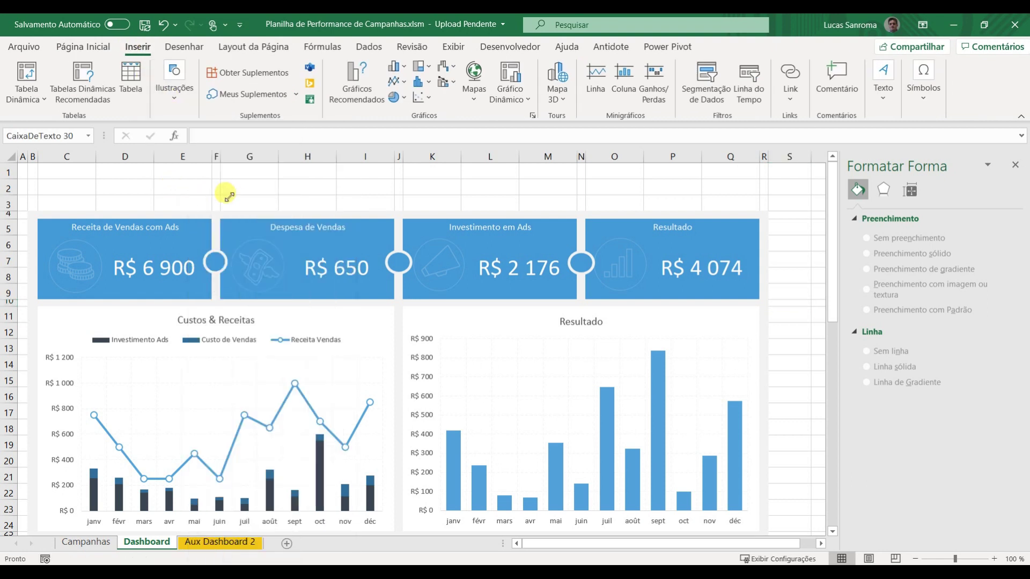
pyautogui.write('-')
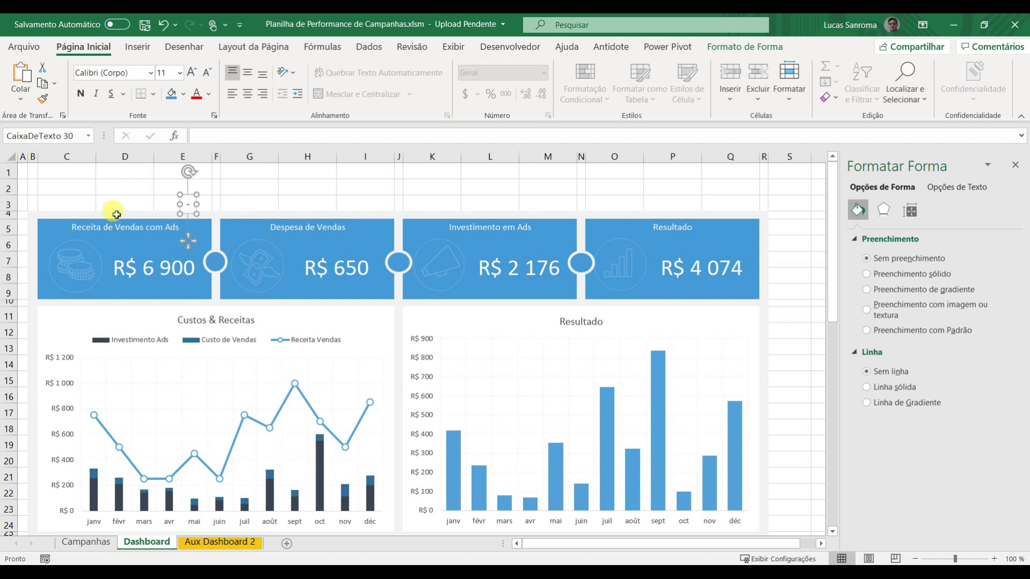
pyautogui.moveTo(181, 243); pyautogui.dragTo(215, 300)
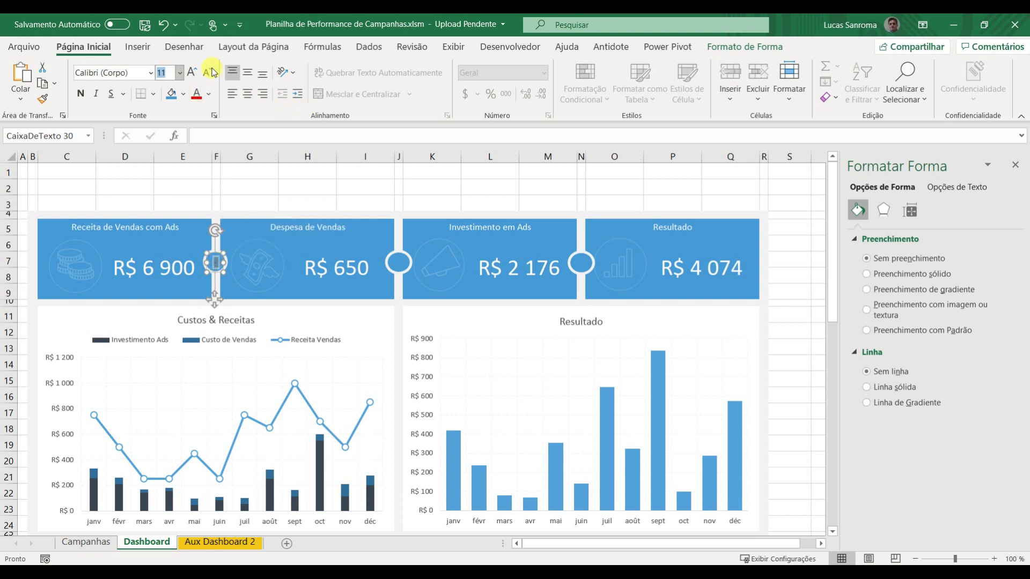
# Step: Format the minus sign as bold white at size 16 and copy it into the second connecting circle
pyautogui.press('Return')
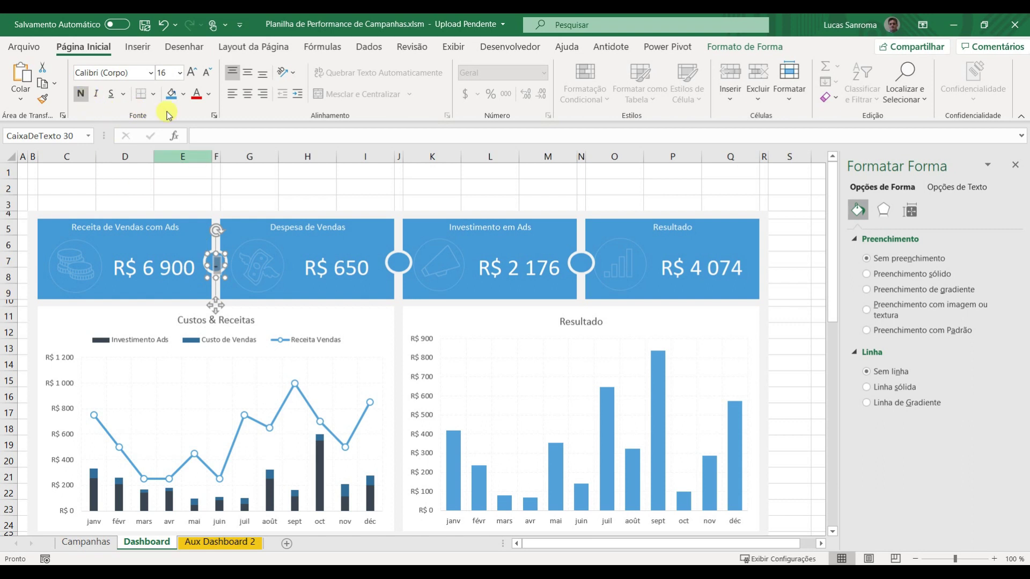
pyautogui.click(208, 94)
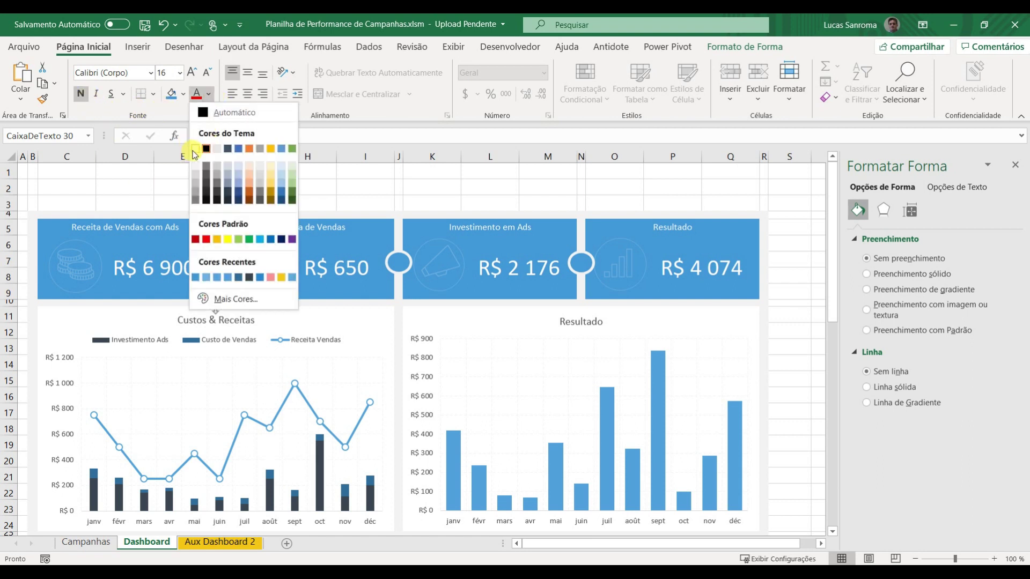
pyautogui.click(195, 149)
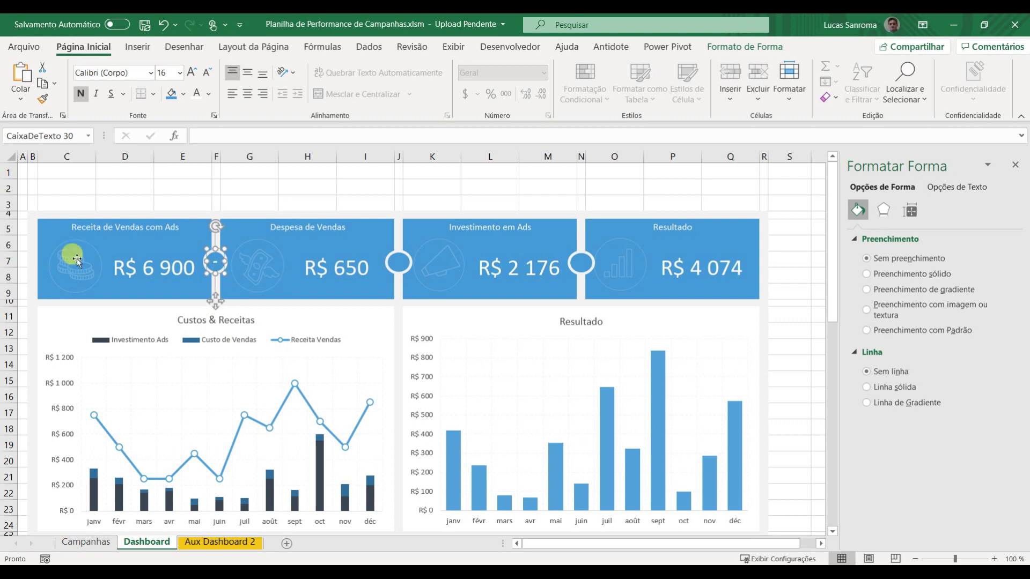
pyautogui.hotkey('ctrl', 'v')
pyautogui.moveTo(226, 311); pyautogui.dragTo(398, 304)
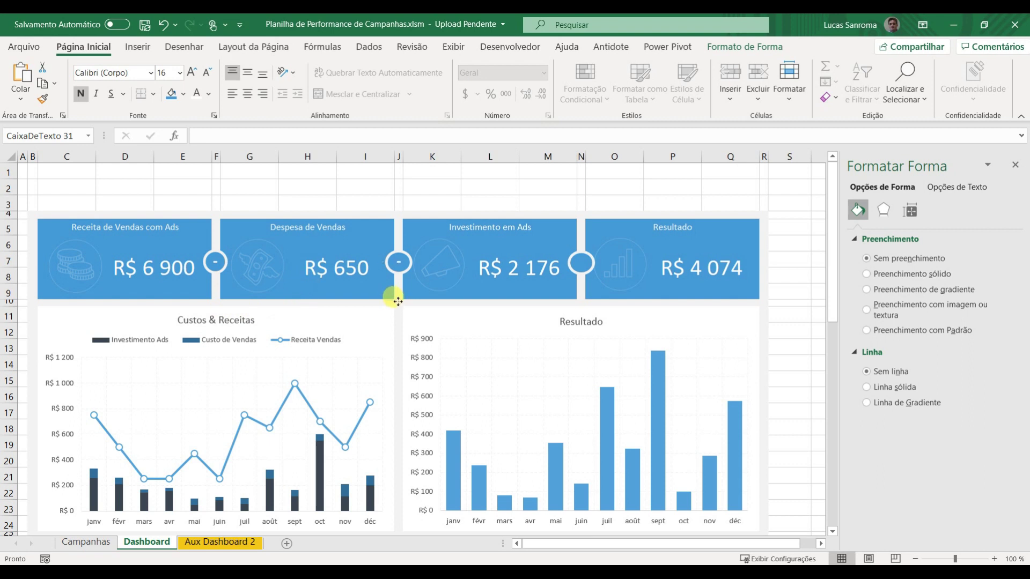
# Step: Change the second card's title in cell G5 to "Custo de Vendas"
pyautogui.click(299, 226)
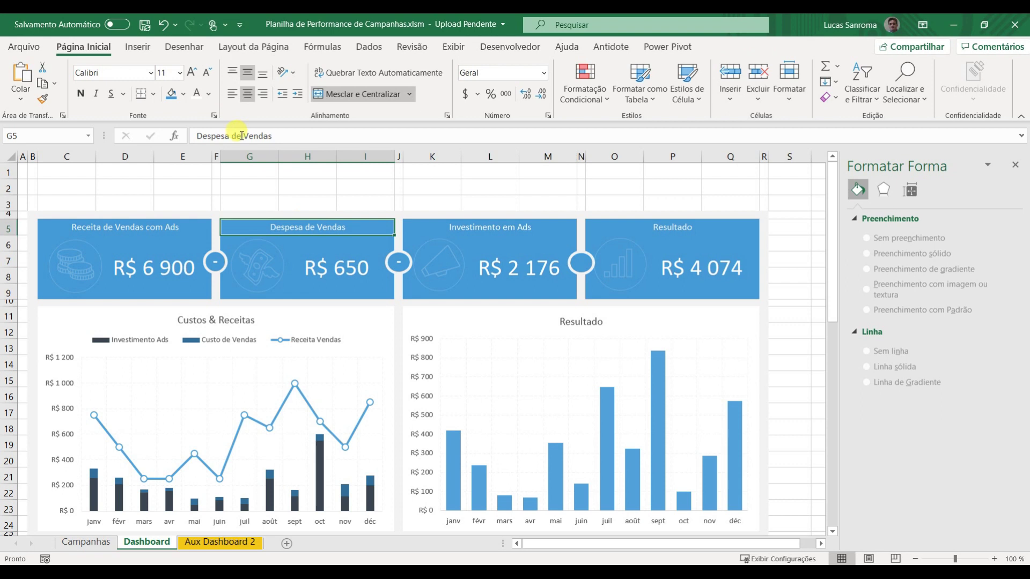
pyautogui.doubleClick(214, 136)
pyautogui.write('Custo')
pyautogui.press('Return')
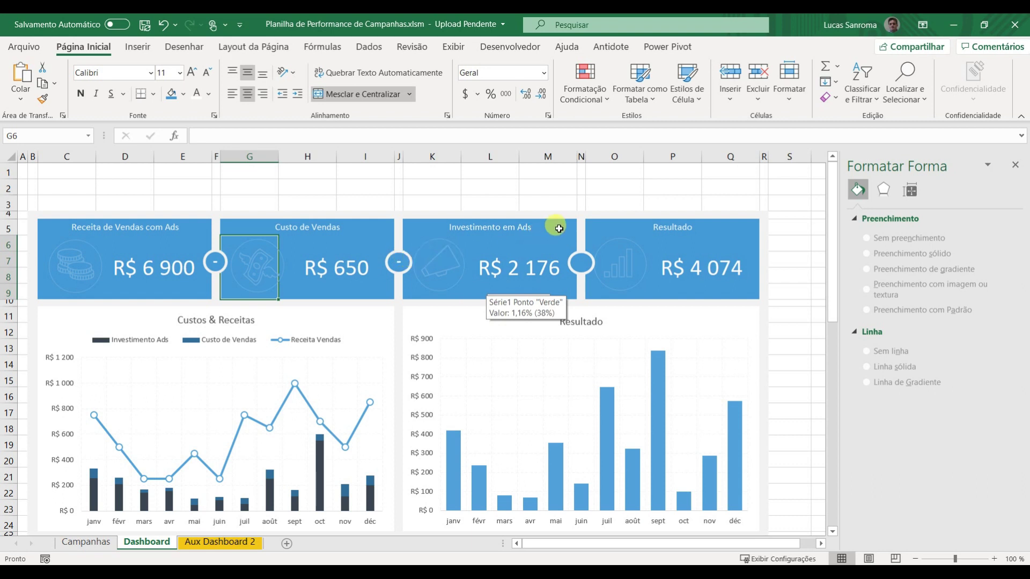
# Step: Place a copy of the minus sign in the third connecting circle, changed to "=", and save the workbook
pyautogui.click(401, 263)
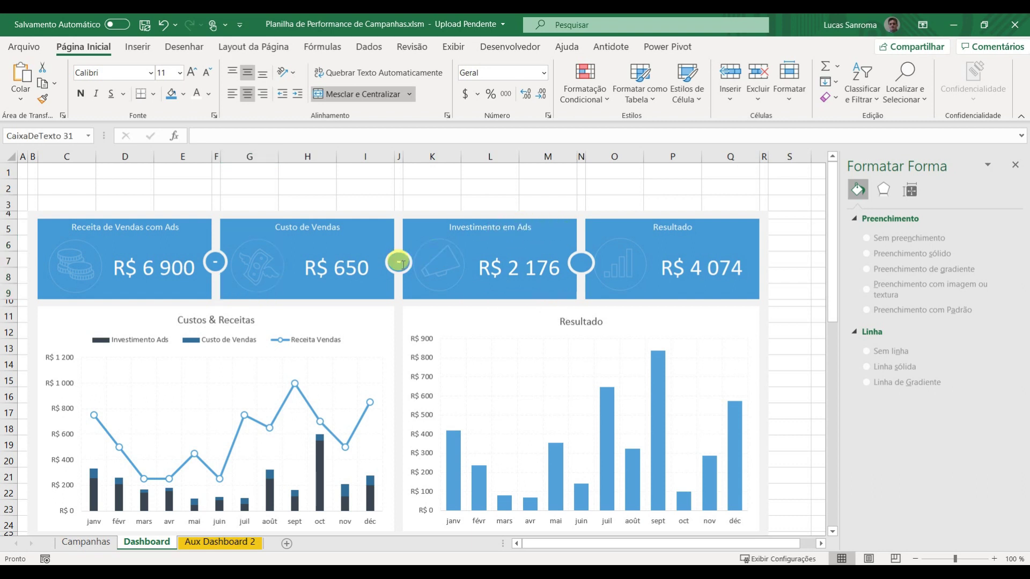
pyautogui.moveTo(398, 302); pyautogui.dragTo(586, 300)
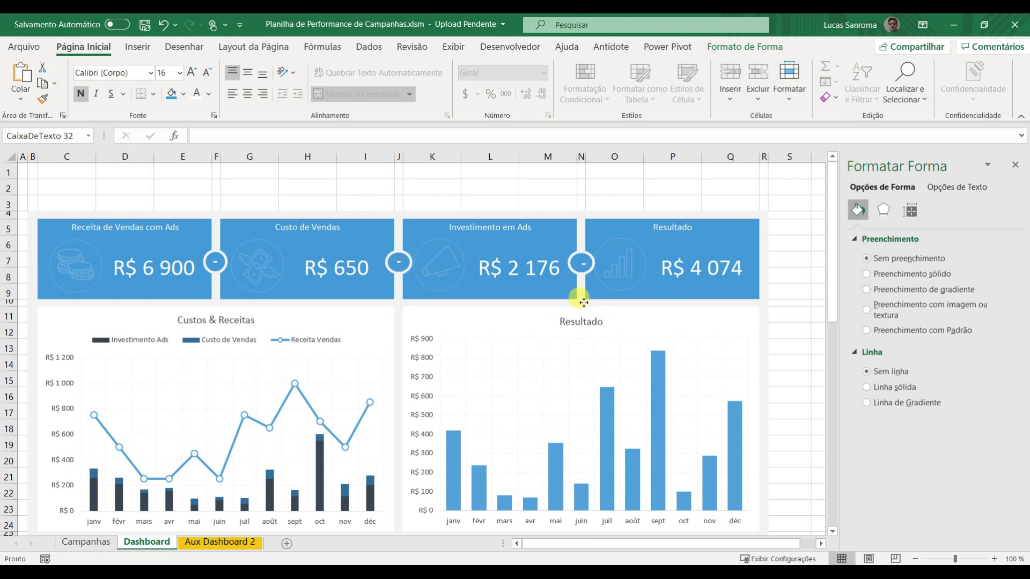
pyautogui.click(583, 253)
pyautogui.doubleClick(579, 259)
pyautogui.write('=')
pyautogui.moveTo(581, 304); pyautogui.dragTo(577, 305)
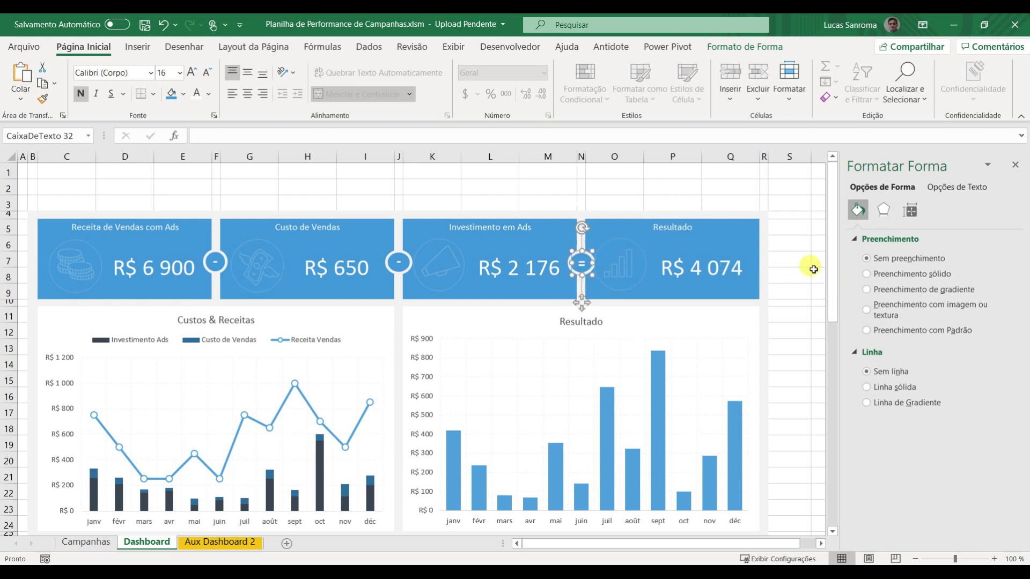
pyautogui.click(815, 273)
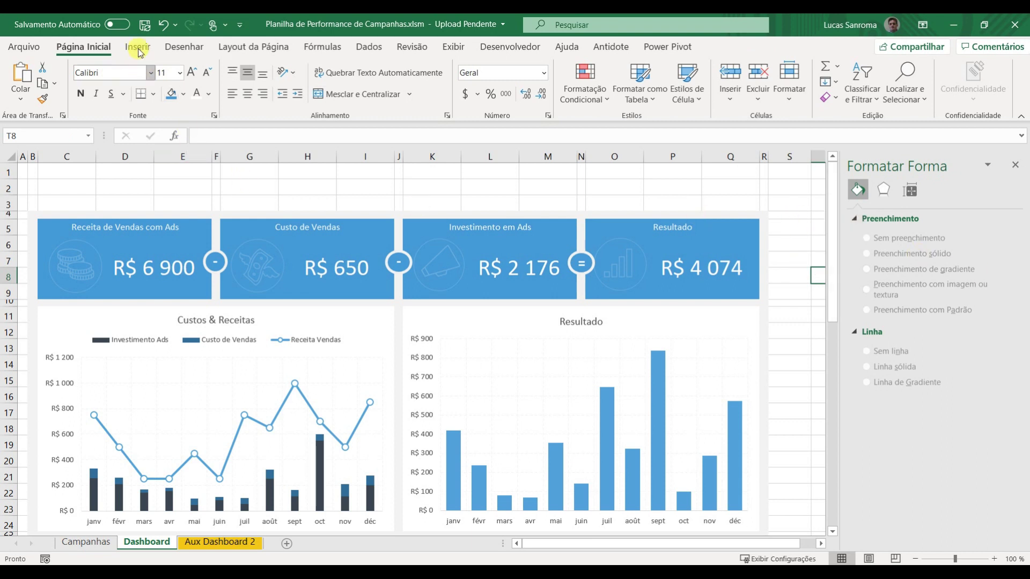
pyautogui.click(145, 24)
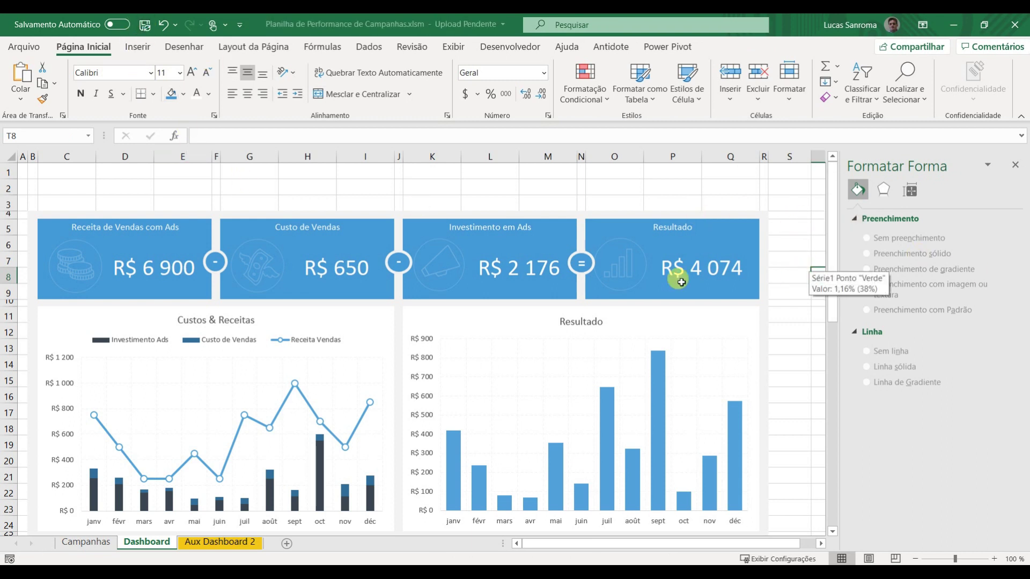
# Step: Enter the title "Dashboard" in cell C2 and set its font size to 14
pyautogui.click(71, 186)
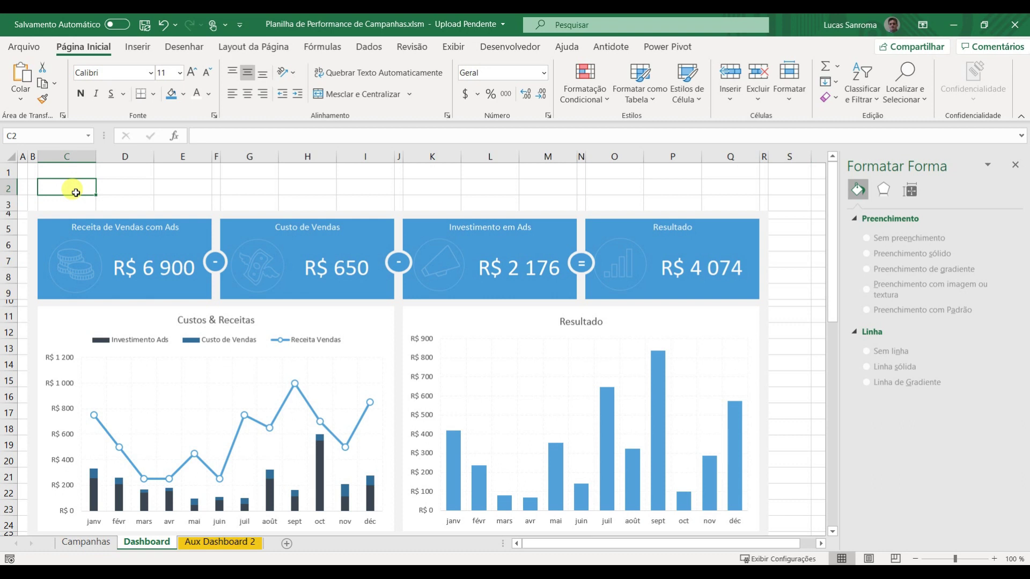
pyautogui.write('Das')
pyautogui.press('BackSpace')
pyautogui.write('as')
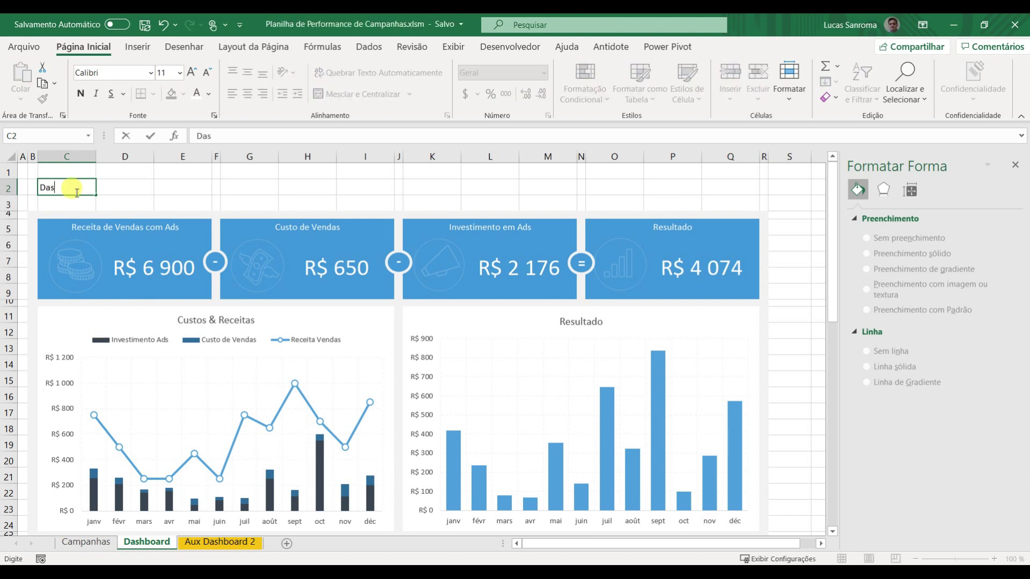
pyautogui.write('hboard')
pyautogui.press('Return')
pyautogui.press('Up')
pyautogui.write('Das')
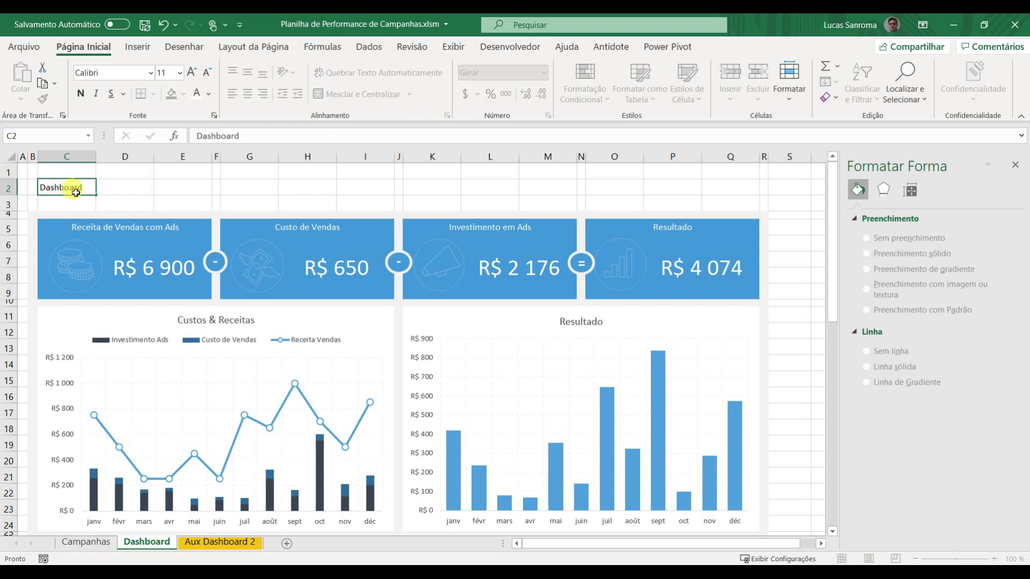
pyautogui.click(161, 72)
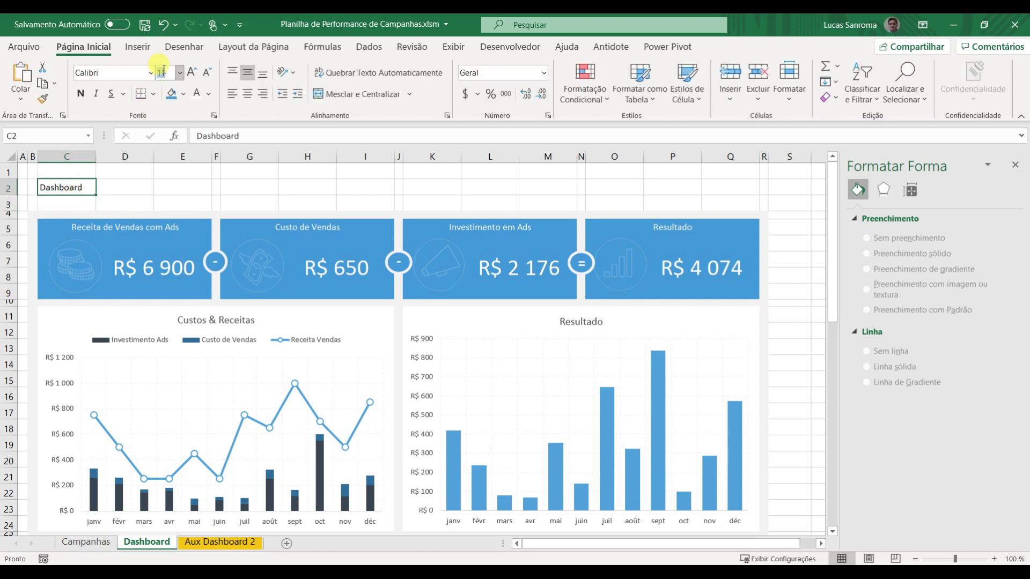
pyautogui.write('14')
pyautogui.press('Return')
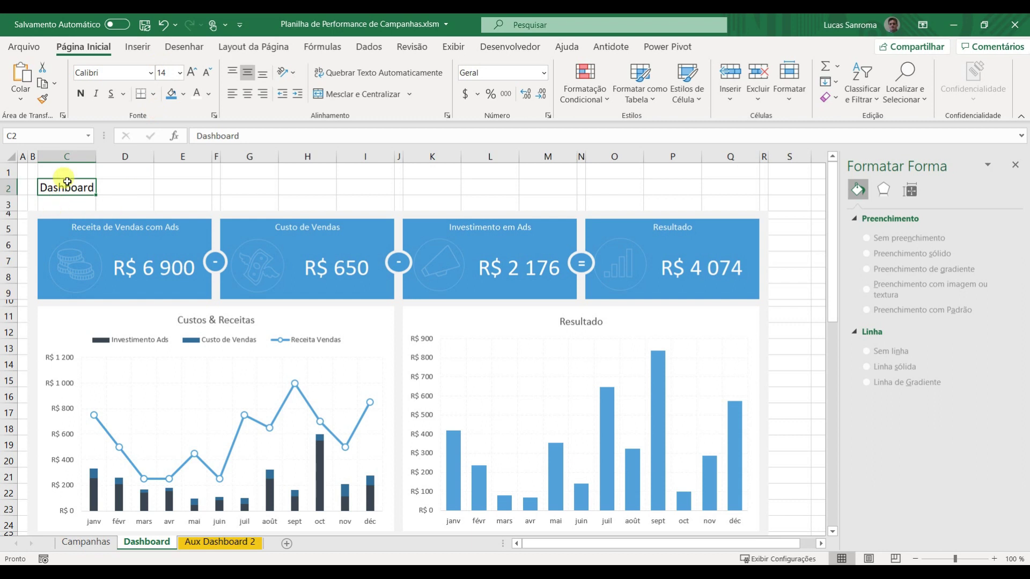
# Step: Move the title to cell B2 and merge it across B2:E2 with left alignment
pyautogui.hotkey('ctrl', 'c')
pyautogui.moveTo(32, 181); pyautogui.dragTo(168, 185)
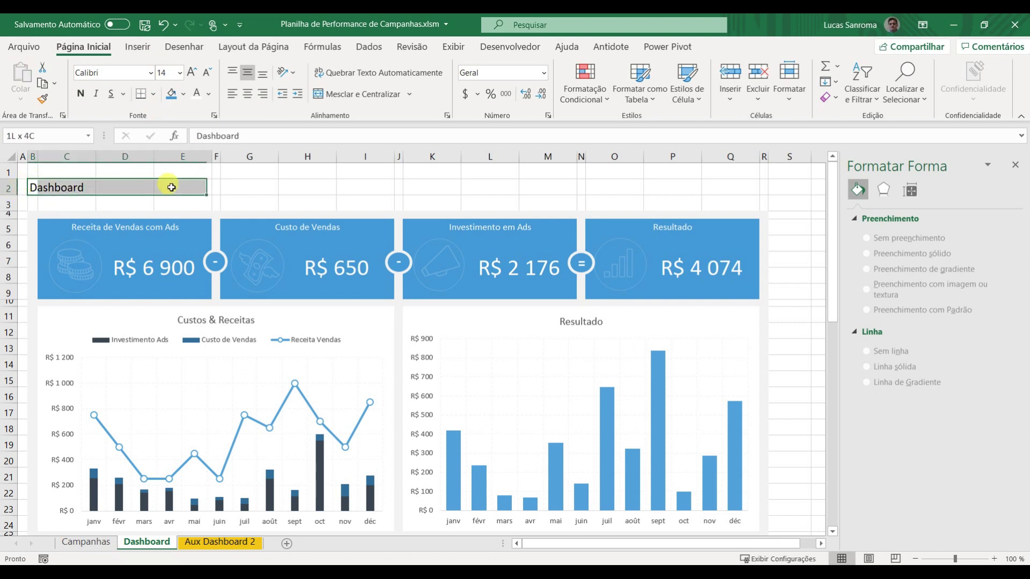
pyautogui.click(342, 100)
pyautogui.click(232, 95)
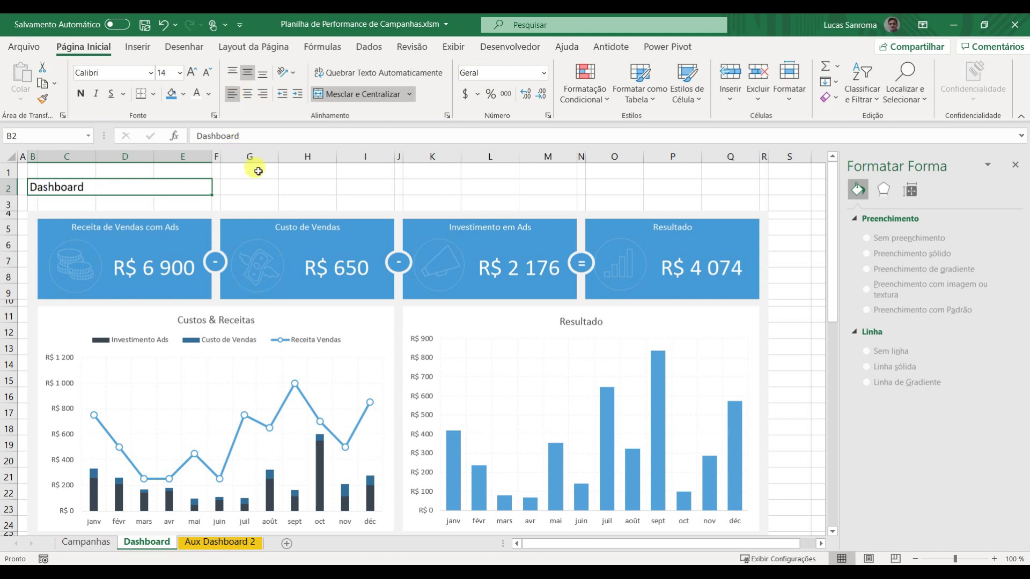
pyautogui.click(279, 200)
# Step: Add a text box reading "MARGEM" along the upper edge of the first grey card below the charts
pyautogui.scroll(-5, 279, 214)
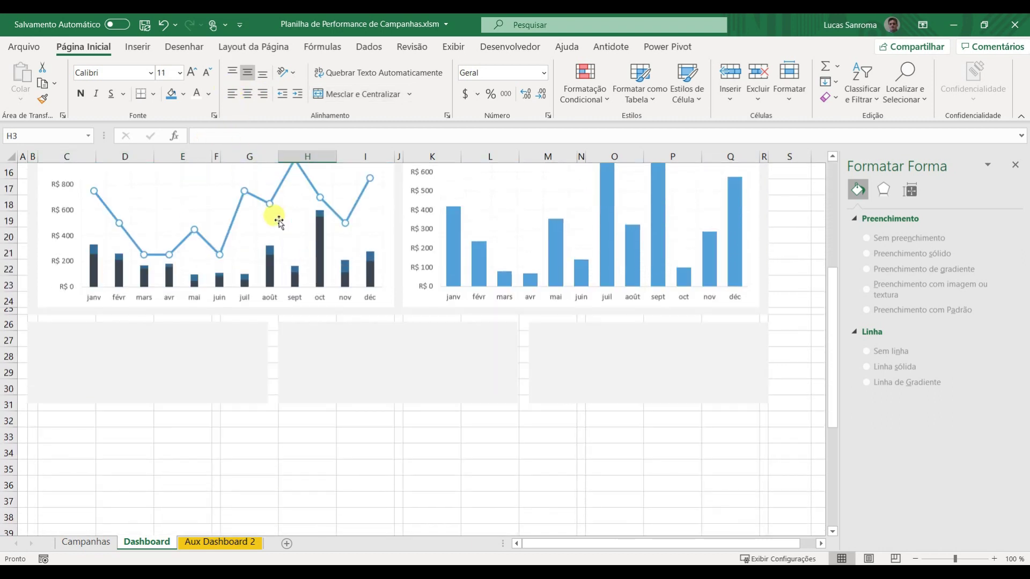
pyautogui.scroll(1, 279, 221)
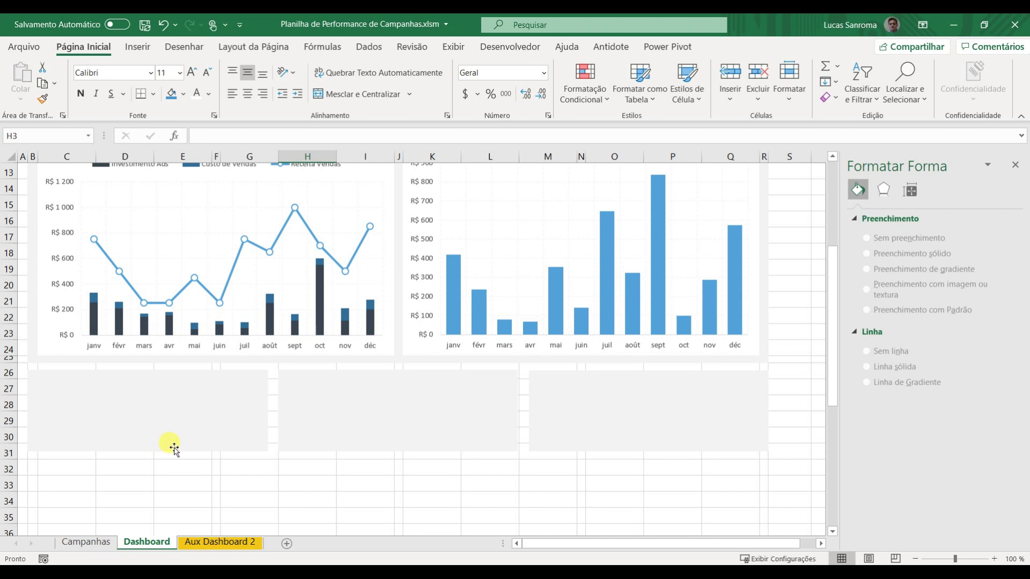
pyautogui.scroll(1, 321, 322)
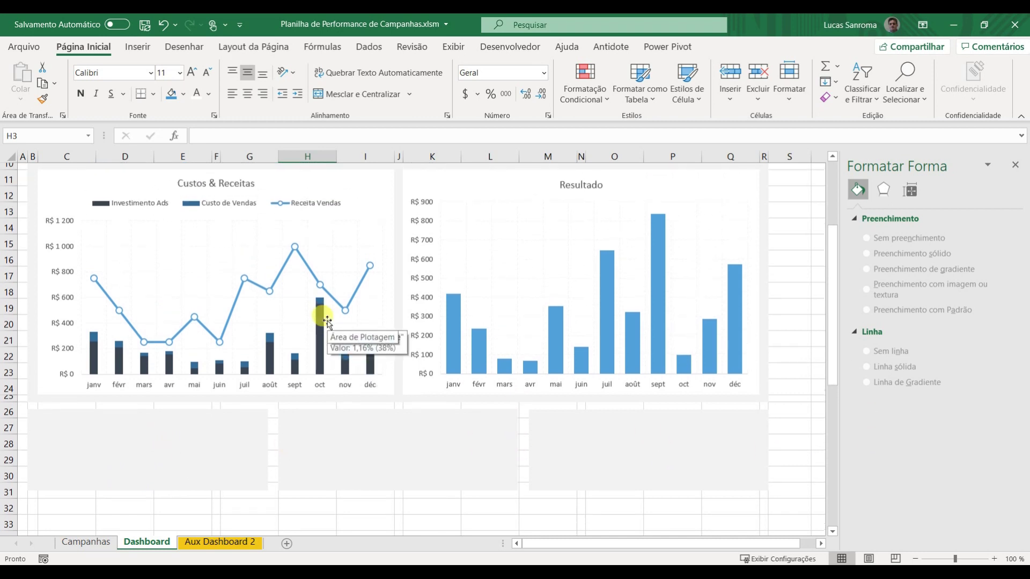
pyautogui.click(139, 50)
pyautogui.click(173, 83)
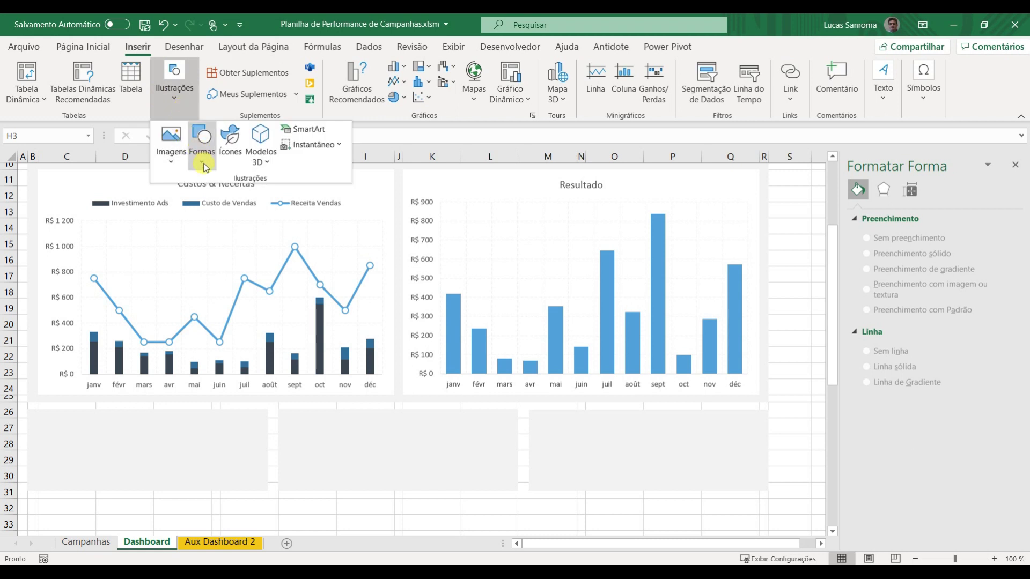
pyautogui.click(202, 141)
pyautogui.click(197, 199)
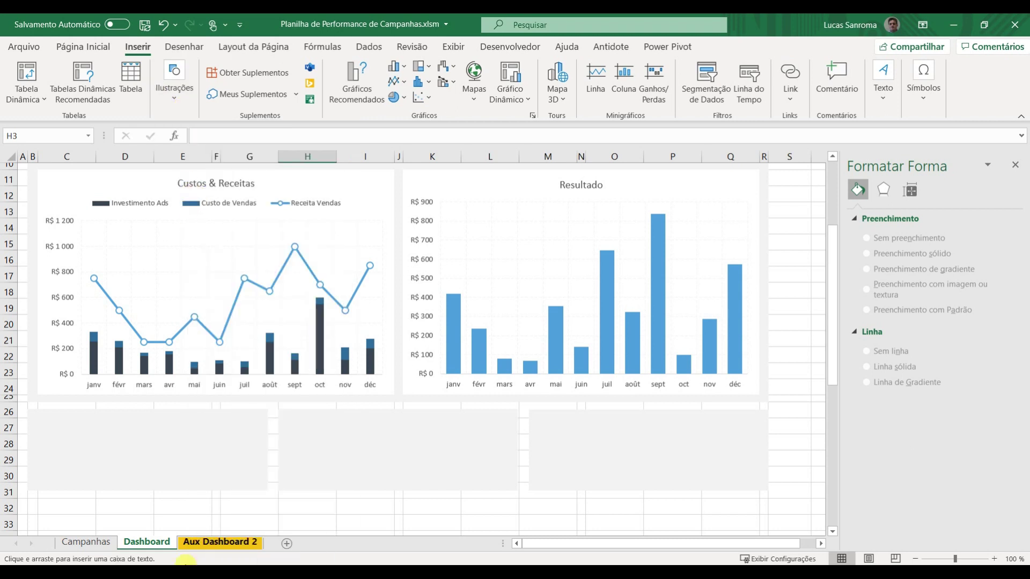
pyautogui.click(167, 512)
pyautogui.write('MARGEM')
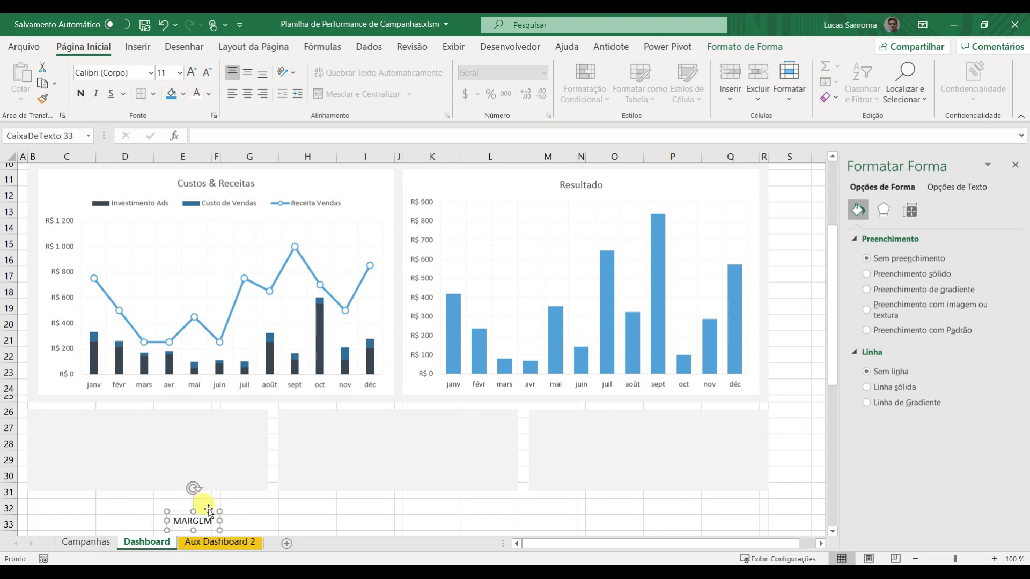
pyautogui.moveTo(205, 511); pyautogui.dragTo(267, 421)
pyautogui.press('Up')
# Step: Duplicate the "MARGEM" label onto the second grey card, level with the original, and change its text to "ROI"
pyautogui.hotkey('ctrl', 'd')
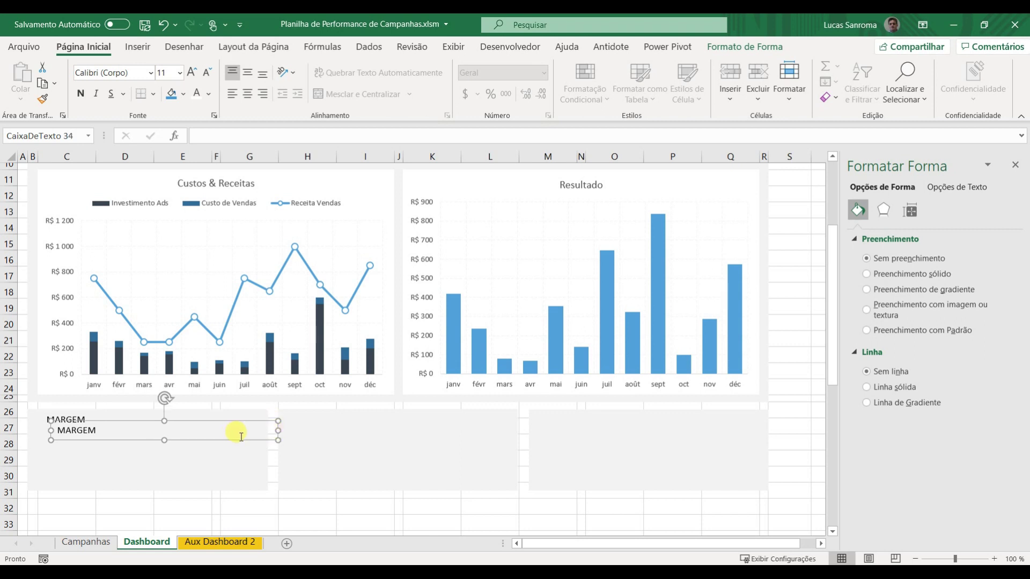
pyautogui.moveTo(236, 440); pyautogui.dragTo(475, 423)
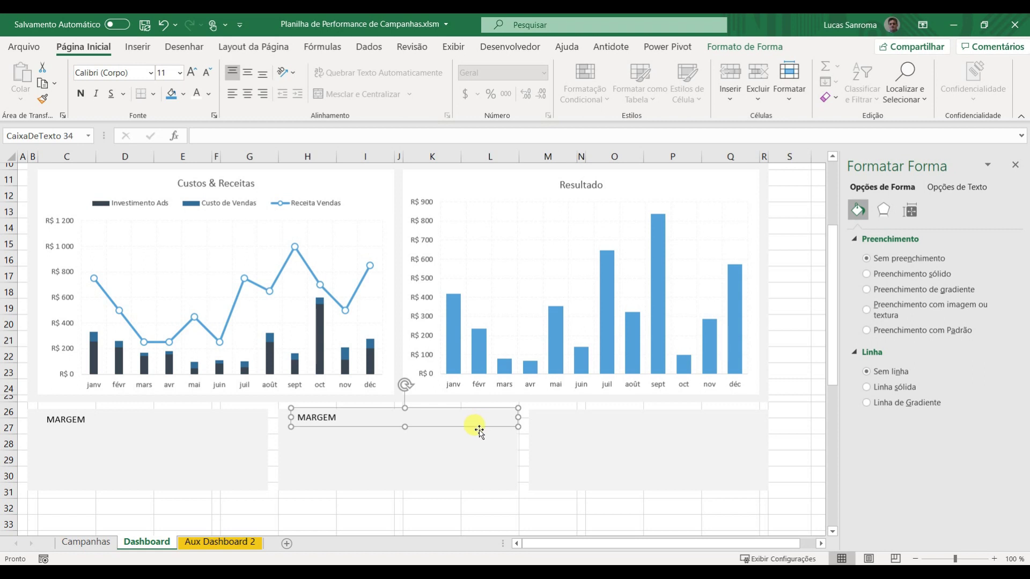
pyautogui.press('Down')
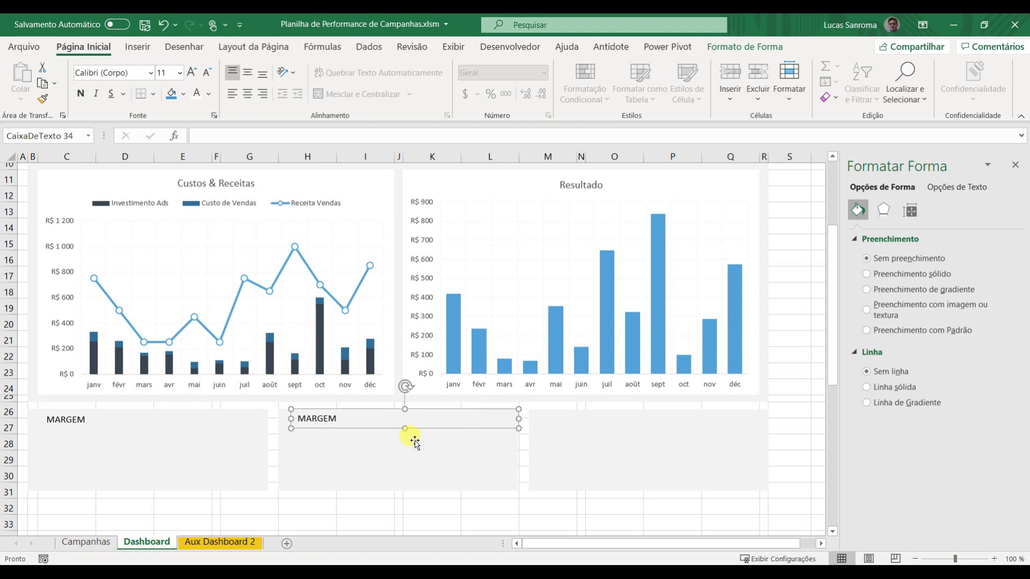
pyautogui.doubleClick(348, 420)
pyautogui.write('ROI')
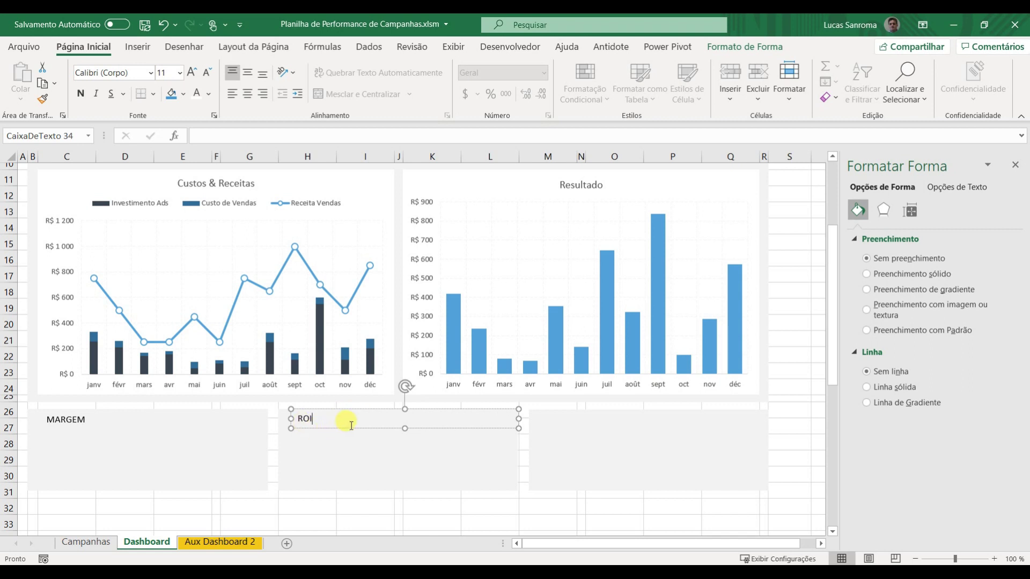
# Step: Copy the "ROI" label onto the third grey card, aligned with the others, and change its text to "ROAS"
pyautogui.moveTo(348, 444); pyautogui.dragTo(600, 444)
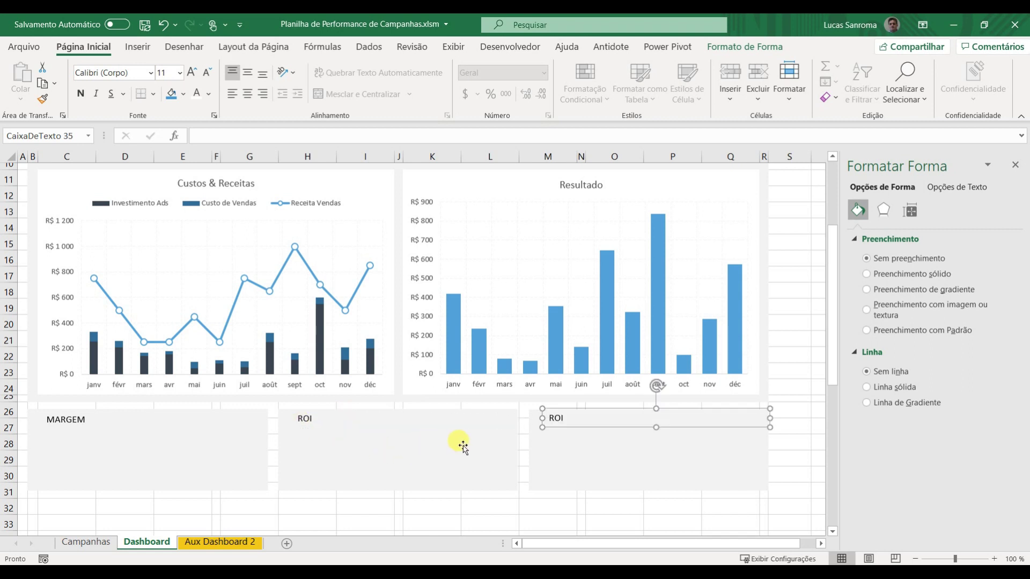
pyautogui.press('Down')
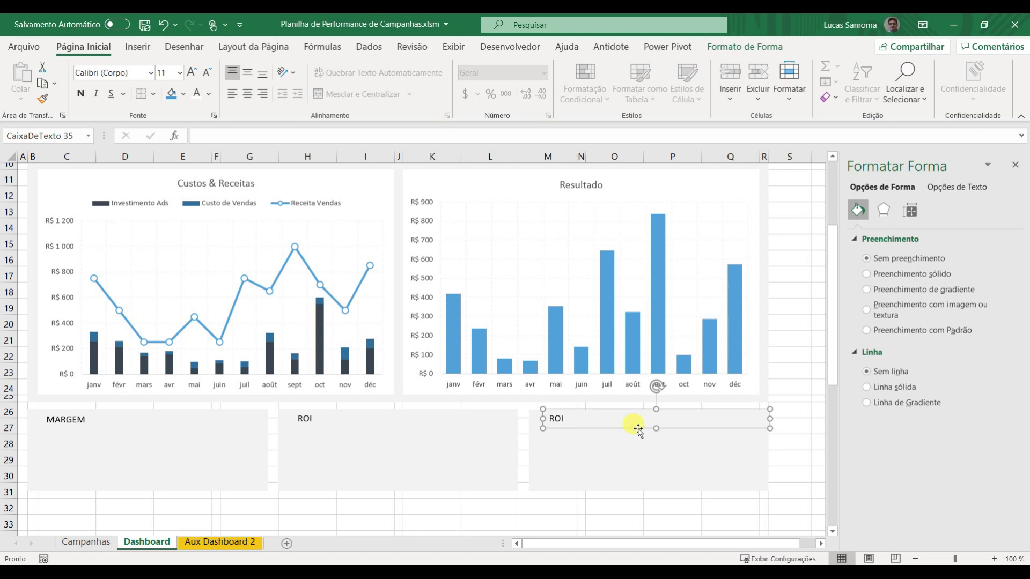
pyautogui.press('Down')
pyautogui.moveTo(582, 422); pyautogui.dragTo(544, 419)
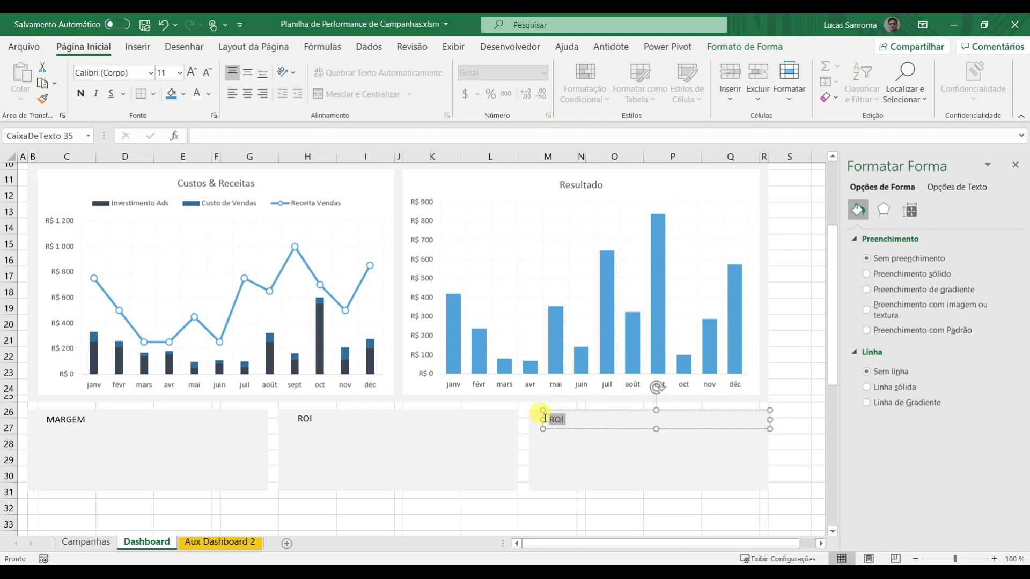
pyautogui.write('ROAS')
pyautogui.click(793, 444)
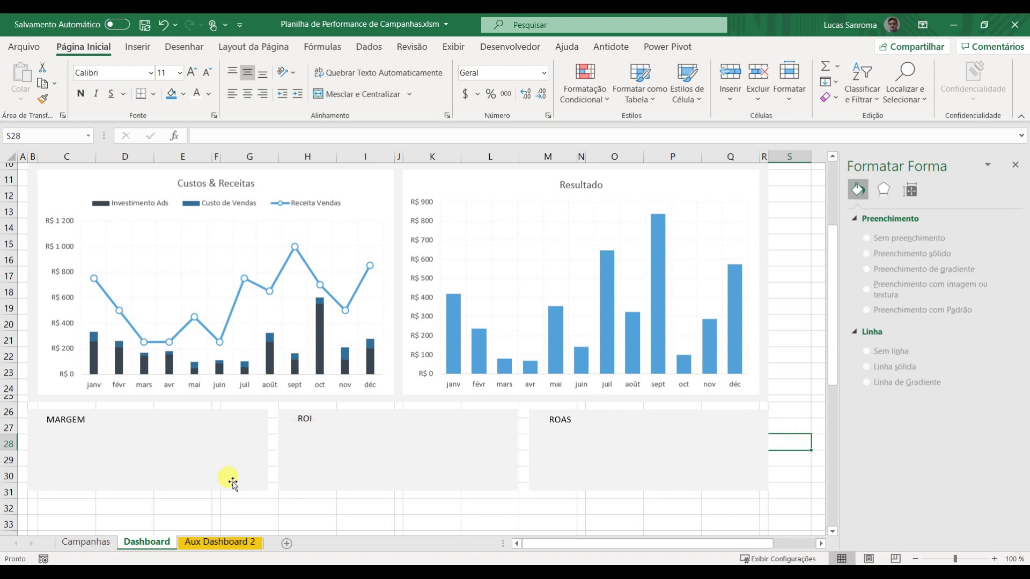
# Step: Copy the "MARGEM" label below the original inside the first grey card and set the copy's font size to 24
pyautogui.click(68, 418)
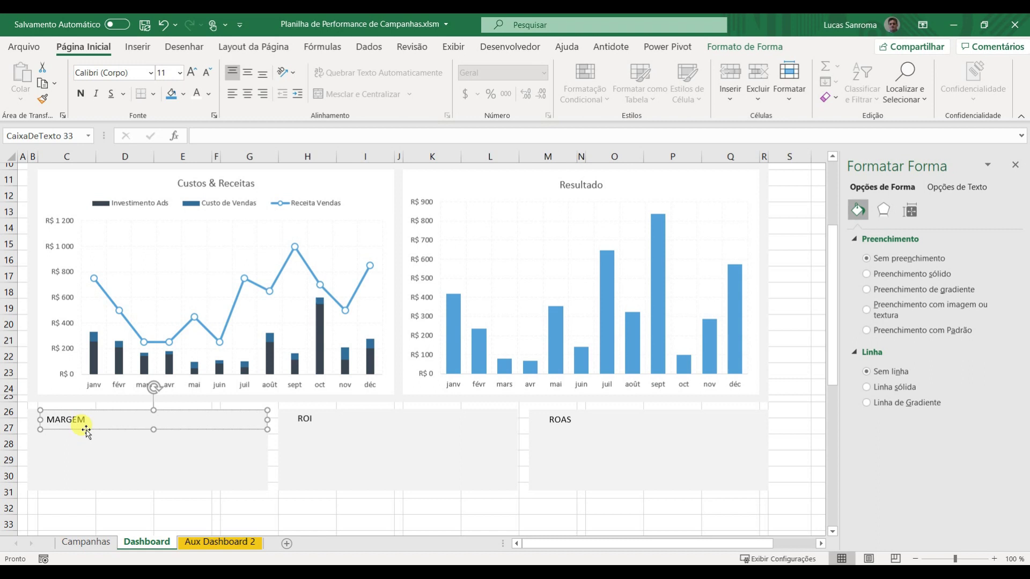
pyautogui.moveTo(92, 437); pyautogui.dragTo(90, 461)
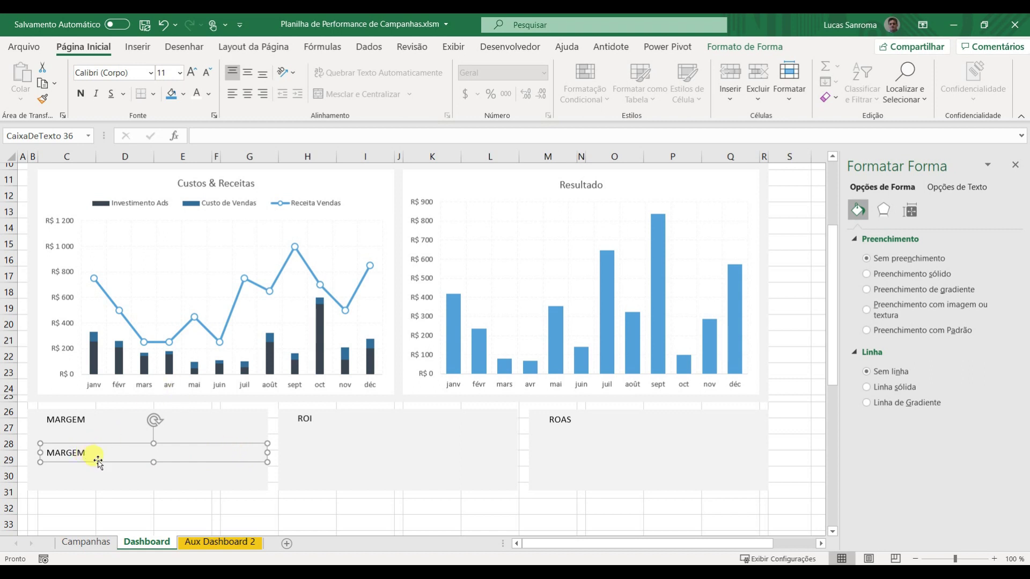
pyautogui.click(169, 73)
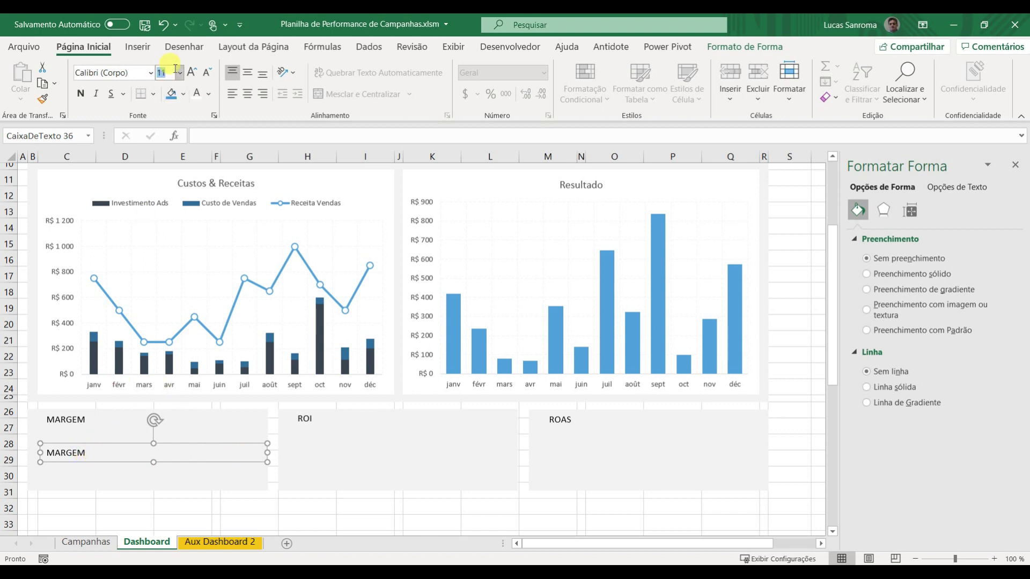
pyautogui.write('28')
pyautogui.press('Return')
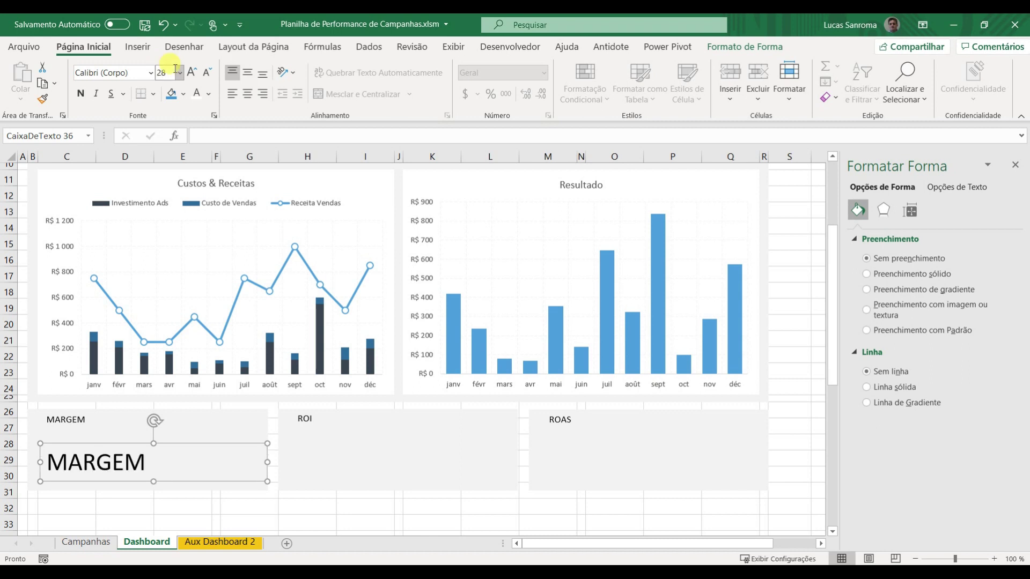
pyautogui.click(172, 74)
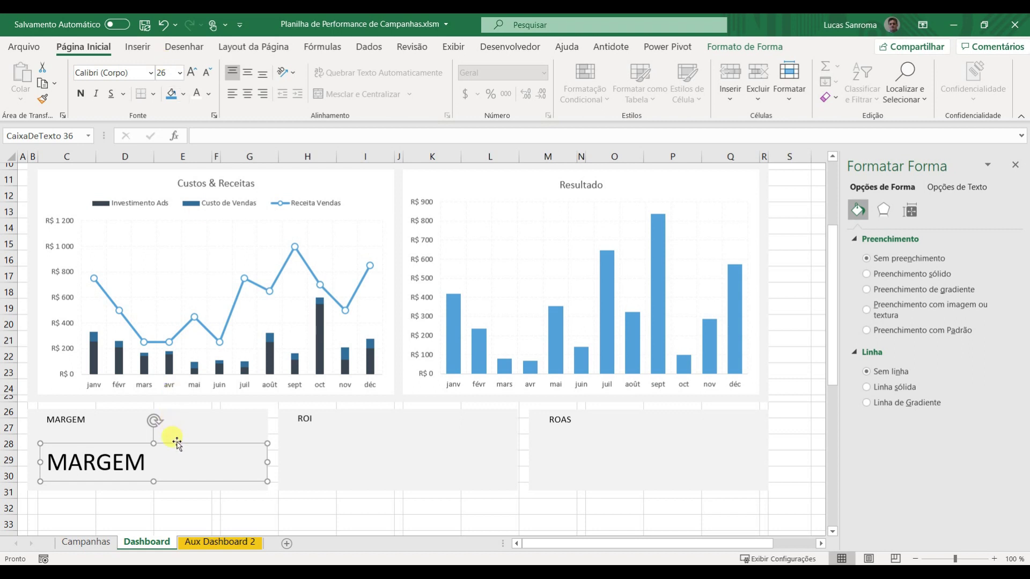
pyautogui.click(172, 72)
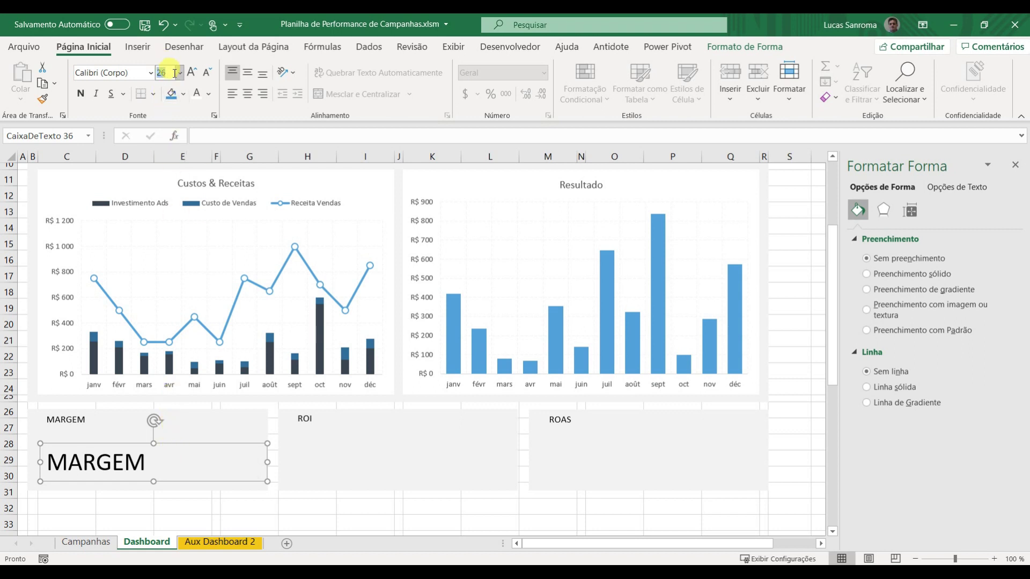
pyautogui.click(206, 72)
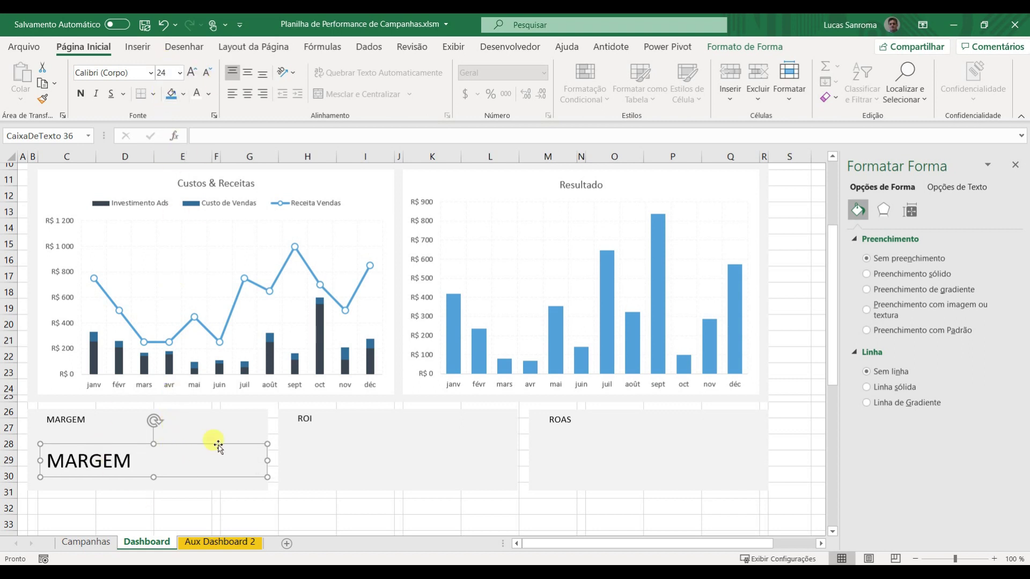
pyautogui.moveTo(213, 444); pyautogui.dragTo(213, 439)
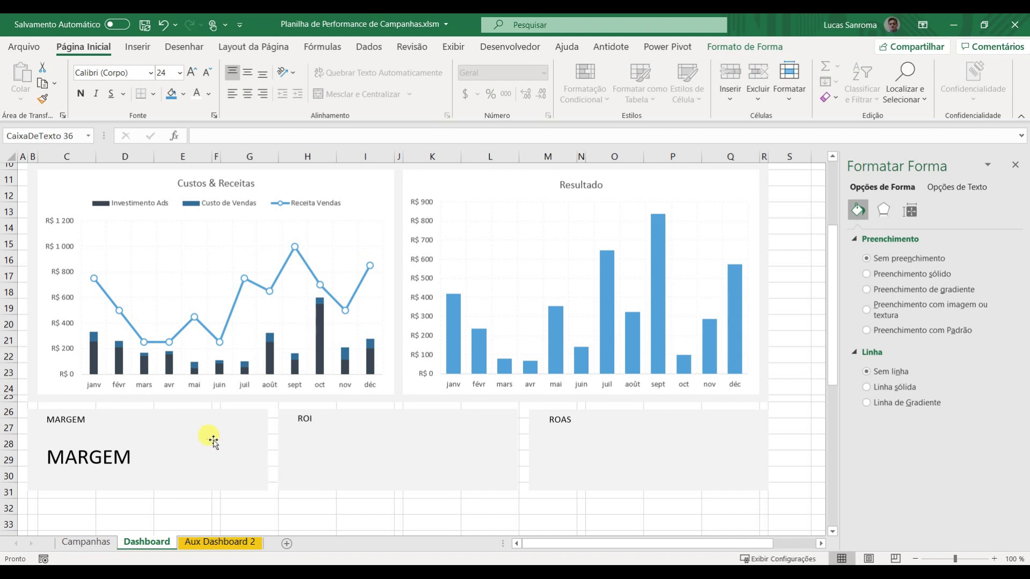
pyautogui.click(213, 441)
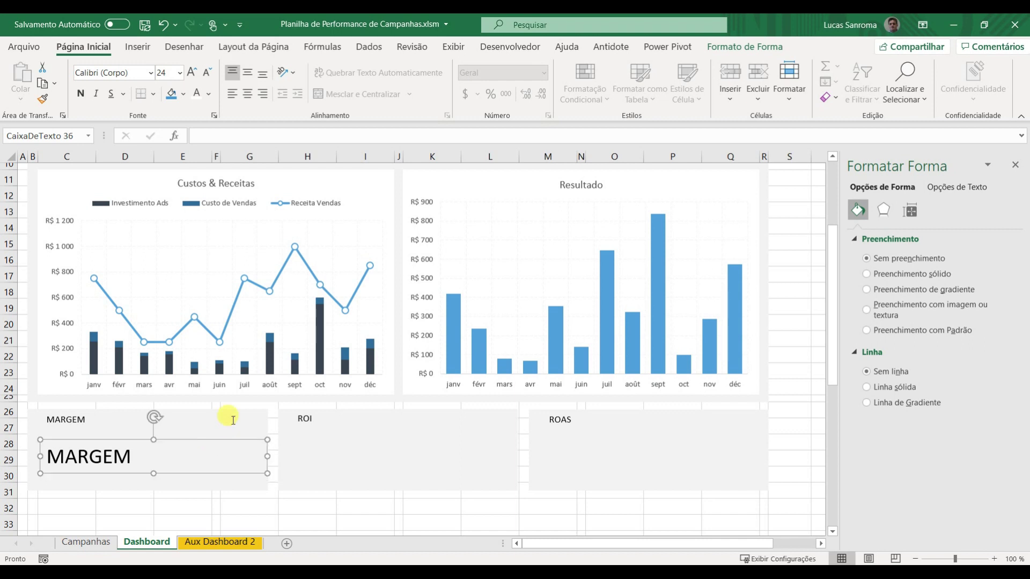
# Step: Copy the large "MARGEM" text box onto the second and third grey cards, aligned beneath the "ROI" and "ROAS" labels
pyautogui.hotkey('ctrl', 'v')
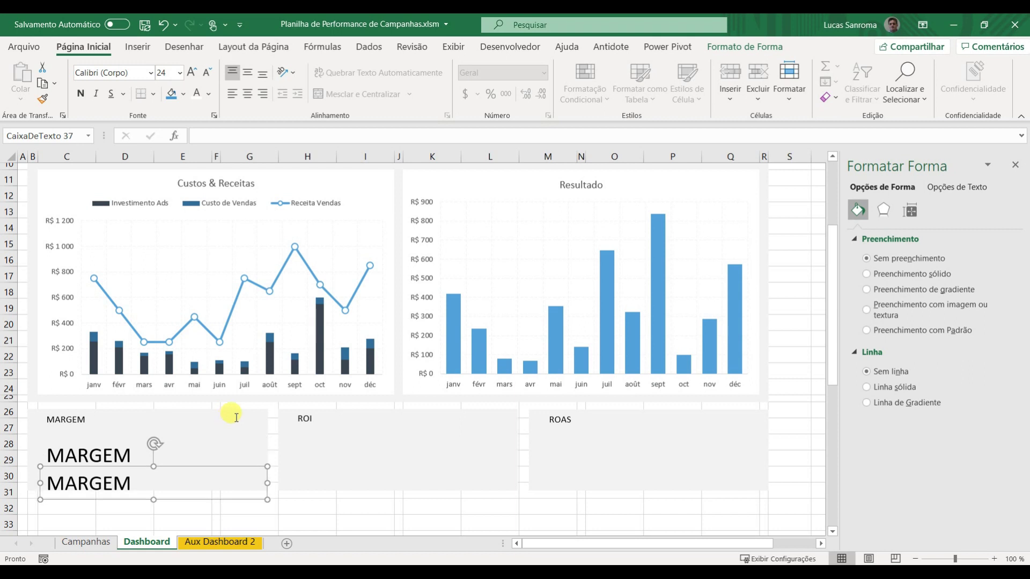
pyautogui.moveTo(481, 440); pyautogui.dragTo(482, 439)
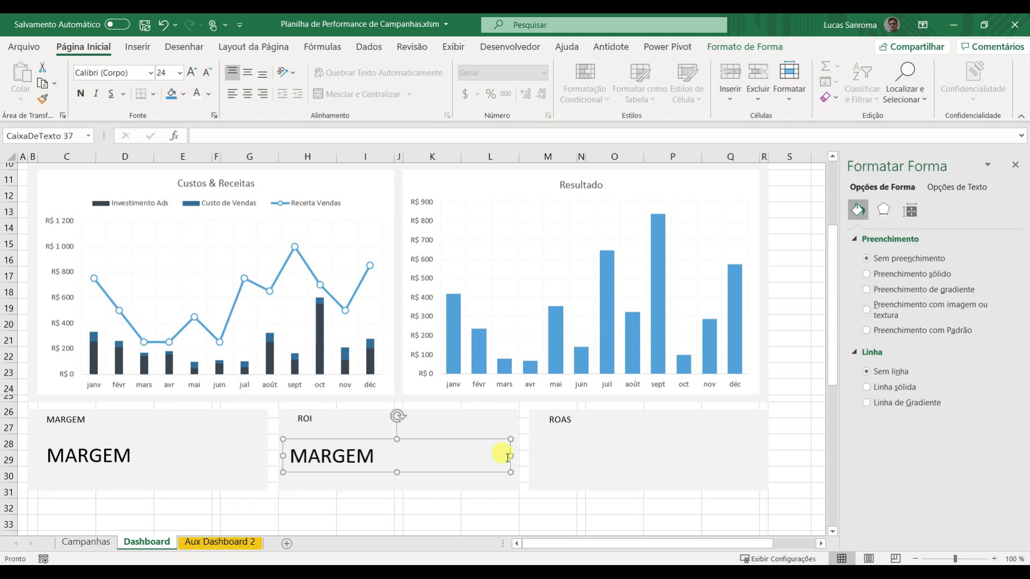
pyautogui.press('Right')
pyautogui.press('Right')
pyautogui.press('Right')
pyautogui.press('Right')
pyautogui.press('Right')
pyautogui.press('Right')
pyautogui.press('Right')
pyautogui.press('Right')
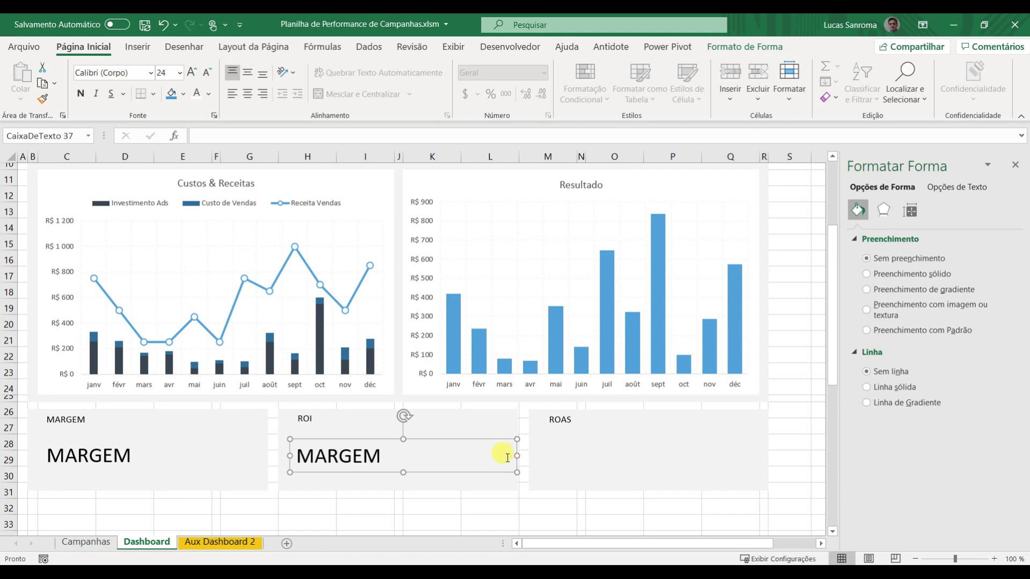
pyautogui.hotkey('ctrl', 'd')
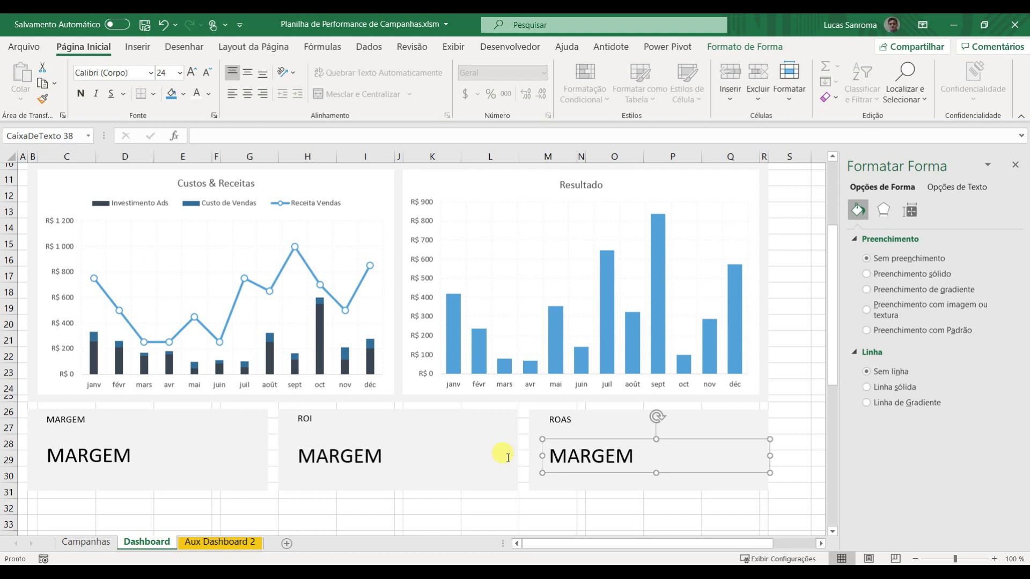
pyautogui.press('Left')
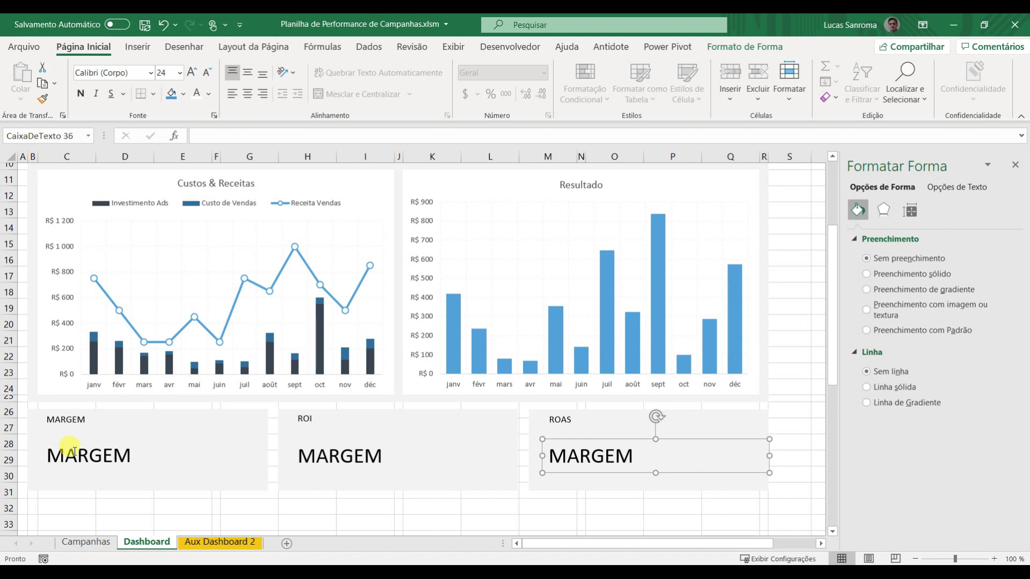
# Step: Link the large text box in the MARGEM card to cell F5 of the Aux Dashboard 2 sheet
pyautogui.click(74, 451)
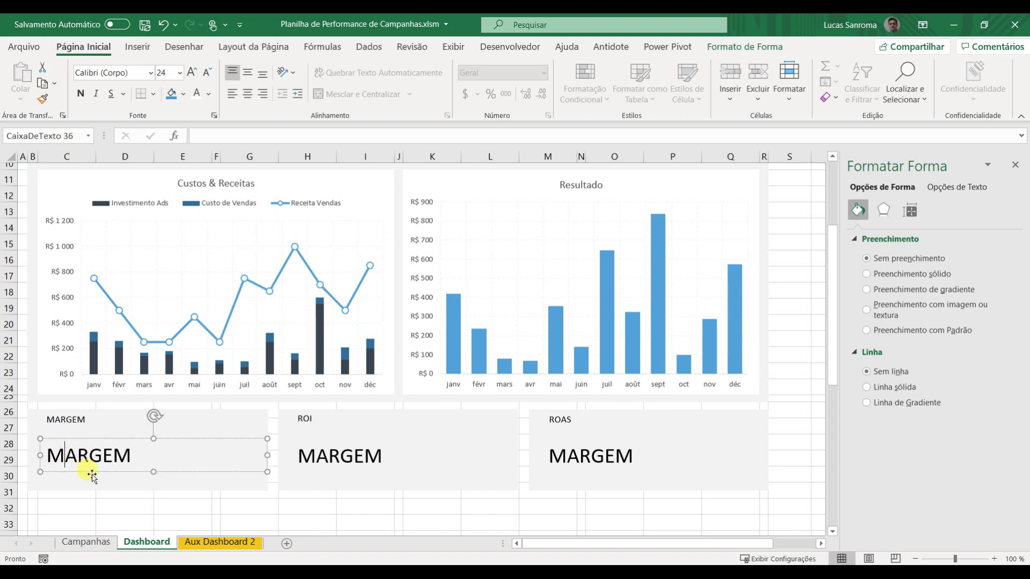
pyautogui.click(215, 136)
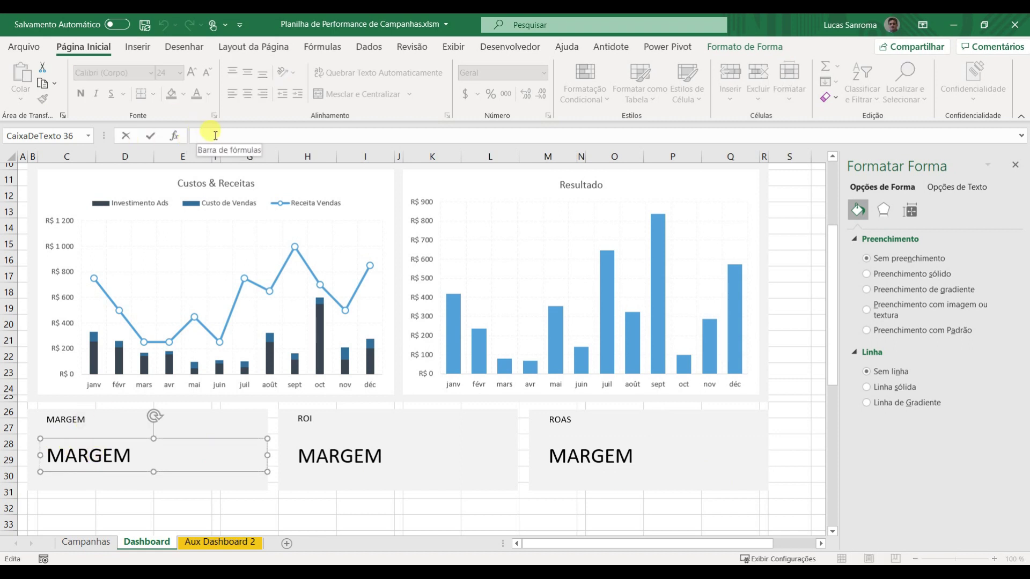
pyautogui.write('=')
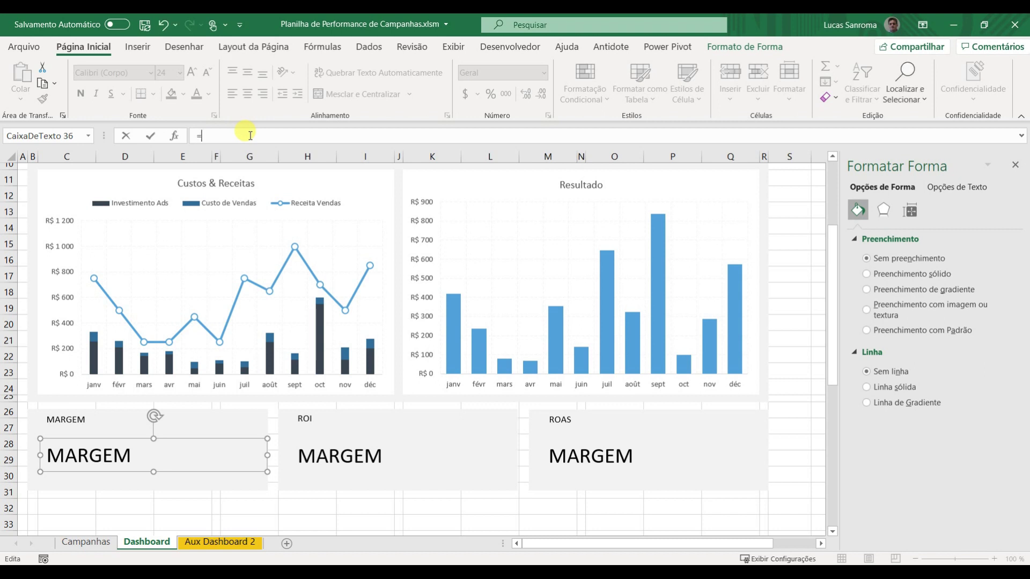
pyautogui.click(201, 543)
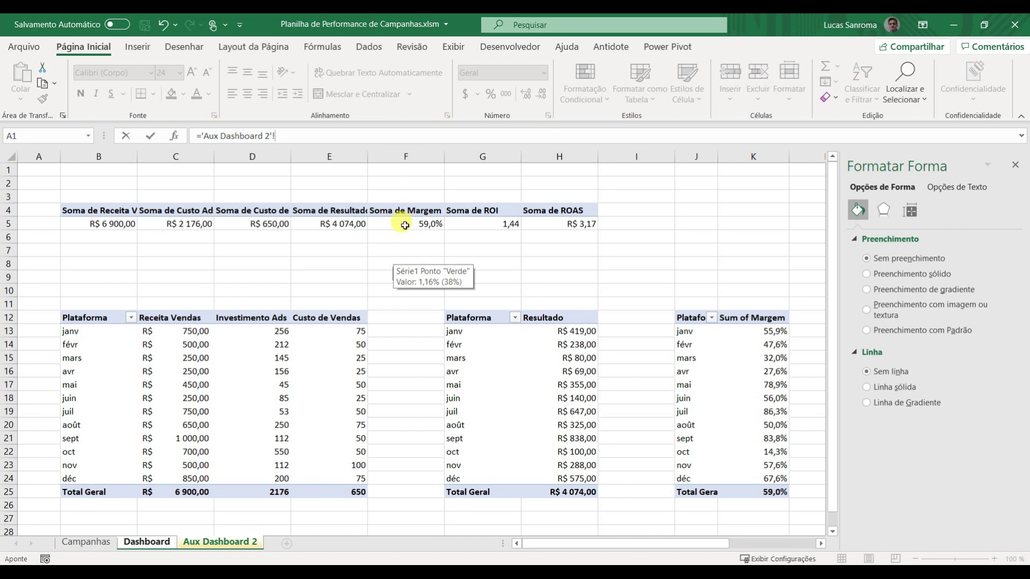
pyautogui.write('f5')
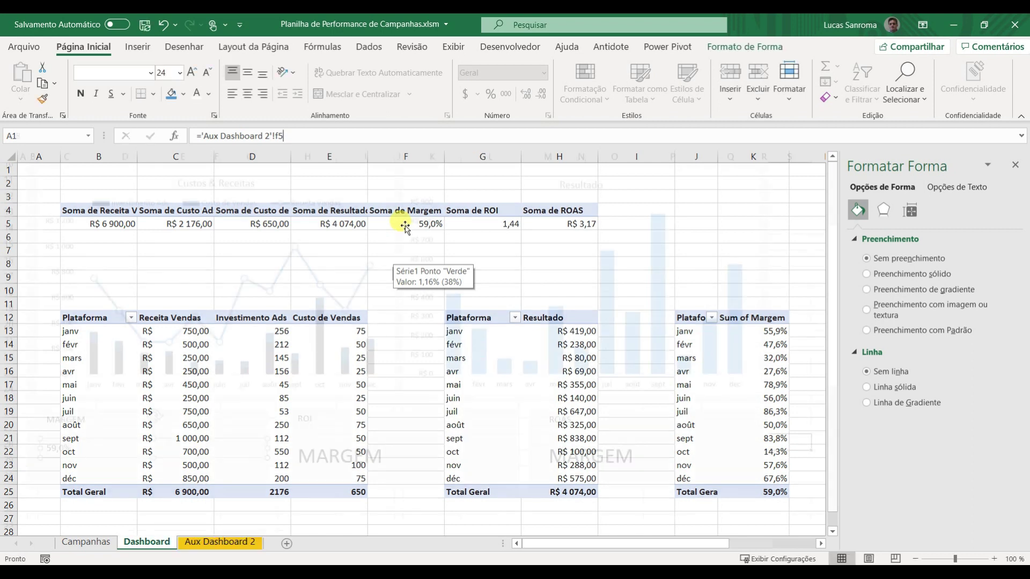
pyautogui.press('Return')
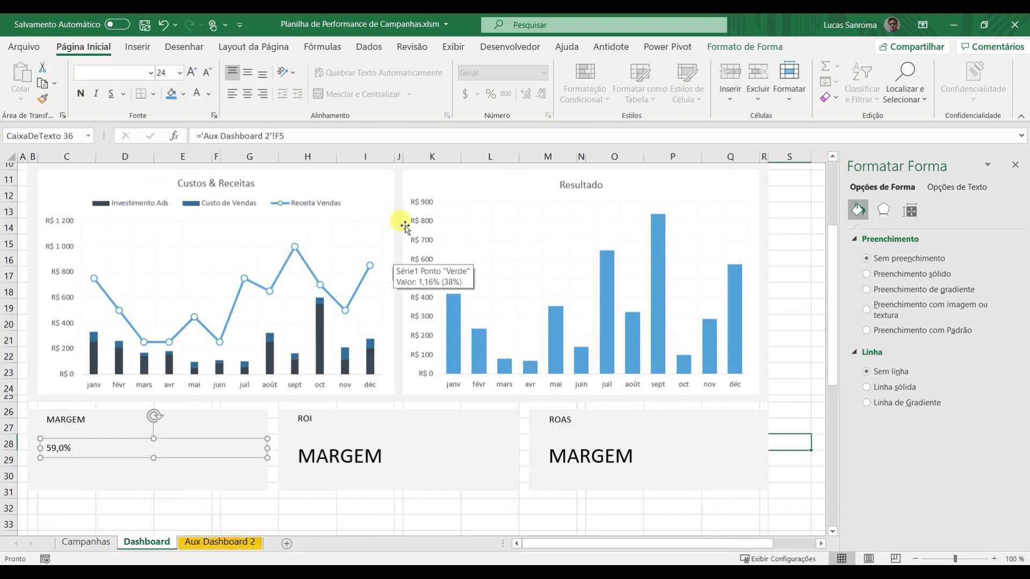
# Step: Try to link the ROI card's large text box by picking the Soma de ROI pivot value, and clear the resulting formula except the equals sign
pyautogui.click(361, 456)
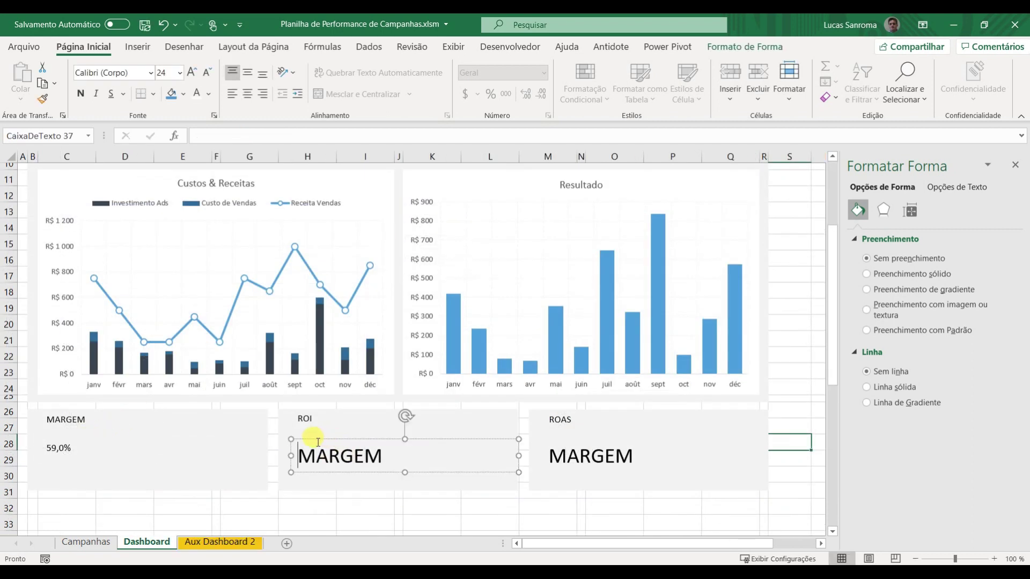
pyautogui.click(317, 440)
pyautogui.click(257, 137)
pyautogui.write('=')
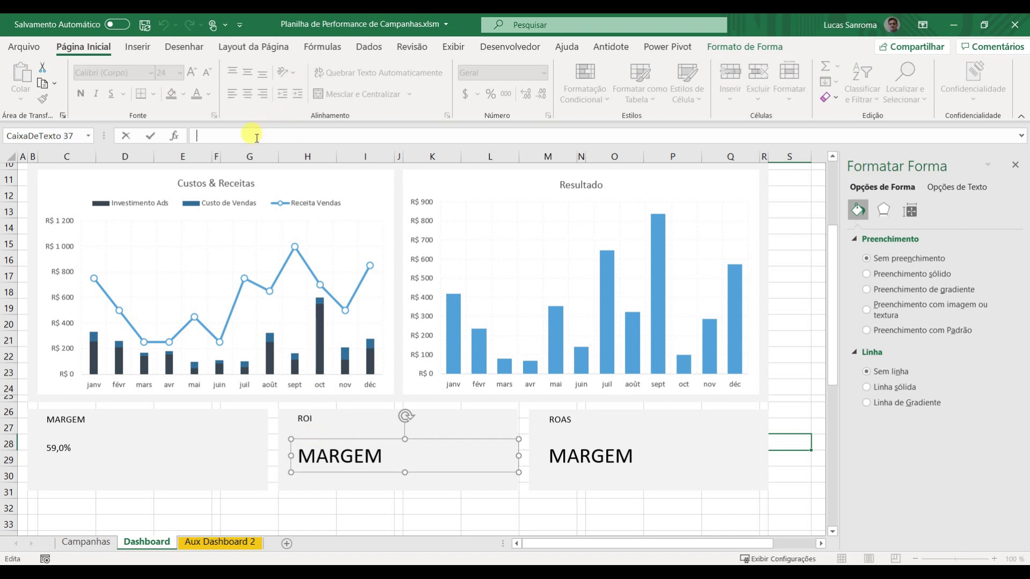
pyautogui.click(244, 543)
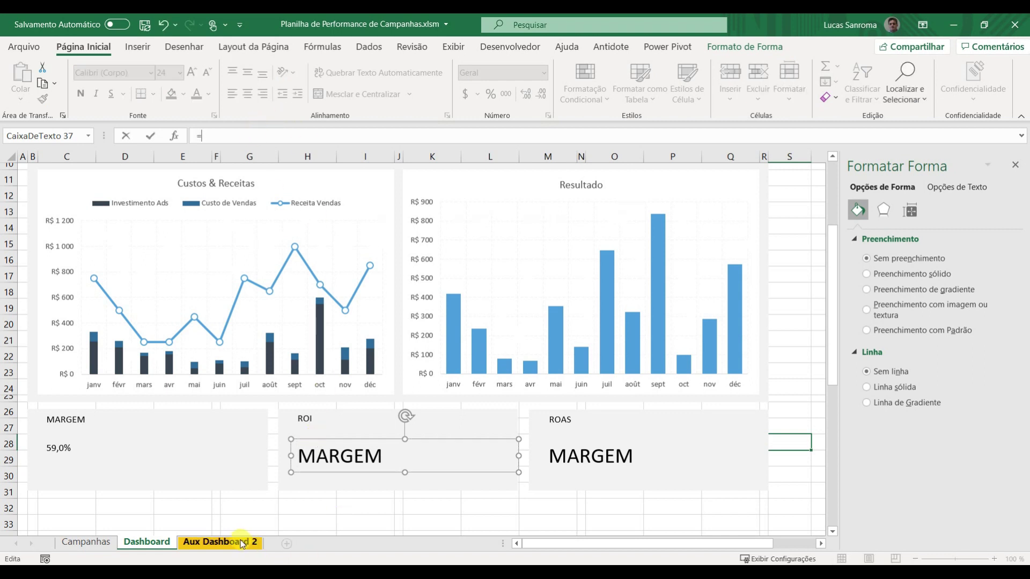
pyautogui.click(477, 220)
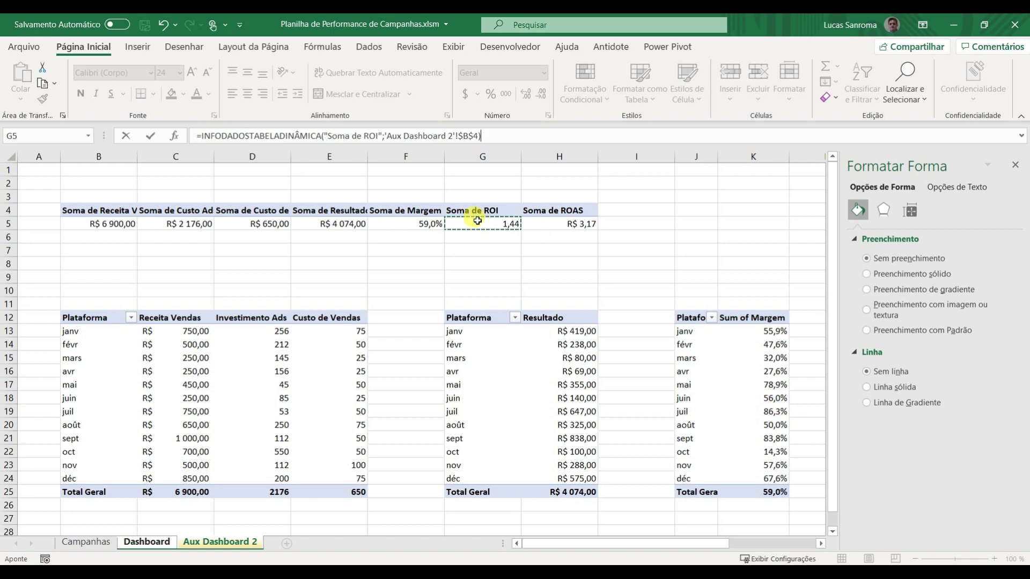
pyautogui.press('Return')
pyautogui.press('Return')
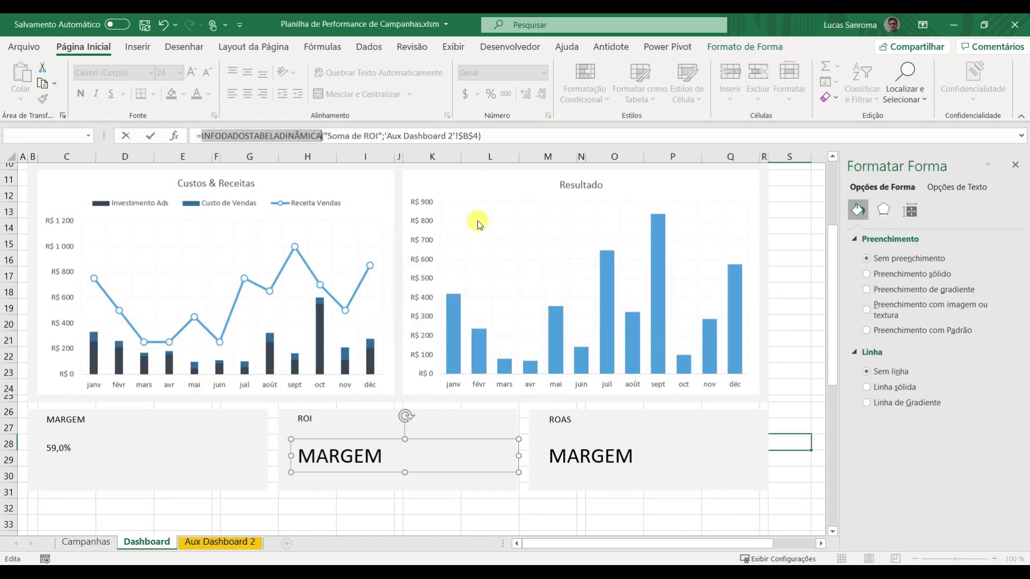
pyautogui.click(294, 135)
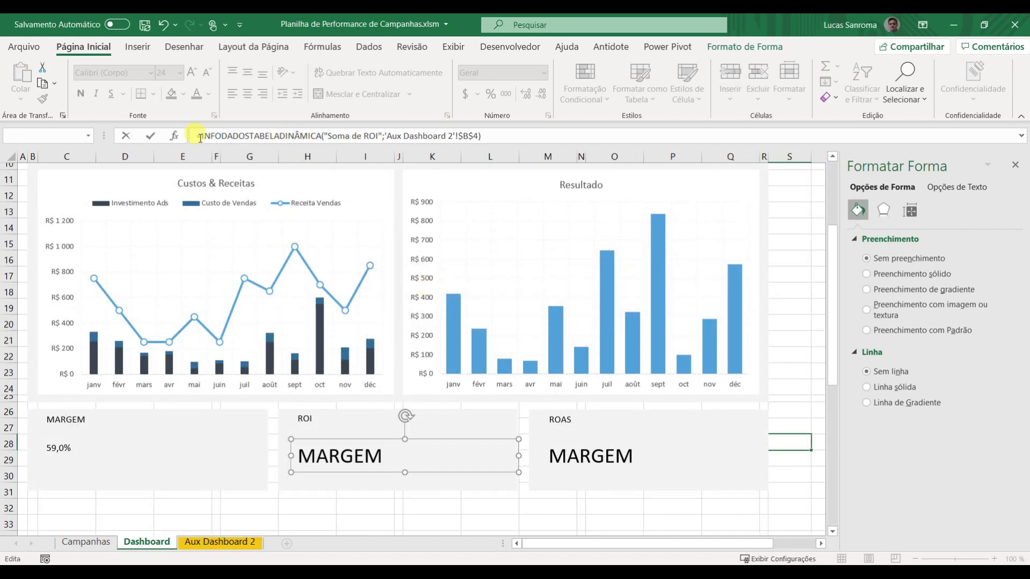
pyautogui.moveTo(199, 137); pyautogui.dragTo(693, 137)
pyautogui.press('BackSpace')
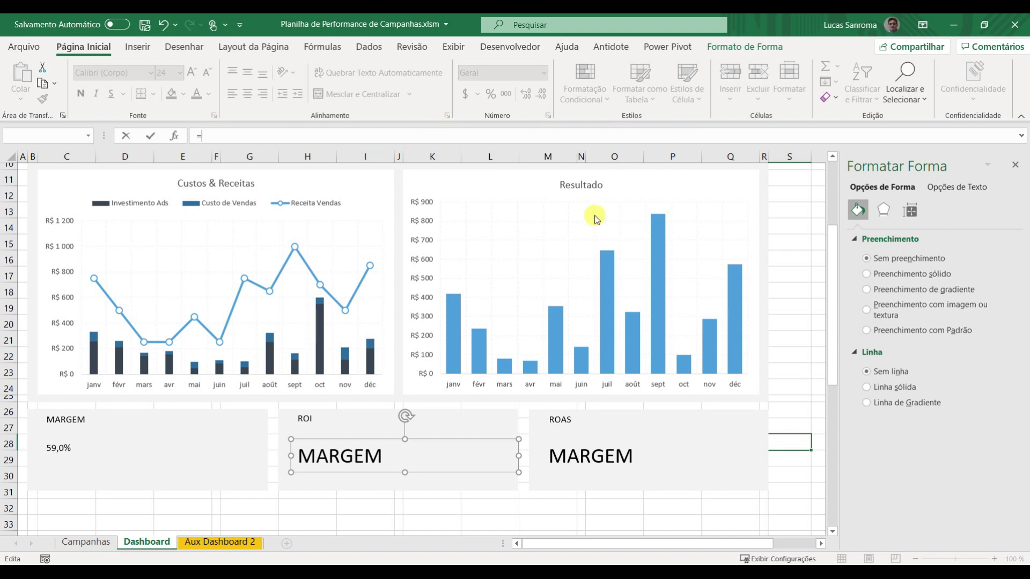
# Step: Complete the ROI card text box's link as a direct reference to cell G5 of the Aux Dashboard 2 sheet
pyautogui.click(206, 543)
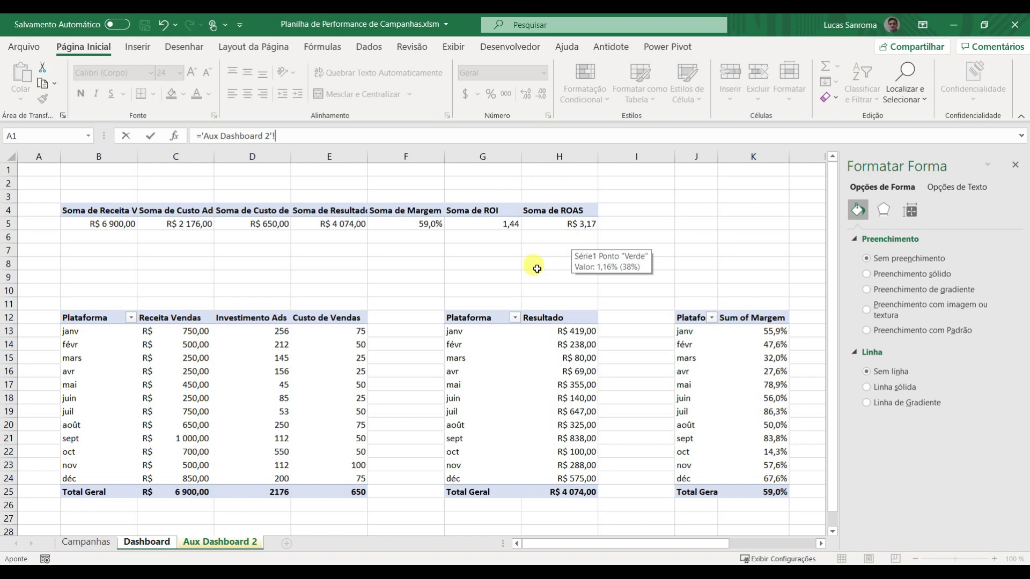
pyautogui.press('Return')
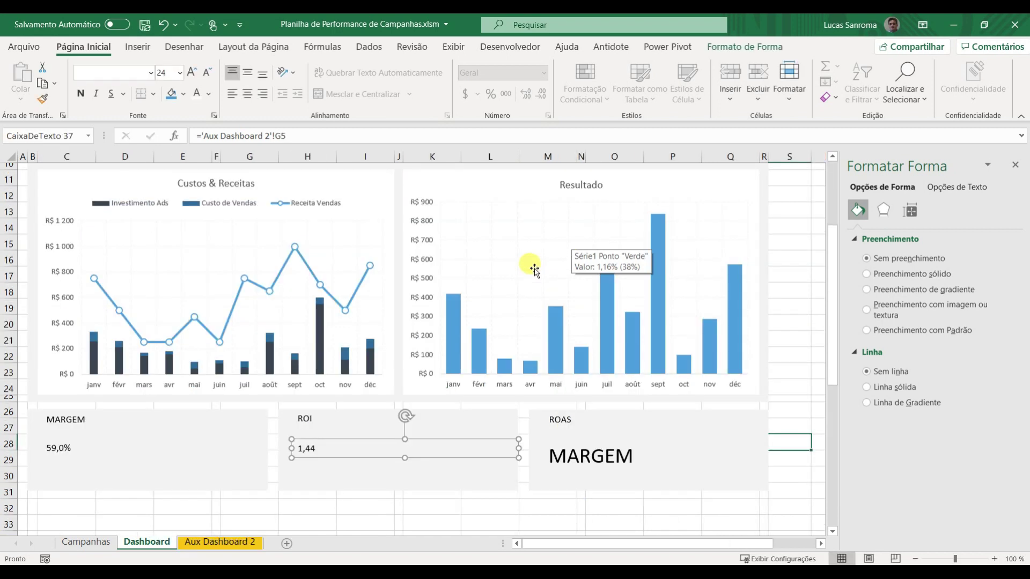
# Step: Link the large text box in the ROAS card to cell H5 of the Aux Dashboard 2 sheet
pyautogui.click(563, 451)
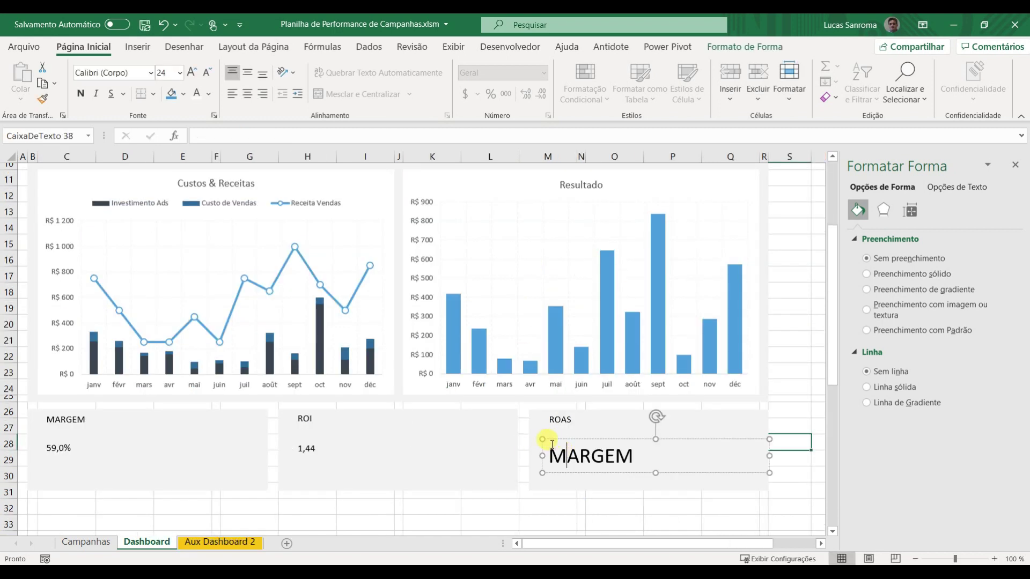
pyautogui.click(246, 130)
pyautogui.write('=')
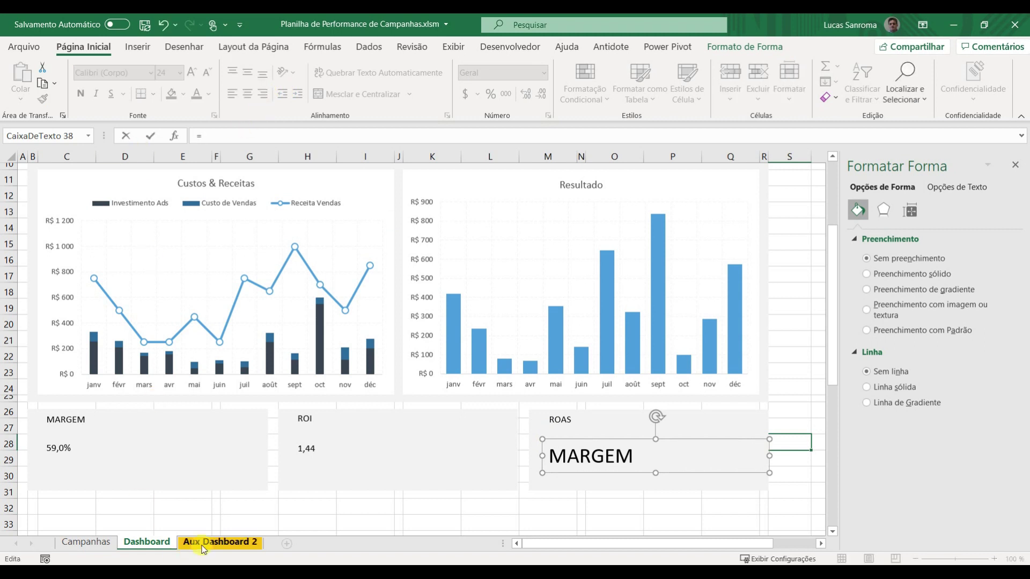
pyautogui.click(193, 542)
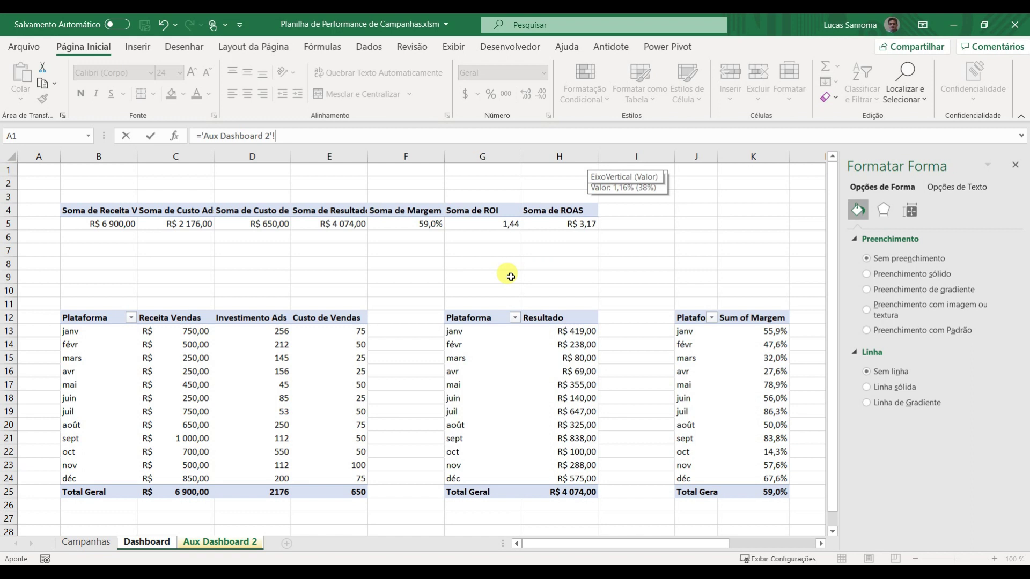
pyautogui.write('h5')
pyautogui.press('Return')
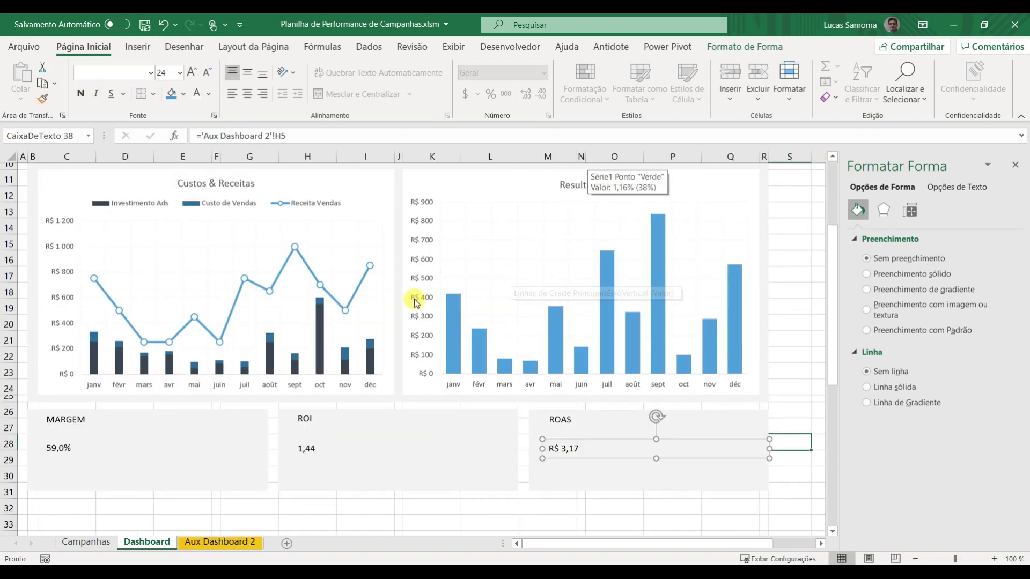
# Step: Set the font size of the linked value text boxes in the MARGEM, ROI and ROAS cards to 18
pyautogui.click(294, 449)
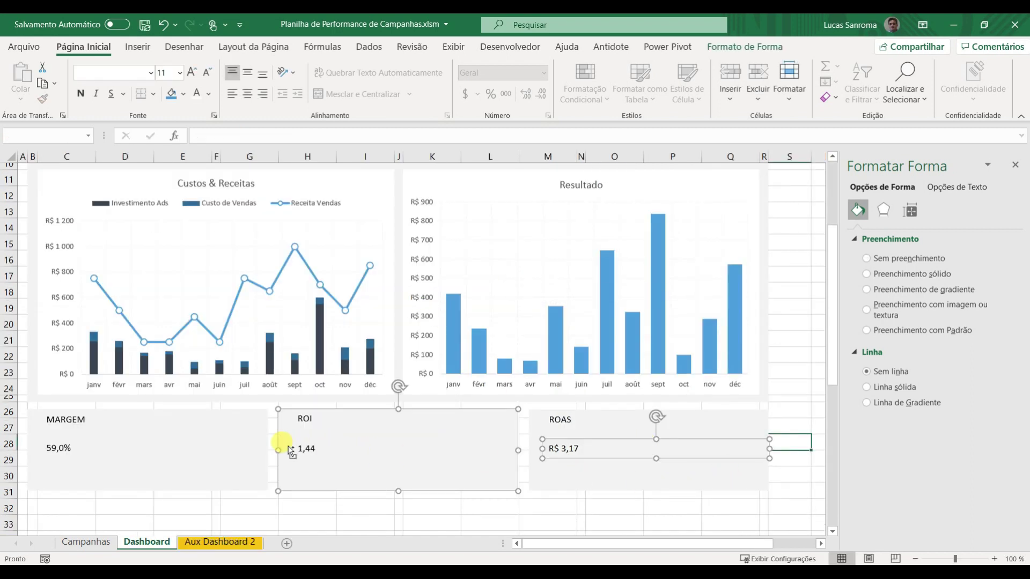
pyautogui.keyDown('ctrl'); pyautogui.click(580, 453); pyautogui.keyUp('ctrl')
pyautogui.keyDown('ctrl'); pyautogui.click(65, 452); pyautogui.keyUp('ctrl')
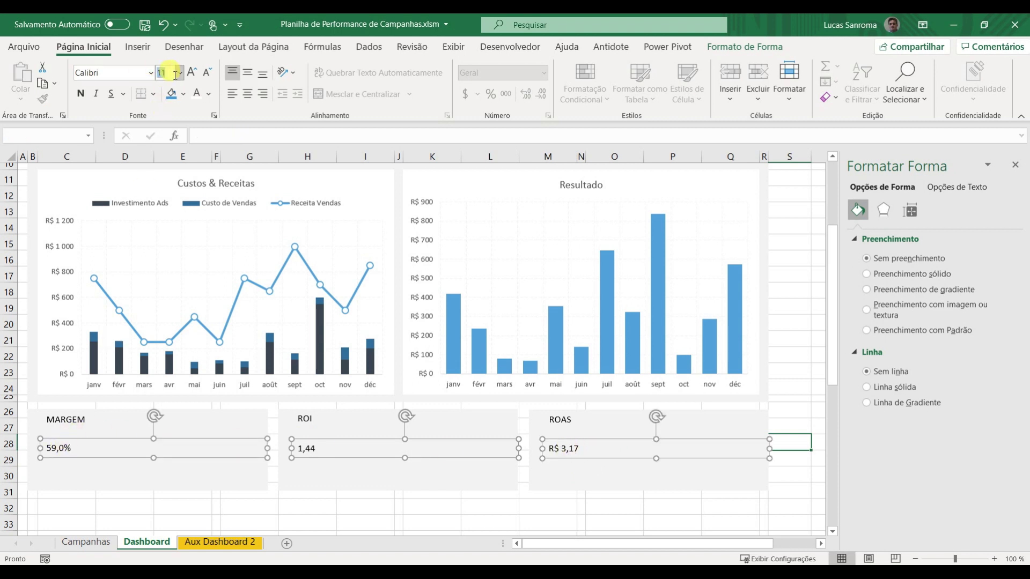
pyautogui.write('18')
pyautogui.press('Return')
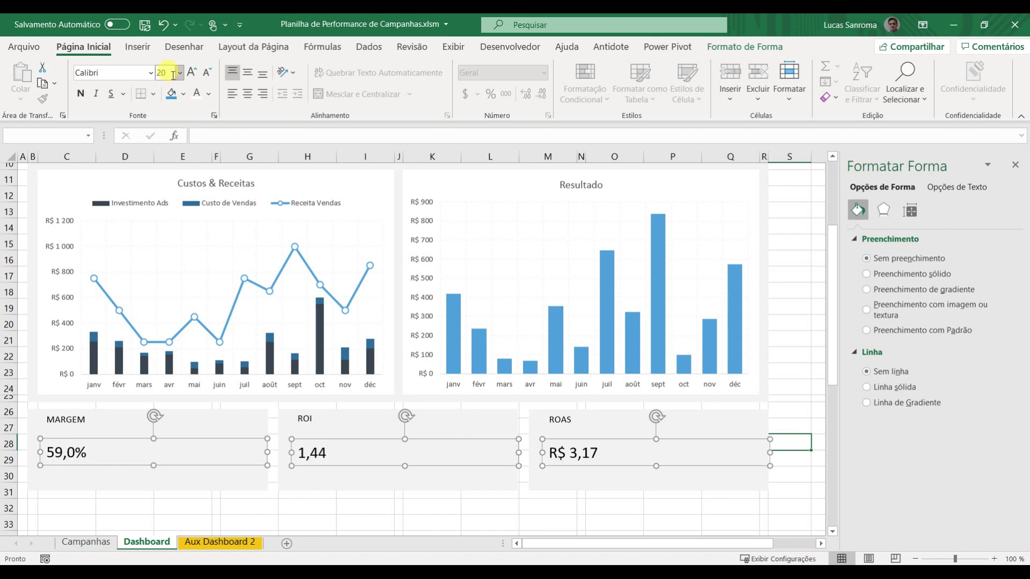
pyautogui.click(166, 523)
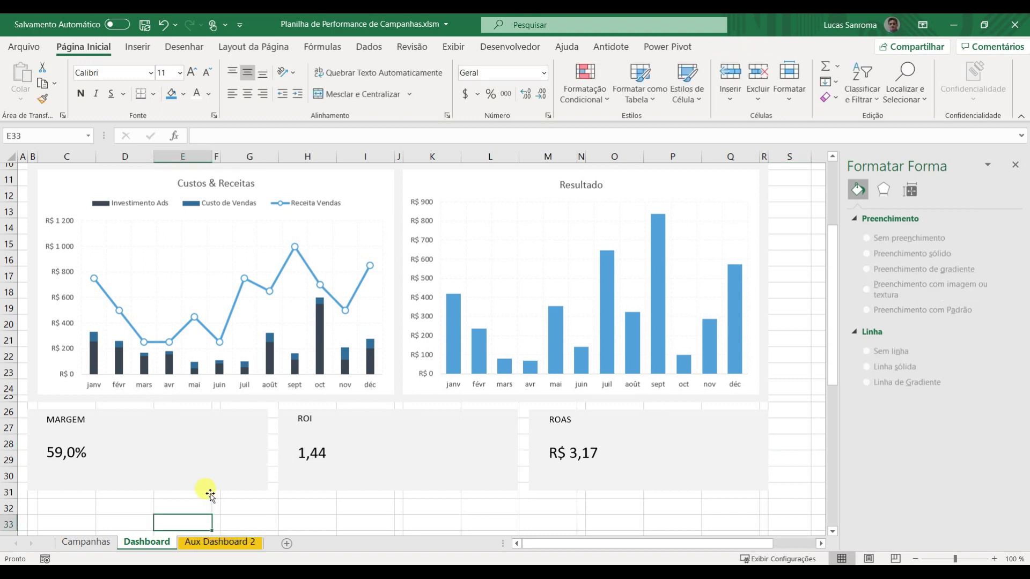
# Step: Try to set the font size of the three linked card values to 20
pyautogui.click(236, 456)
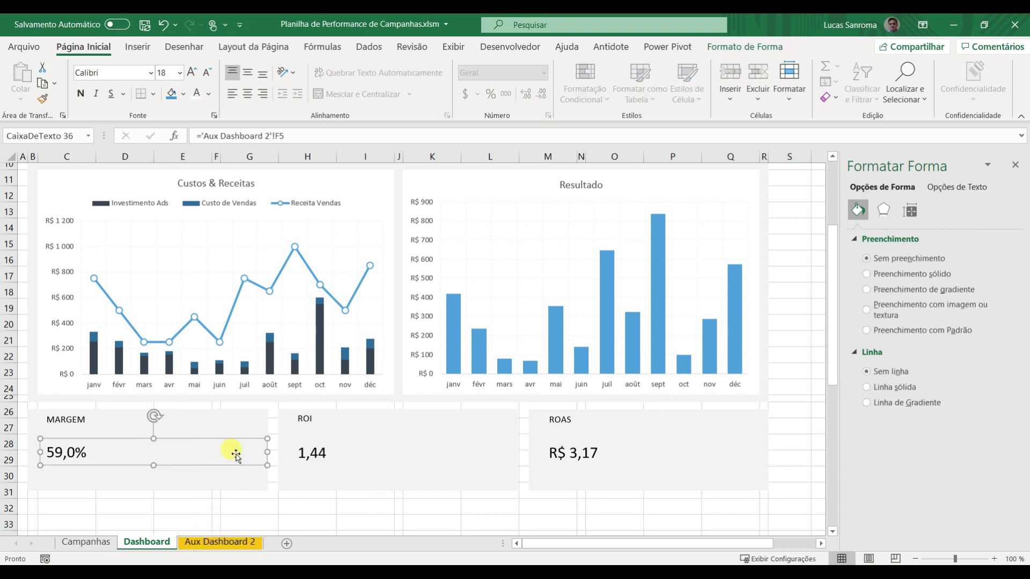
pyautogui.keyDown('shift'); pyautogui.click(298, 450); pyautogui.keyUp('shift')
pyautogui.keyDown('shift'); pyautogui.click(543, 437); pyautogui.keyUp('shift')
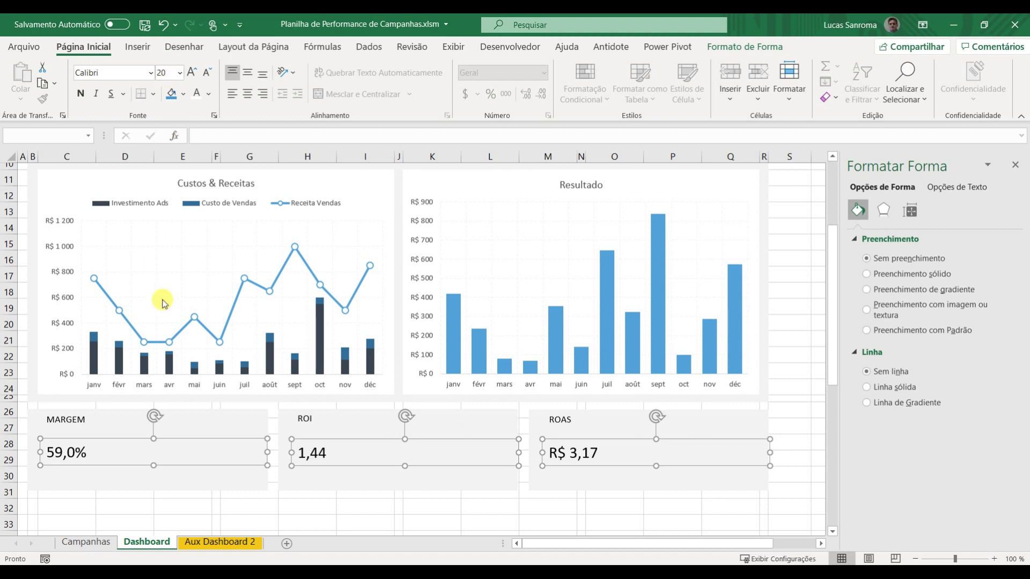
pyautogui.click(219, 505)
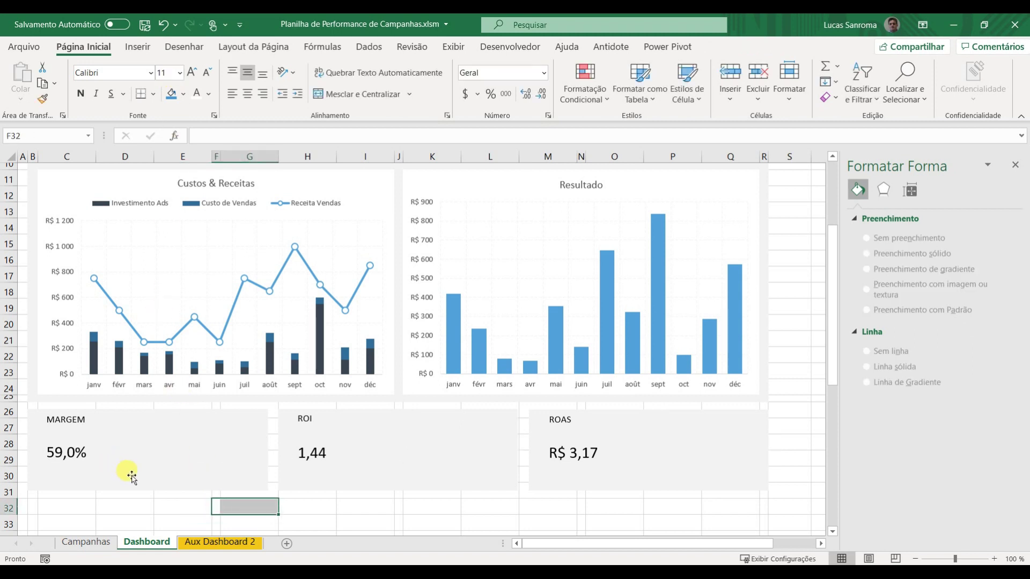
pyautogui.click(166, 501)
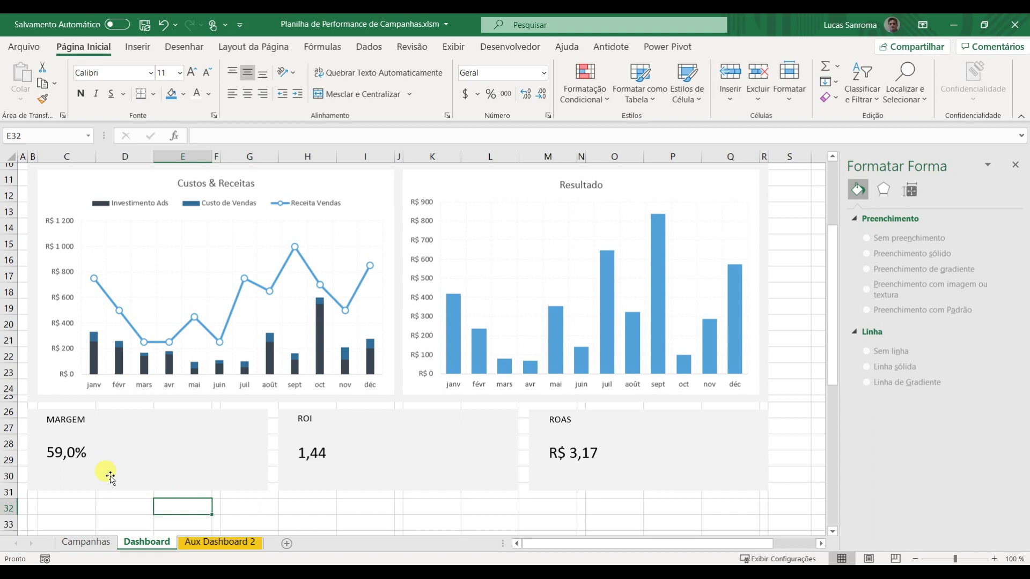
# Step: Examine the monthly Resultado pivot table on the Aux Dashboard 2 sheet
pyautogui.click(205, 543)
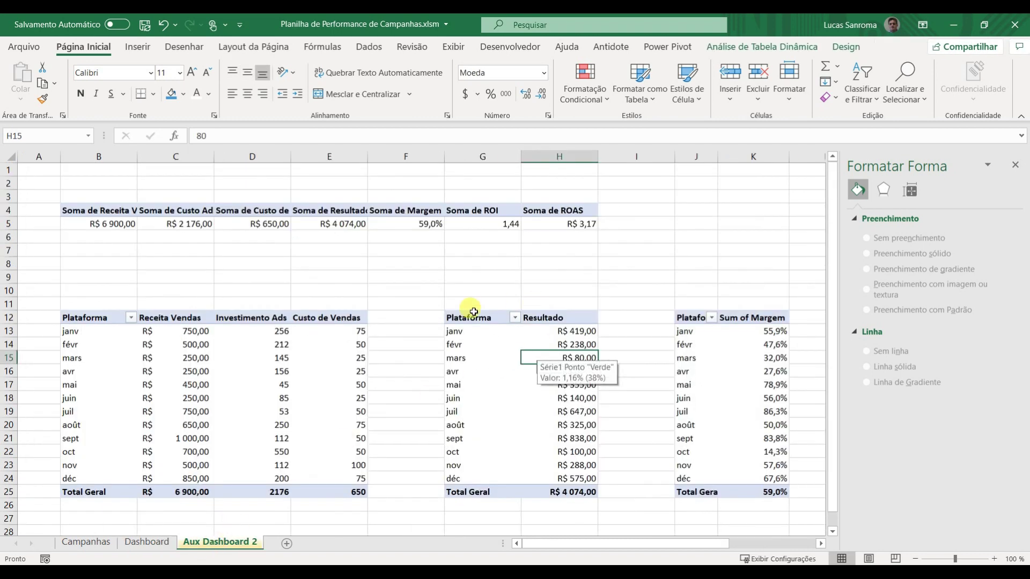
pyautogui.click(561, 341)
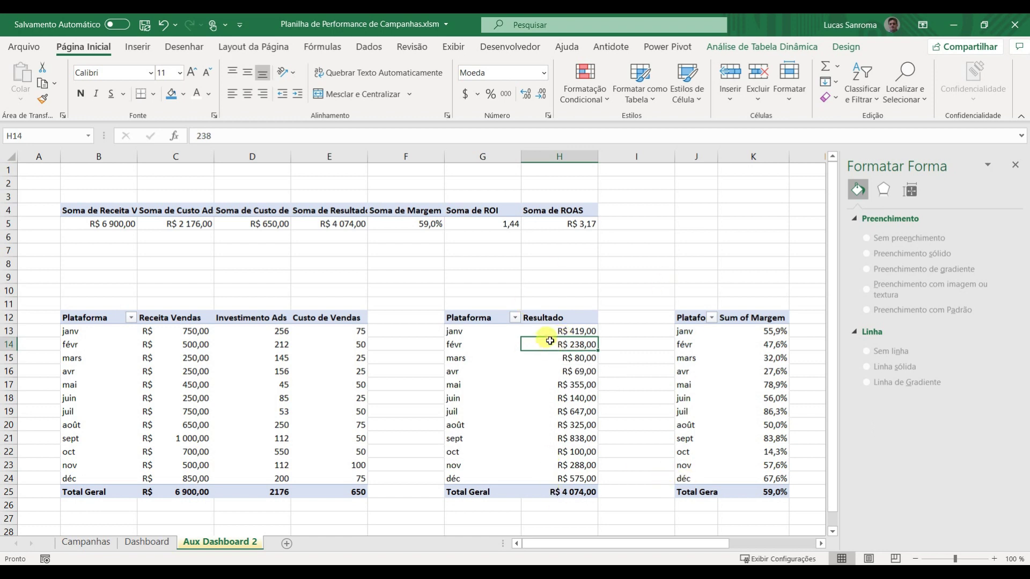
pyautogui.click(540, 385)
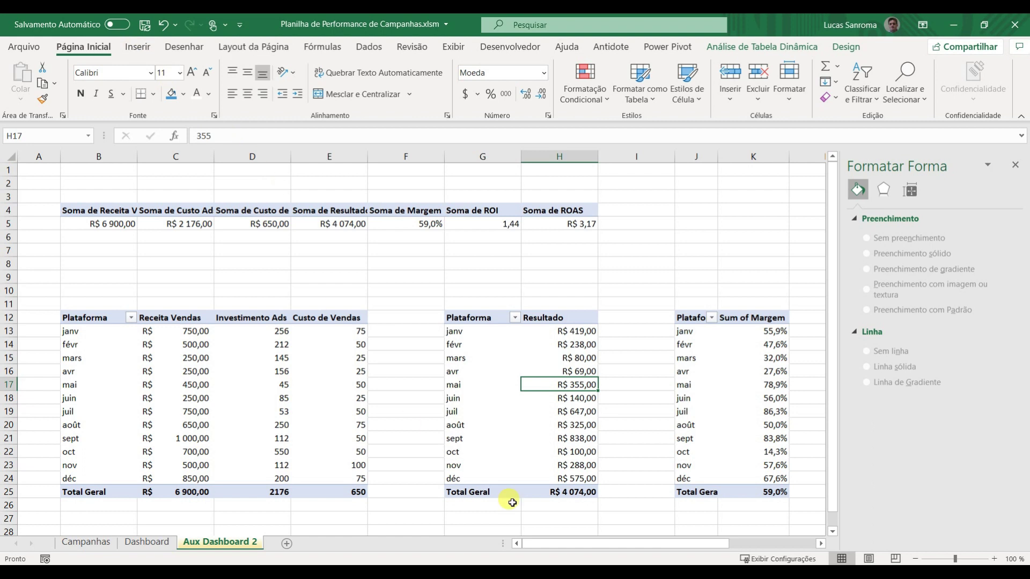
# Step: Insert a 2D line chart from the monthly Sum of Margem pivot table
pyautogui.moveTo(622, 547); pyautogui.dragTo(732, 547)
pyautogui.click(422, 340)
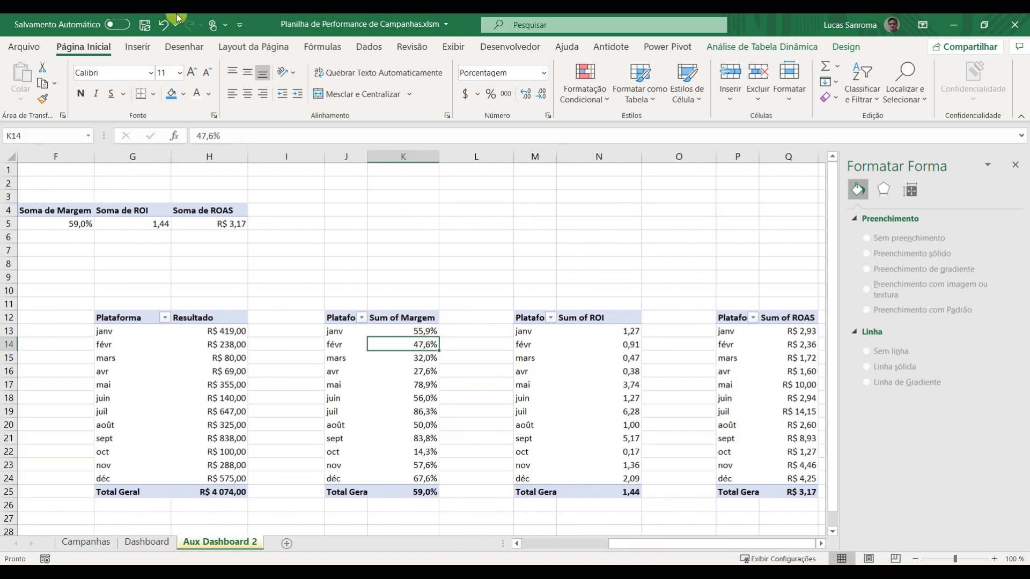
pyautogui.click(138, 47)
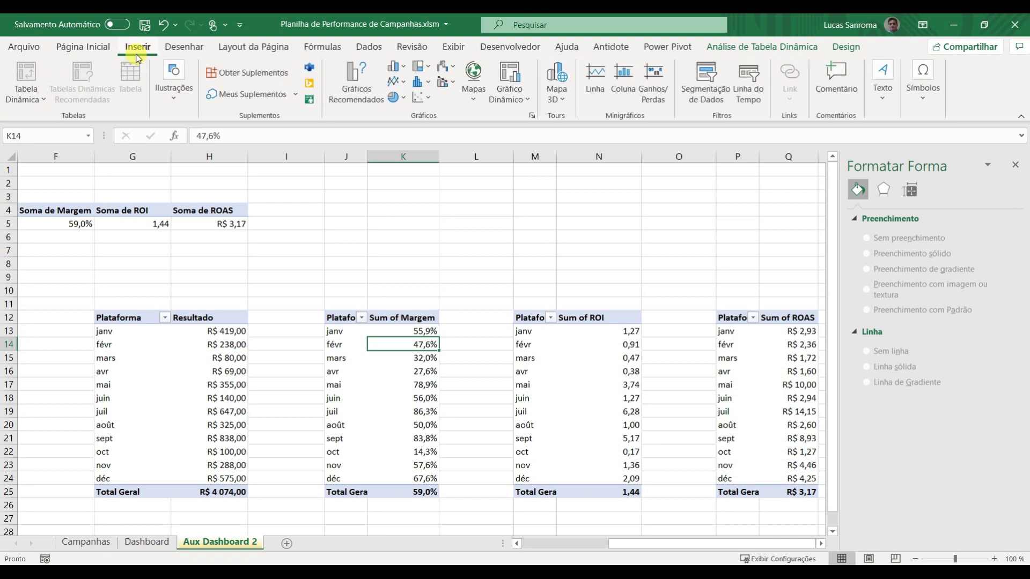
pyautogui.click(396, 82)
pyautogui.click(405, 128)
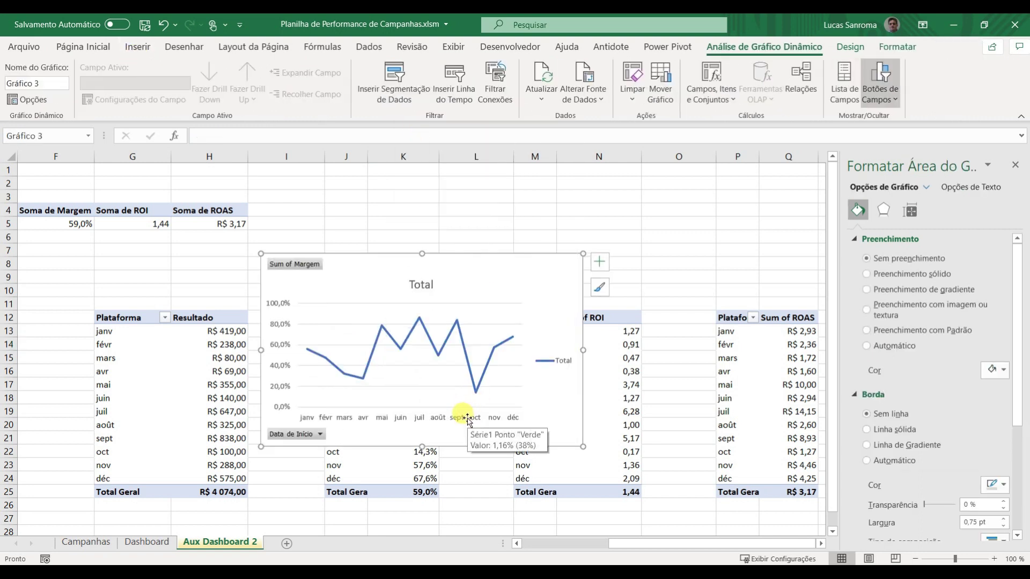
# Step: Move the margin line chart to the Dashboard sheet and resize it to fit beside the value in the MARGEM card
pyautogui.press('Delete')
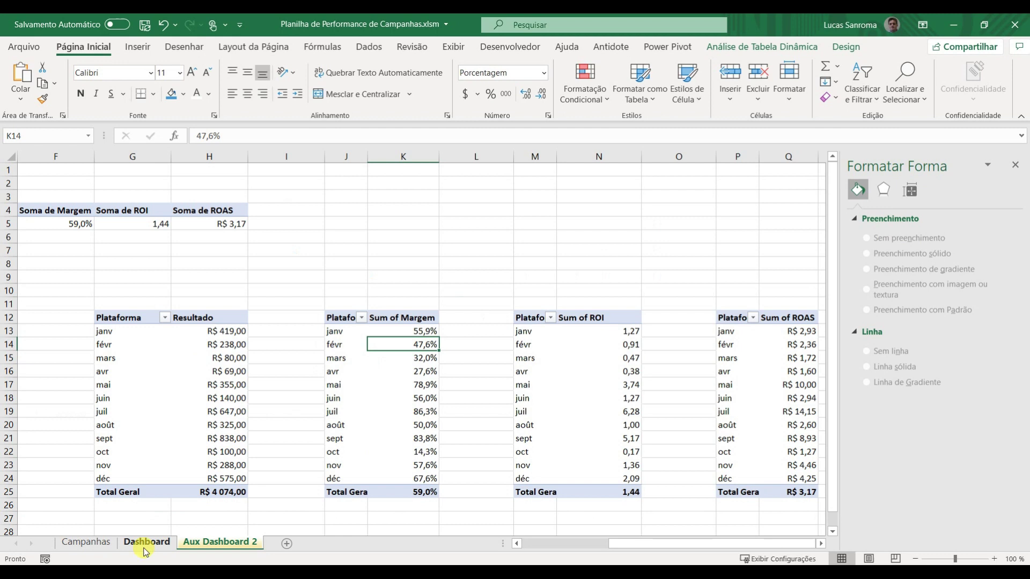
pyautogui.click(147, 541)
pyautogui.hotkey('ctrl', 'v')
pyautogui.moveTo(426, 494); pyautogui.dragTo(266, 421)
pyautogui.scroll(-2, 422, 413)
pyautogui.moveTo(199, 434); pyautogui.dragTo(207, 397)
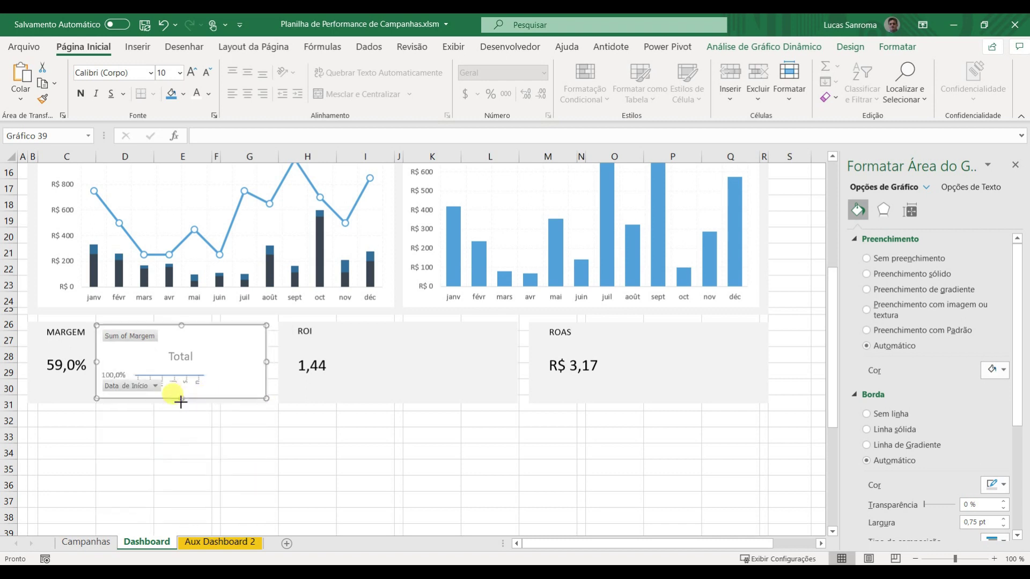
# Step: Hide all field buttons on the MARGEM chart and delete its legend and title
pyautogui.rightClick(121, 338)
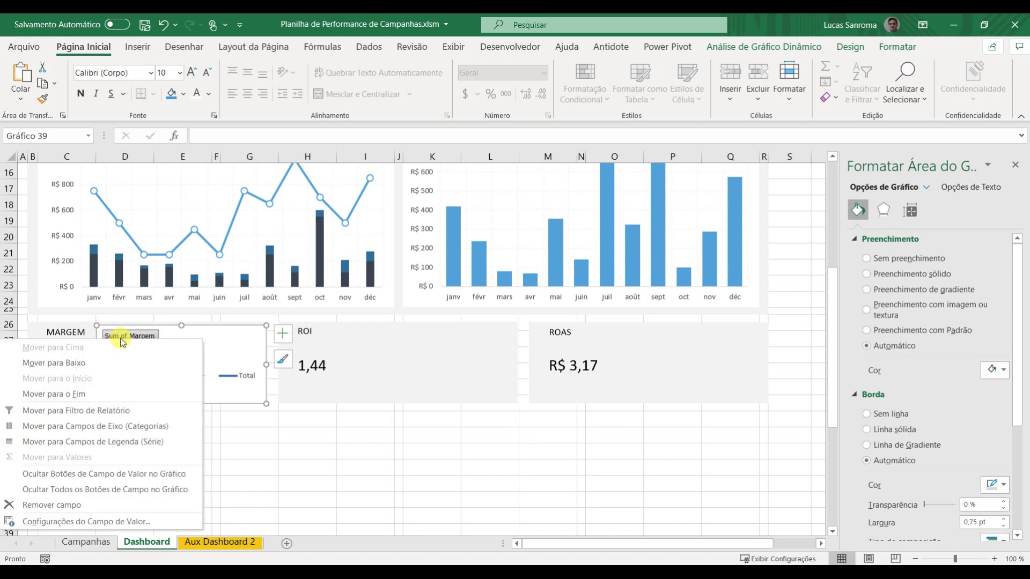
pyautogui.click(105, 489)
pyautogui.click(255, 377)
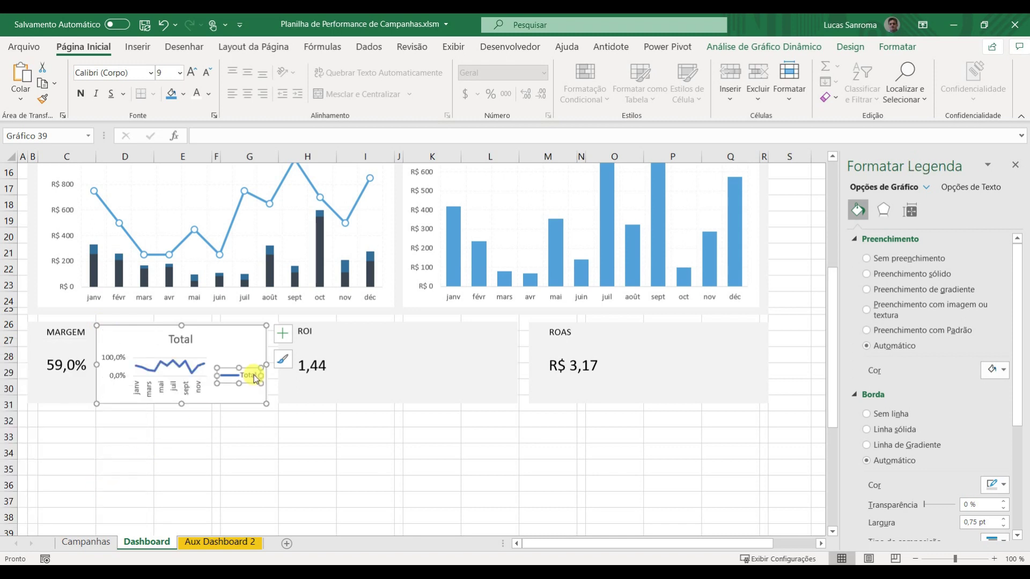
pyautogui.press('Delete')
pyautogui.click(183, 339)
pyautogui.press('Delete')
# Step: Delete the vertical axis, horizontal axis and gridlines from the MARGEM chart
pyautogui.click(115, 358)
pyautogui.press('Delete')
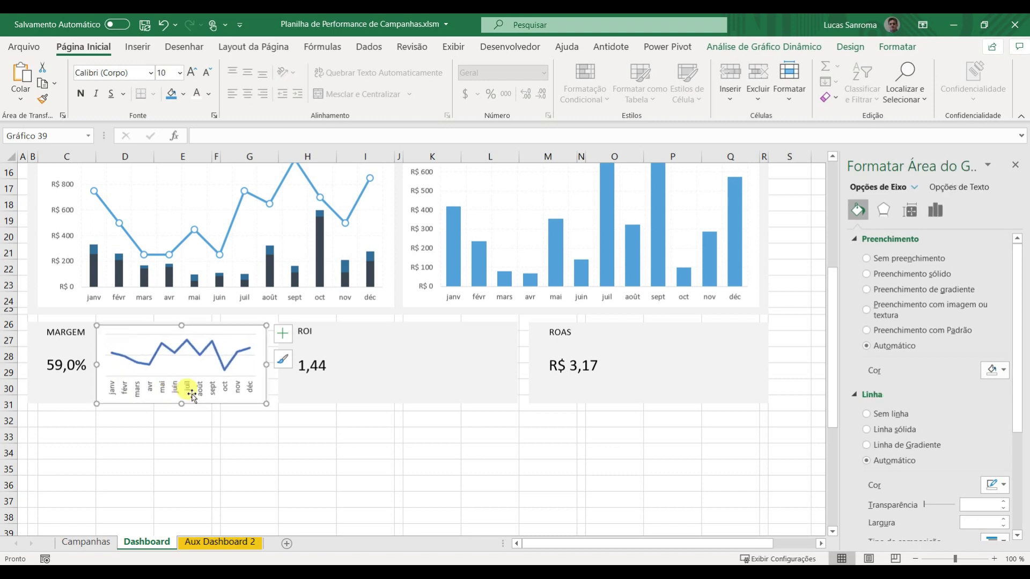
pyautogui.click(192, 395)
pyautogui.press('Delete')
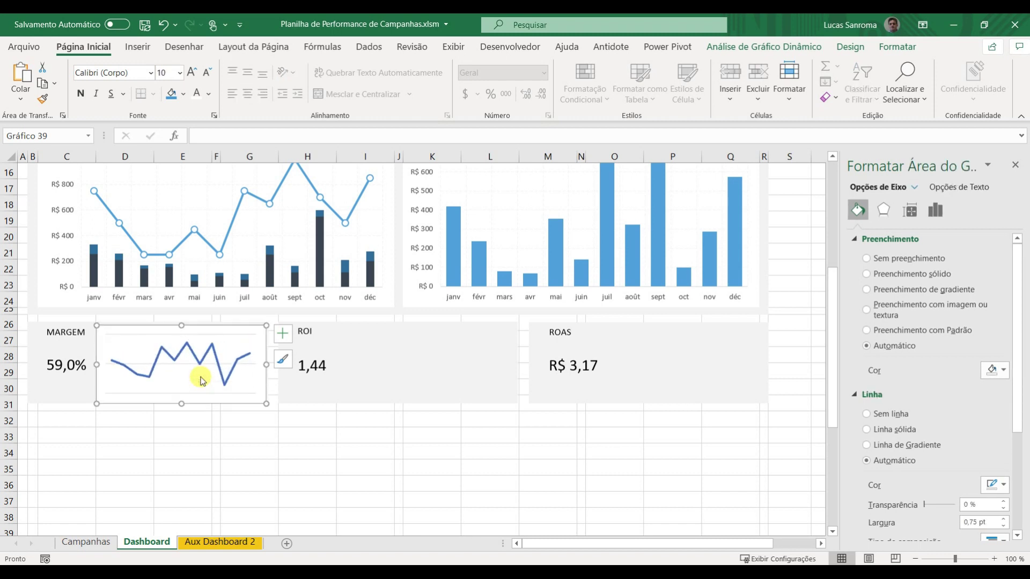
pyautogui.click(206, 365)
pyautogui.press('Delete')
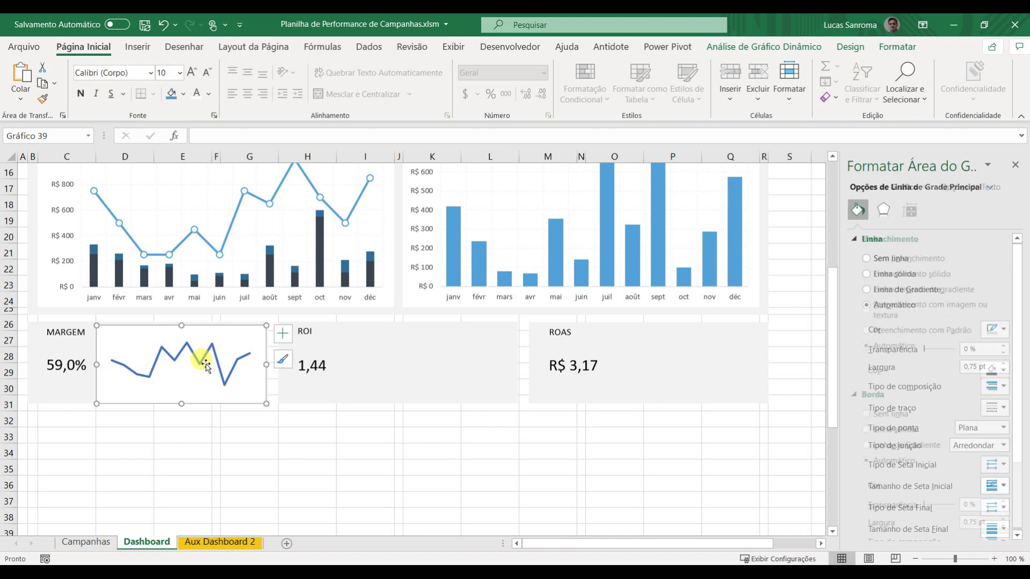
# Step: Set the MARGEM chart area to no outline and no fill
pyautogui.click(897, 46)
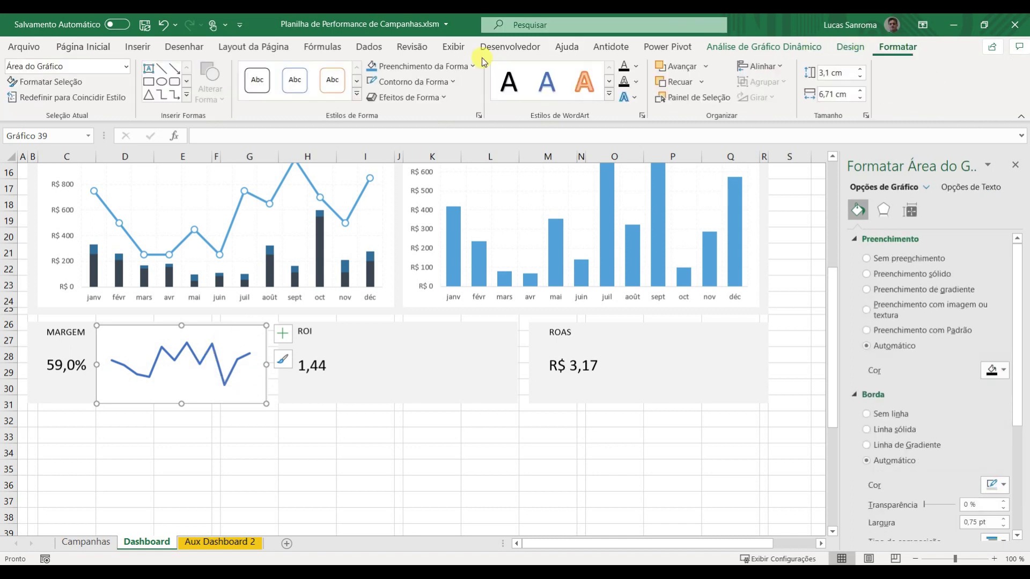
pyautogui.click(419, 82)
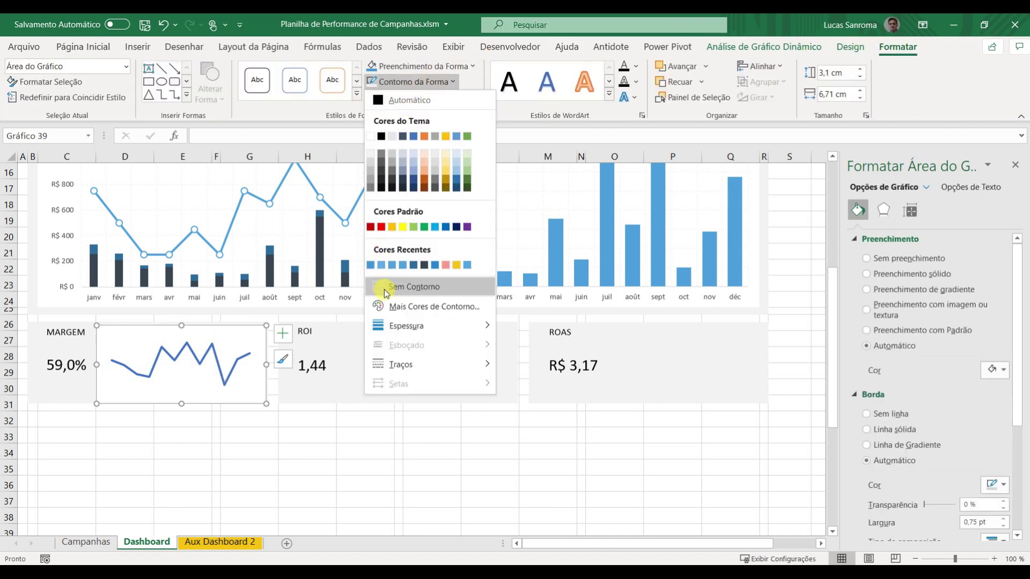
pyautogui.click(399, 287)
pyautogui.click(419, 82)
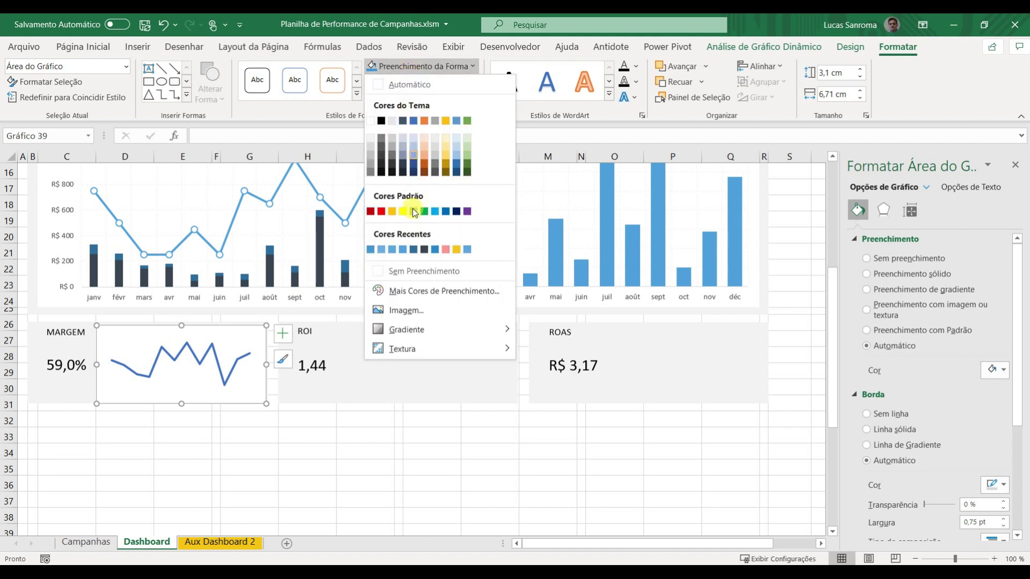
pyautogui.click(415, 267)
pyautogui.click(356, 478)
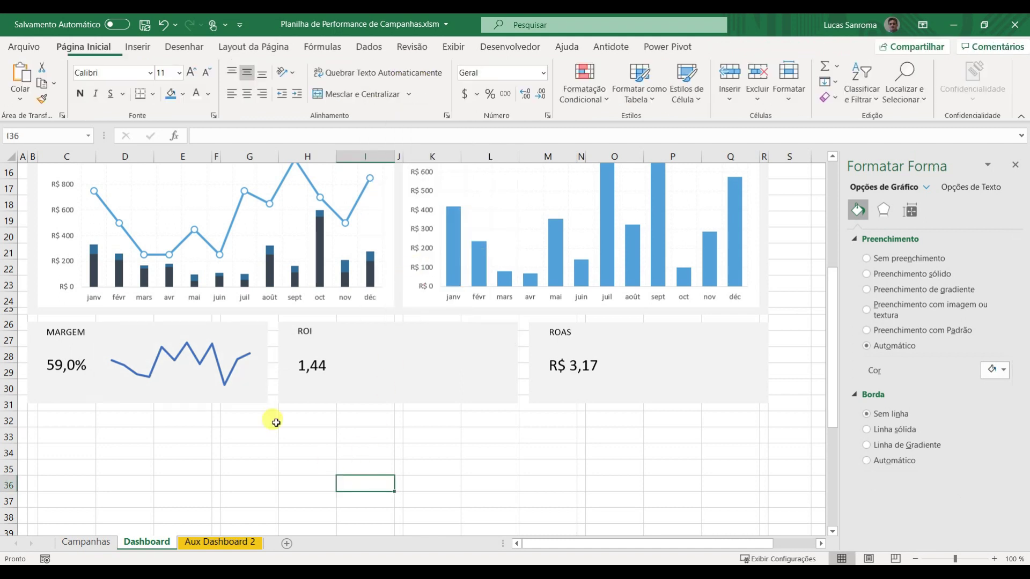
# Step: Try to make the MARGEM line grey by applying a grey shape fill to the series and a grey outline to the chart area
pyautogui.click(227, 384)
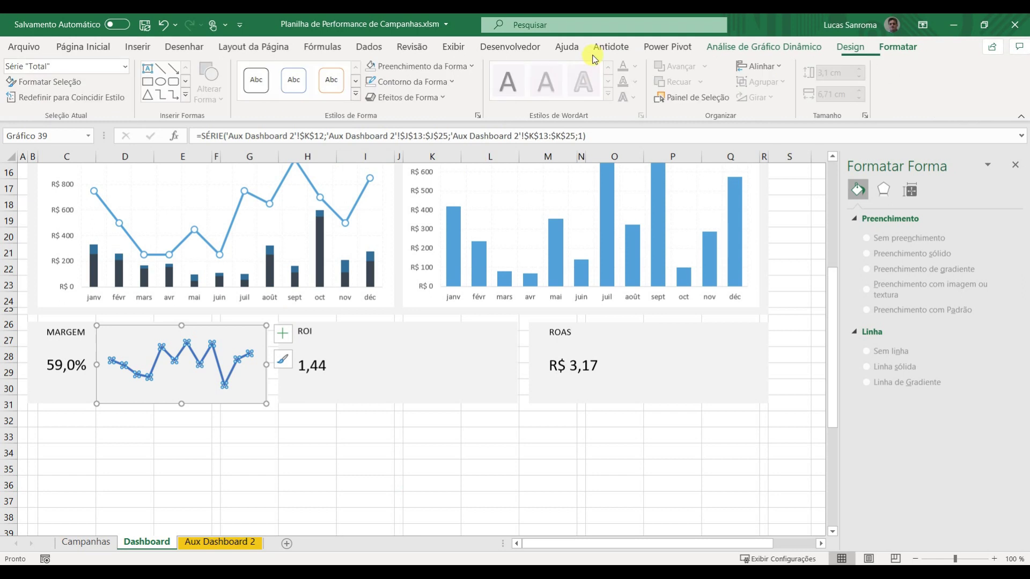
pyautogui.click(376, 65)
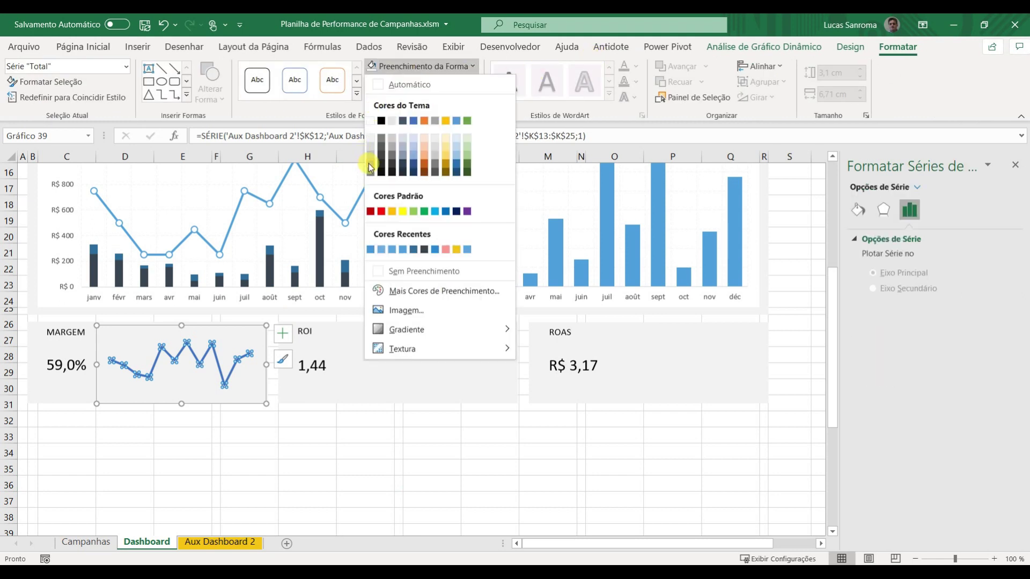
pyautogui.click(370, 166)
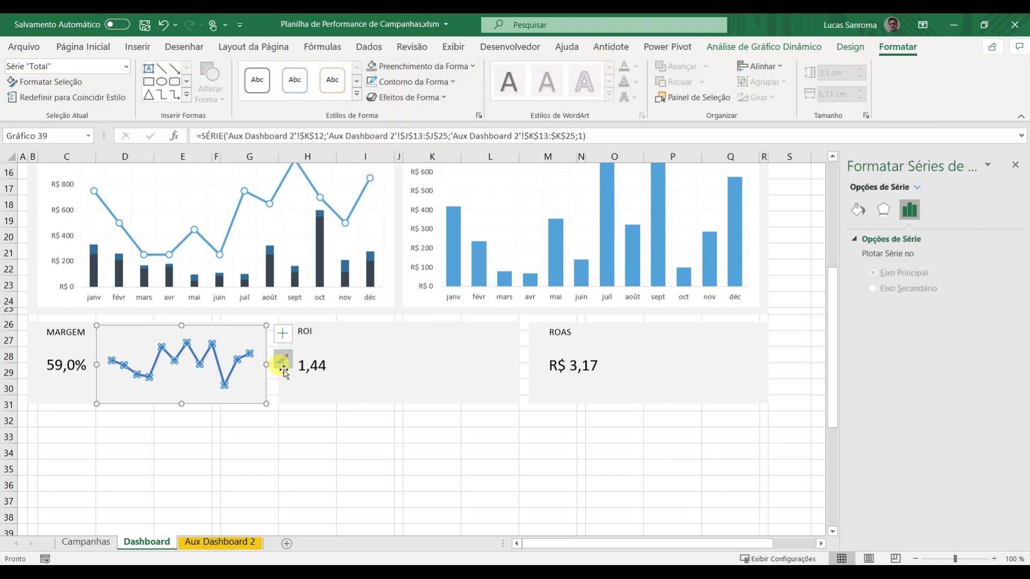
pyautogui.click(249, 385)
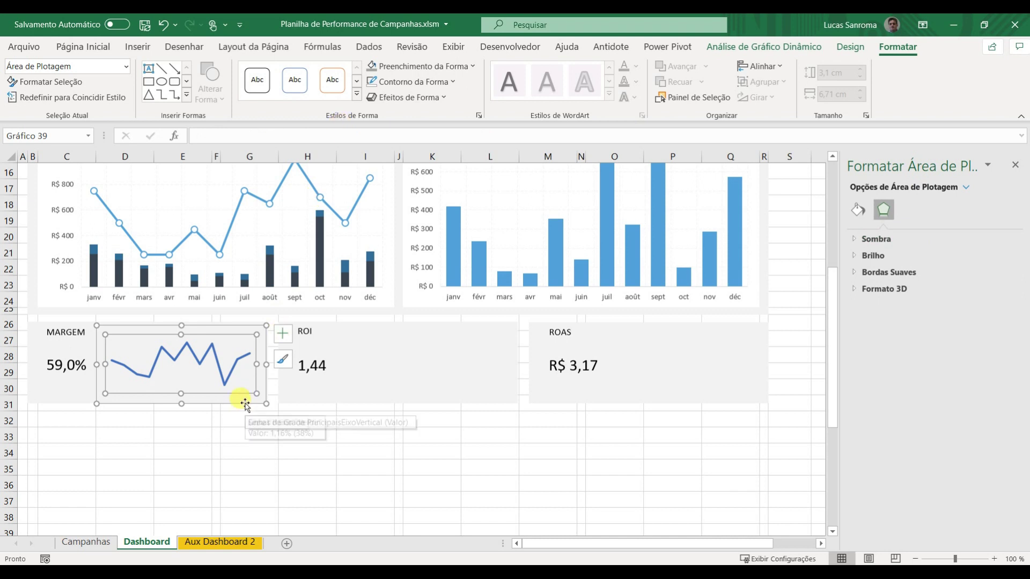
pyautogui.click(239, 398)
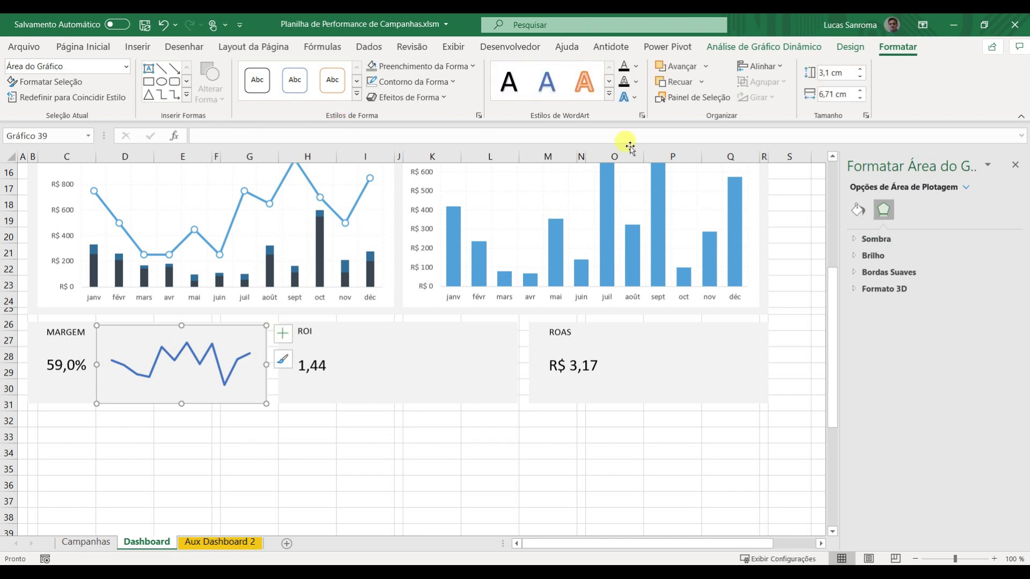
pyautogui.click(384, 83)
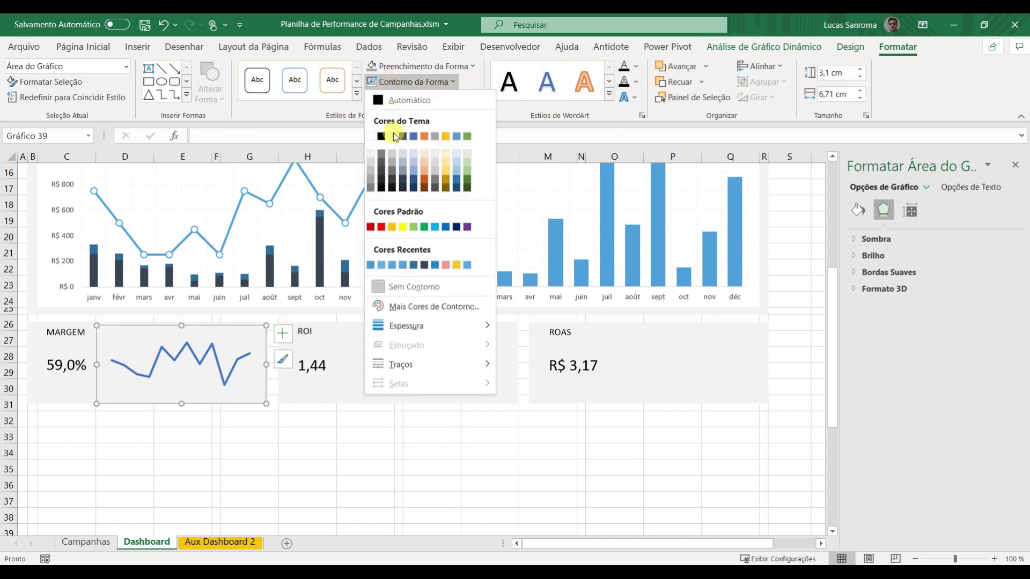
pyautogui.click(369, 178)
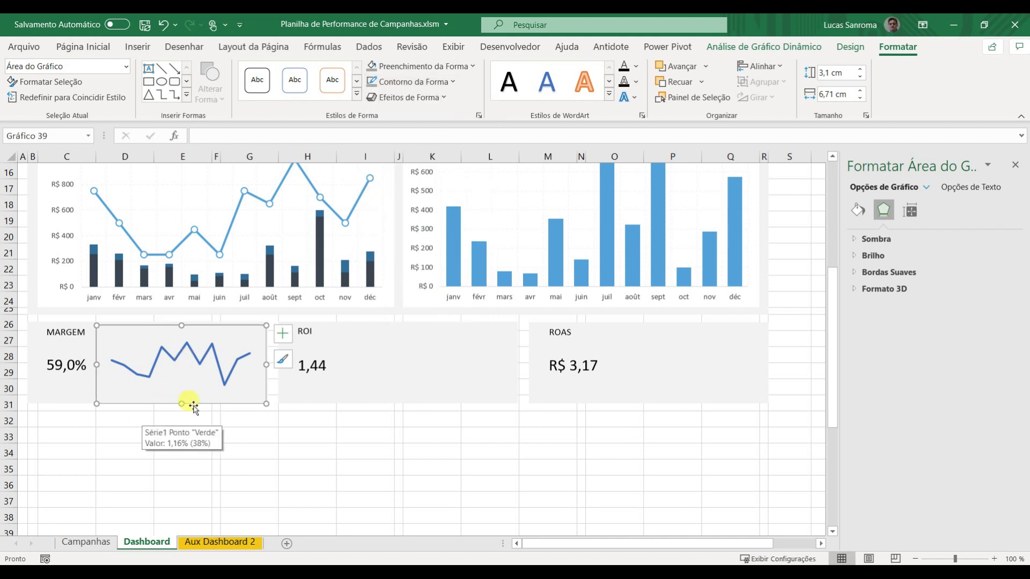
# Step: Apply a grey outline colour to the MARGEM line series and give it a thinner line weight
pyautogui.click(163, 366)
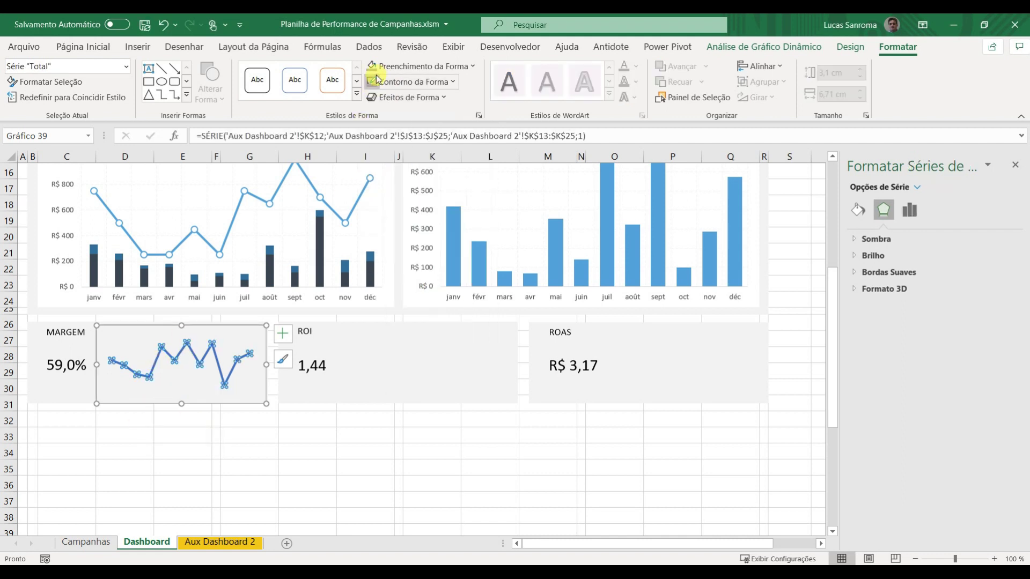
pyautogui.click(285, 432)
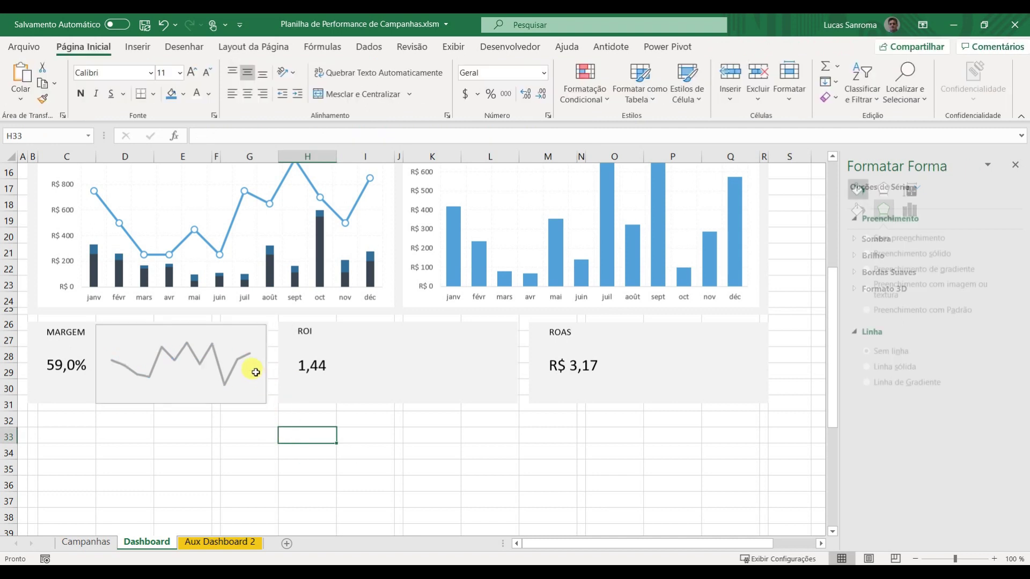
pyautogui.click(234, 374)
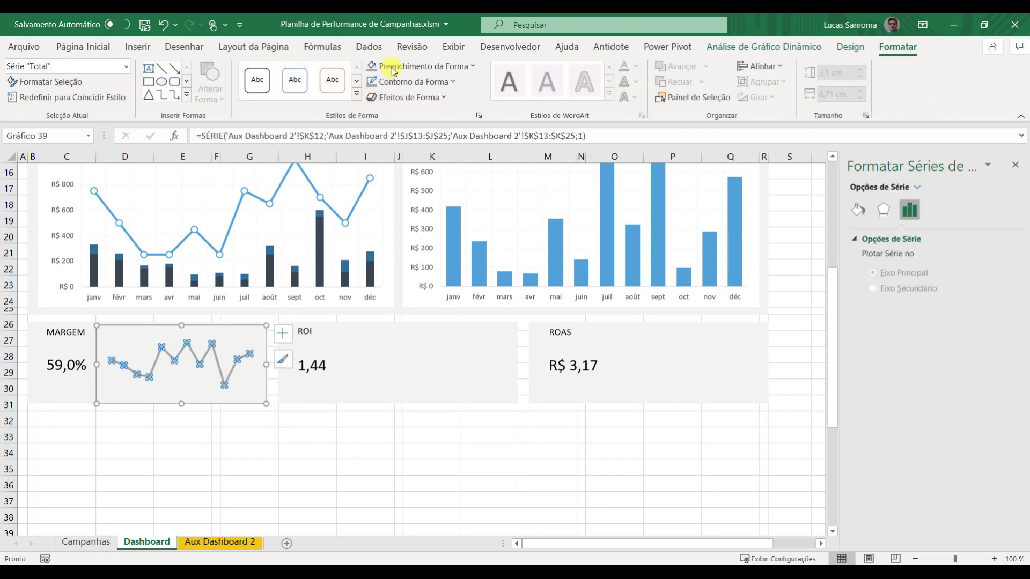
pyautogui.click(408, 82)
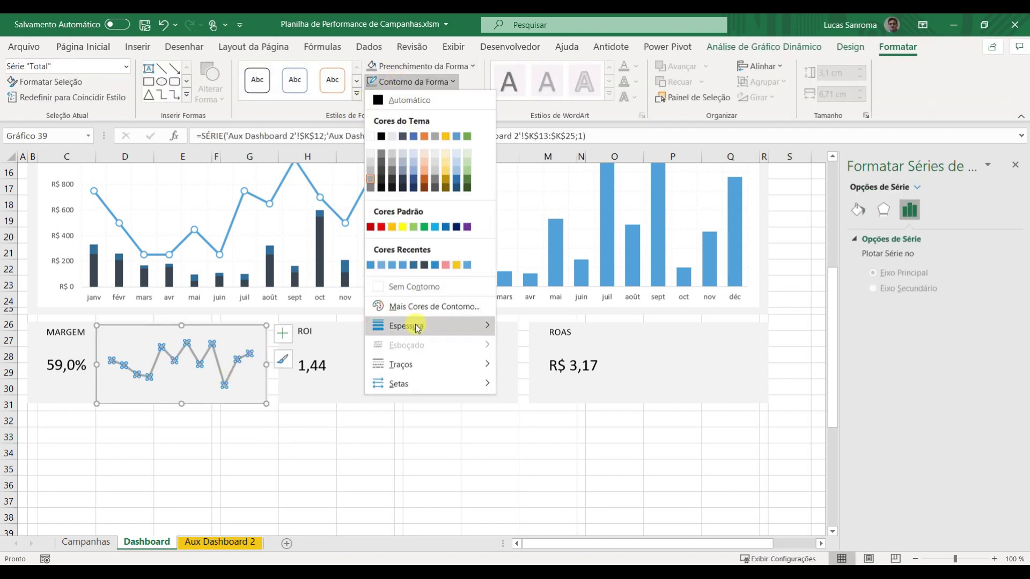
pyautogui.moveTo(474, 327)
pyautogui.click(553, 397)
pyautogui.click(472, 467)
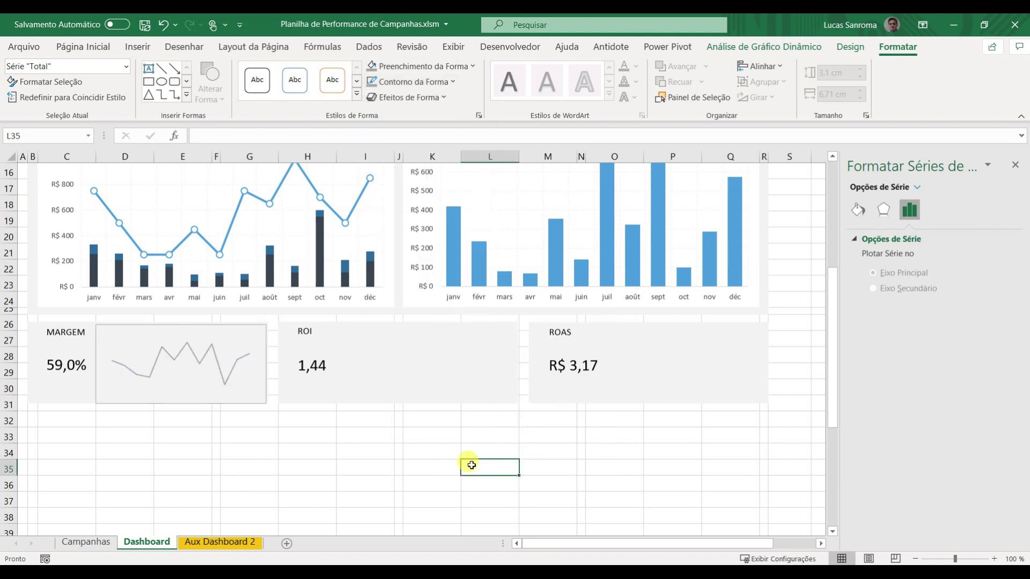
# Step: Remove the outline around the MARGEM chart area and nudge the chart slightly upward in its card
pyautogui.click(260, 396)
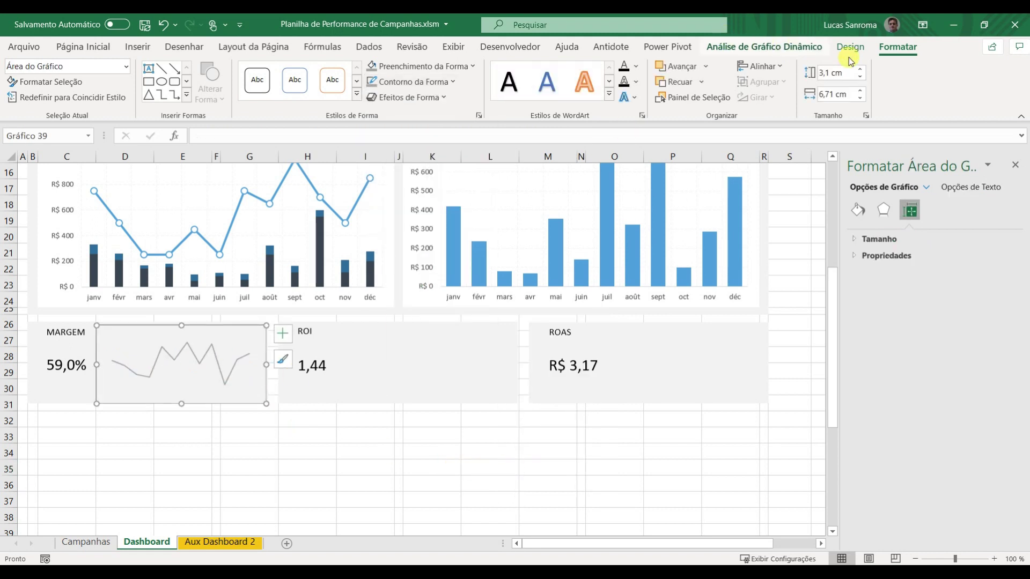
pyautogui.click(436, 85)
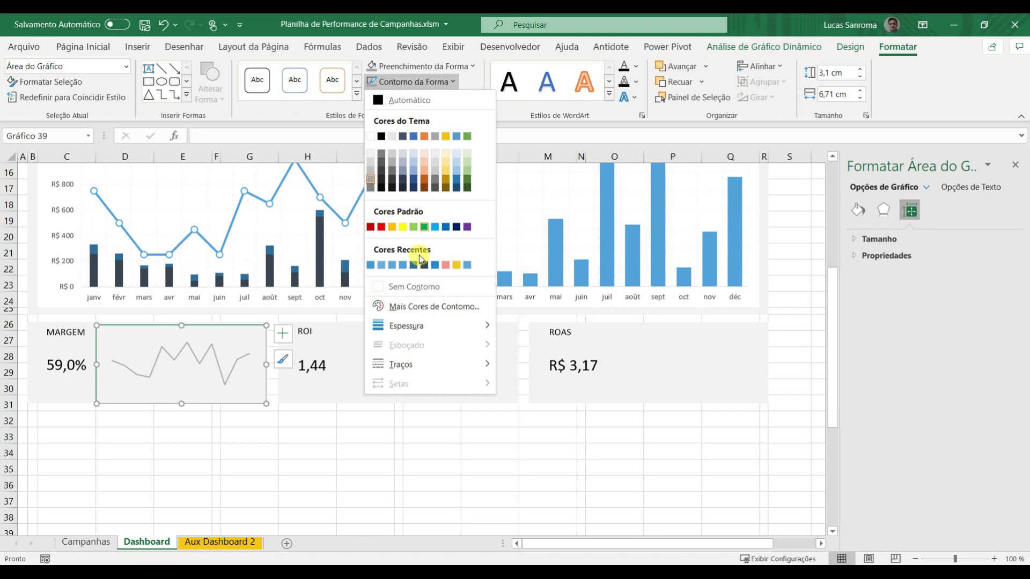
pyautogui.click(413, 292)
pyautogui.click(283, 493)
pyautogui.click(195, 403)
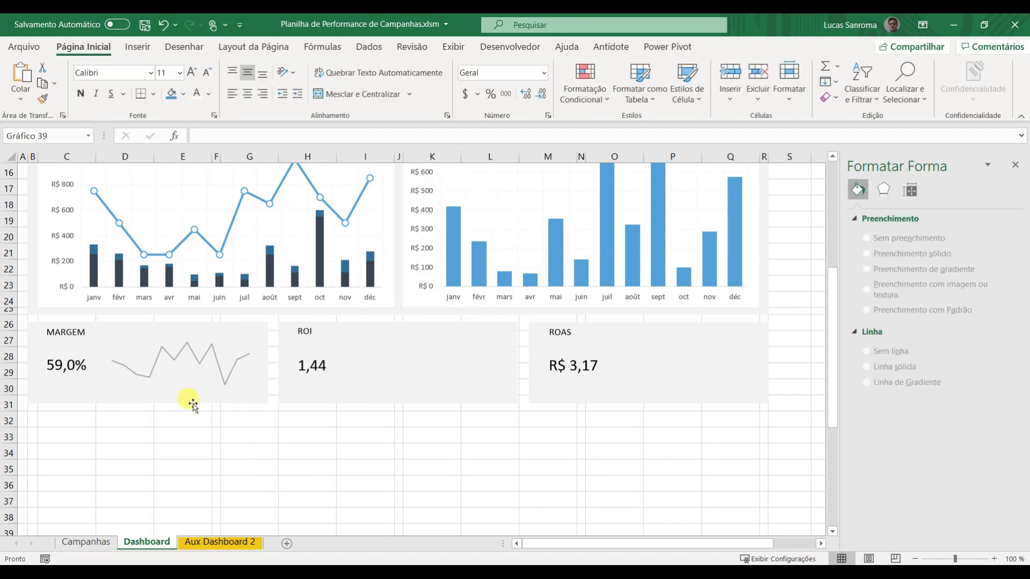
pyautogui.click(231, 439)
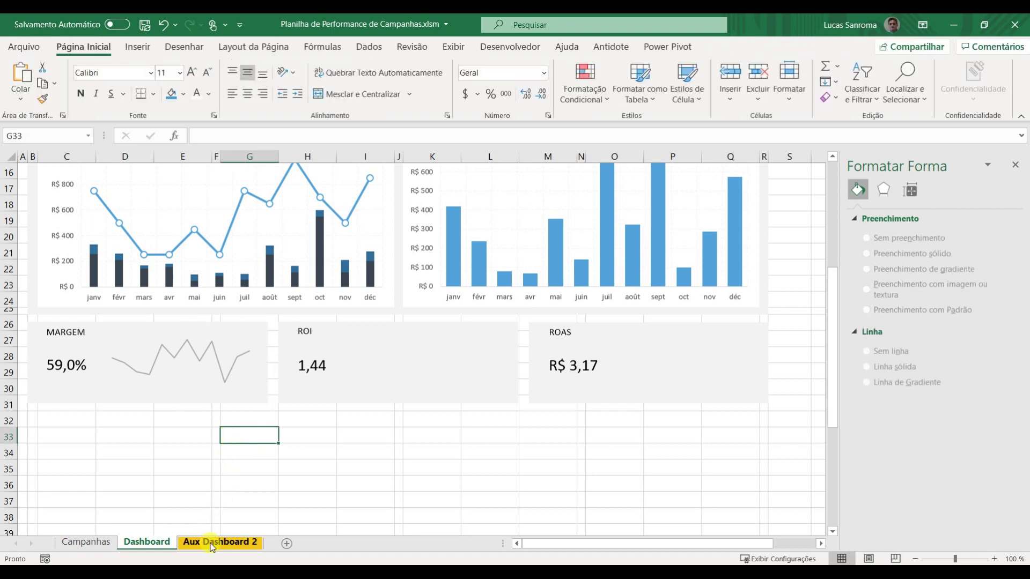
# Step: Insert a basic 2D line chart from the monthly Sum of ROI pivot table on the Aux Dashboard 2 sheet
pyautogui.click(217, 542)
pyautogui.click(613, 335)
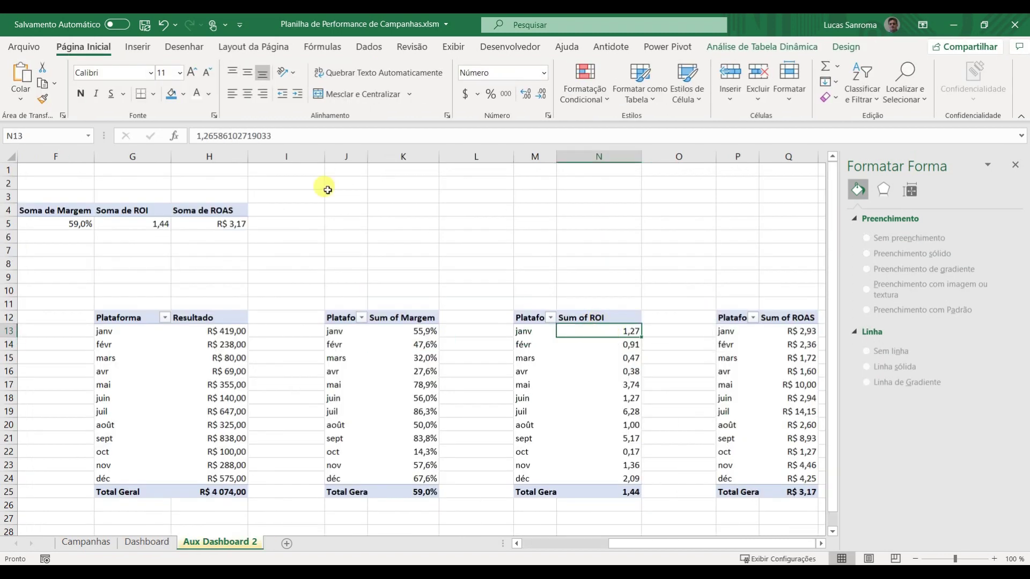
pyautogui.click(143, 48)
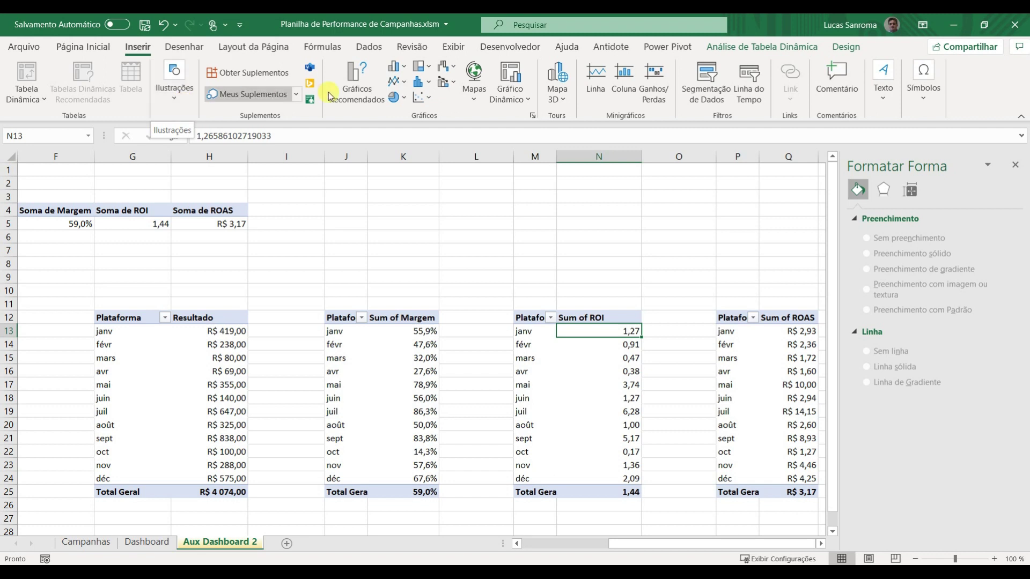
pyautogui.click(397, 81)
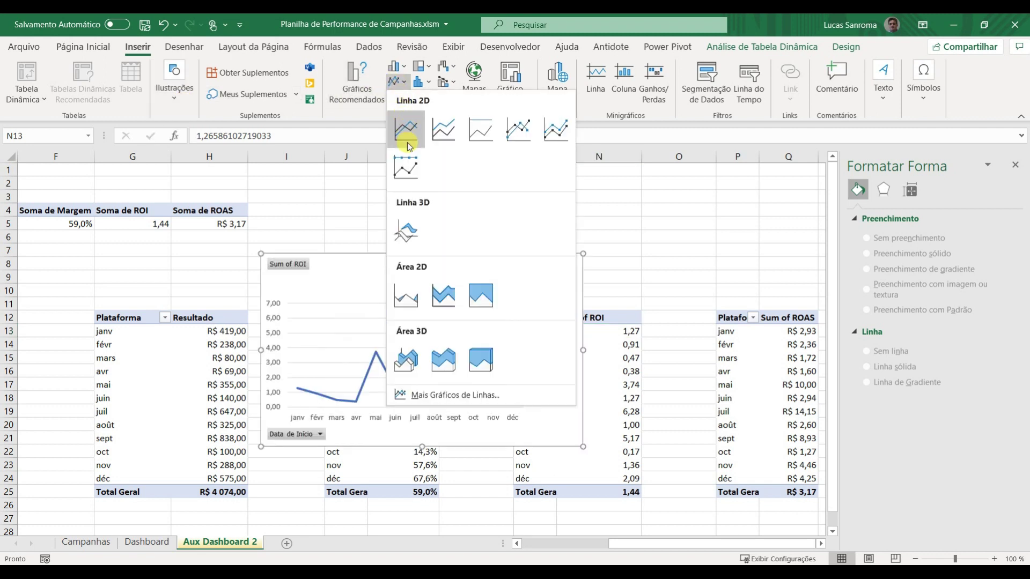
pyautogui.click(518, 138)
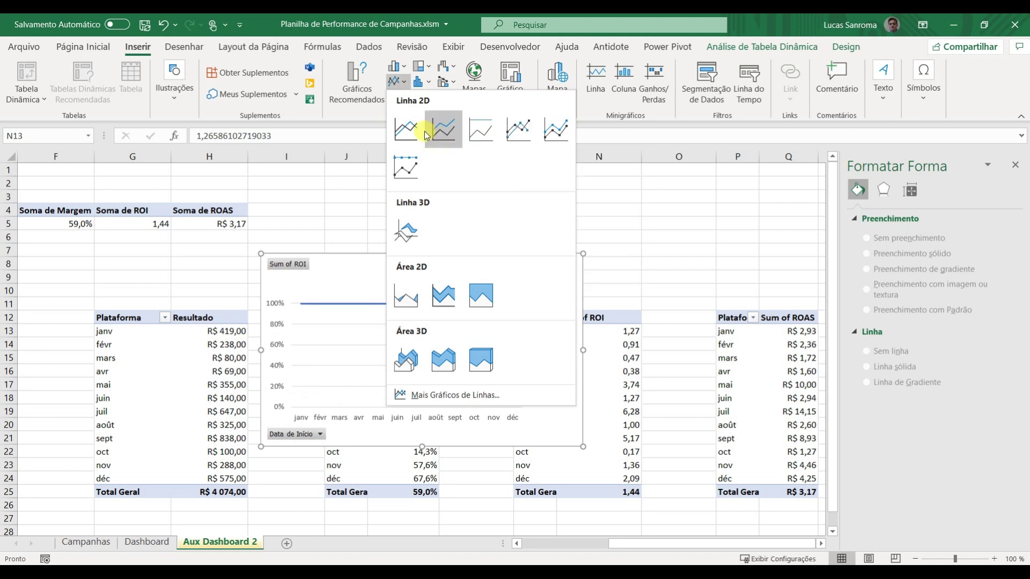
pyautogui.click(408, 130)
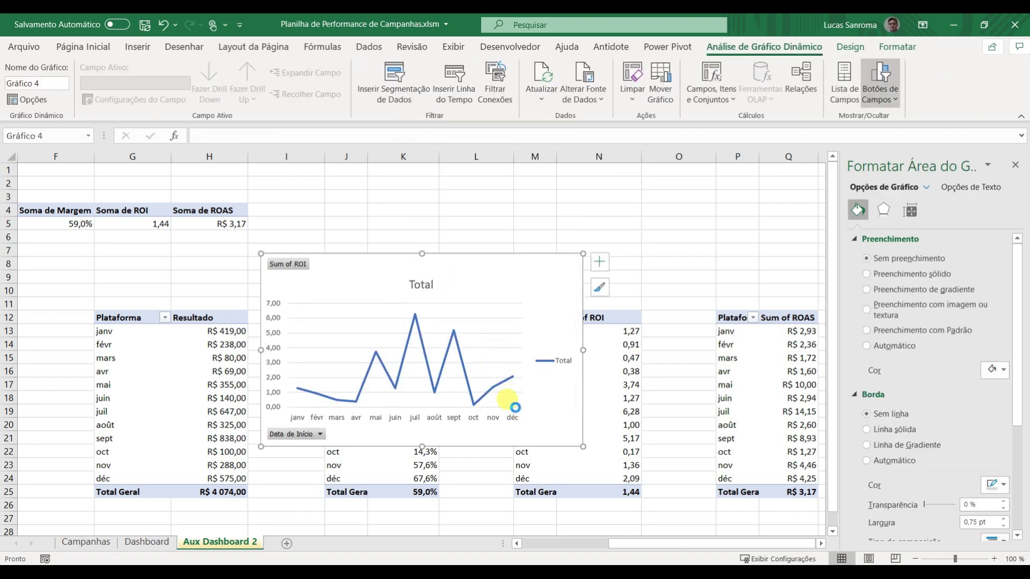
# Step: Move the ROI line chart from the Aux Dashboard 2 sheet to the Dashboard sheet, placing it below the ROI card
pyautogui.press('Escape')
pyautogui.click(147, 542)
pyautogui.hotkey('ctrl', 'v')
pyautogui.moveTo(345, 444); pyautogui.dragTo(390, 397)
# Step: Delete the ROI chart's title, legend and value axis, and hide all of its field buttons
pyautogui.click(420, 409)
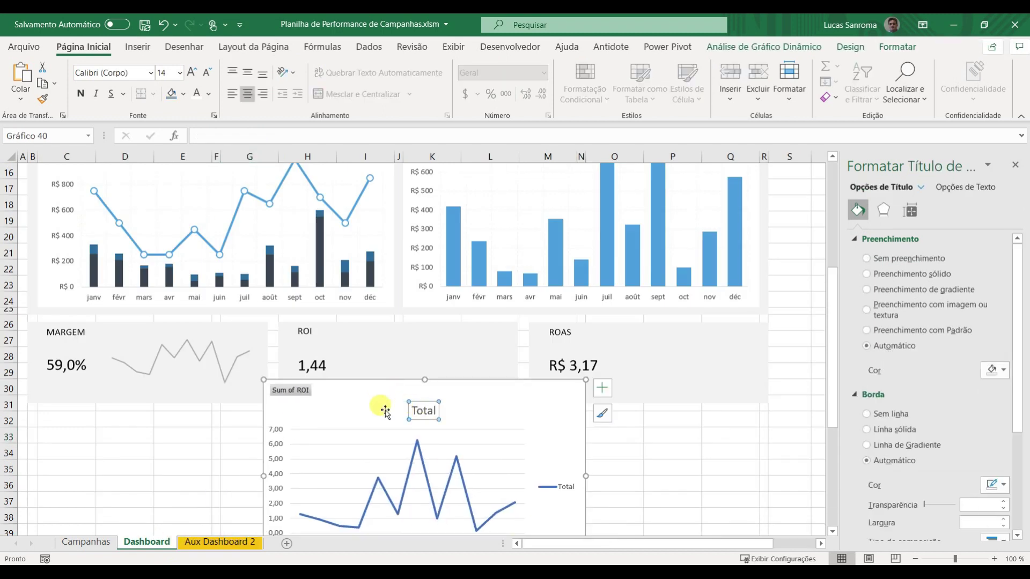
pyautogui.press('Delete')
pyautogui.click(567, 473)
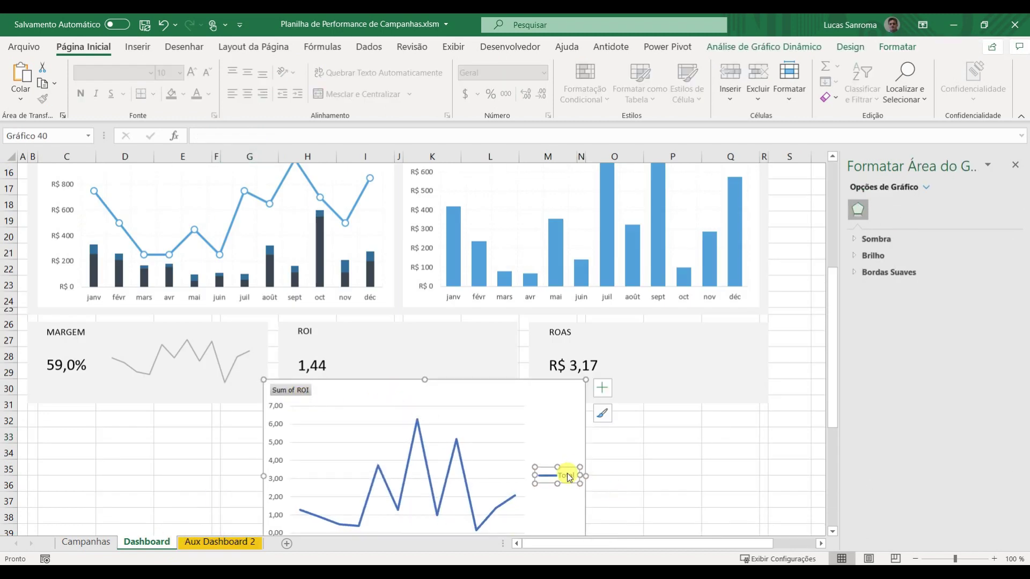
pyautogui.press('Delete')
pyautogui.click(275, 426)
pyautogui.rightClick(290, 390)
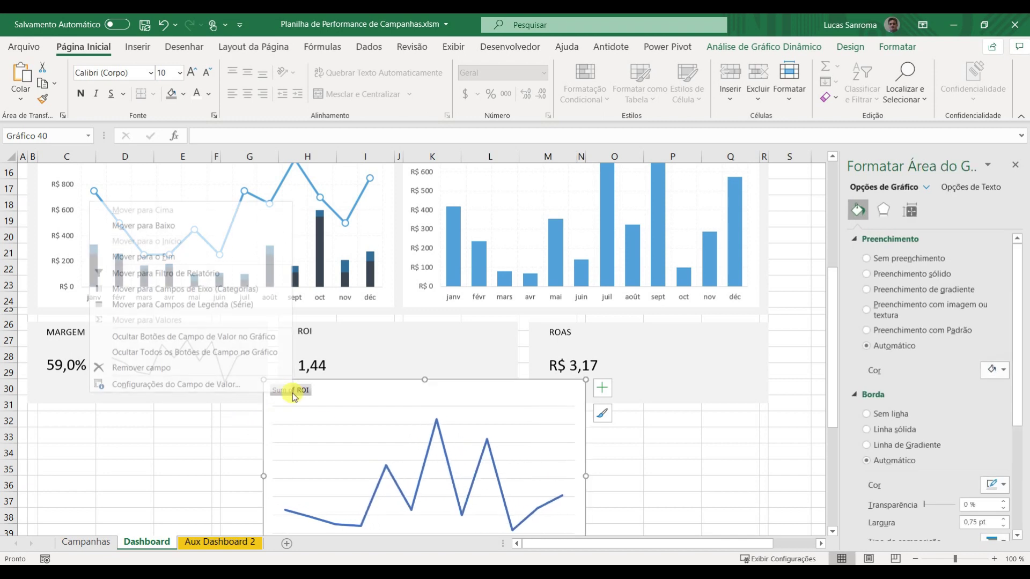
pyautogui.click(230, 354)
# Step: Delete the horizontal gridlines and the month axis from the ROI chart
pyautogui.moveTo(492, 388); pyautogui.dragTo(513, 294)
pyautogui.click(532, 309)
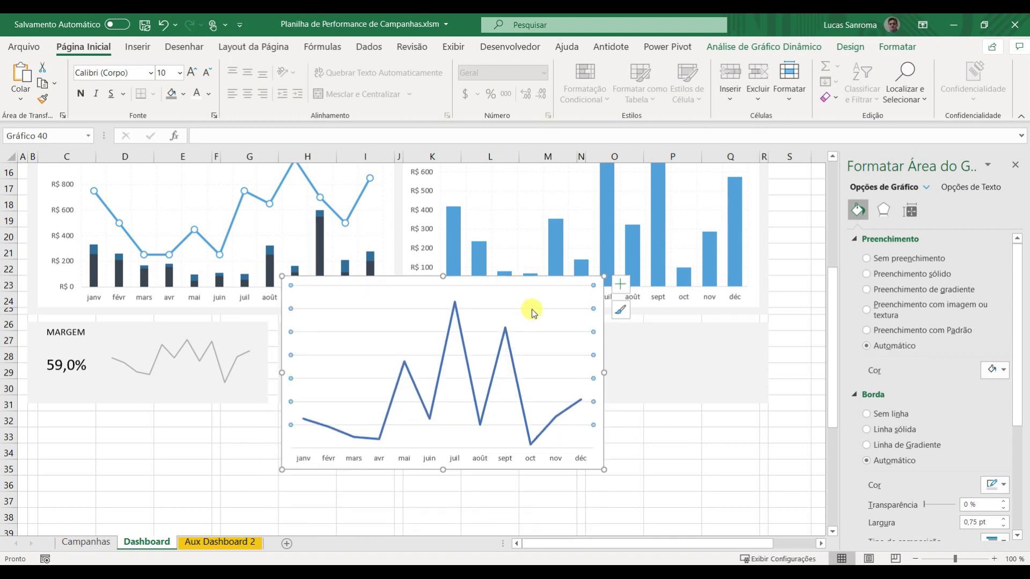
pyautogui.click(560, 462)
pyautogui.press('Delete')
# Step: Place the ROI chart beside the value in the ROI card and resize it to about 6.96 cm wide by 3.26 cm high
pyautogui.moveTo(403, 291); pyautogui.dragTo(458, 327)
pyautogui.moveTo(660, 515); pyautogui.dragTo(464, 443)
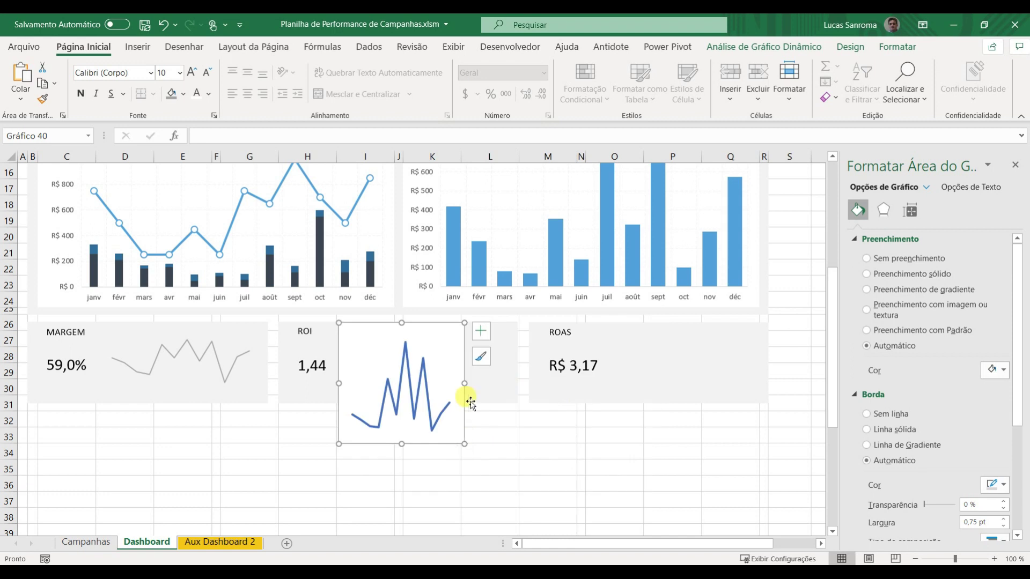
pyautogui.moveTo(464, 383); pyautogui.dragTo(507, 391)
pyautogui.moveTo(427, 443); pyautogui.dragTo(439, 406)
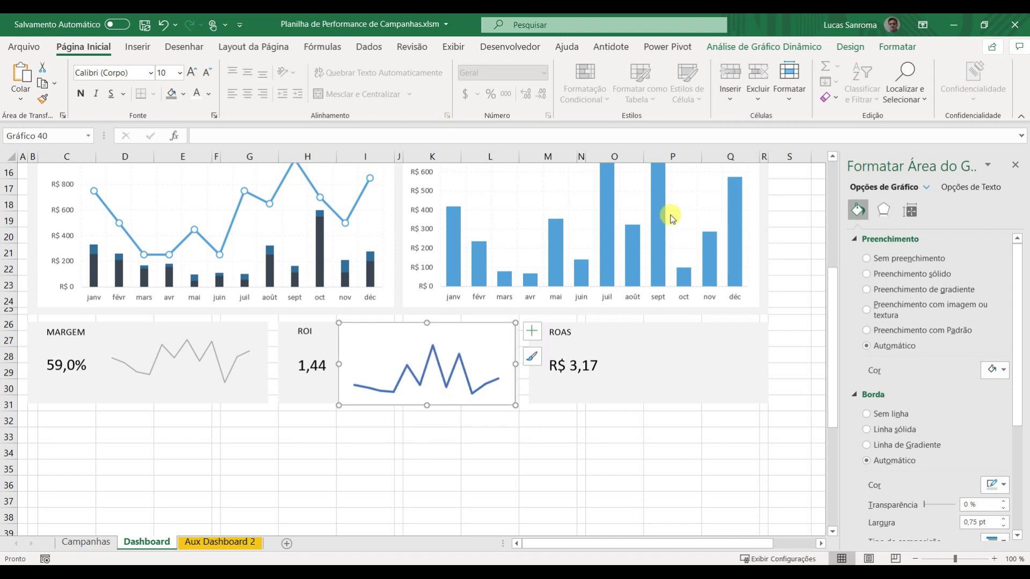
# Step: Remove the outline and the fill from the ROI chart area
pyautogui.click(897, 47)
pyautogui.click(413, 81)
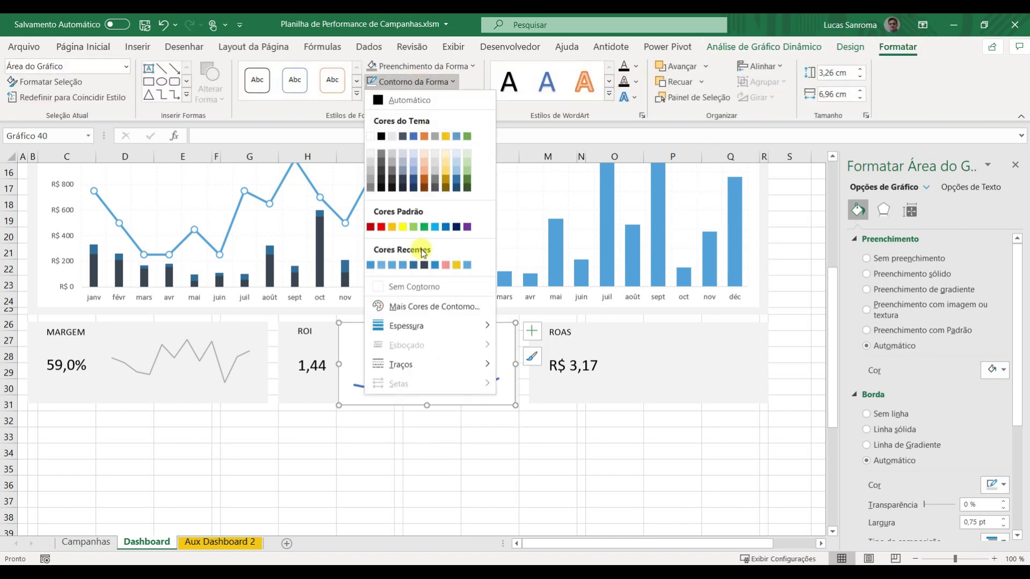
pyautogui.click(406, 288)
pyautogui.click(394, 66)
pyautogui.click(394, 251)
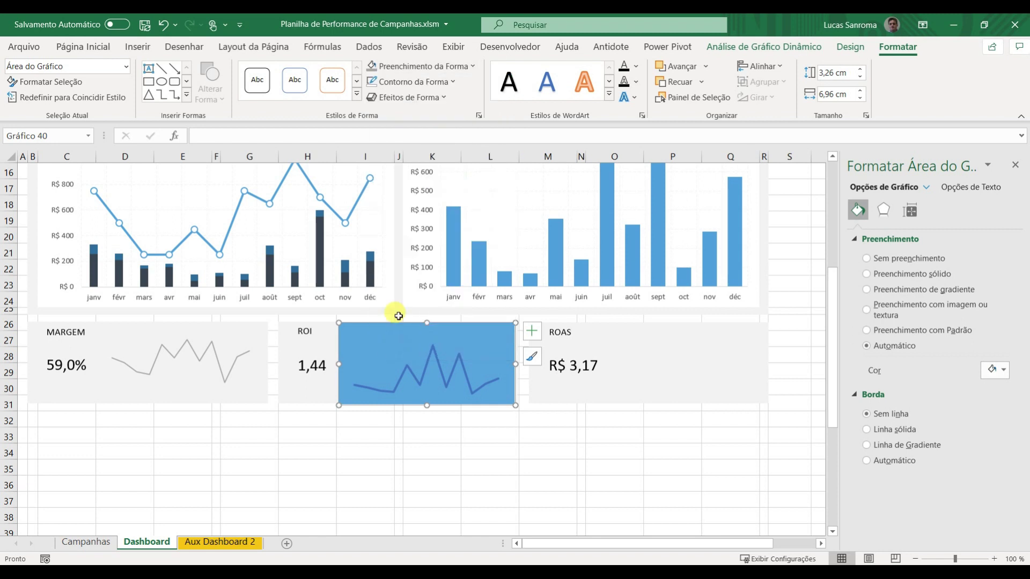
# Step: Give the ROI line series a grey outline colour and a line weight of 1½ pt
pyautogui.click(394, 390)
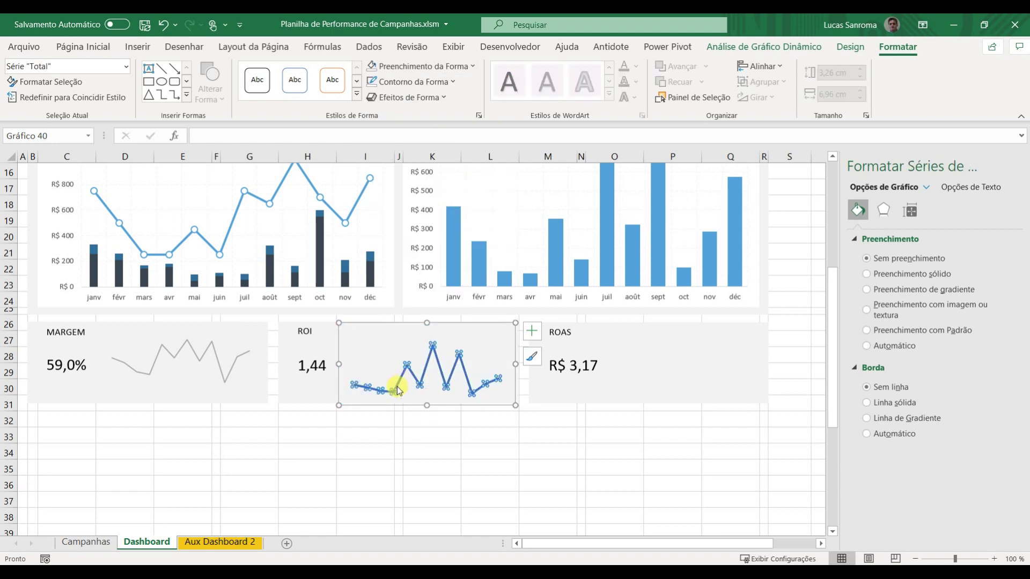
pyautogui.click(395, 81)
pyautogui.click(372, 169)
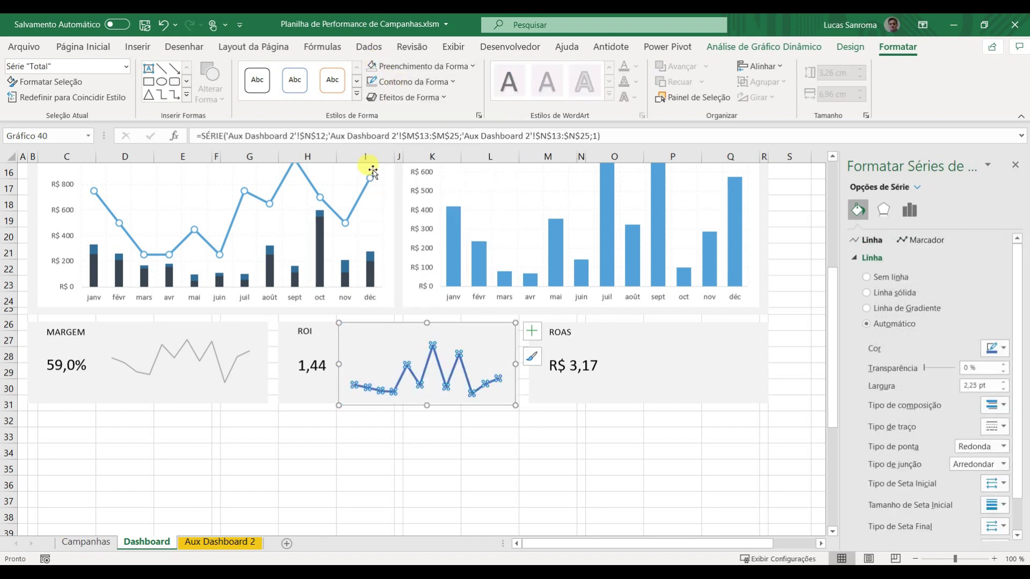
pyautogui.click(386, 85)
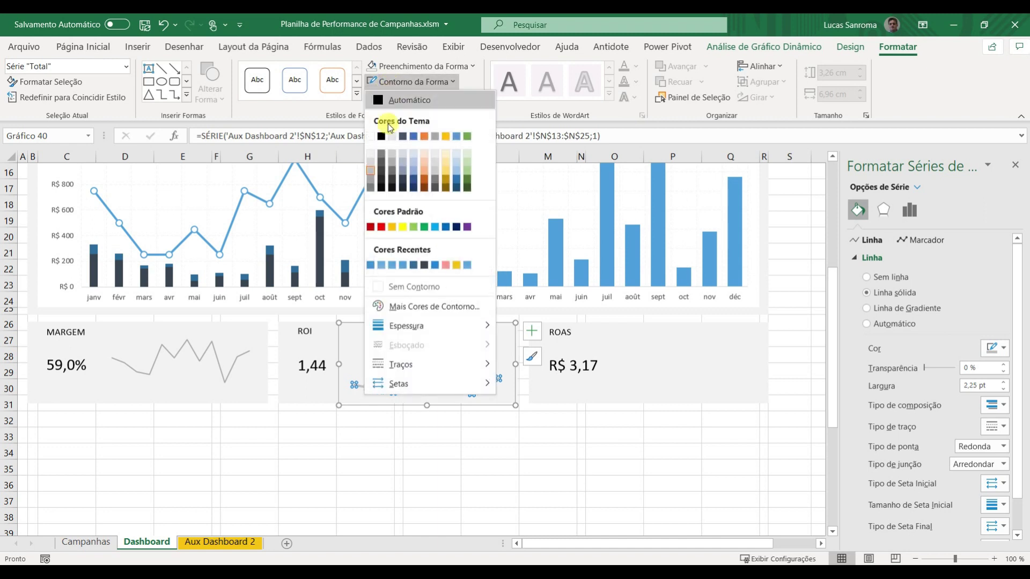
pyautogui.click(370, 181)
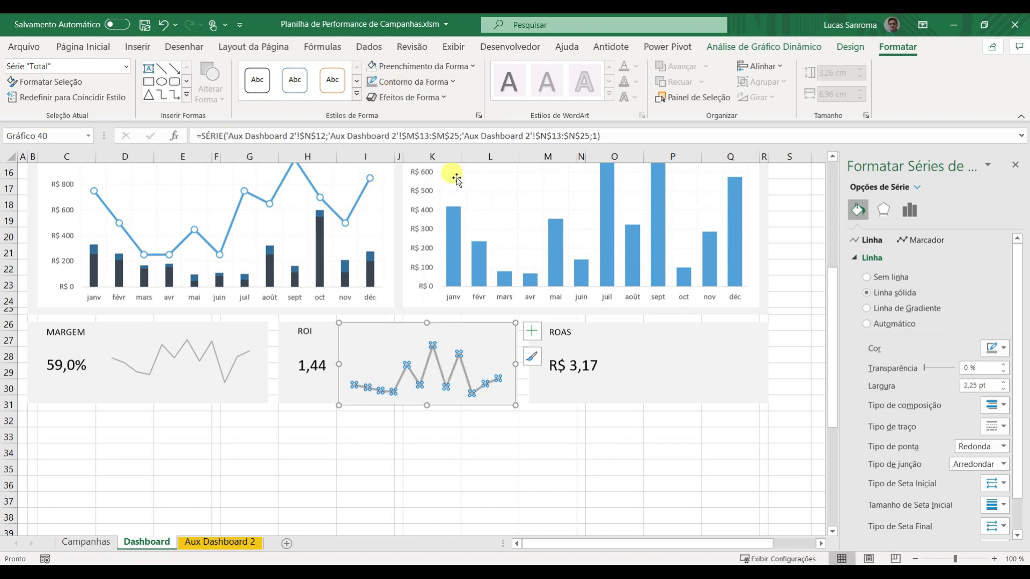
pyautogui.click(445, 83)
pyautogui.moveTo(397, 330)
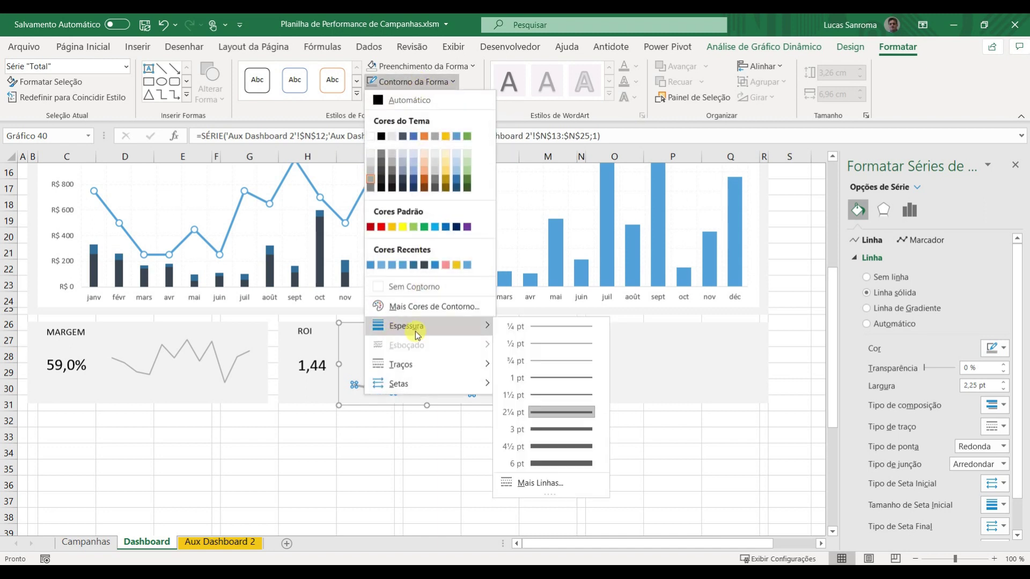
pyautogui.click(570, 395)
pyautogui.click(558, 455)
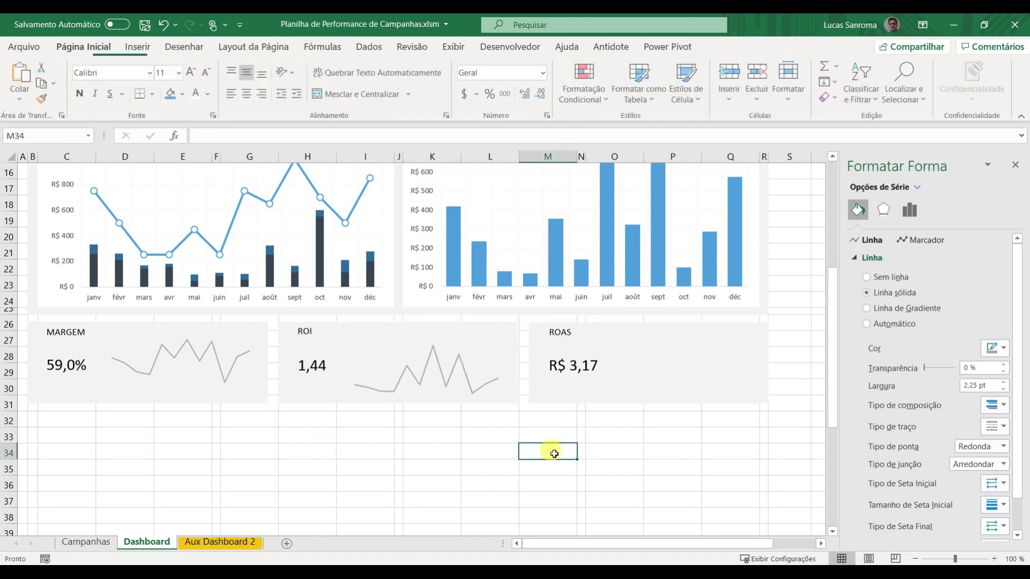
pyautogui.click(435, 358)
pyautogui.click(461, 333)
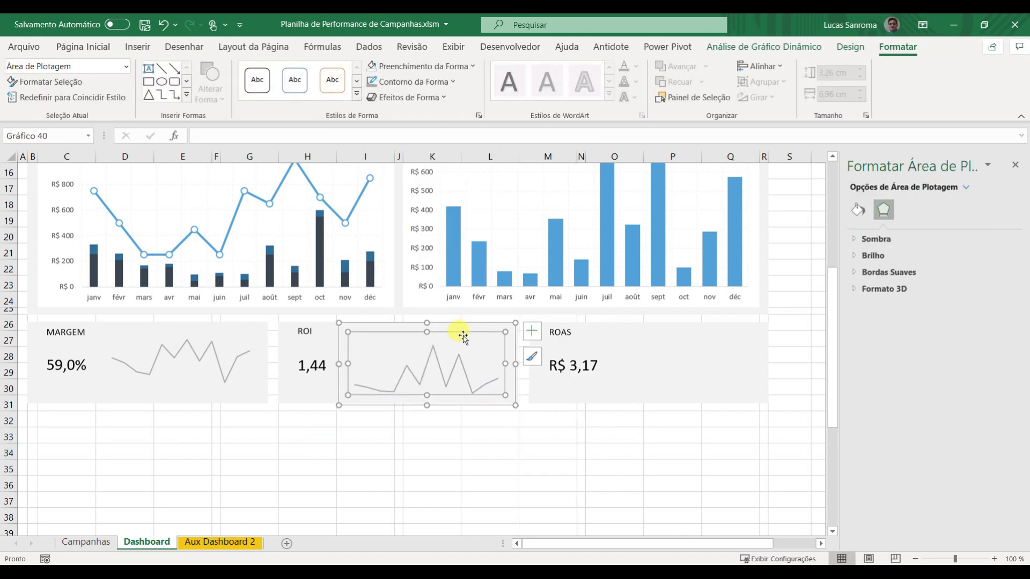
pyautogui.click(544, 449)
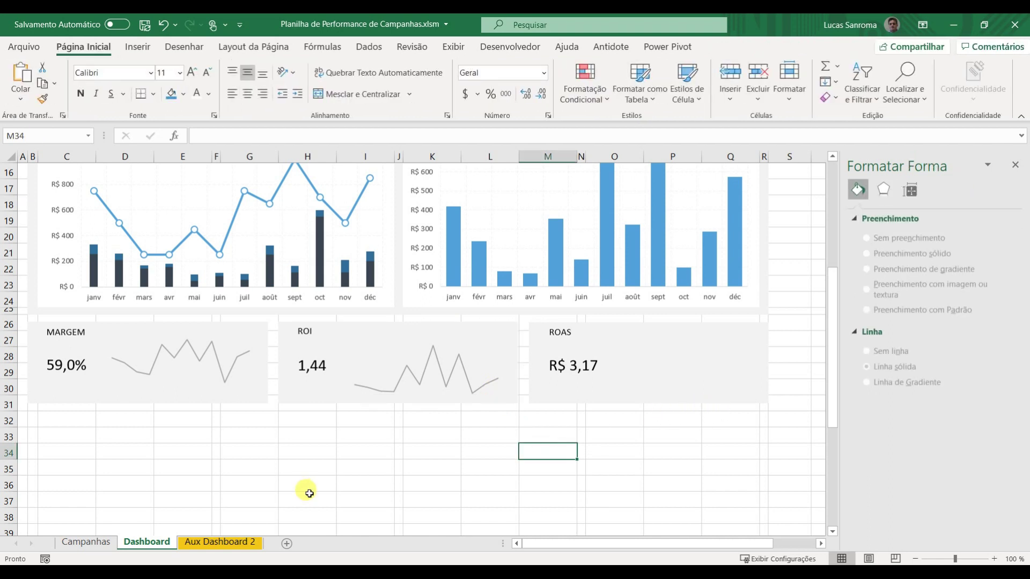
# Step: Insert a basic 2D line chart from the monthly Sum of ROAS pivot table on the Aux Dashboard 2 sheet
pyautogui.click(234, 543)
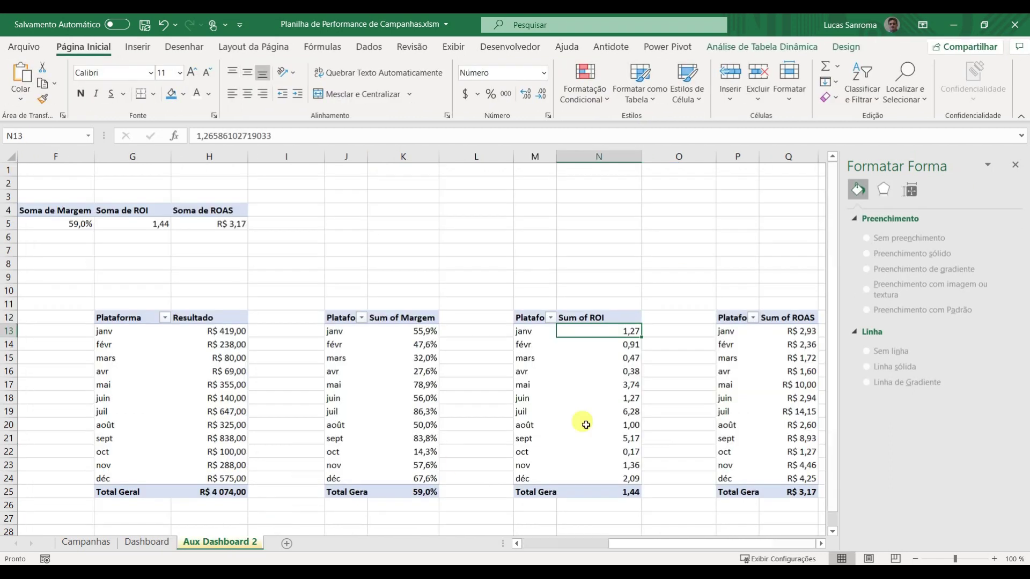
pyautogui.click(759, 325)
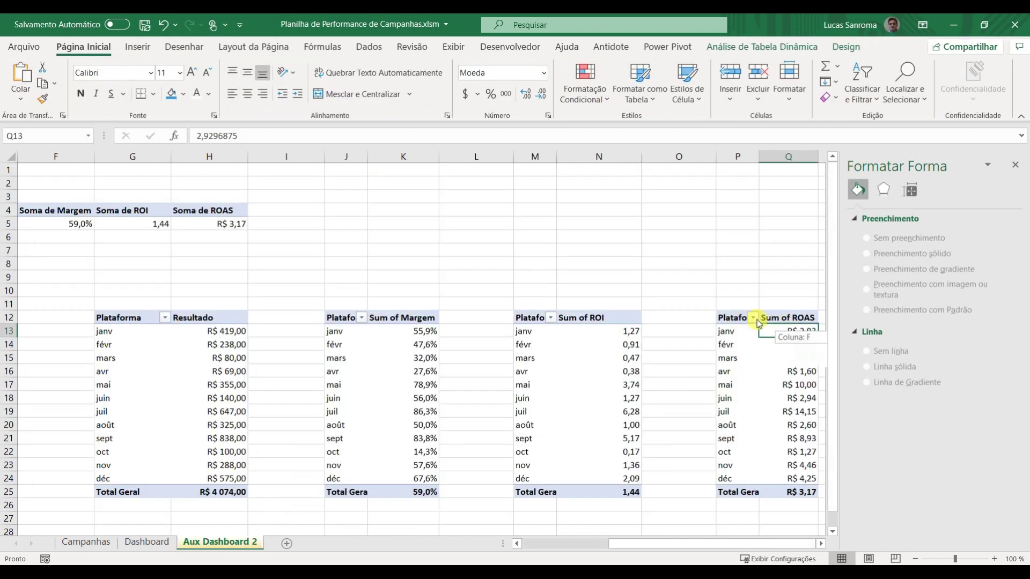
pyautogui.click(129, 47)
pyautogui.click(173, 85)
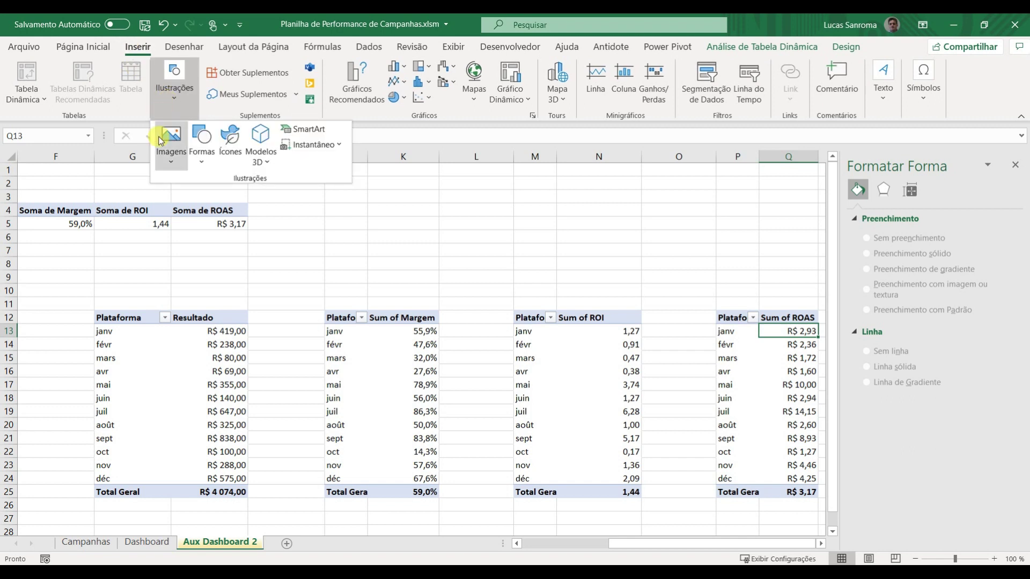
pyautogui.click(400, 85)
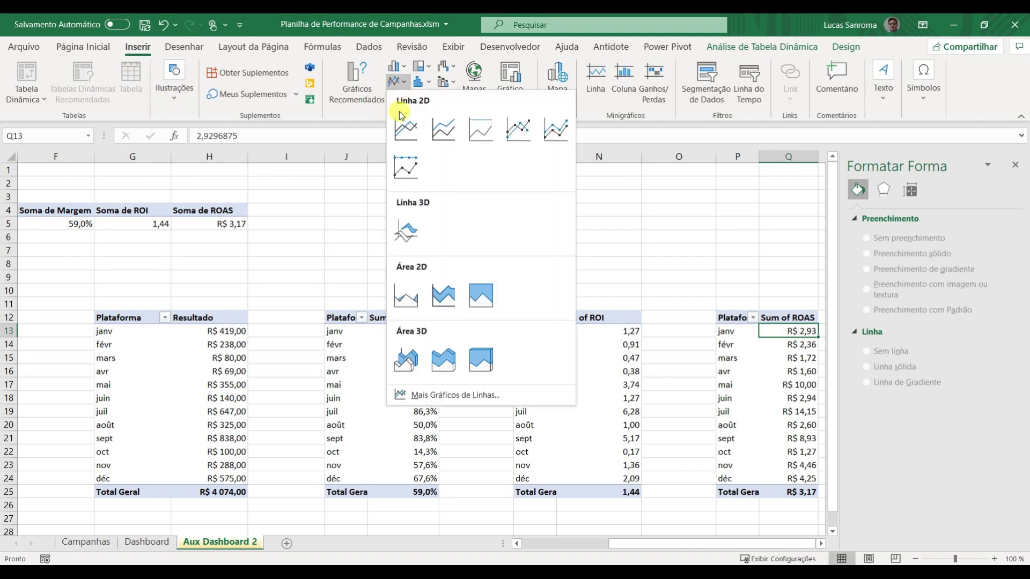
pyautogui.click(404, 130)
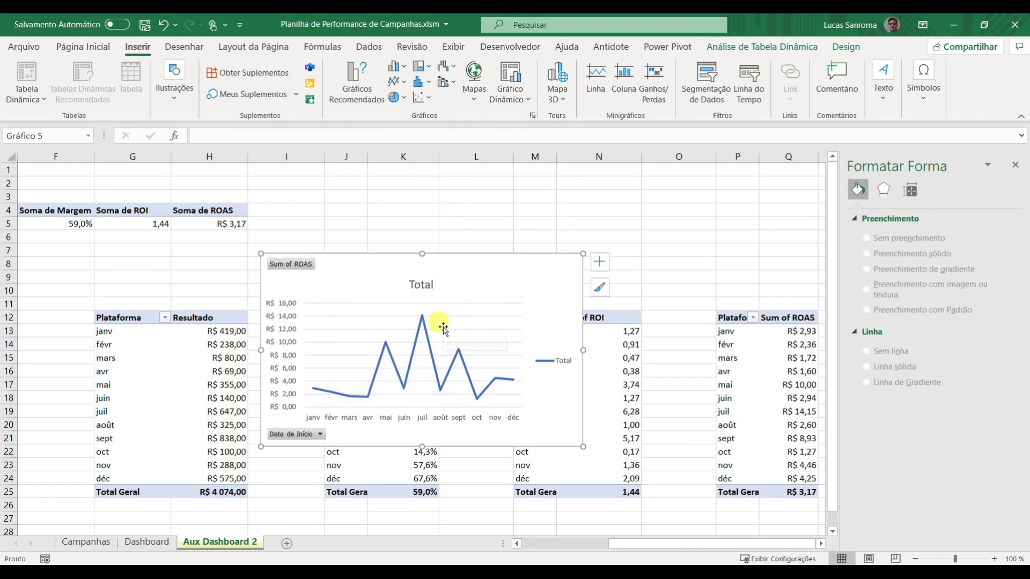
# Step: Move the ROAS line chart to the Dashboard sheet and place it beside the value in the ROAS card
pyautogui.hotkey('ctrl', 'x')
pyautogui.click(140, 541)
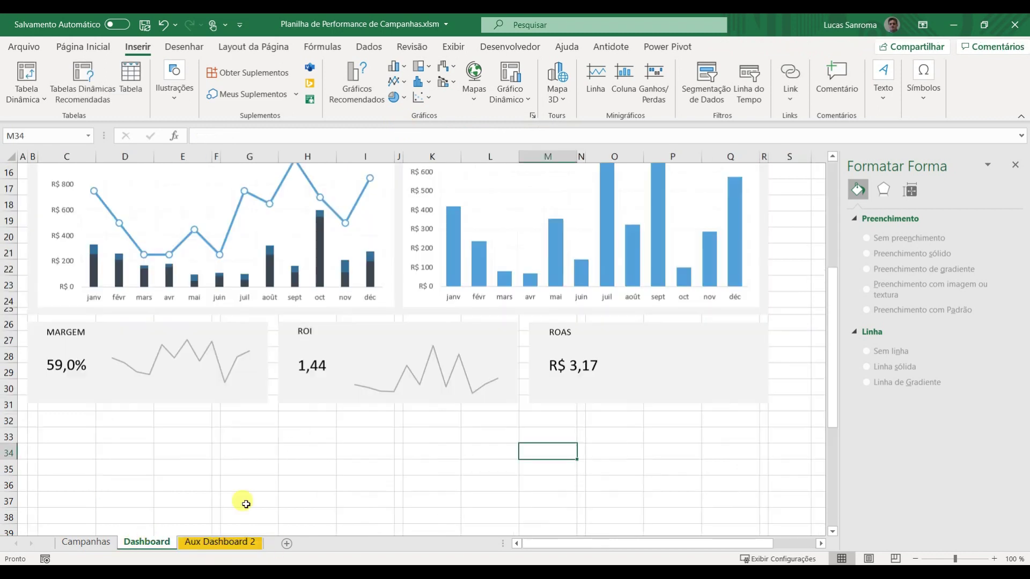
pyautogui.hotkey('ctrl', 'v')
pyautogui.moveTo(609, 450); pyautogui.dragTo(690, 329)
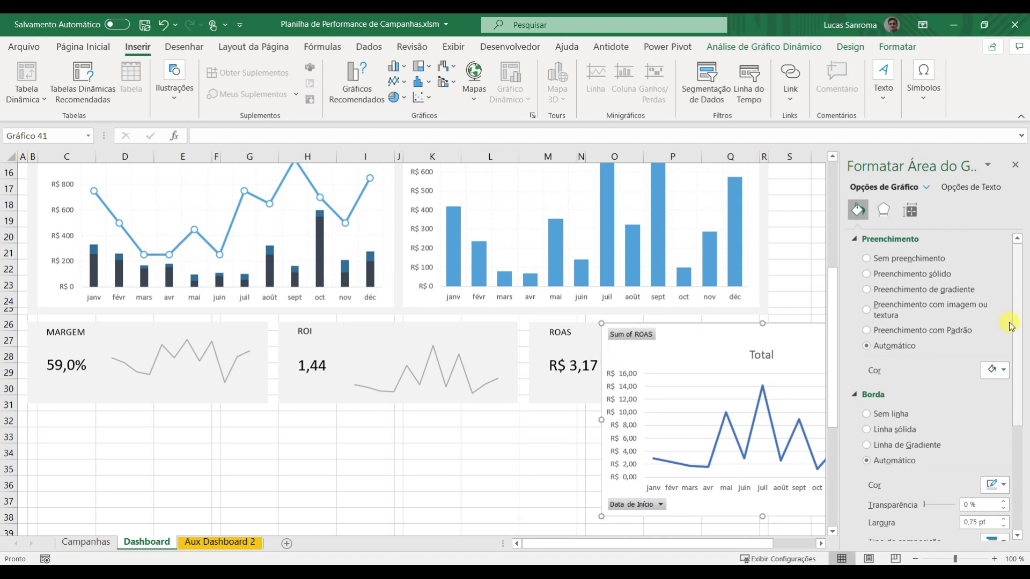
# Step: Close the formatting pane and resize the ROAS chart to about 6.54 cm wide by 3.07 cm high to fit its card
pyautogui.click(1017, 167)
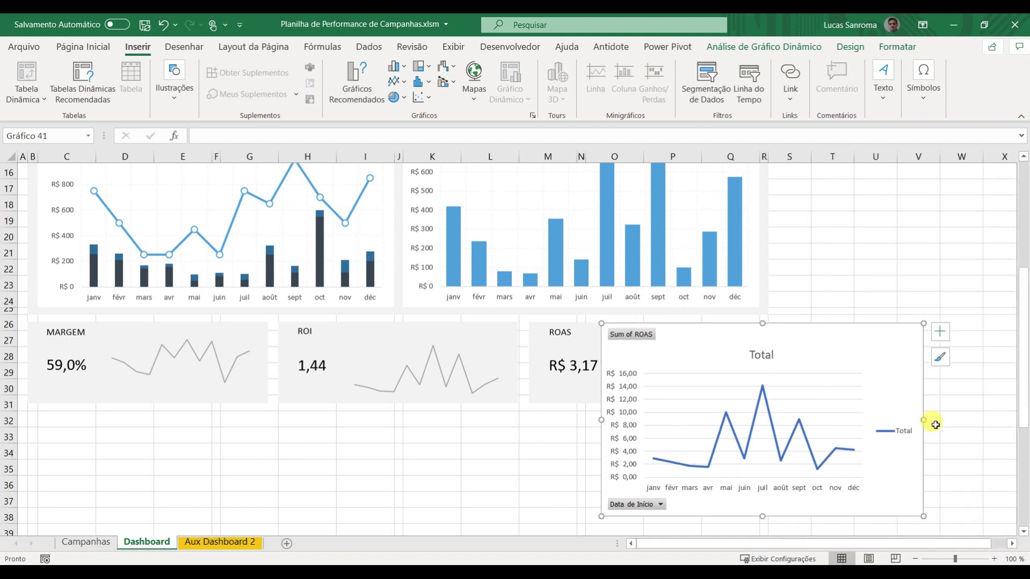
pyautogui.moveTo(919, 418); pyautogui.dragTo(768, 420)
pyautogui.moveTo(682, 512); pyautogui.dragTo(748, 378)
# Step: Delete the legend, both axes and the title from the ROAS chart
pyautogui.press('Delete')
pyautogui.press('Delete')
pyautogui.click(683, 355)
pyautogui.press('Delete')
# Step: Hide the value and axis field buttons on the ROAS chart
pyautogui.rightClick(645, 340)
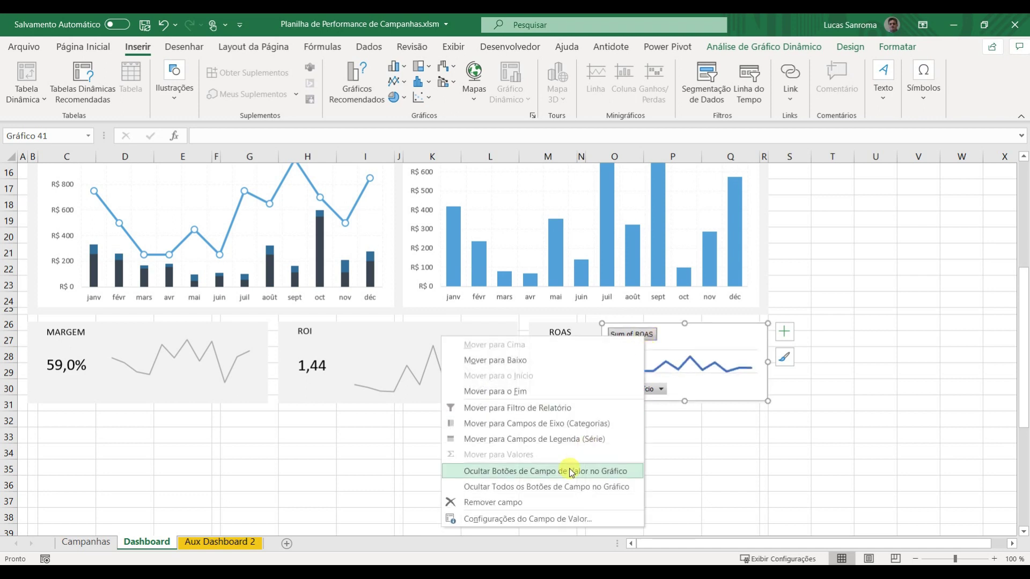
pyautogui.click(570, 470)
pyautogui.click(570, 468)
pyautogui.rightClick(635, 390)
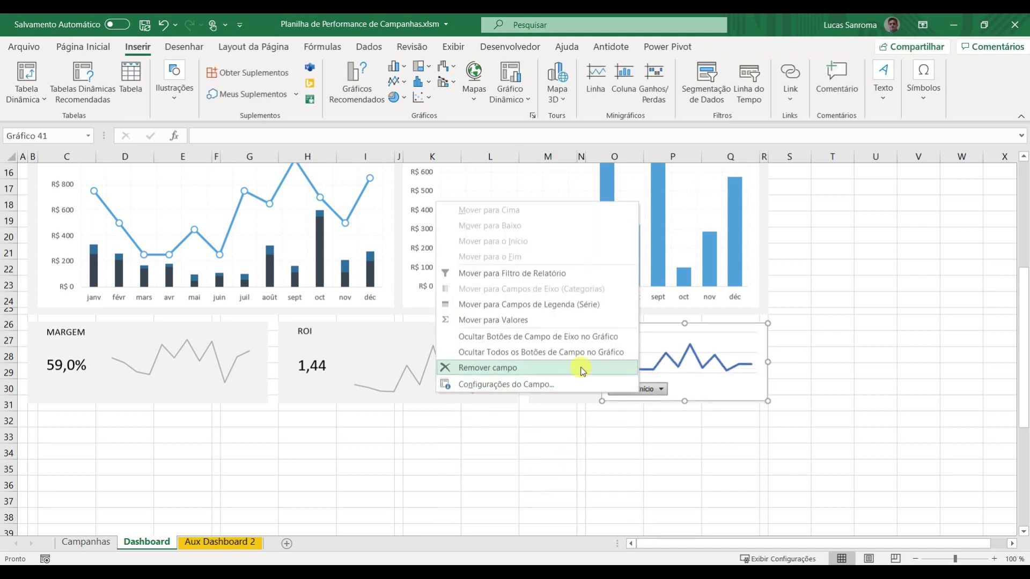
pyautogui.click(582, 348)
# Step: Remove the outline and fill from the ROAS chart area and clear its gridlines
pyautogui.click(720, 432)
pyautogui.click(732, 323)
pyautogui.click(736, 328)
pyautogui.click(894, 47)
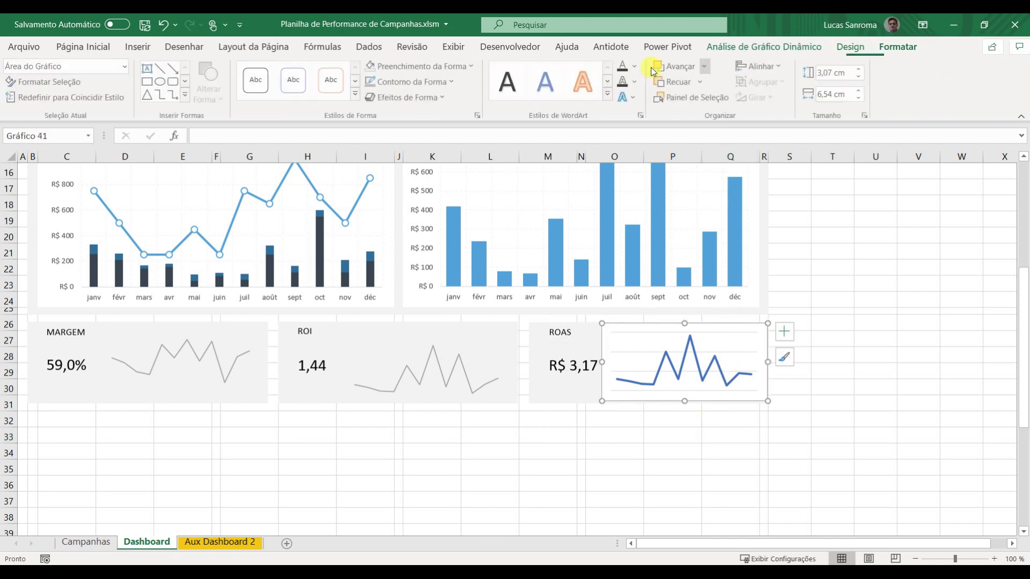
pyautogui.click(413, 81)
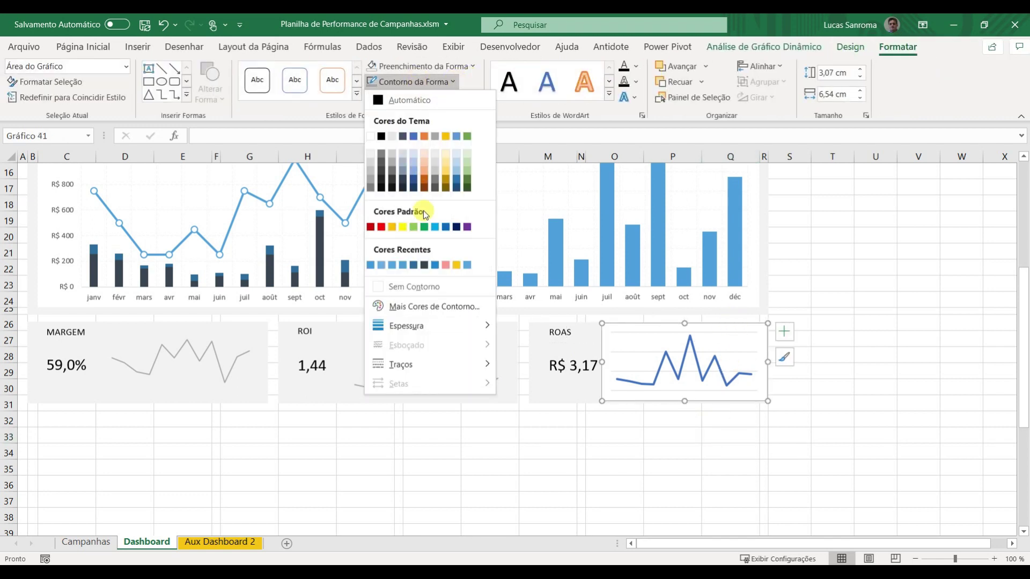
pyautogui.click(410, 287)
pyautogui.click(413, 66)
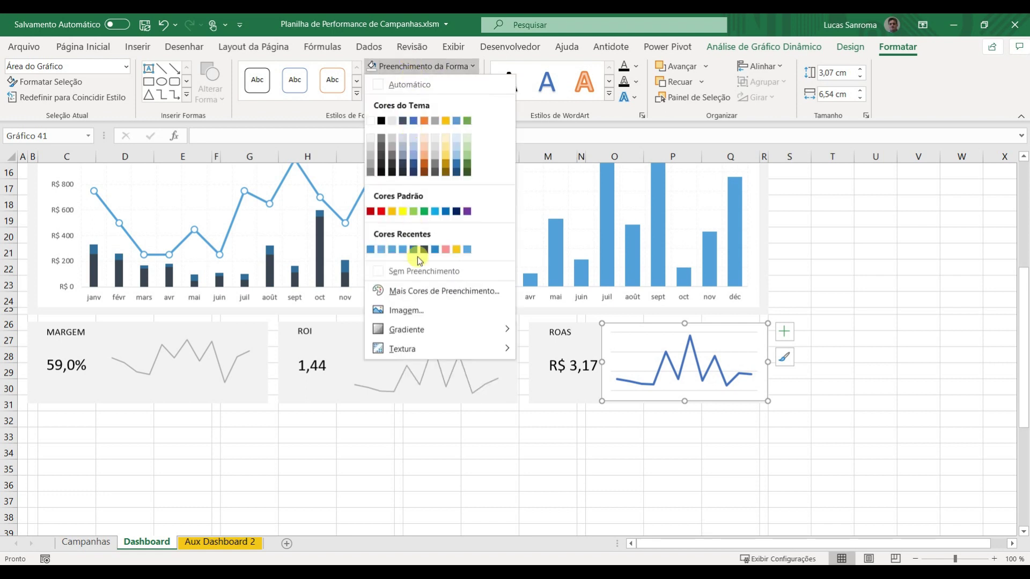
pyautogui.click(421, 270)
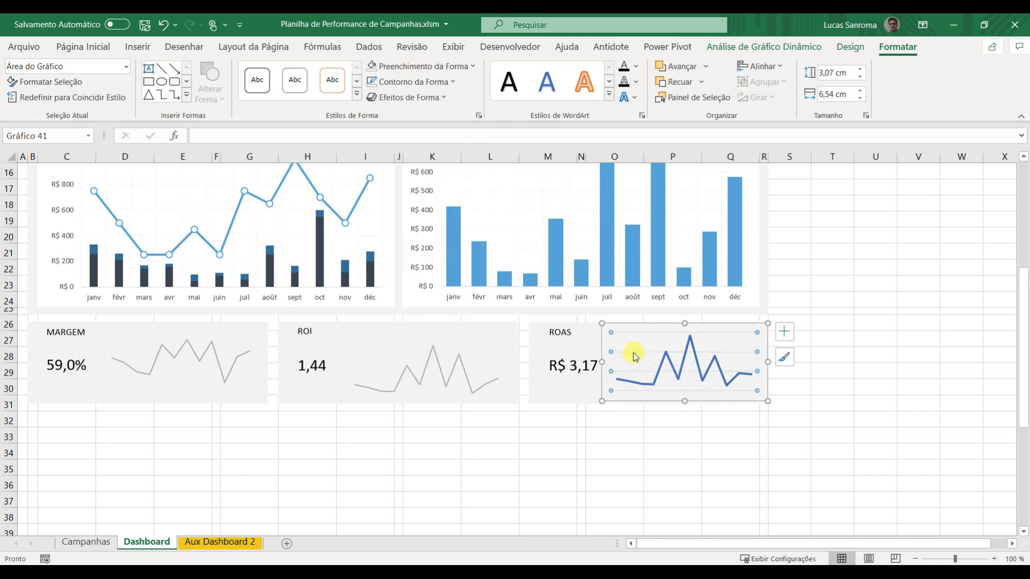
# Step: Give the ROAS line series a grey outline colour and a 1½ pt line weight, and return to the dashboard's header area
pyautogui.click(659, 371)
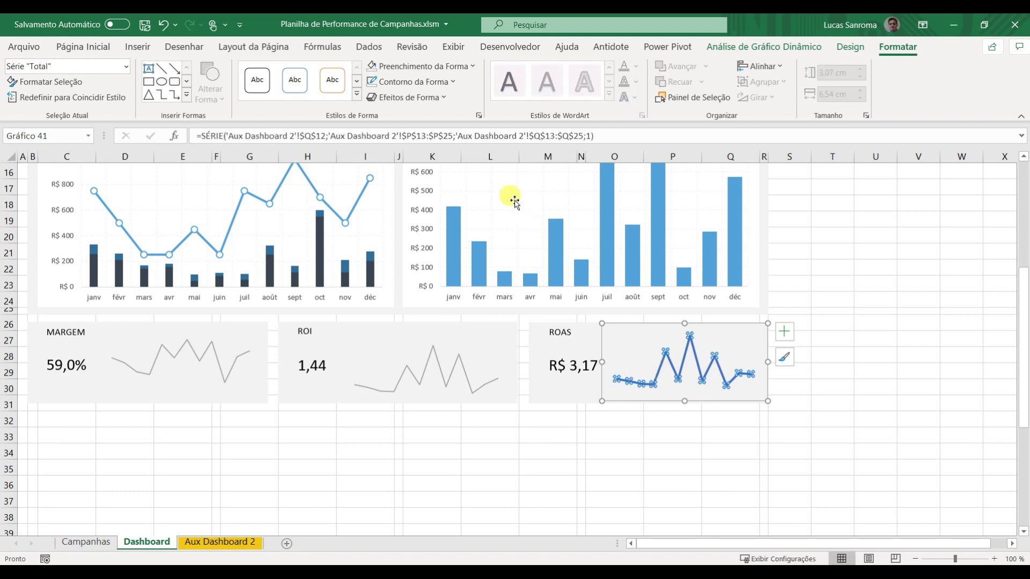
pyautogui.click(413, 82)
pyautogui.click(375, 181)
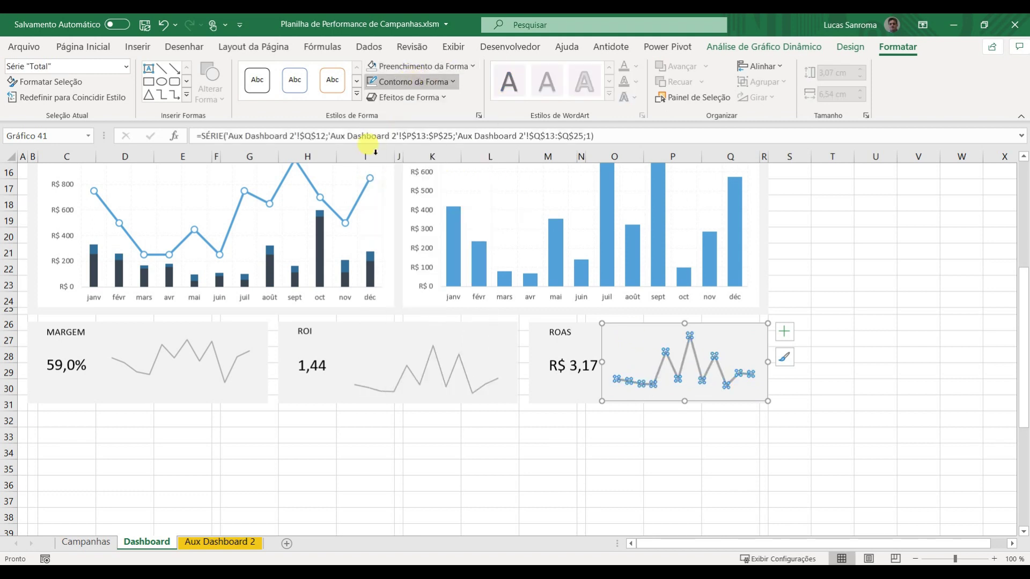
pyautogui.click(421, 86)
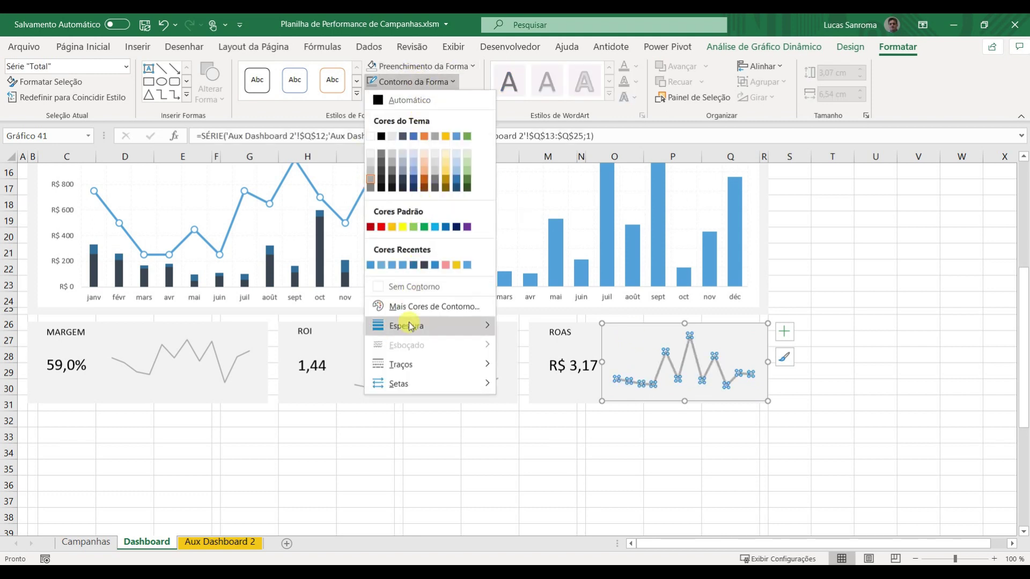
pyautogui.moveTo(406, 330)
pyautogui.click(558, 395)
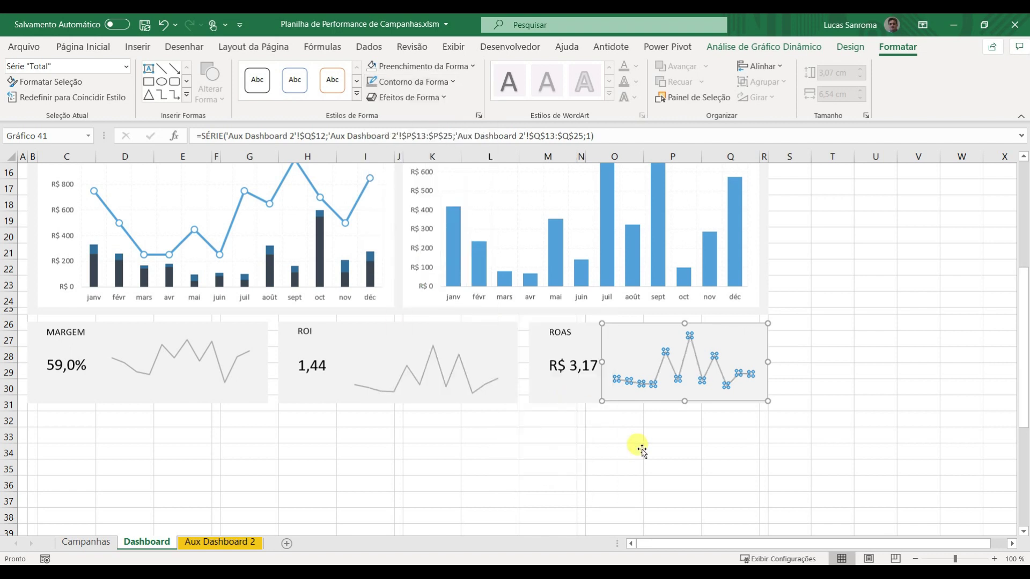
pyautogui.click(633, 450)
pyautogui.scroll(5, 584, 381)
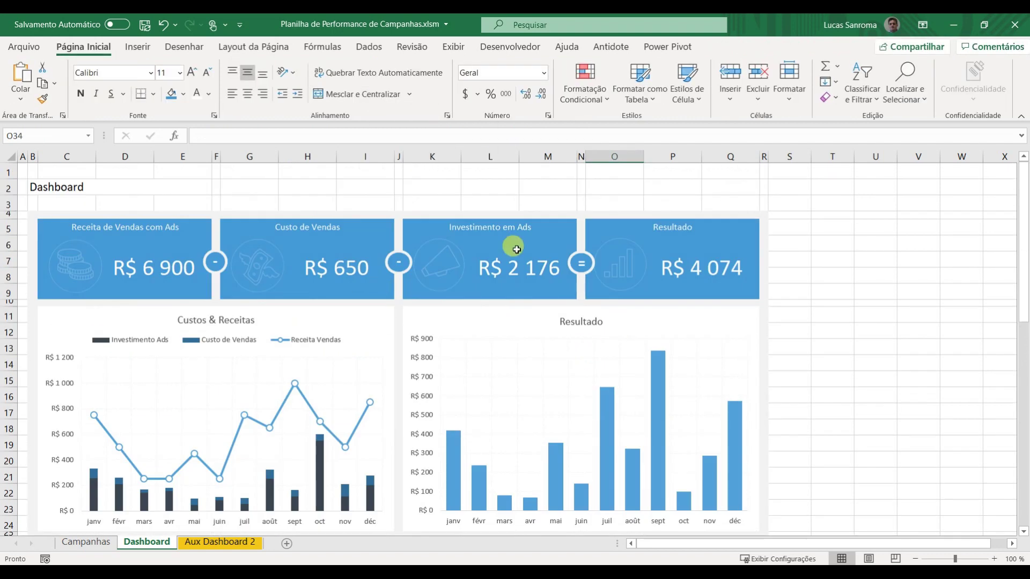
# Step: Auto-hide the ribbon to view the whole dashboard with its charts and the MARGEM, ROI and ROAS cards
pyautogui.click(917, 24)
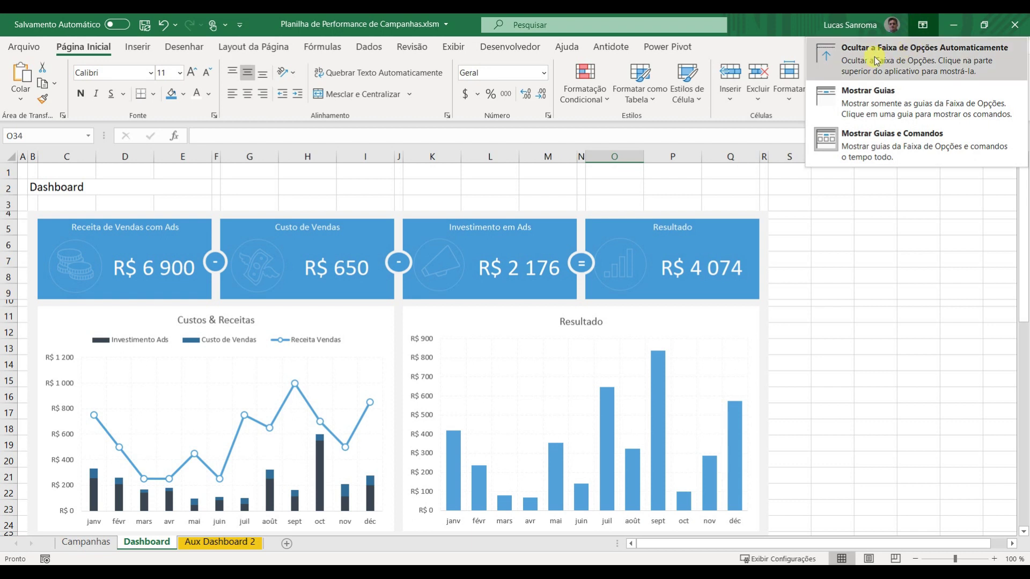
pyautogui.click(927, 63)
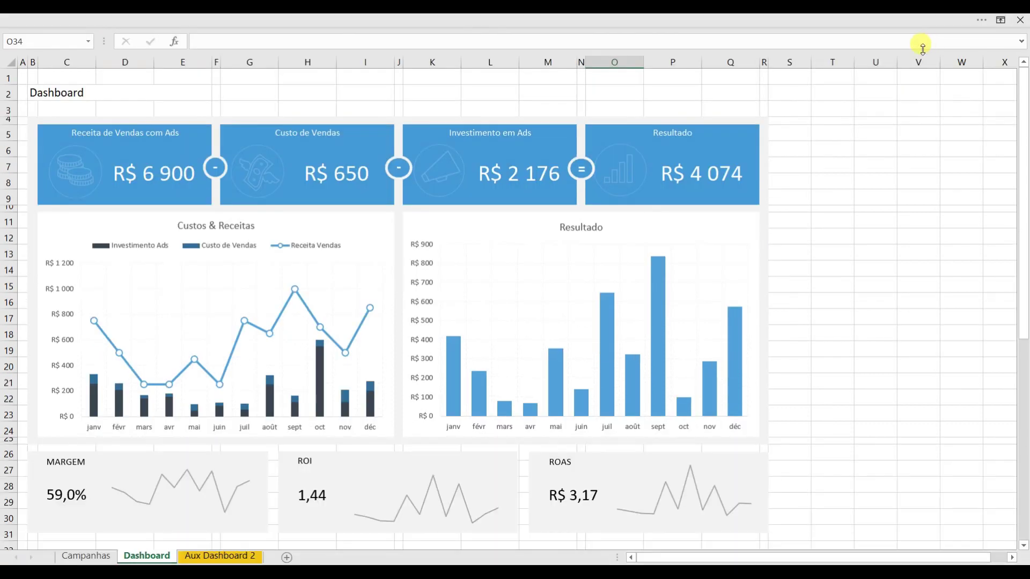
pyautogui.click(892, 165)
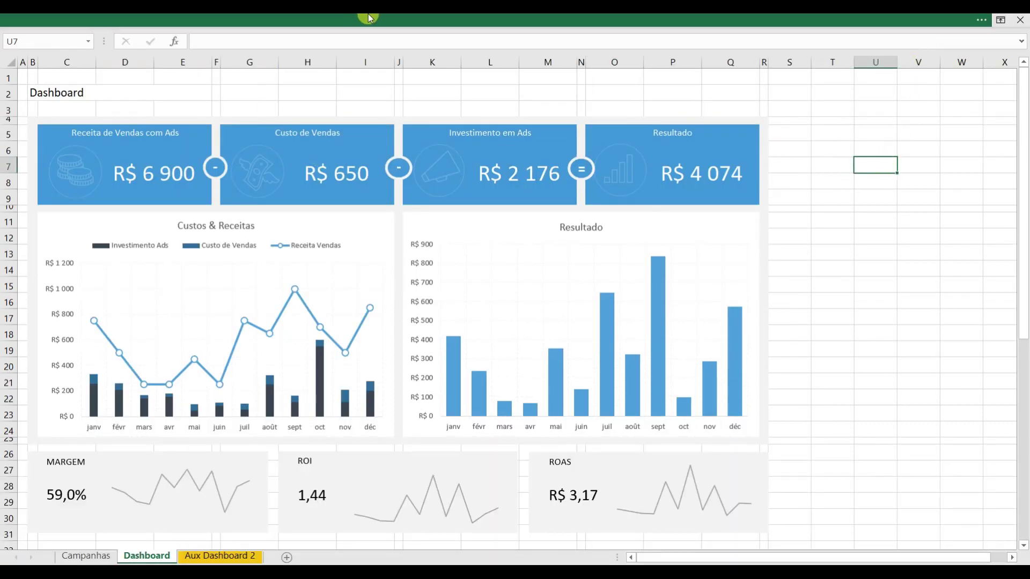
# Step: Turn off the gridlines and the row and column headings on the Dashboard sheet, and restore the full ribbon
pyautogui.click(358, 26)
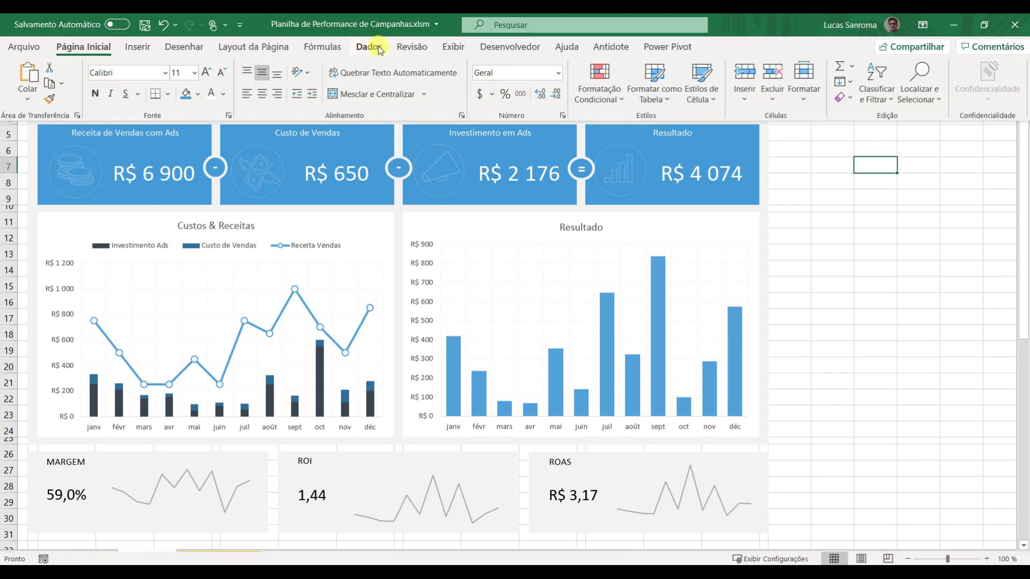
pyautogui.click(416, 48)
pyautogui.click(453, 48)
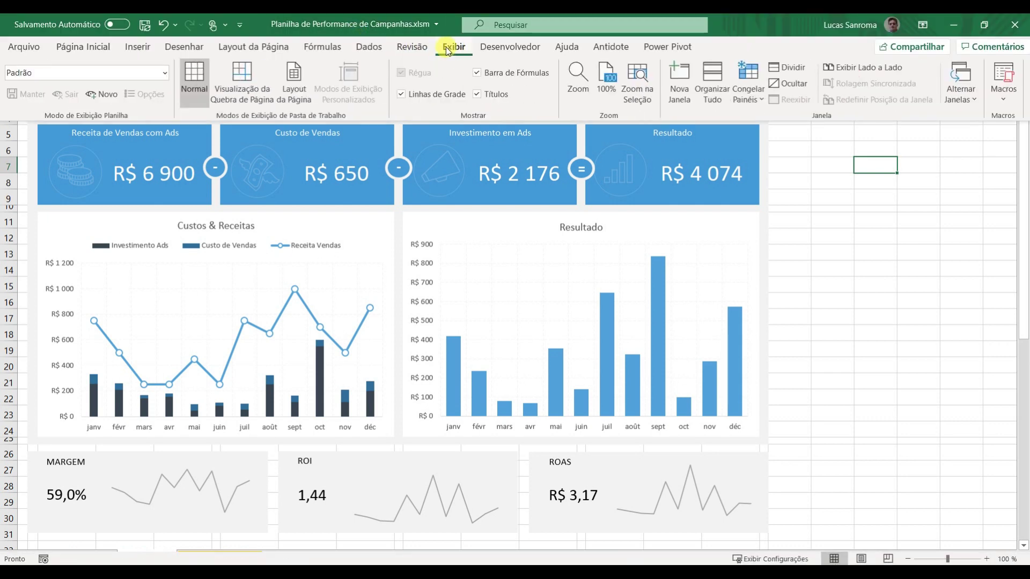
pyautogui.click(424, 95)
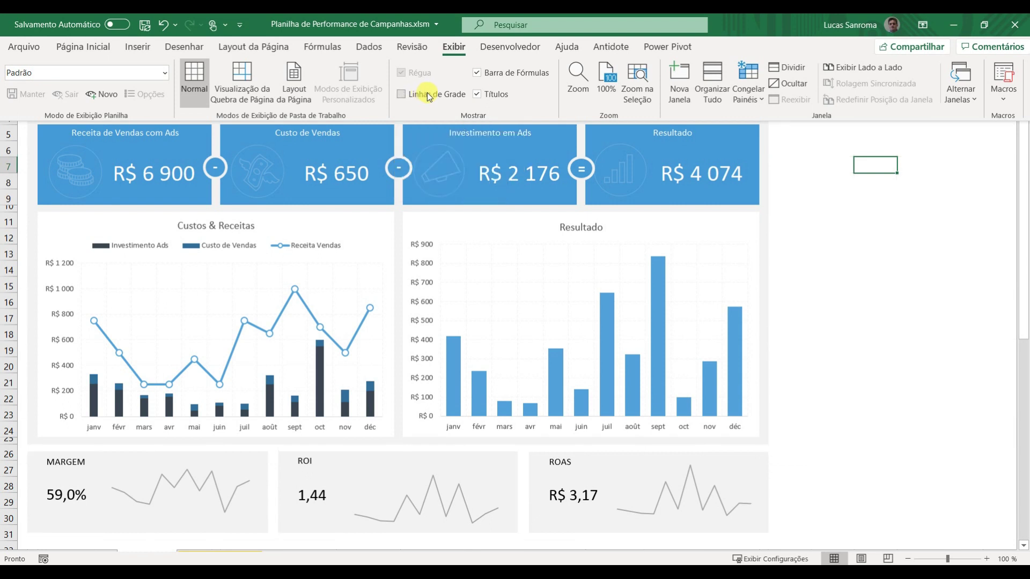
pyautogui.click(488, 95)
pyautogui.hotkey('ctrl', 'shift', 'F1')
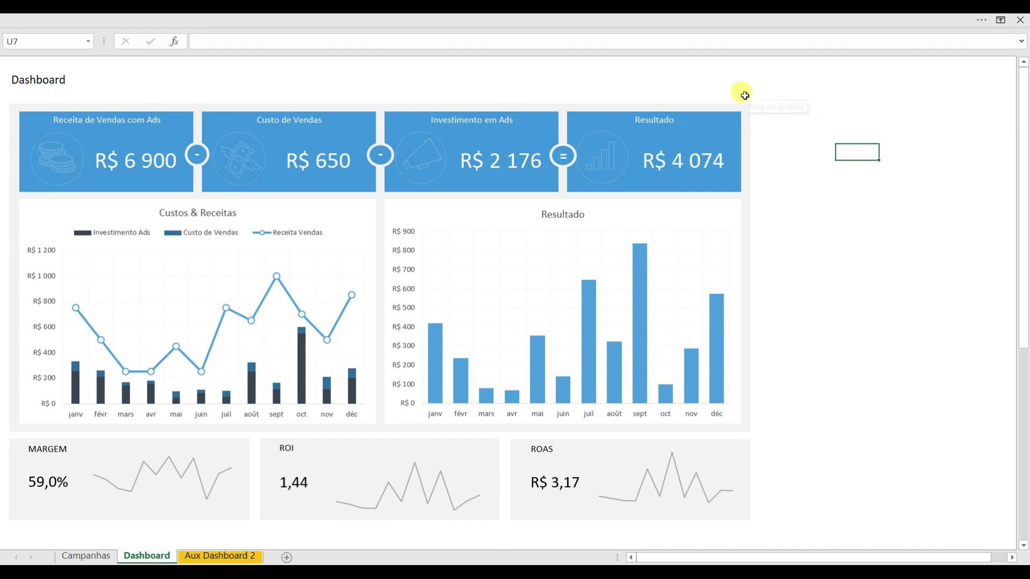
pyautogui.click(1000, 19)
pyautogui.click(907, 129)
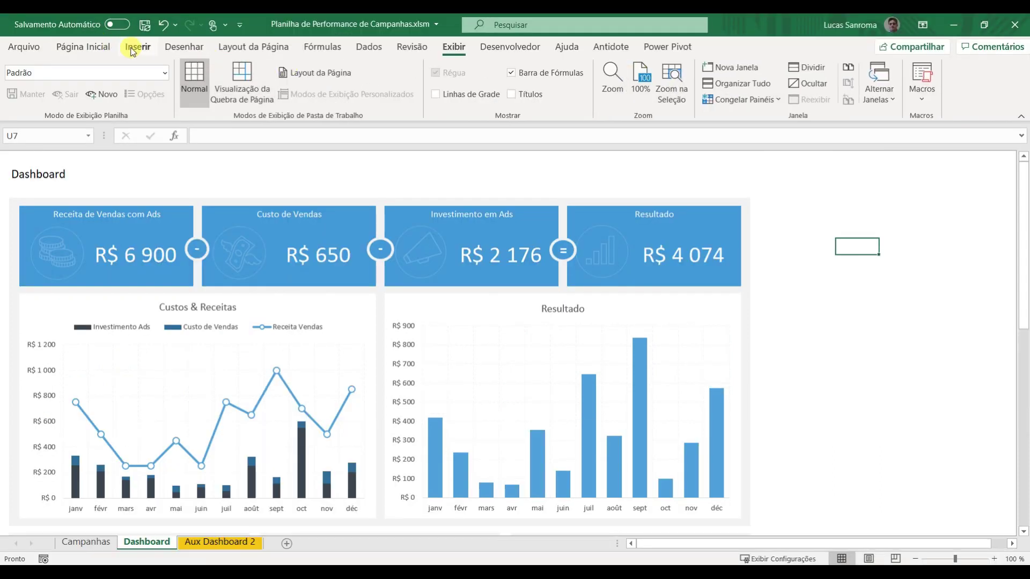
# Step: Insert a rectangle about 2.5 cm square just beyond the Resultado card, aligned with the top edge of the grey dashboard background
pyautogui.click(132, 48)
pyautogui.click(171, 86)
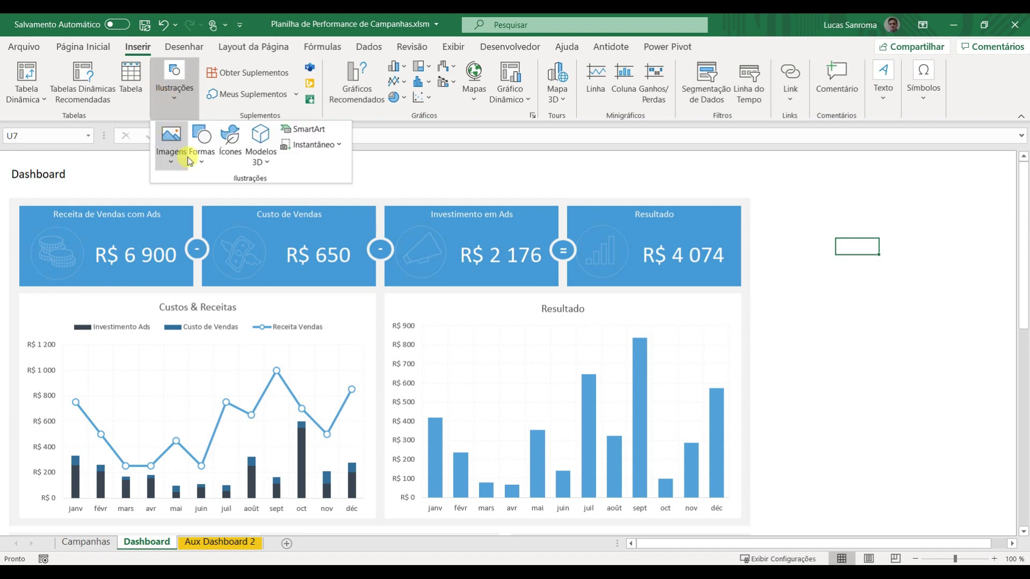
pyautogui.click(201, 142)
pyautogui.click(233, 202)
pyautogui.click(818, 266)
pyautogui.moveTo(836, 292); pyautogui.dragTo(776, 227)
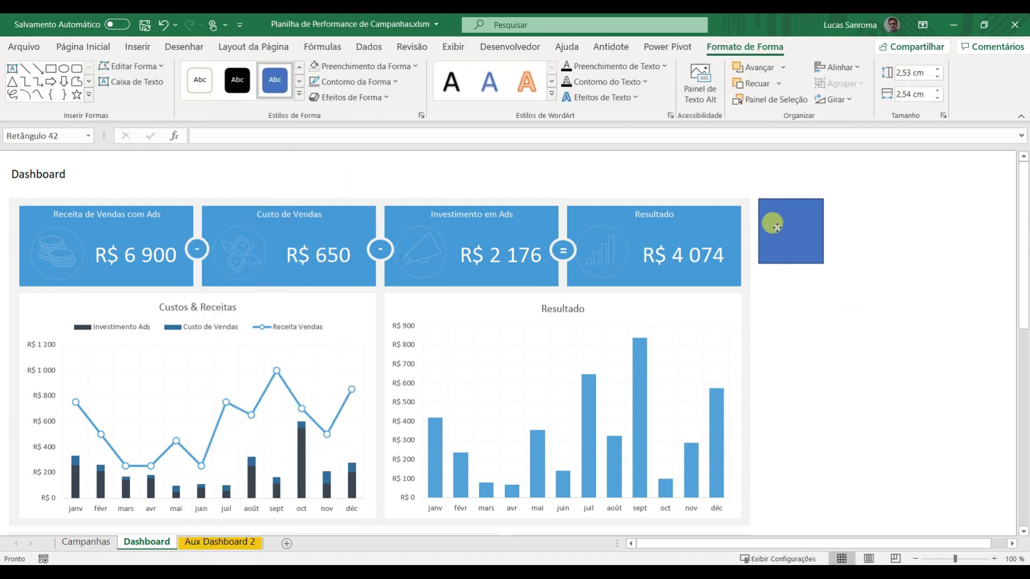
# Step: Stretch the new rectangle into a side panel about 16.4 cm high and 5.4 cm wide
pyautogui.click(792, 238)
pyautogui.moveTo(823, 261); pyautogui.dragTo(894, 316)
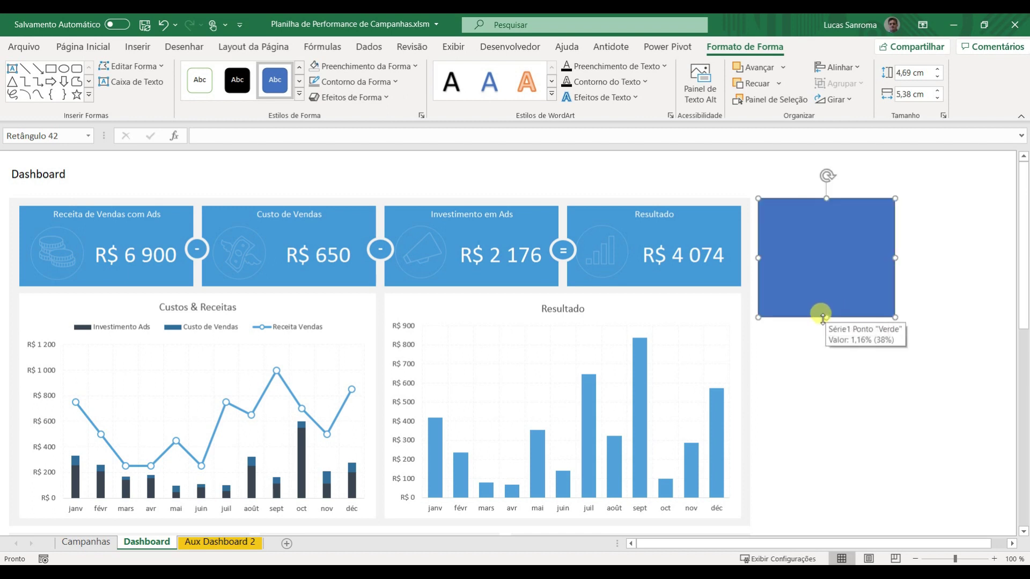
pyautogui.moveTo(825, 317); pyautogui.dragTo(831, 536)
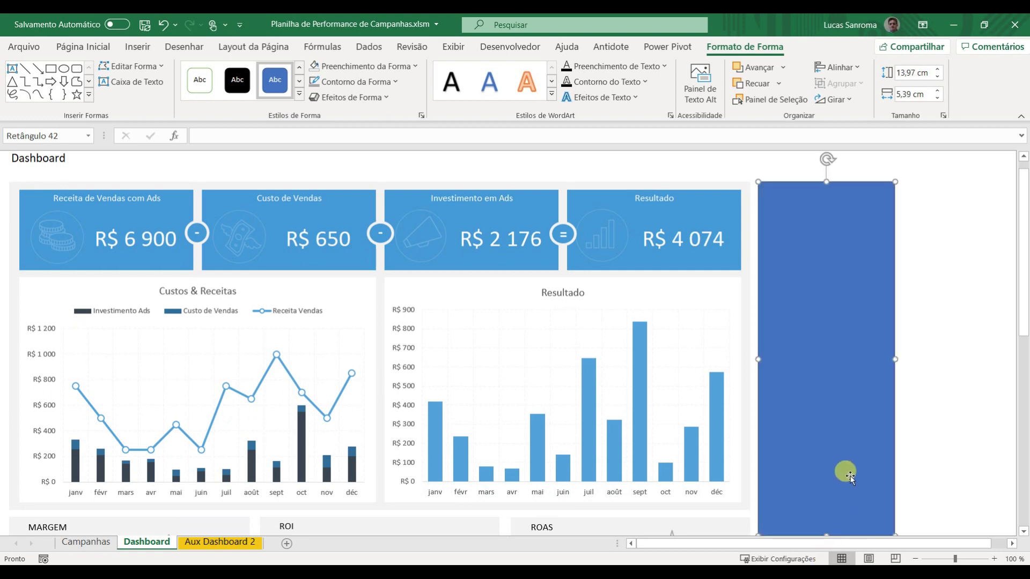
pyautogui.scroll(-3, 845, 471)
pyautogui.moveTo(822, 448); pyautogui.dragTo(822, 509)
pyautogui.scroll(3, 814, 430)
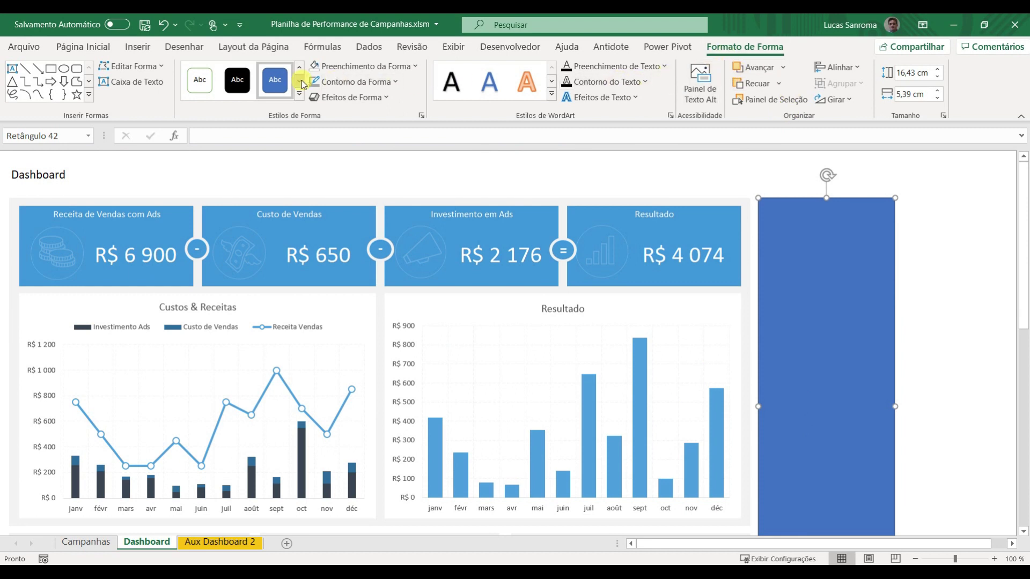
# Step: Remove the side panel rectangle's outline and fill it with the same light grey as the dashboard background
pyautogui.click(356, 81)
pyautogui.click(344, 292)
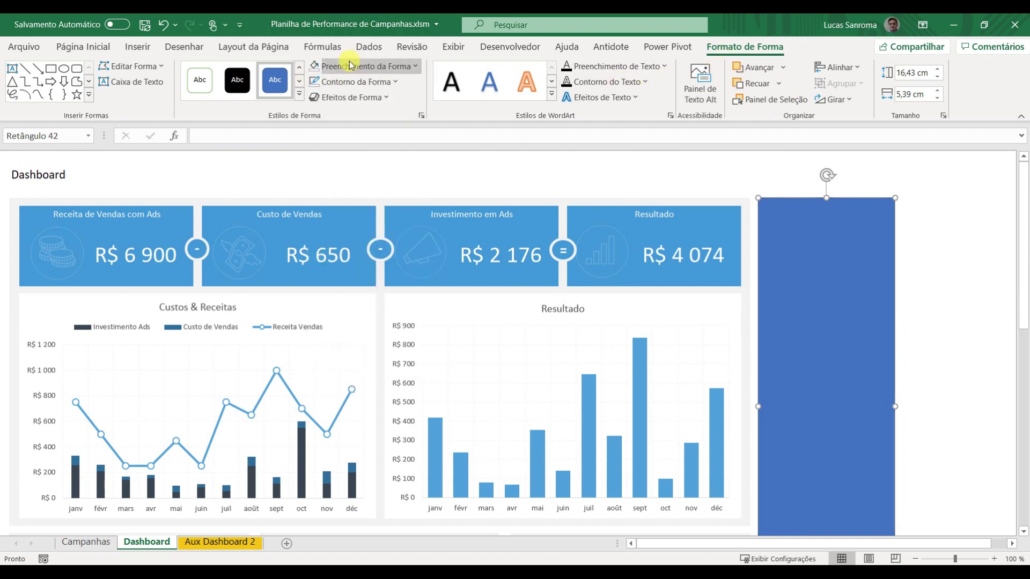
pyautogui.click(364, 66)
pyautogui.click(312, 141)
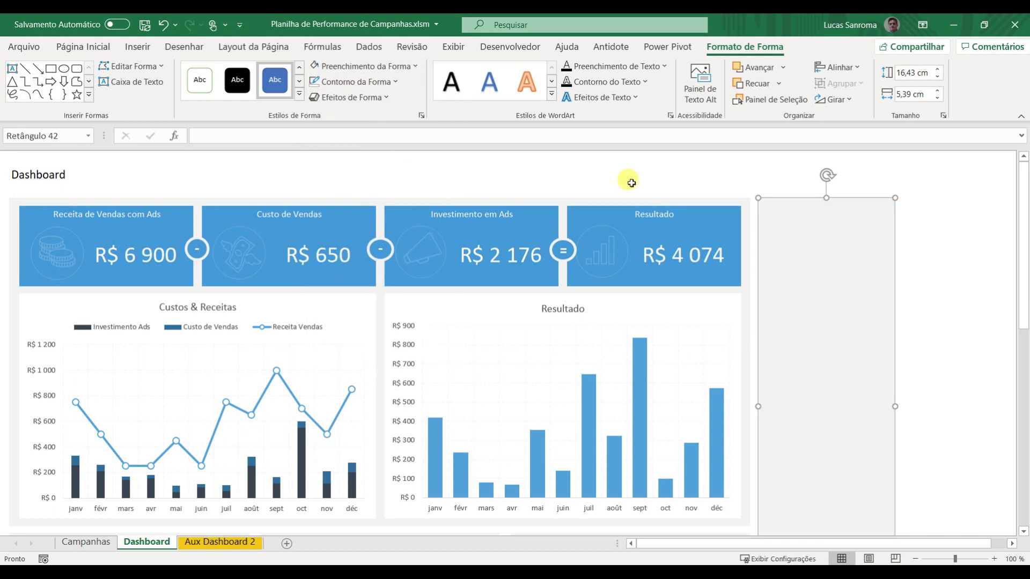
pyautogui.click(625, 182)
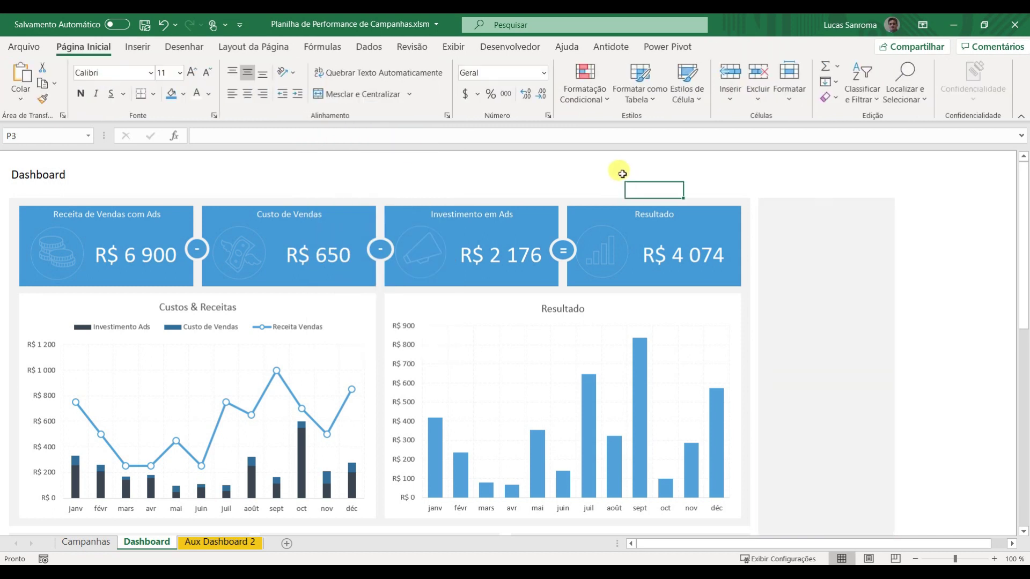
# Step: Show the field list of the monthly sales and costs pivot table on Aux Dashboard 2 and add a slicer for Anos
pyautogui.click(198, 542)
pyautogui.click(210, 319)
pyautogui.moveTo(222, 346); pyautogui.dragTo(223, 358)
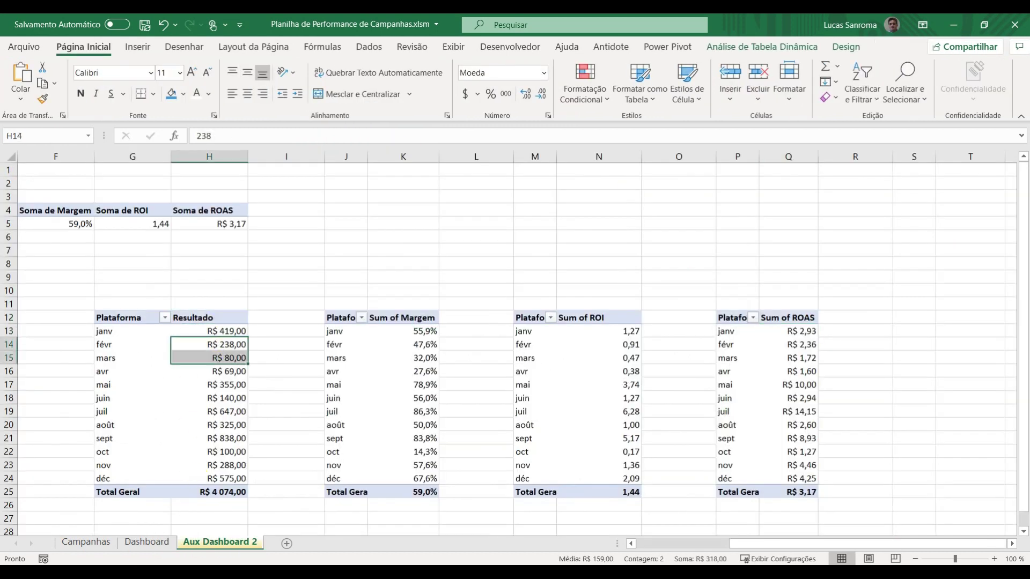
pyautogui.click(685, 543)
pyautogui.rightClick(276, 375)
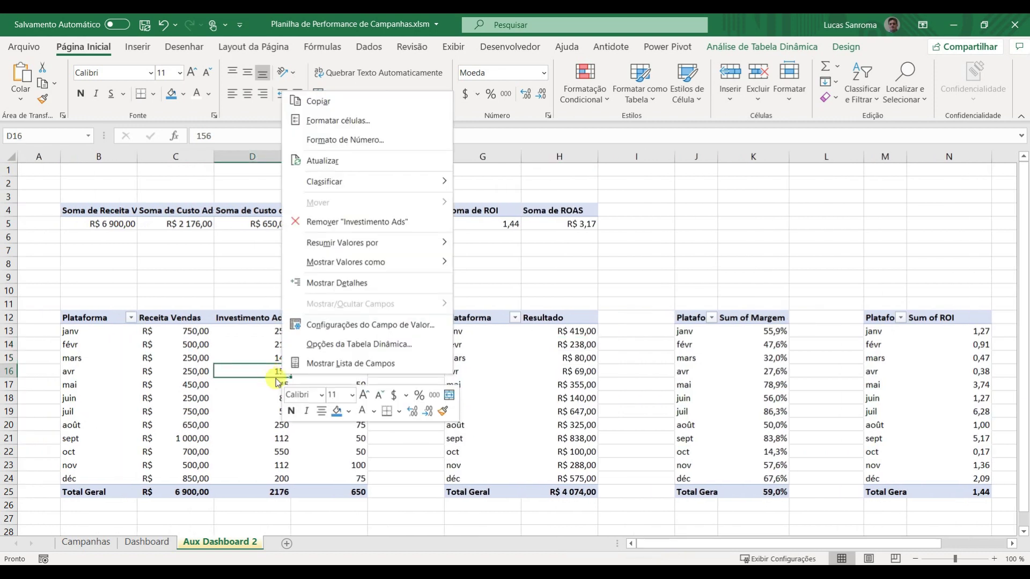
pyautogui.click(337, 363)
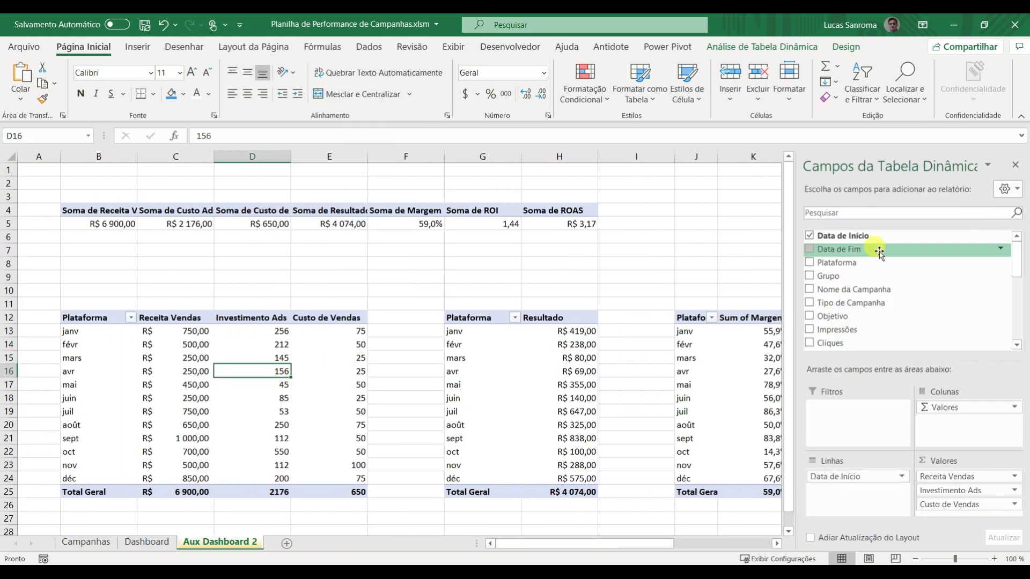
pyautogui.moveTo(1020, 263); pyautogui.dragTo(1025, 332)
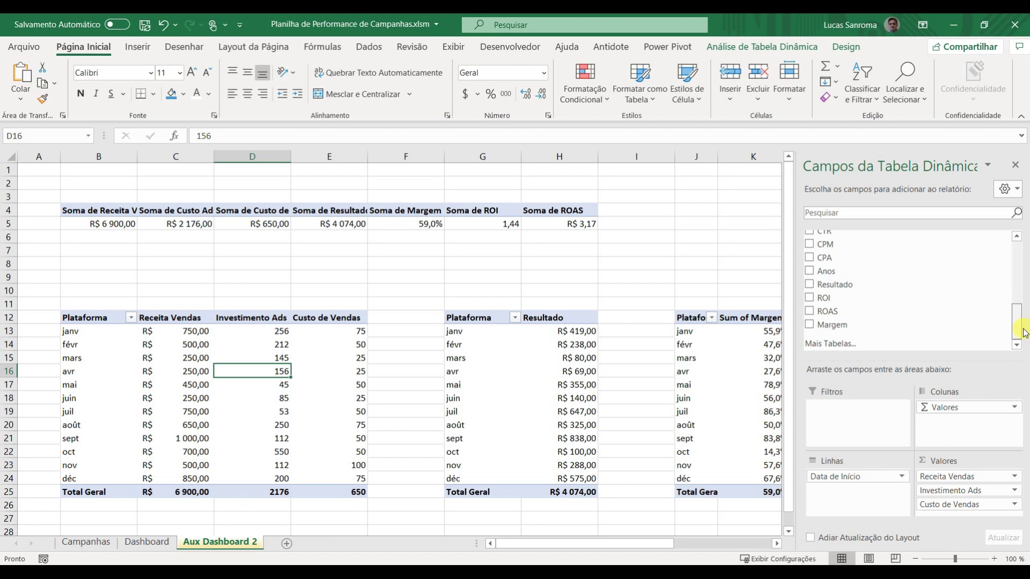
pyautogui.rightClick(847, 271)
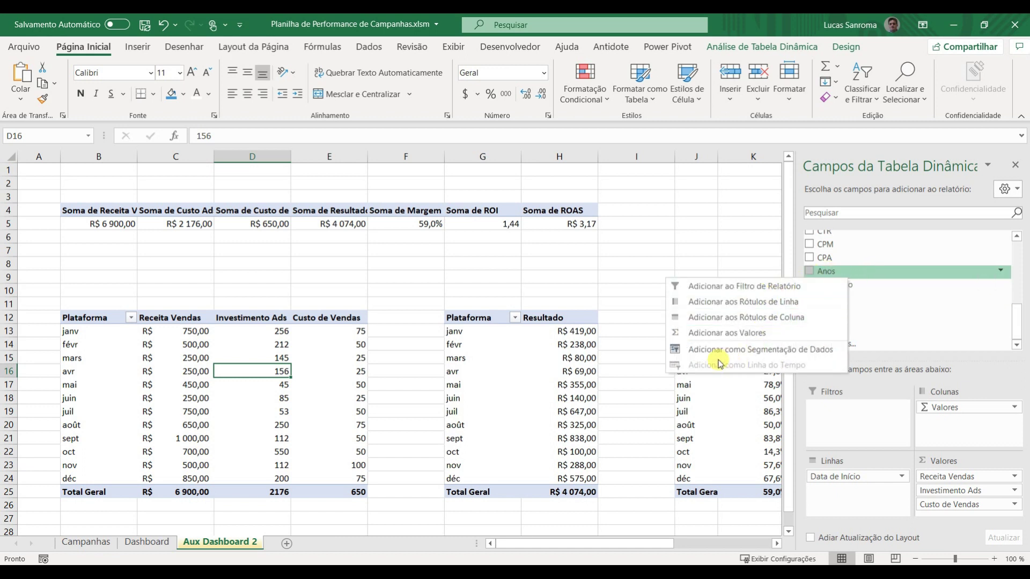
pyautogui.click(758, 355)
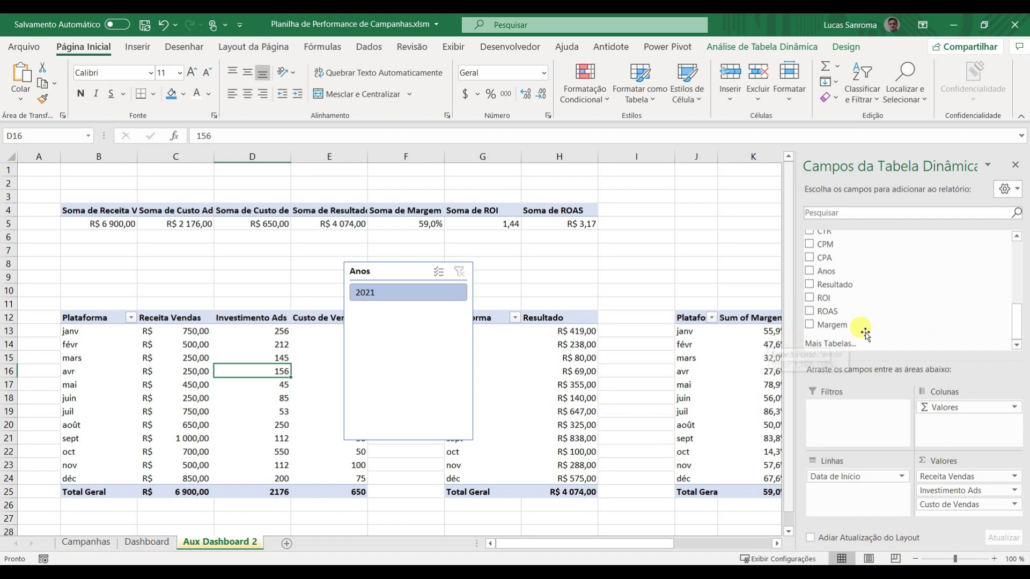
# Step: Add slicers for the Grupo, Objetivo and Tipo de Campanha fields from the same pivot table
pyautogui.scroll(5, 1017, 339)
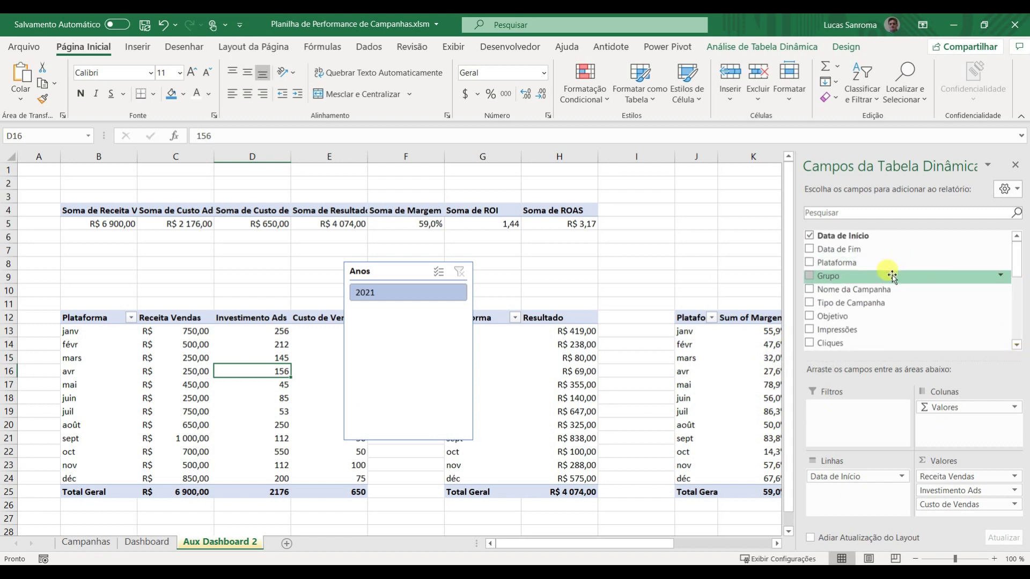
pyautogui.rightClick(898, 274)
pyautogui.click(882, 351)
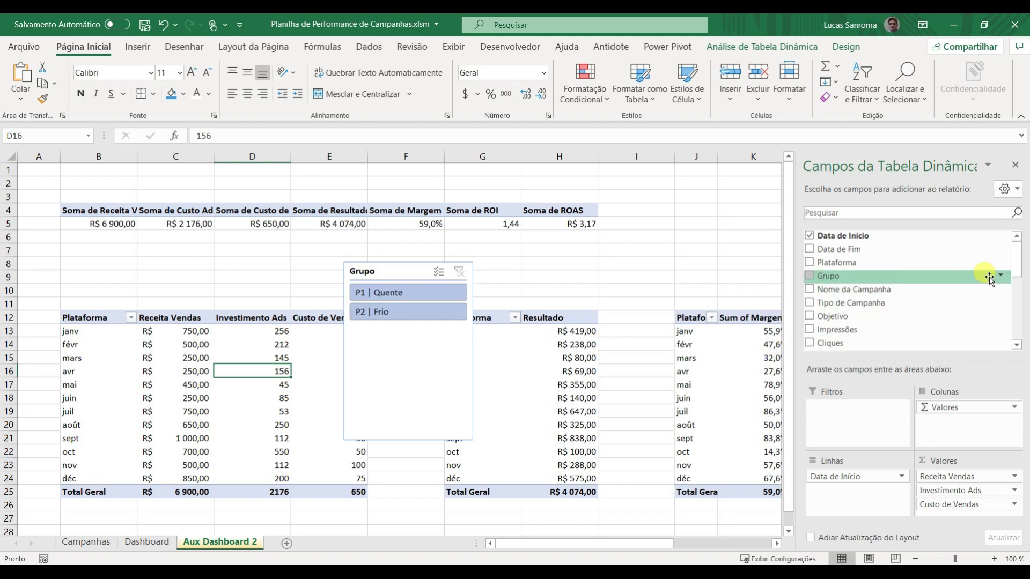
pyautogui.moveTo(1018, 261)
pyautogui.mouseDown()
pyautogui.moveTo(1000, 326)
pyautogui.moveTo(1014, 252)
pyautogui.mouseUp()
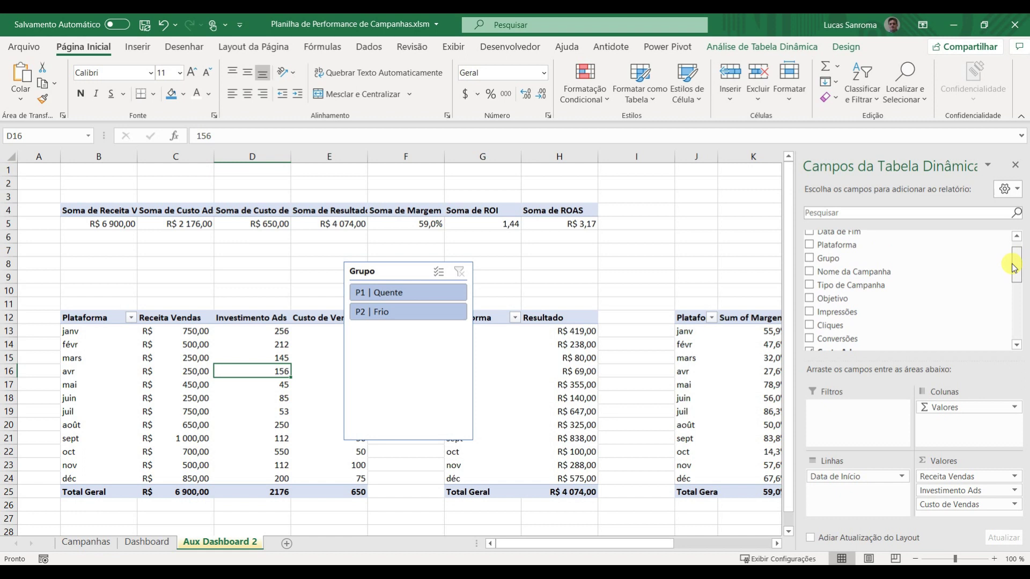
pyautogui.rightClick(862, 298)
pyautogui.click(697, 370)
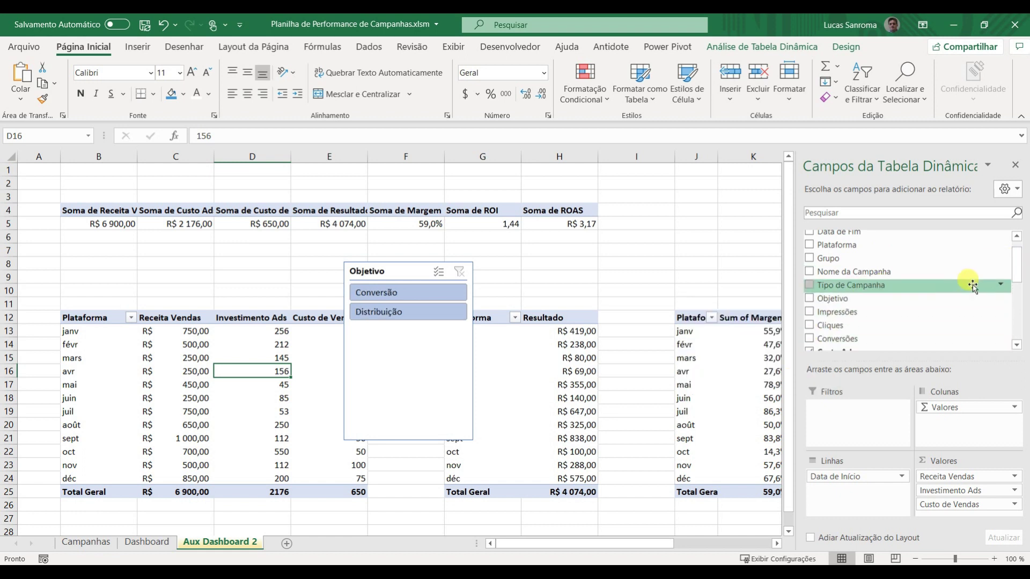
pyautogui.rightClick(883, 285)
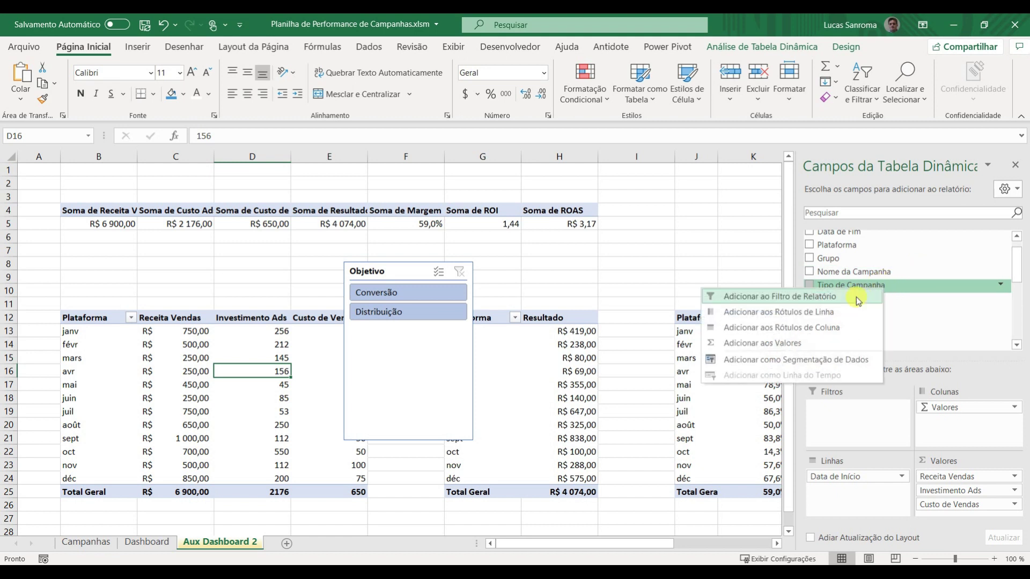
pyautogui.click(783, 365)
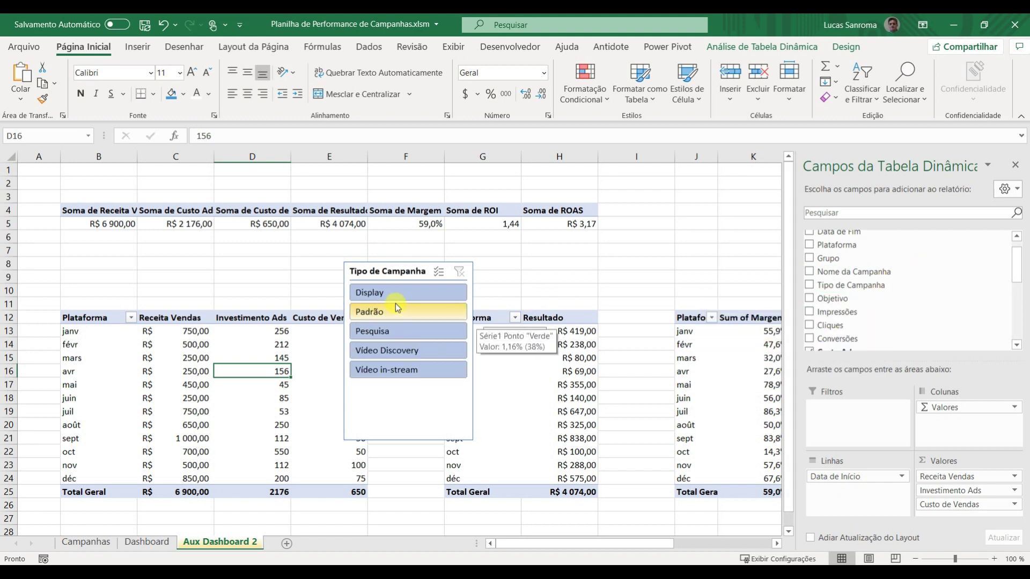
# Step: Spread out the four slicers, select them all, and cut and paste them from Aux Dashboard 2 to the Dashboard sheet
pyautogui.moveTo(436, 277); pyautogui.dragTo(555, 234)
pyautogui.moveTo(397, 271); pyautogui.dragTo(435, 225)
pyautogui.click(358, 271)
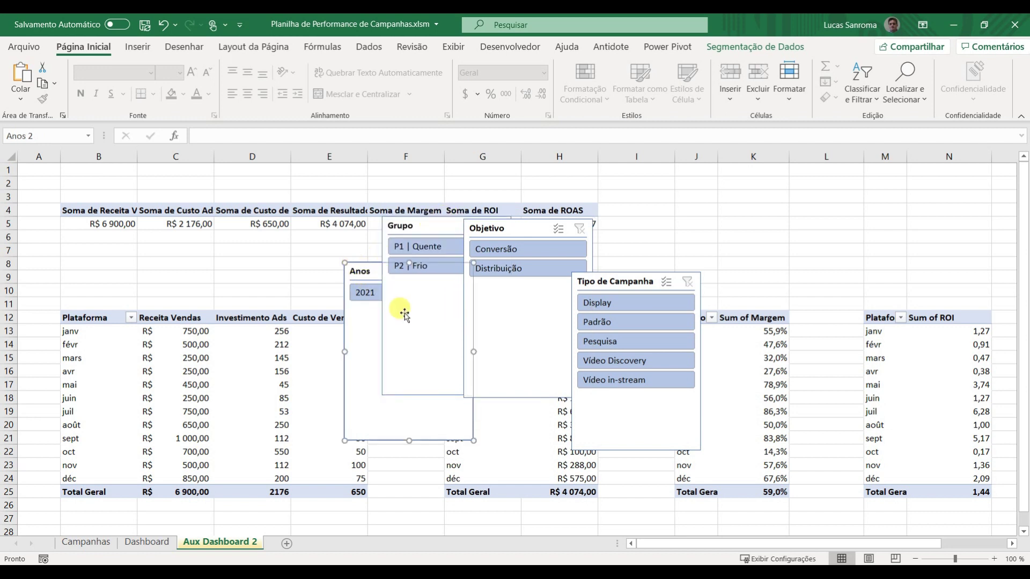
pyautogui.keyDown('ctrl'); pyautogui.click(545, 316); pyautogui.keyUp('ctrl')
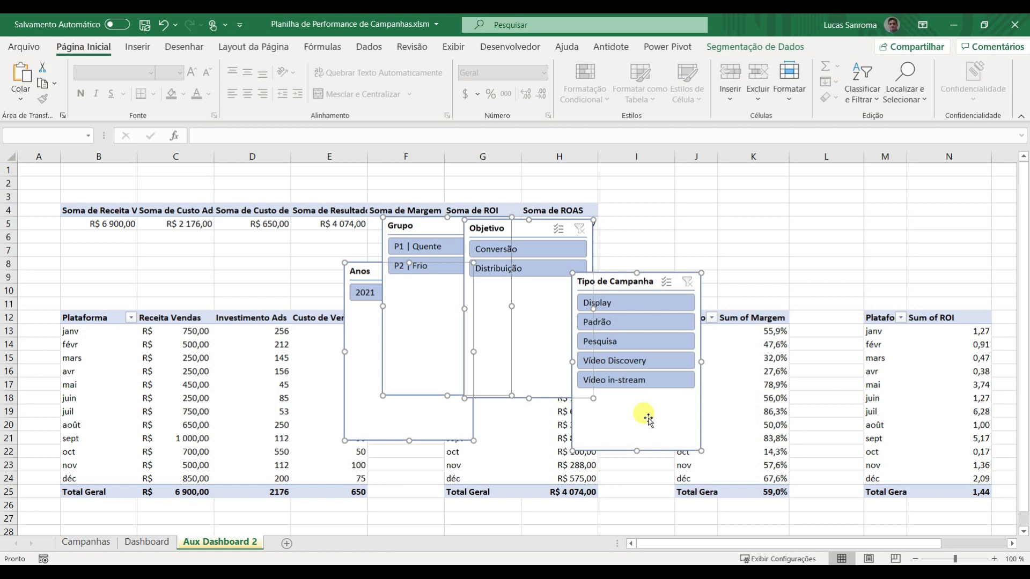
pyautogui.press('Delete')
pyautogui.click(147, 542)
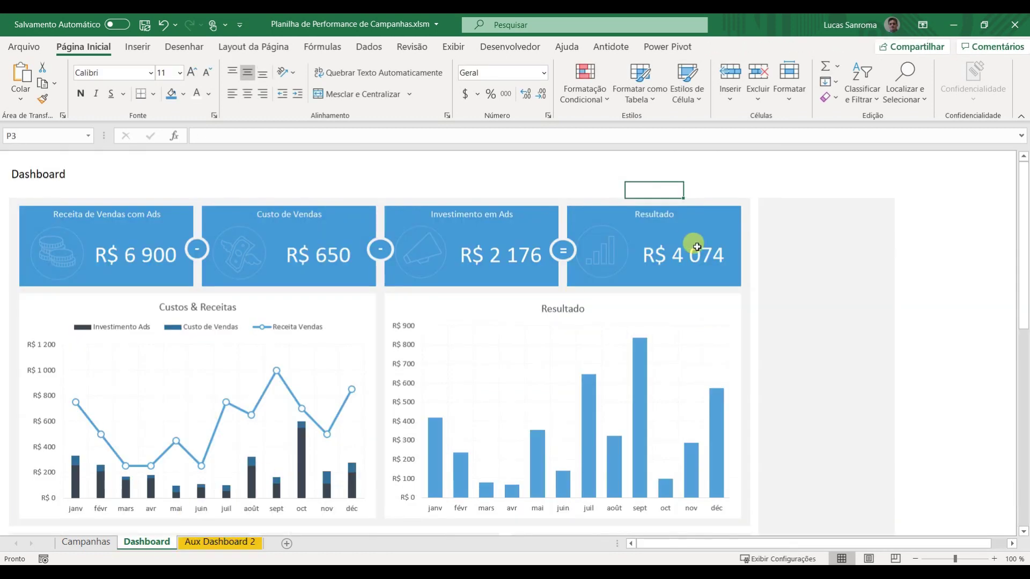
pyautogui.hotkey('ctrl', 'v')
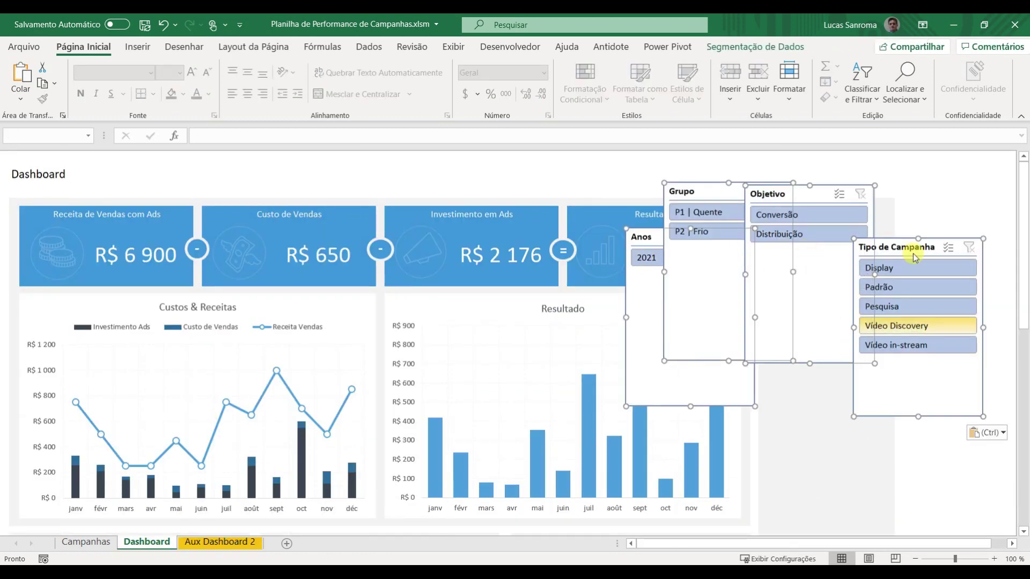
# Step: Move the Objetivo, Grupo and Anos slicers onto the grey side panel, with Anos at the top
pyautogui.click(912, 217)
pyautogui.moveTo(821, 194); pyautogui.dragTo(831, 331)
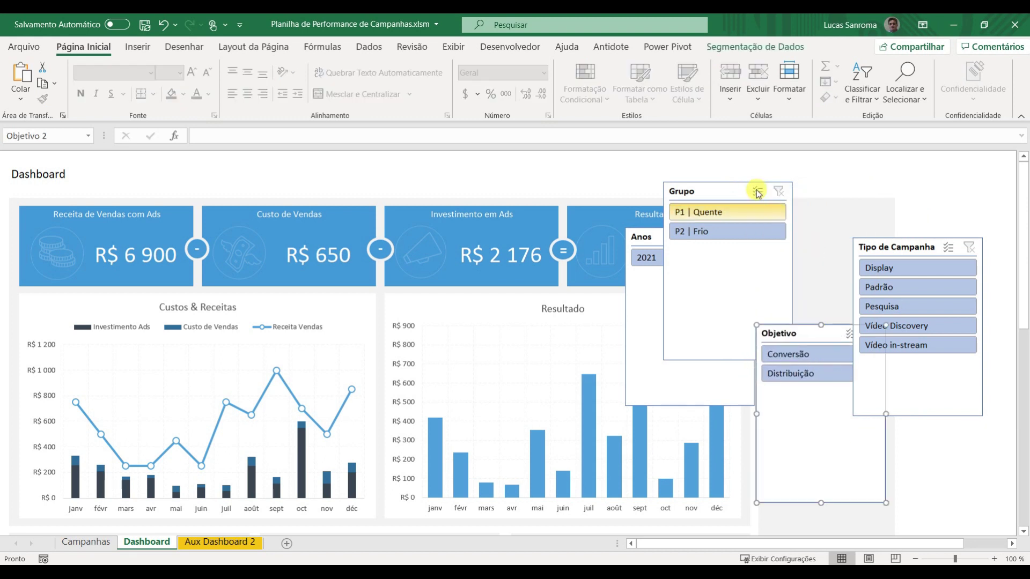
pyautogui.moveTo(726, 188); pyautogui.dragTo(826, 282)
pyautogui.moveTo(662, 236); pyautogui.dragTo(798, 216)
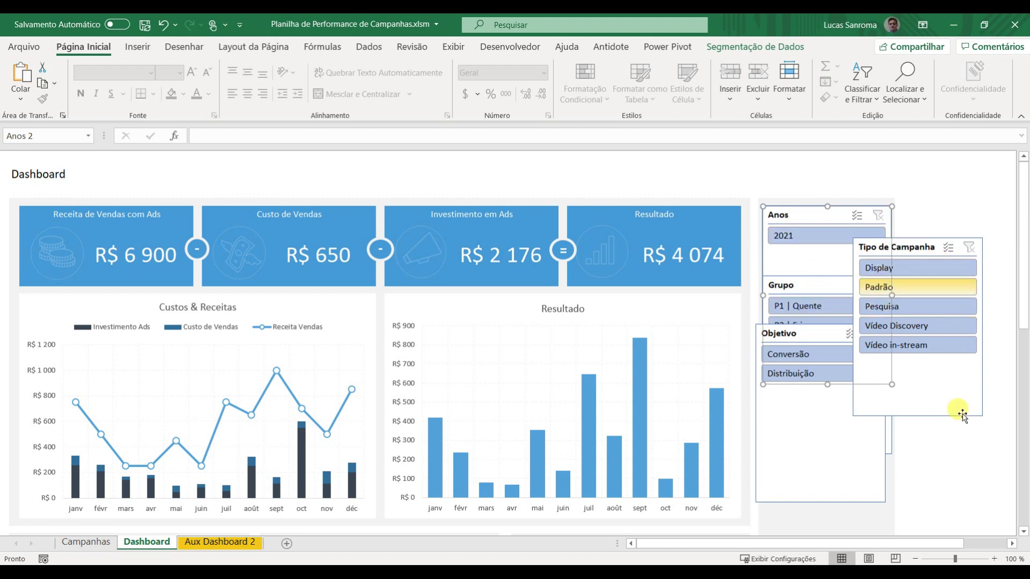
# Step: Move the Tipo de Campanha slicer off the side panel into the empty area beside it
pyautogui.click(935, 477)
pyautogui.moveTo(853, 539); pyautogui.dragTo(912, 543)
pyautogui.moveTo(835, 256); pyautogui.dragTo(965, 366)
# Step: Shorten the Anos and Grupo slicers and stack Grupo and Objetivo directly beneath Anos on the side panel
pyautogui.moveTo(713, 277); pyautogui.dragTo(759, 279)
pyautogui.click(731, 294)
pyautogui.moveTo(736, 365); pyautogui.dragTo(728, 291)
pyautogui.moveTo(748, 460); pyautogui.dragTo(761, 355)
pyautogui.moveTo(782, 446); pyautogui.dragTo(752, 368)
pyautogui.click(877, 449)
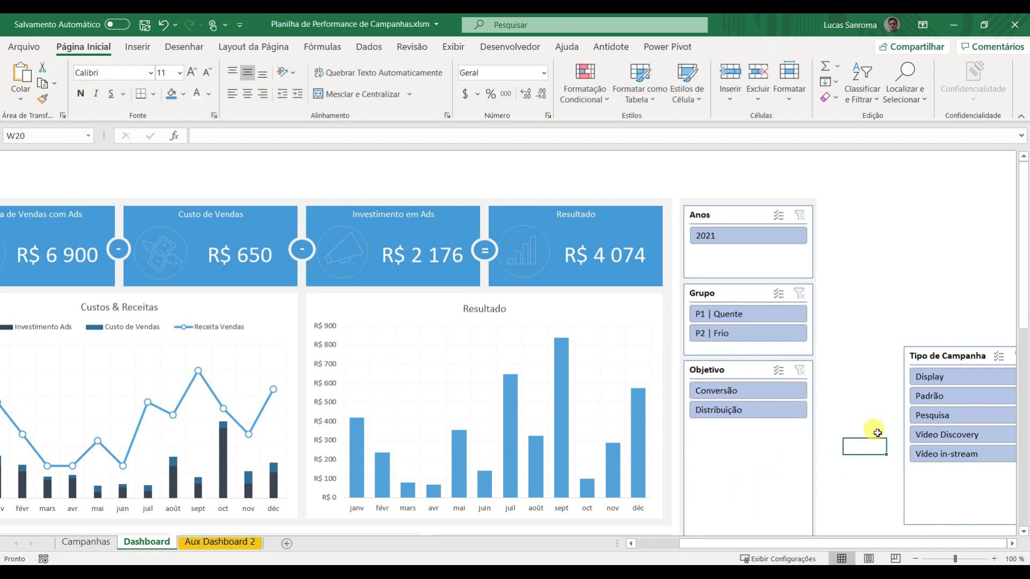
# Step: Shorten the Objetivo slicer, place the Tipo de Campanha slicer directly beneath it and fit its height to the end of the side panel
pyautogui.scroll(-3, 877, 432)
pyautogui.click(749, 452)
pyautogui.moveTo(751, 449); pyautogui.dragTo(760, 341)
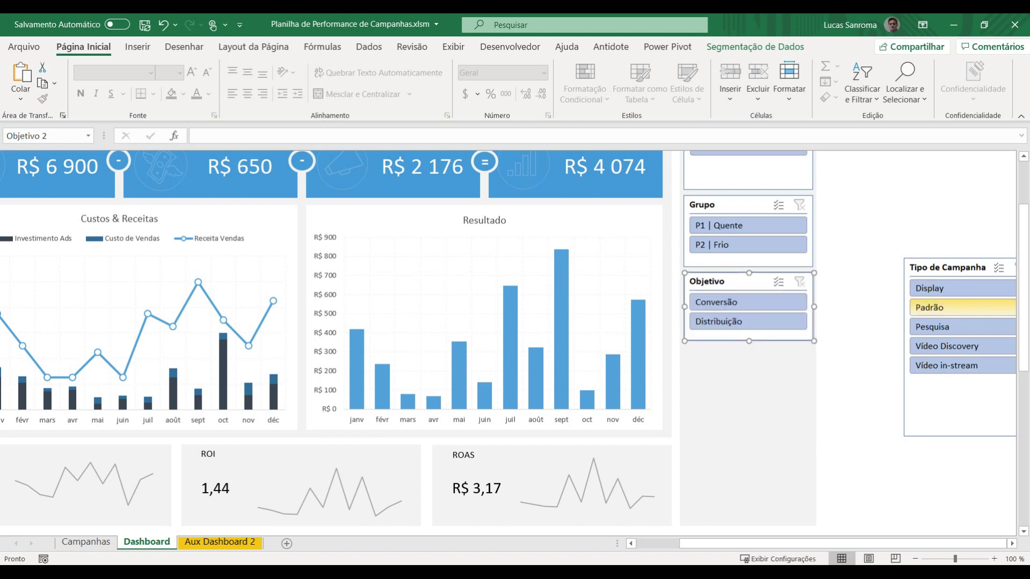
pyautogui.moveTo(942, 263); pyautogui.dragTo(724, 353)
pyautogui.moveTo(745, 522); pyautogui.dragTo(749, 517)
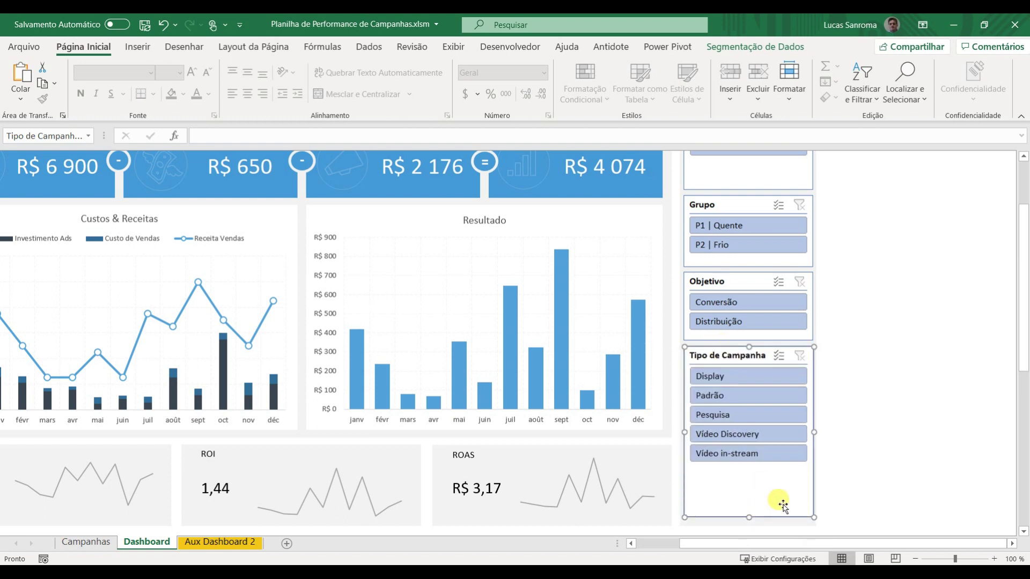
# Step: Select all four slicers on the side panel and apply the custom grey slicer style DD1 to them
pyautogui.keyDown('ctrl'); pyautogui.click(799, 335); pyautogui.keyUp('ctrl')
pyautogui.keyDown('ctrl'); pyautogui.click(777, 202); pyautogui.keyUp('ctrl')
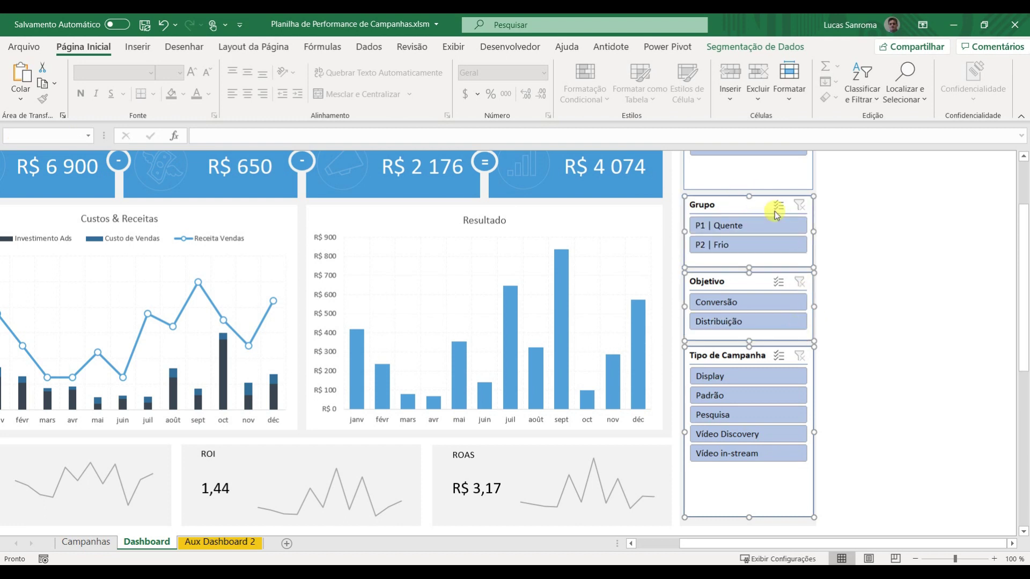
pyautogui.scroll(3, 771, 223)
pyautogui.keyDown('ctrl'); pyautogui.click(725, 212); pyautogui.keyUp('ctrl')
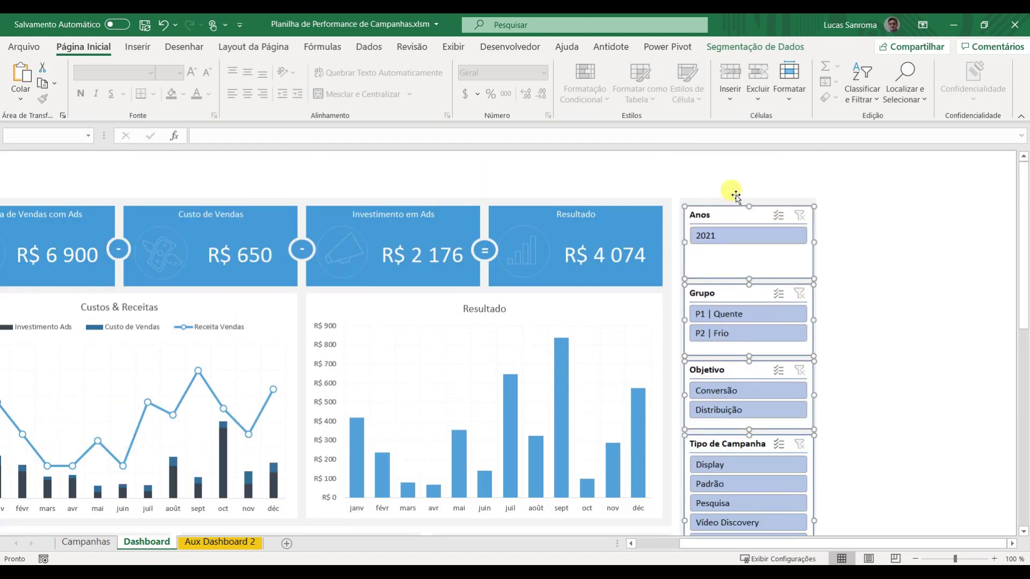
pyautogui.click(762, 45)
pyautogui.click(505, 93)
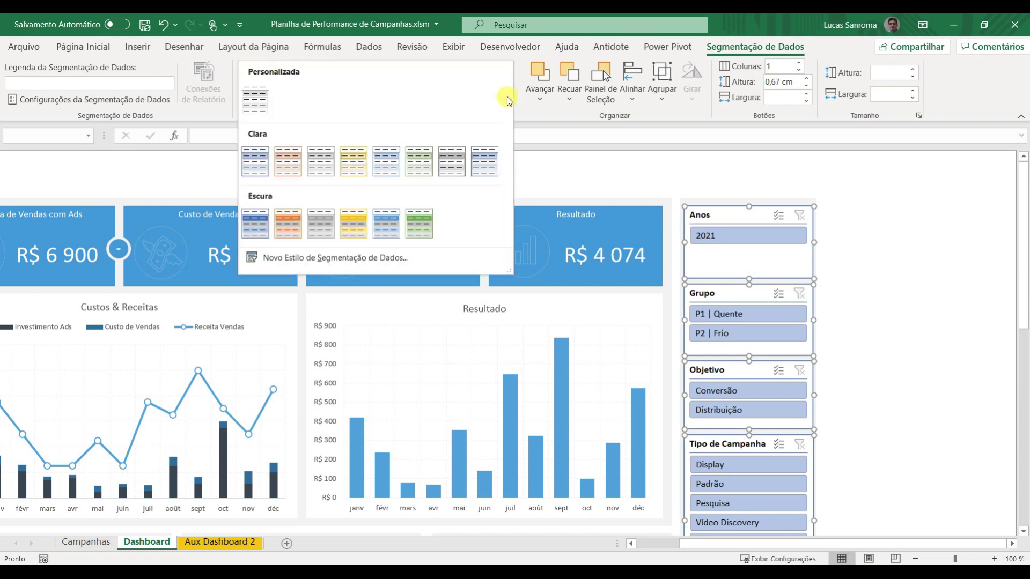
pyautogui.click(260, 163)
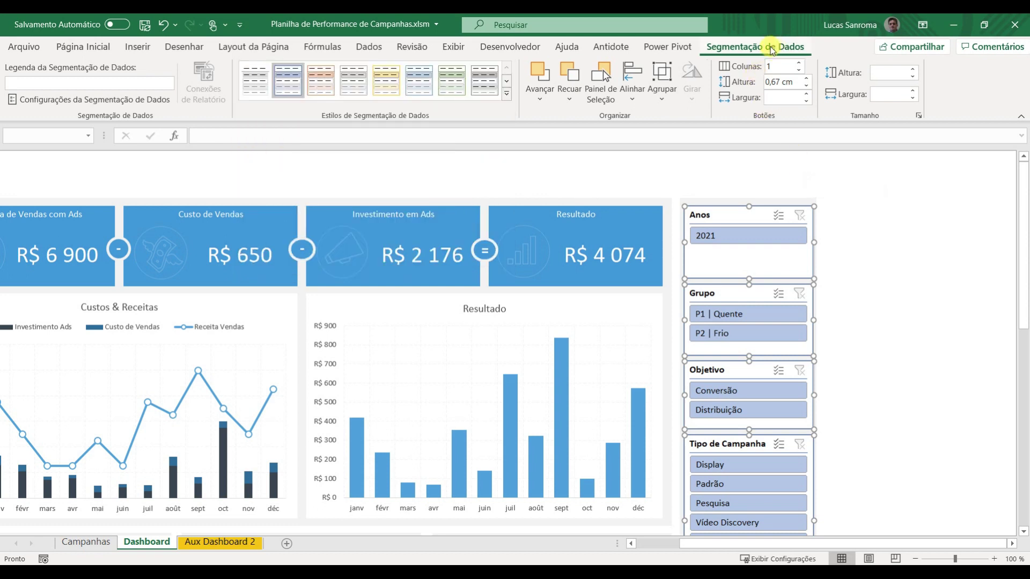
pyautogui.click(506, 95)
pyautogui.click(252, 103)
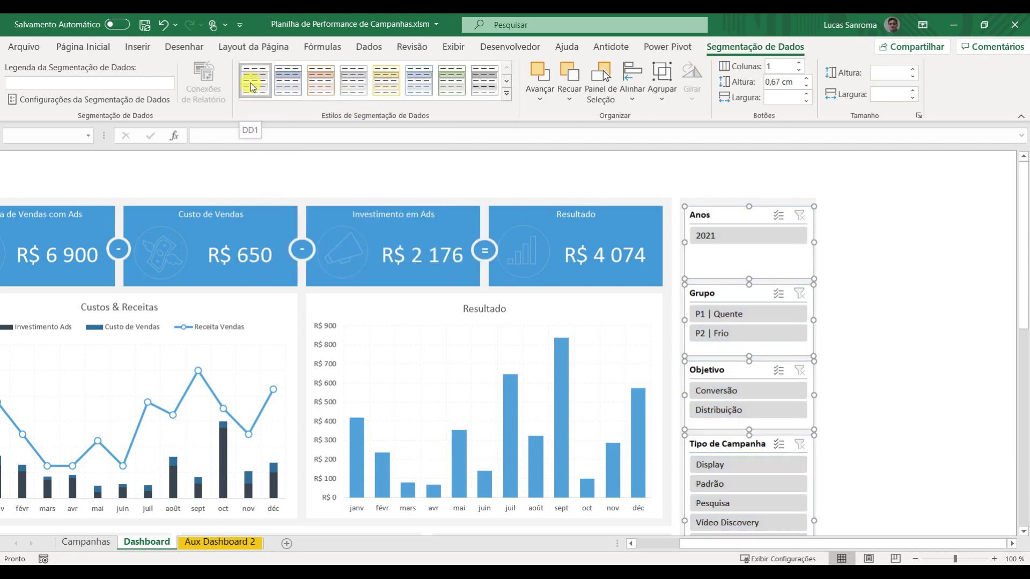
pyautogui.click(862, 290)
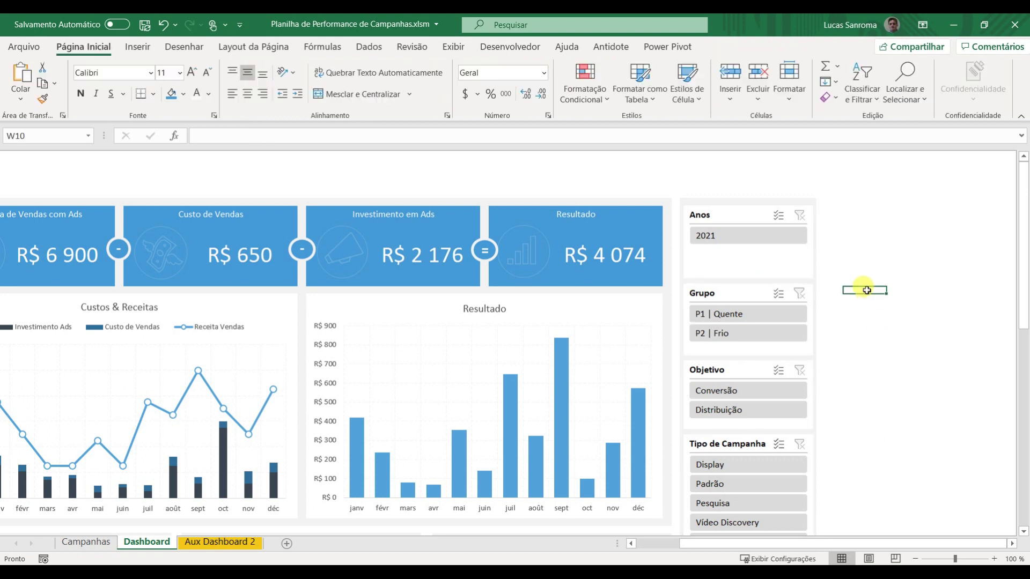
# Step: Open the report connections of the Anos slicer, enlarge the dialog and check which pivot tables are connected
pyautogui.moveTo(745, 544); pyautogui.dragTo(632, 529)
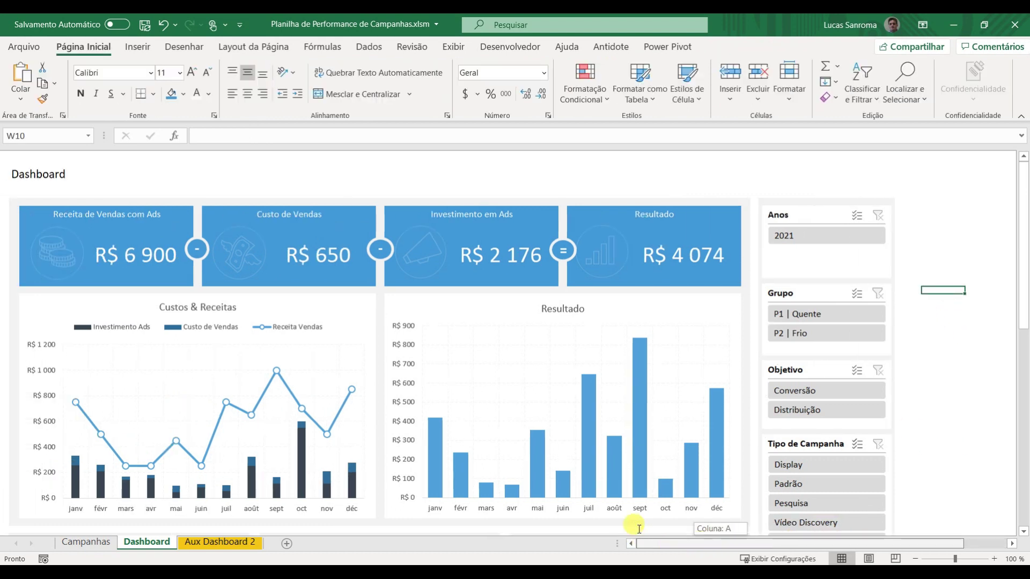
pyautogui.rightClick(825, 269)
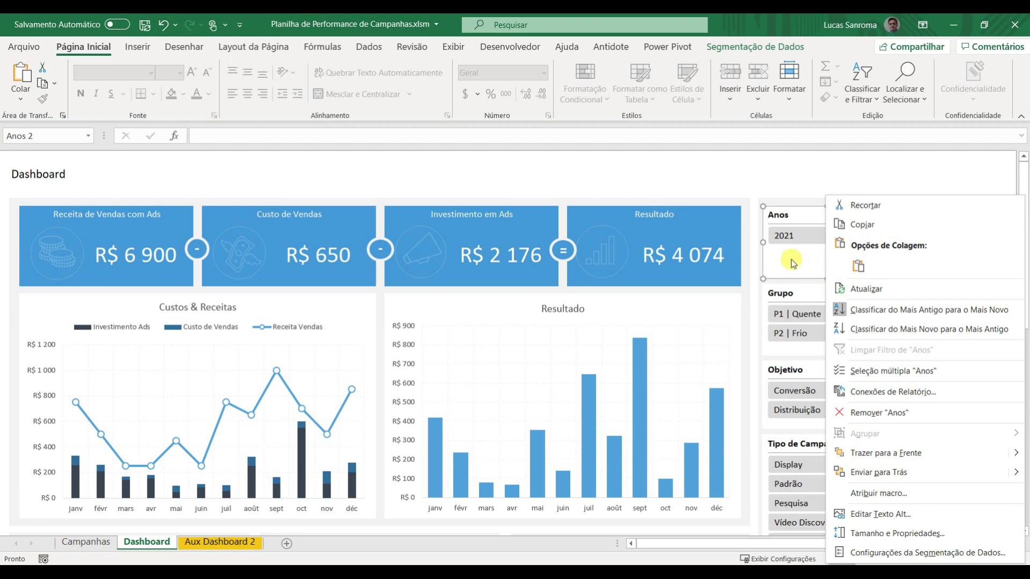
pyautogui.click(801, 260)
pyautogui.rightClick(788, 267)
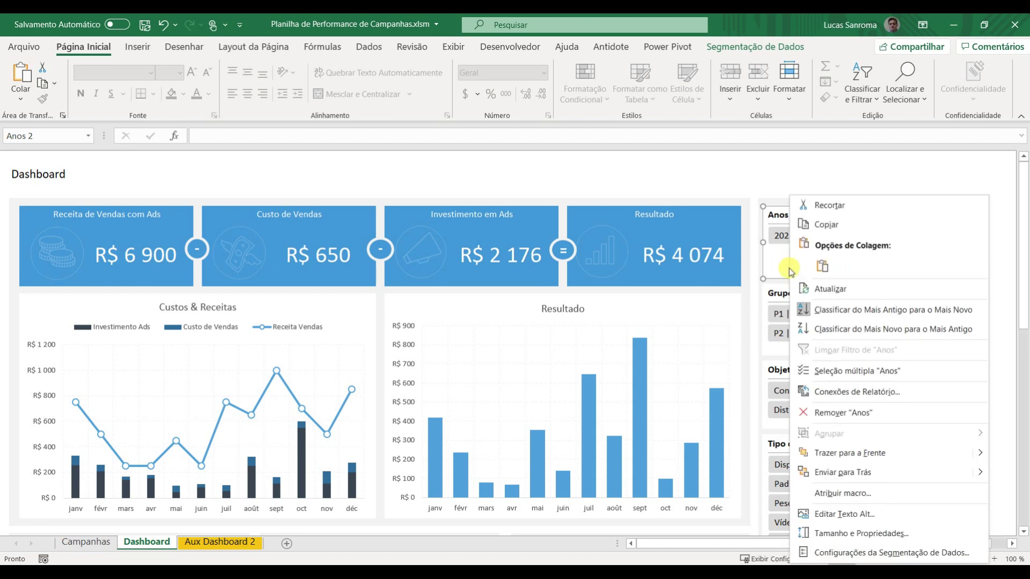
pyautogui.click(844, 392)
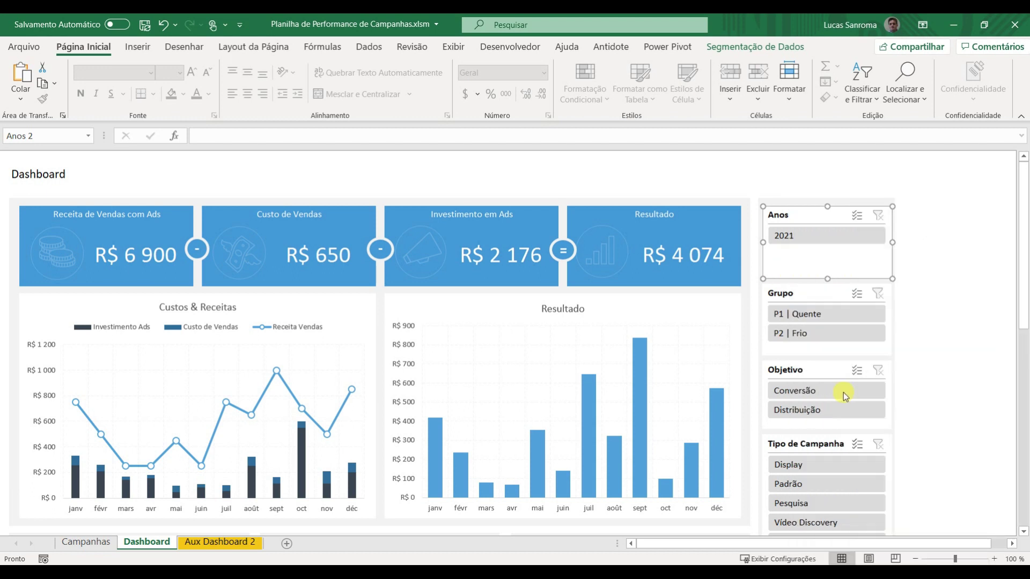
pyautogui.moveTo(753, 351); pyautogui.dragTo(617, 186)
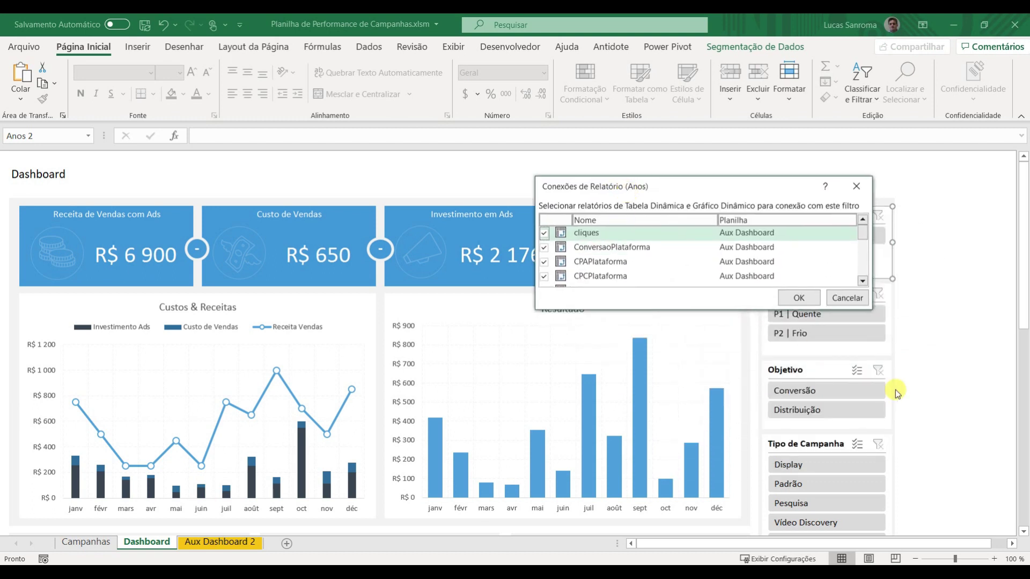
pyautogui.moveTo(867, 309); pyautogui.dragTo(891, 458)
pyautogui.scroll(1, 734, 369)
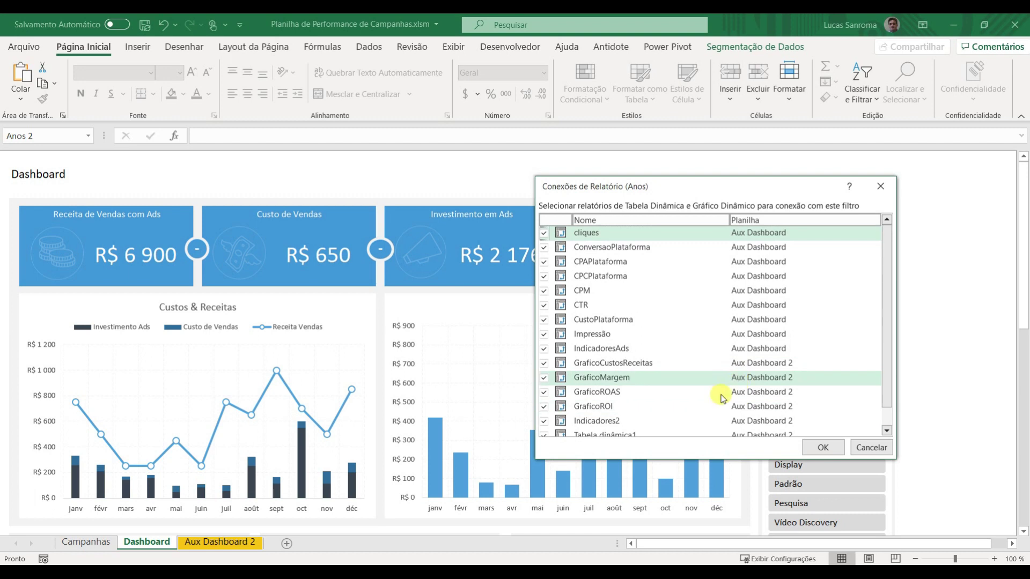
pyautogui.click(813, 449)
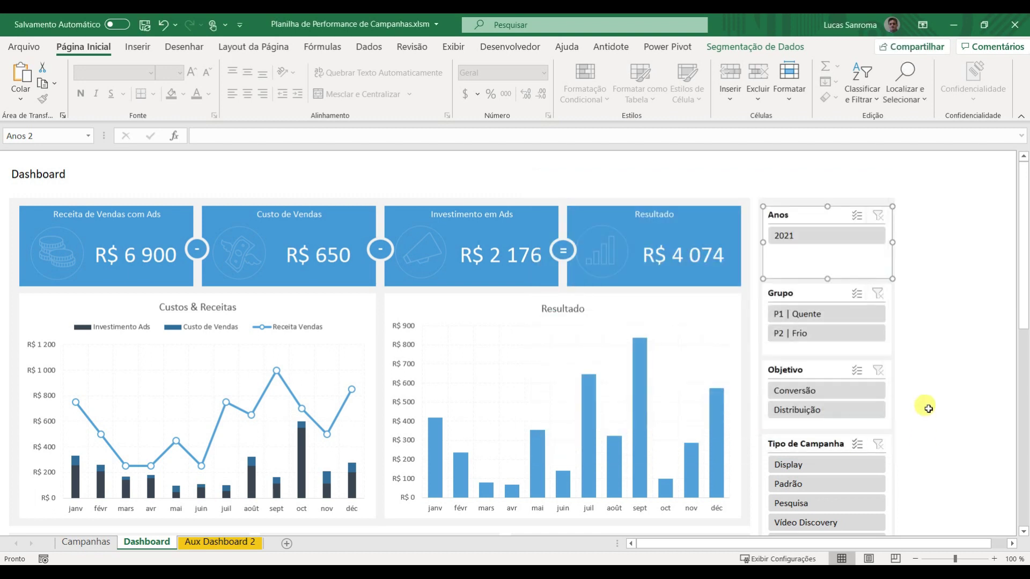
# Step: Test the slicers by filtering Grupo by P2 | Frio and P1 | Quente, and Objetivo by Conversão and Distribuição
pyautogui.click(812, 334)
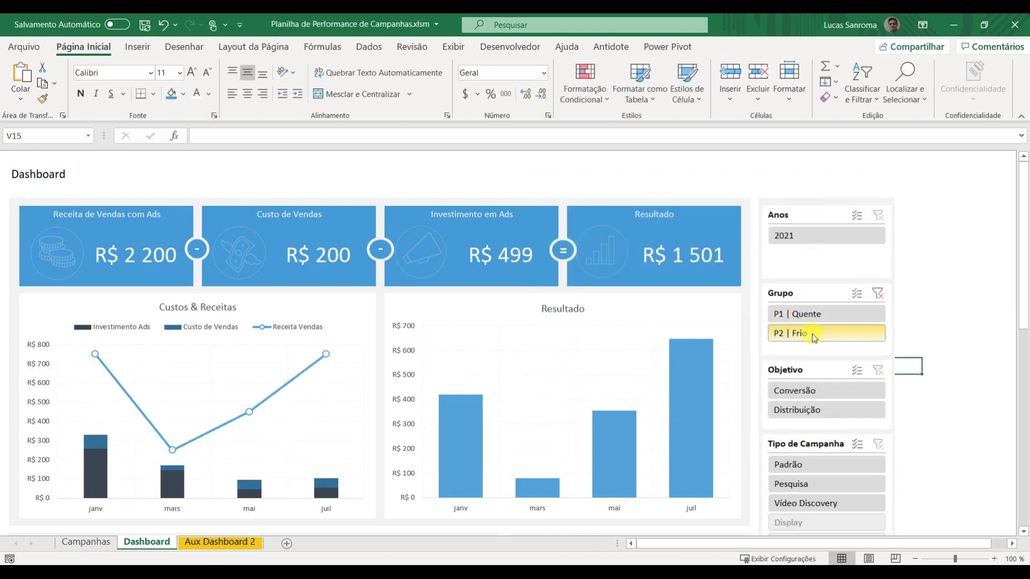
pyautogui.click(818, 315)
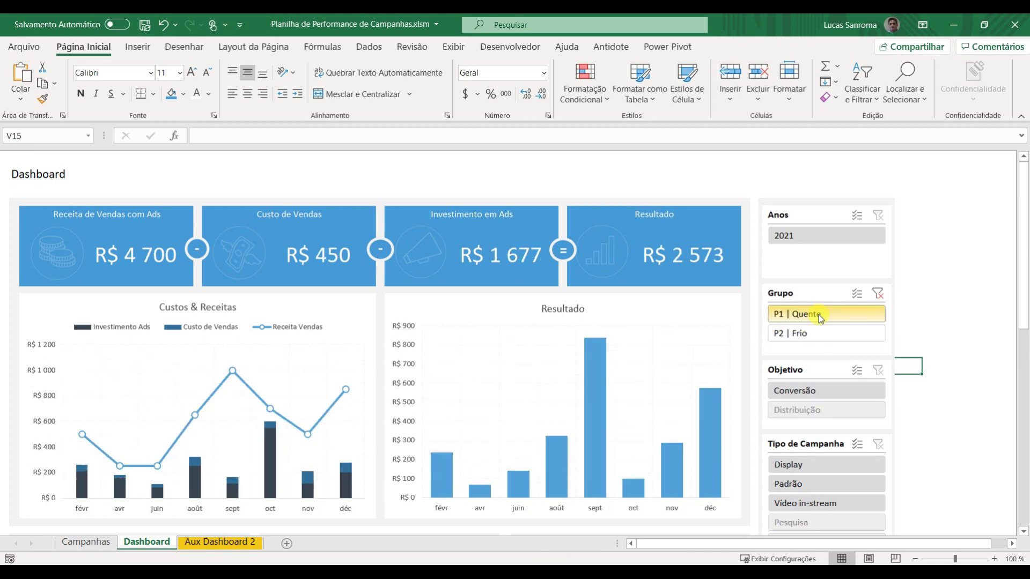
pyautogui.click(825, 390)
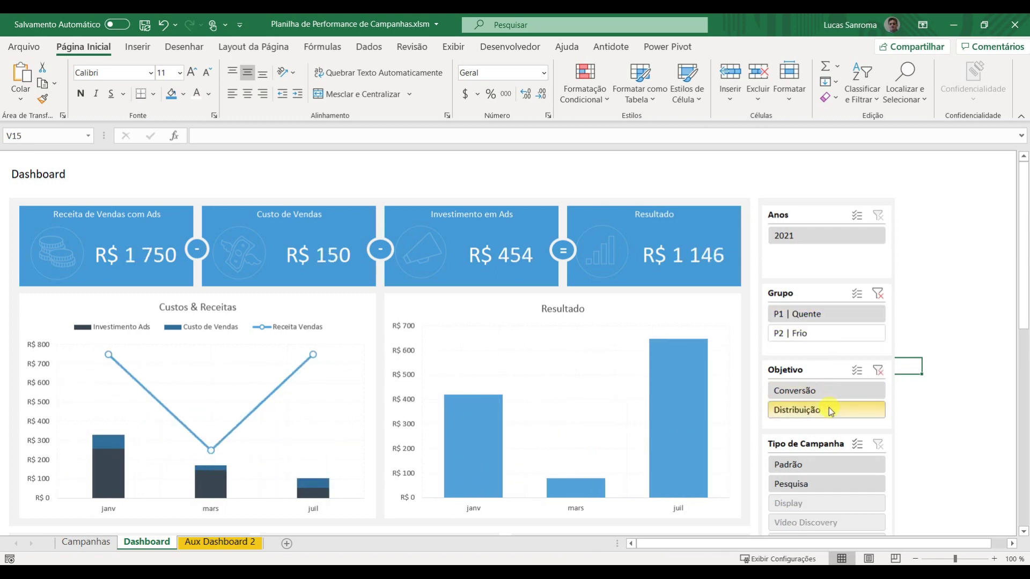
pyautogui.click(830, 411)
# Step: Set the ribbon to hide automatically so the whole dashboard fits in view
pyautogui.click(922, 25)
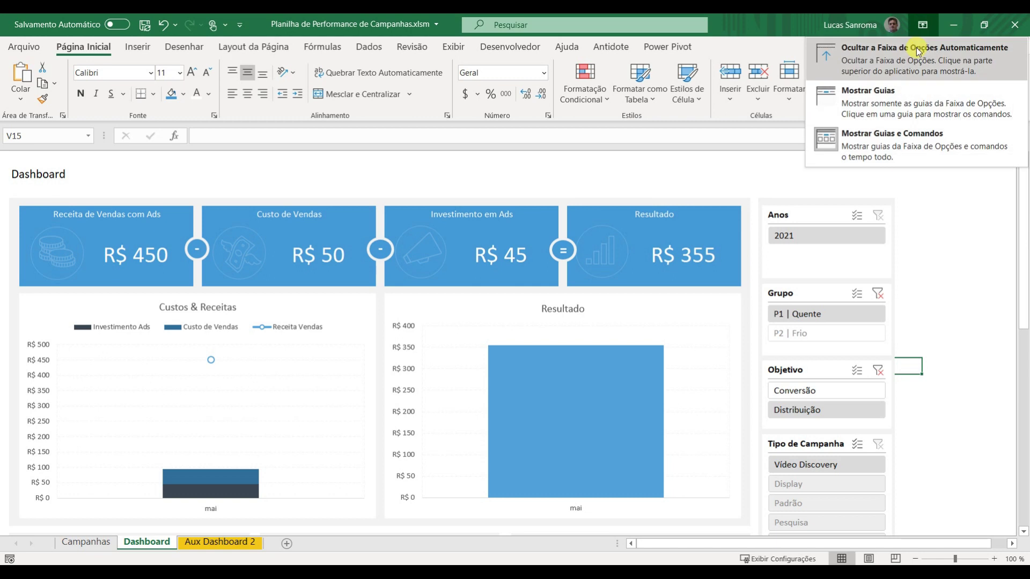
pyautogui.click(916, 44)
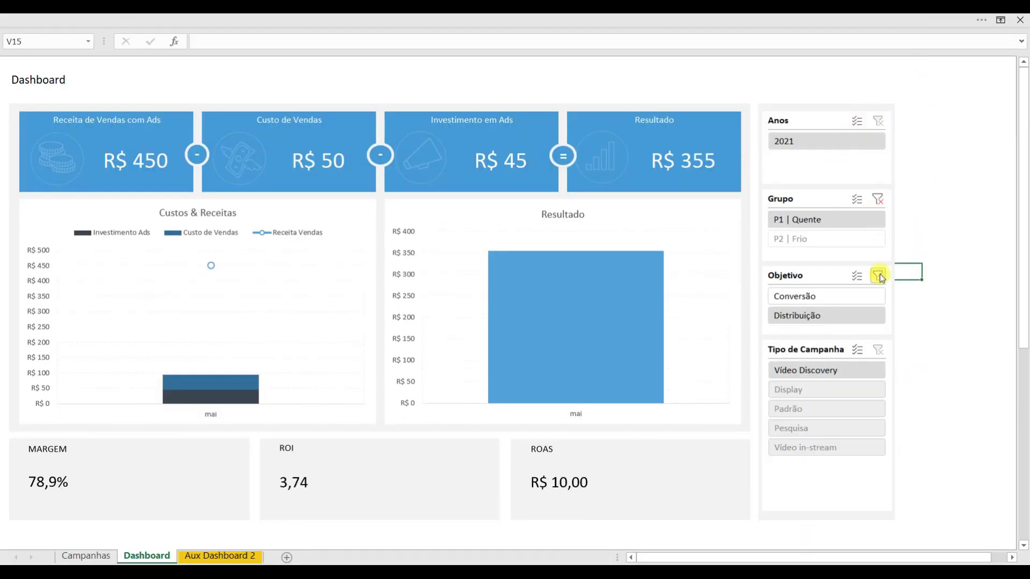